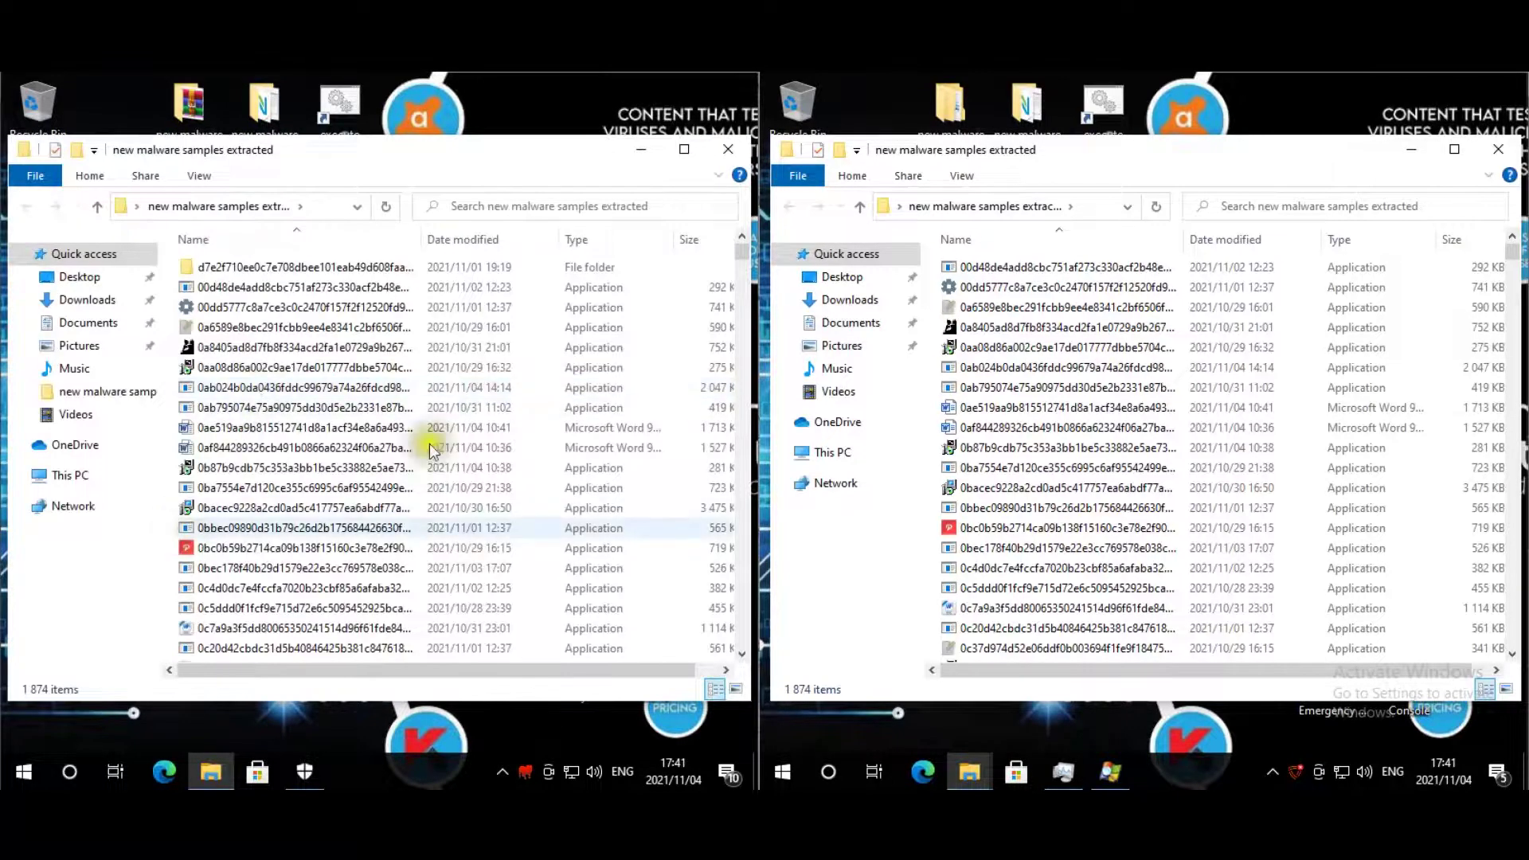
- Close both extracted malware sample folders and open the BullGuard and Total Defense consoles, dismissing BullGuard's severe issues alert
left_click(728, 149)
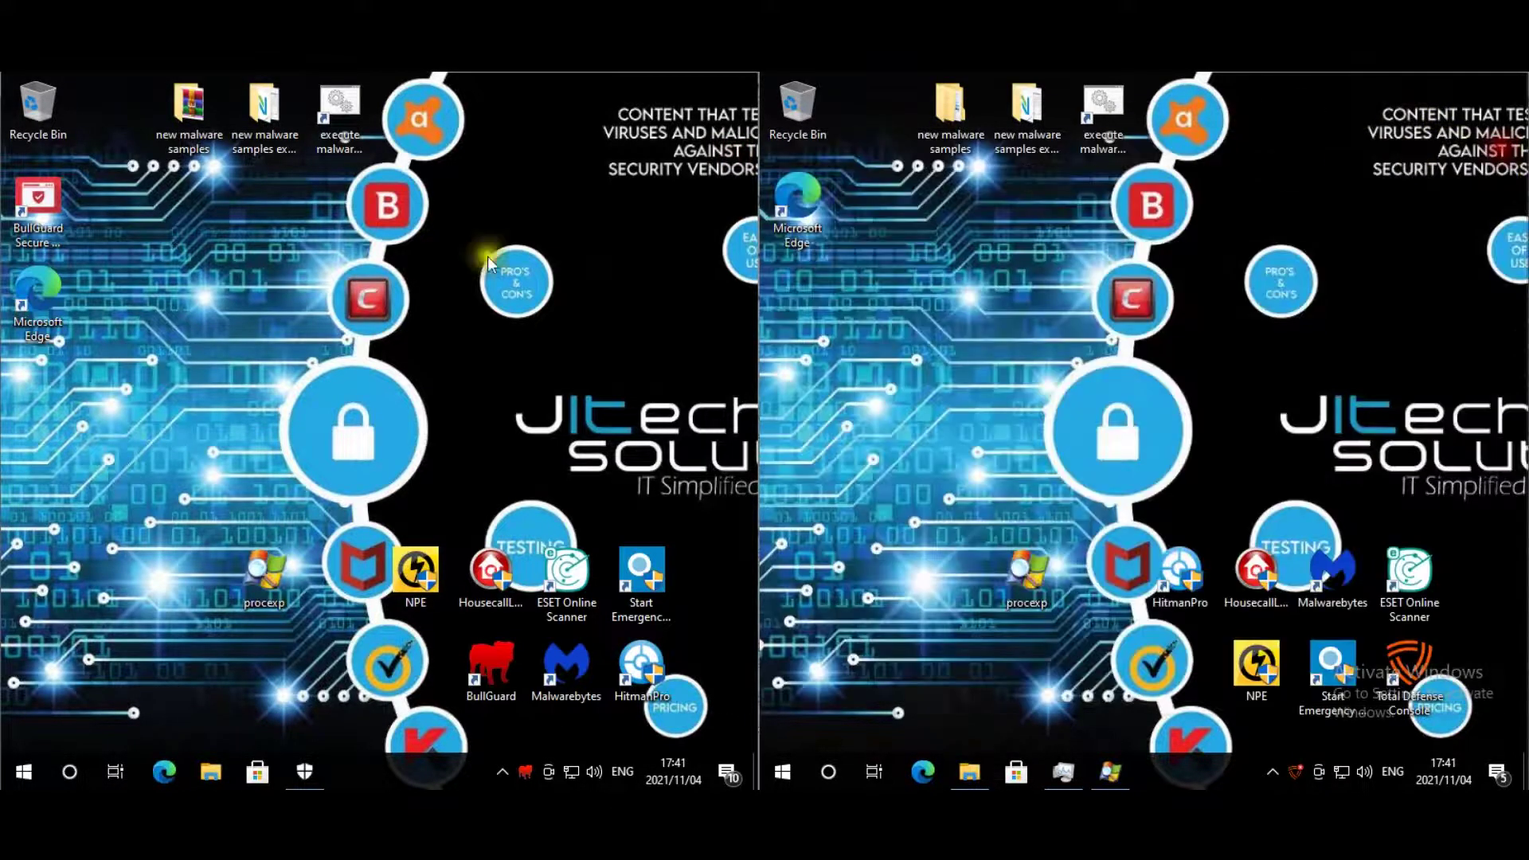
left_click(1497, 149)
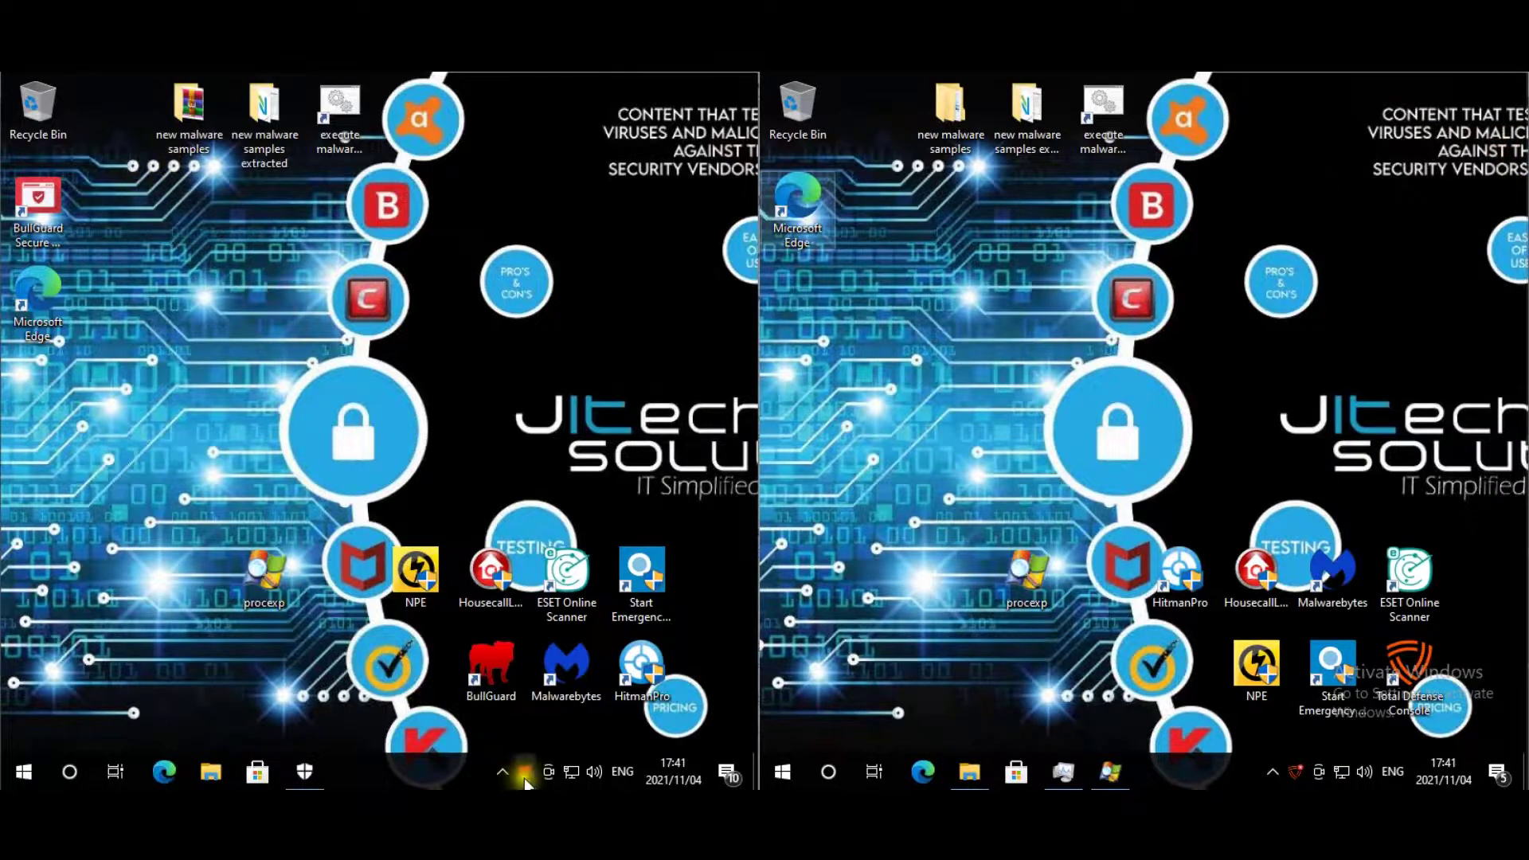
right_click(1299, 777)
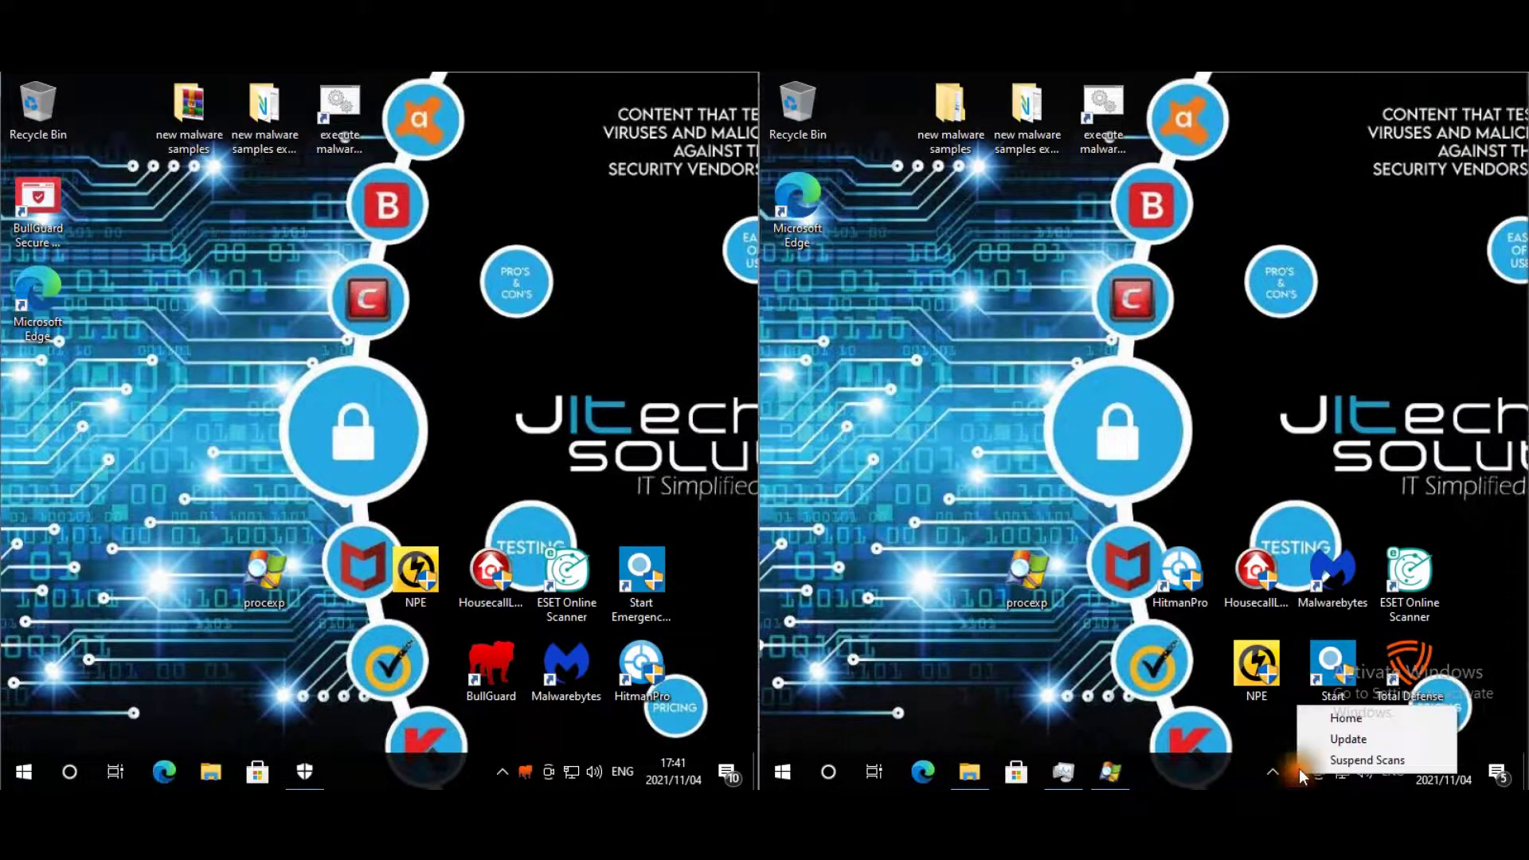
left_click(1329, 719)
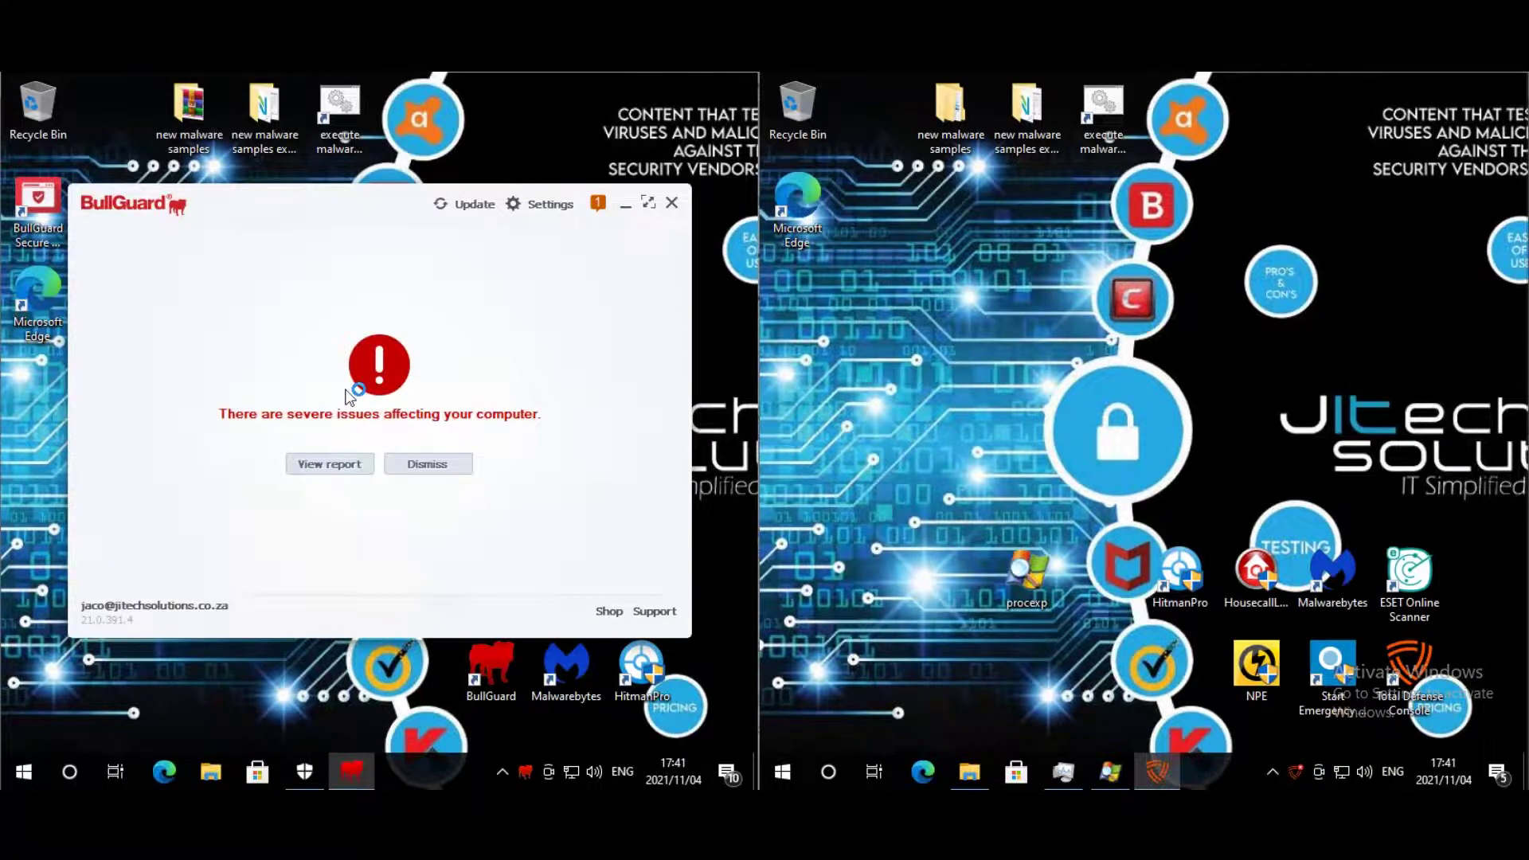
left_click(437, 469)
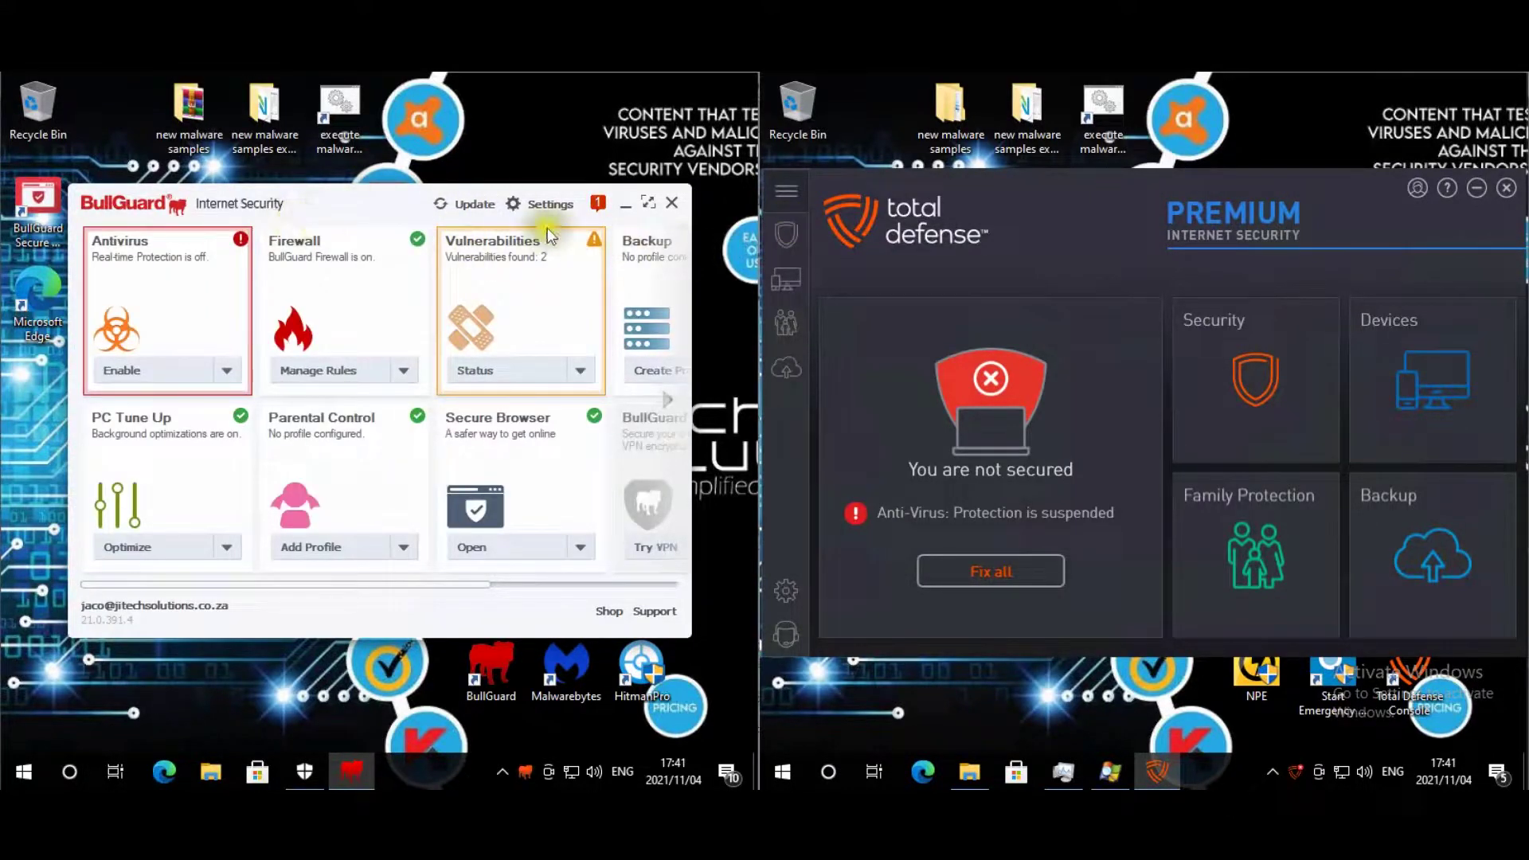
- Start a BullGuard update and review its main general settings for startup, self protection and notifications
left_click(450, 205)
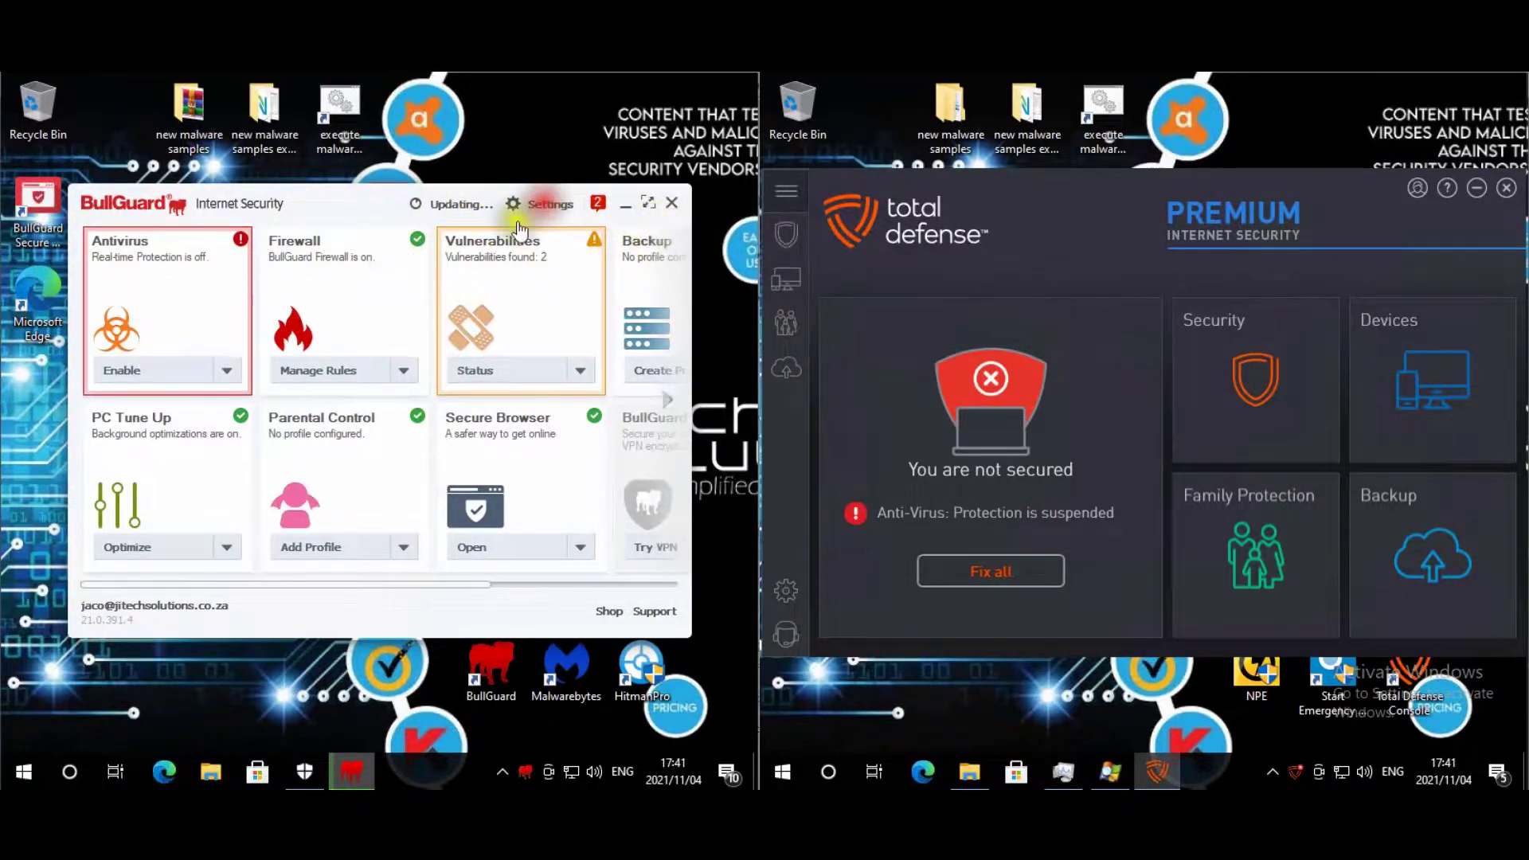
left_click(540, 204)
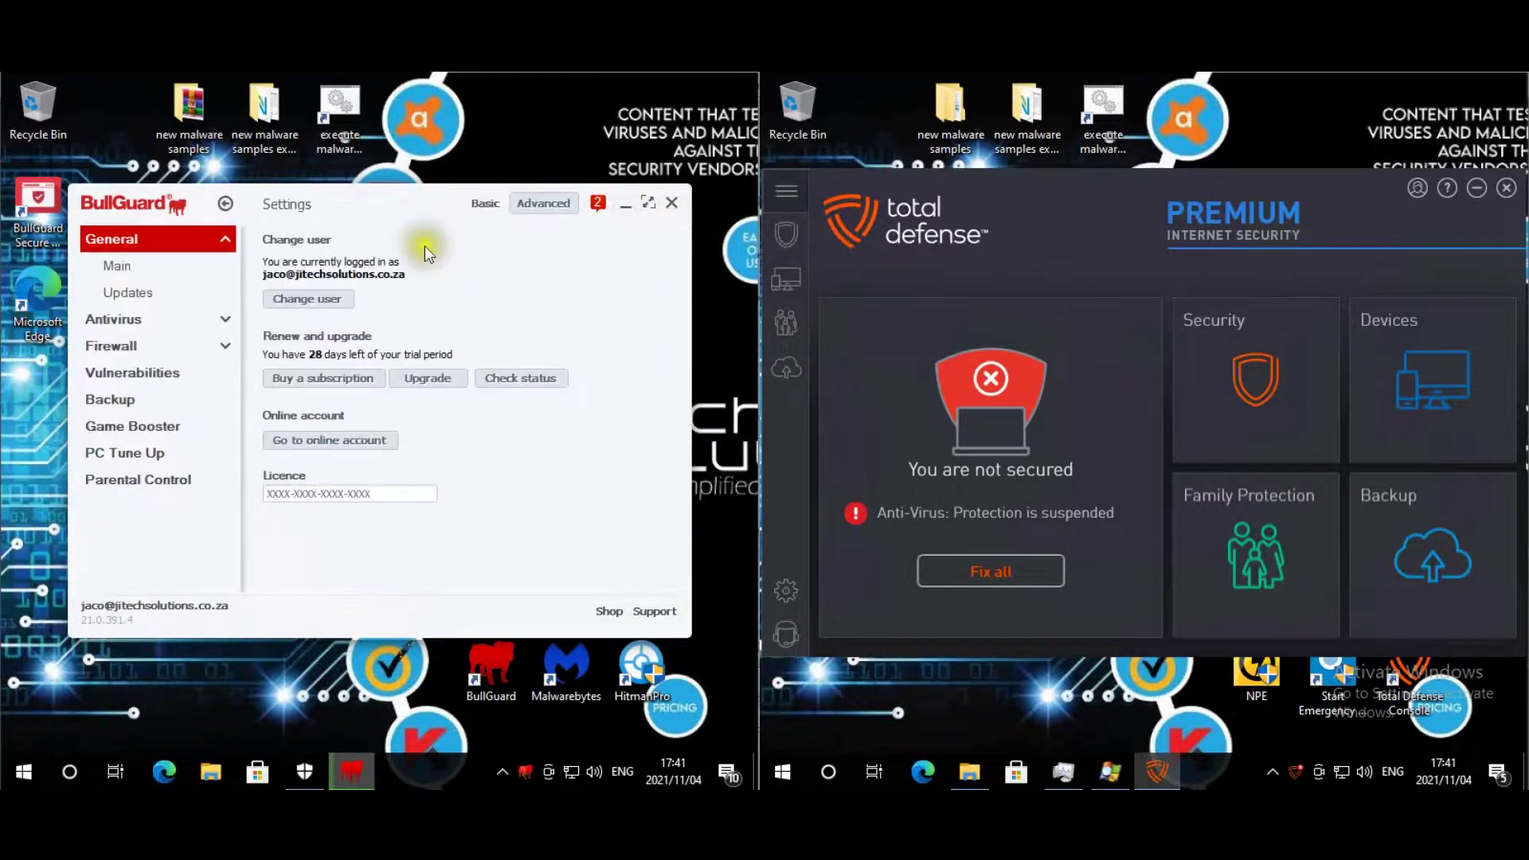
left_click(151, 270)
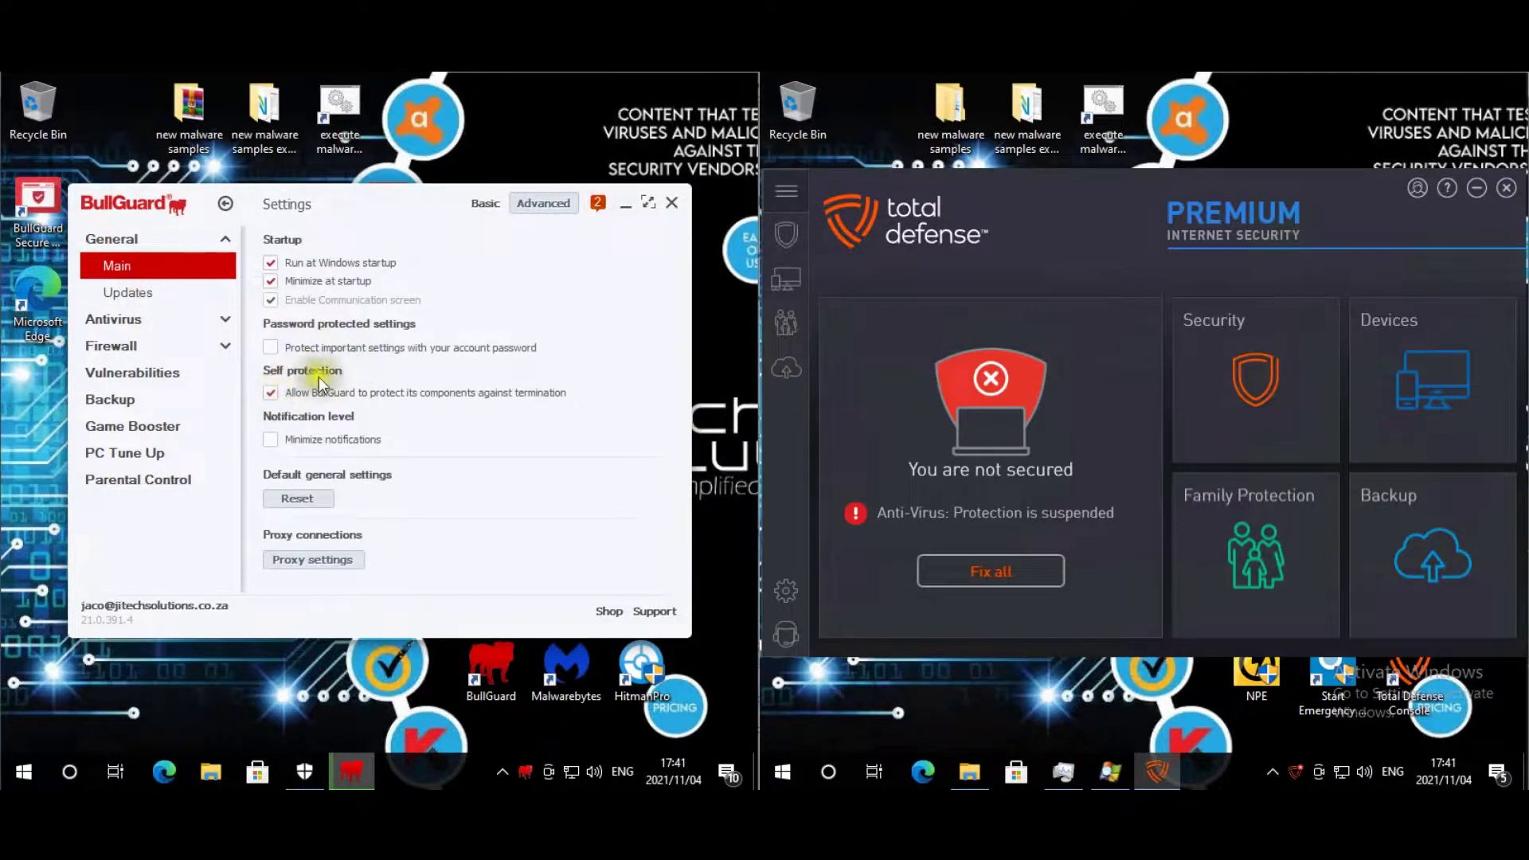
- Review BullGuard's antivirus protection components, detection actions and scan tuning options
left_click(120, 319)
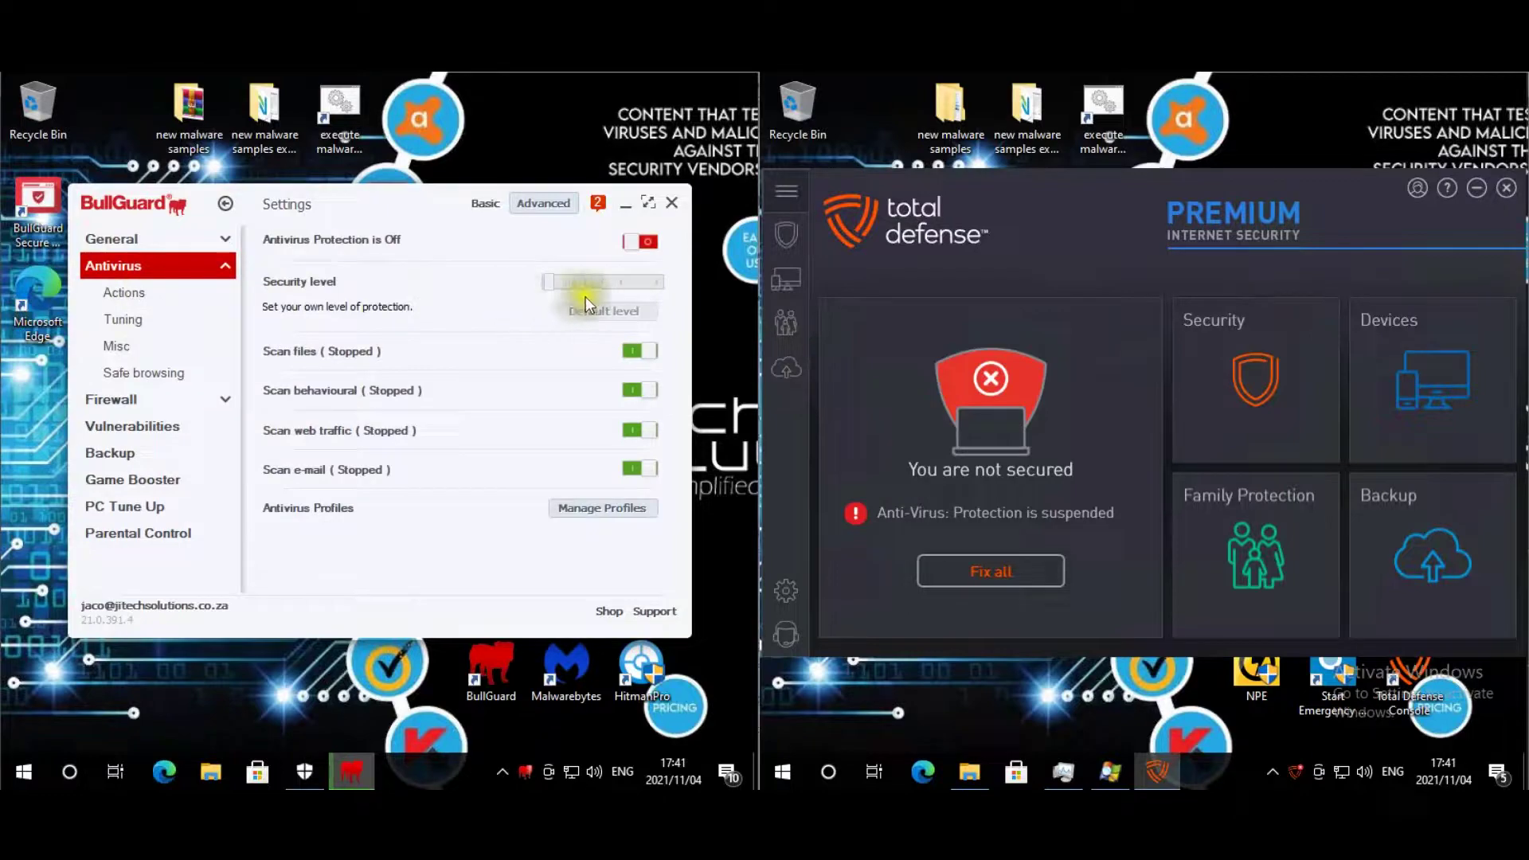
left_click(126, 296)
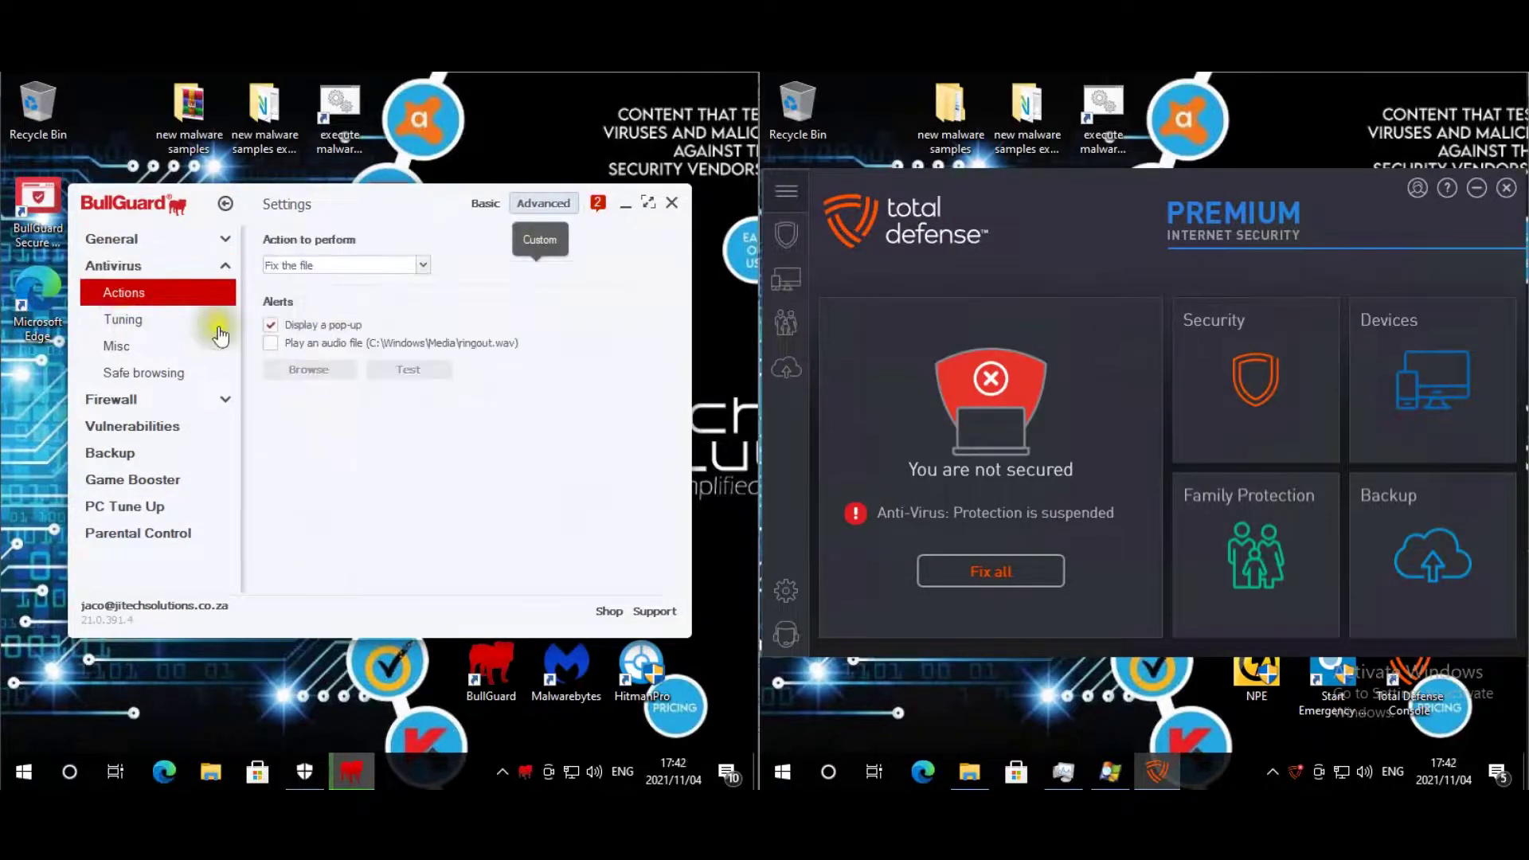
left_click(171, 322)
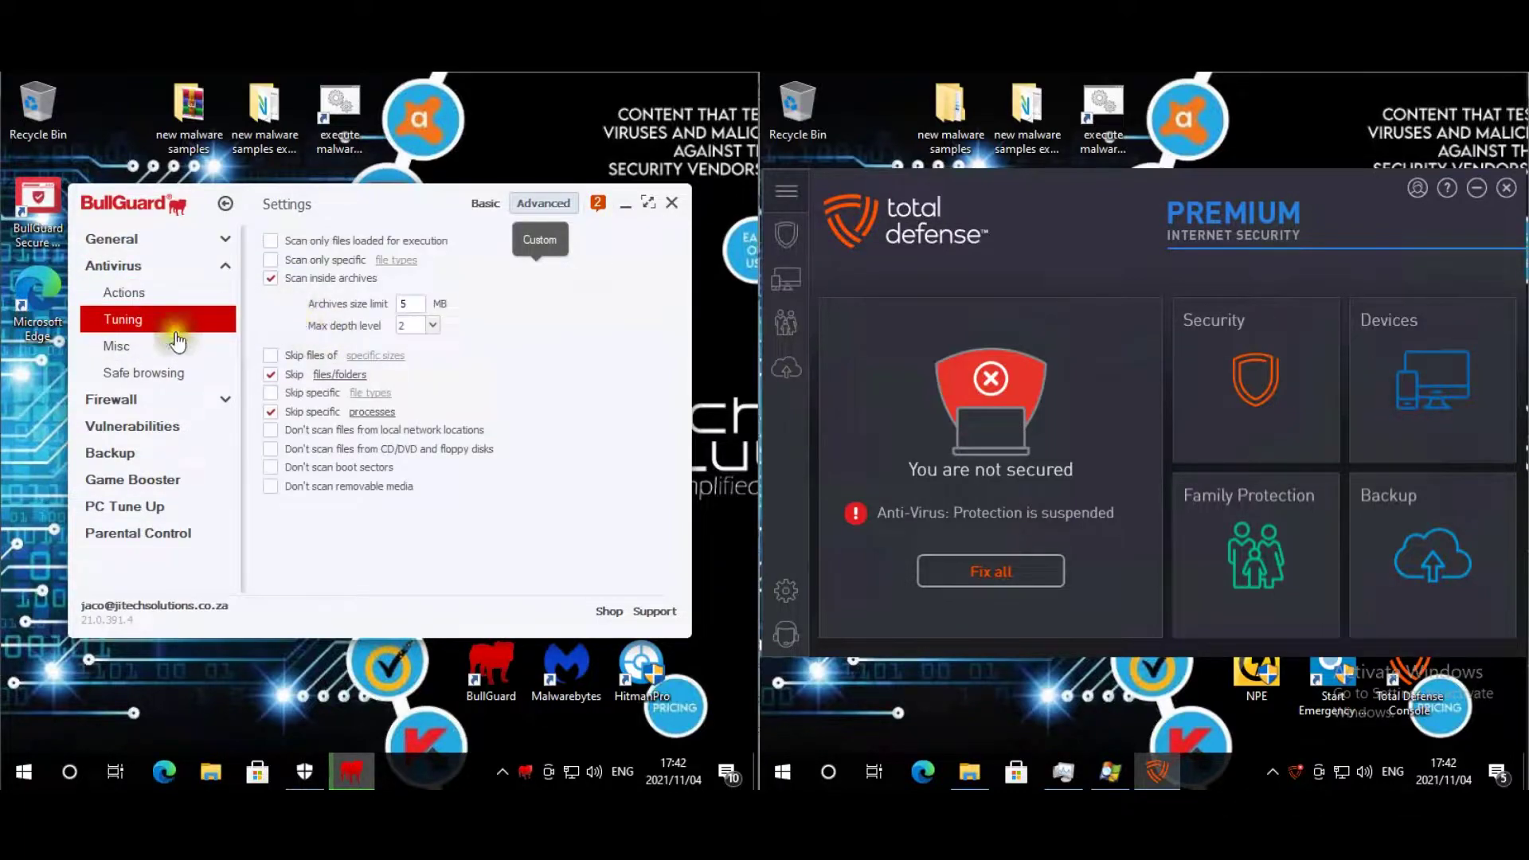
- Check which files, folders and processes are excluded from BullGuard's antivirus scanning
left_click(339, 375)
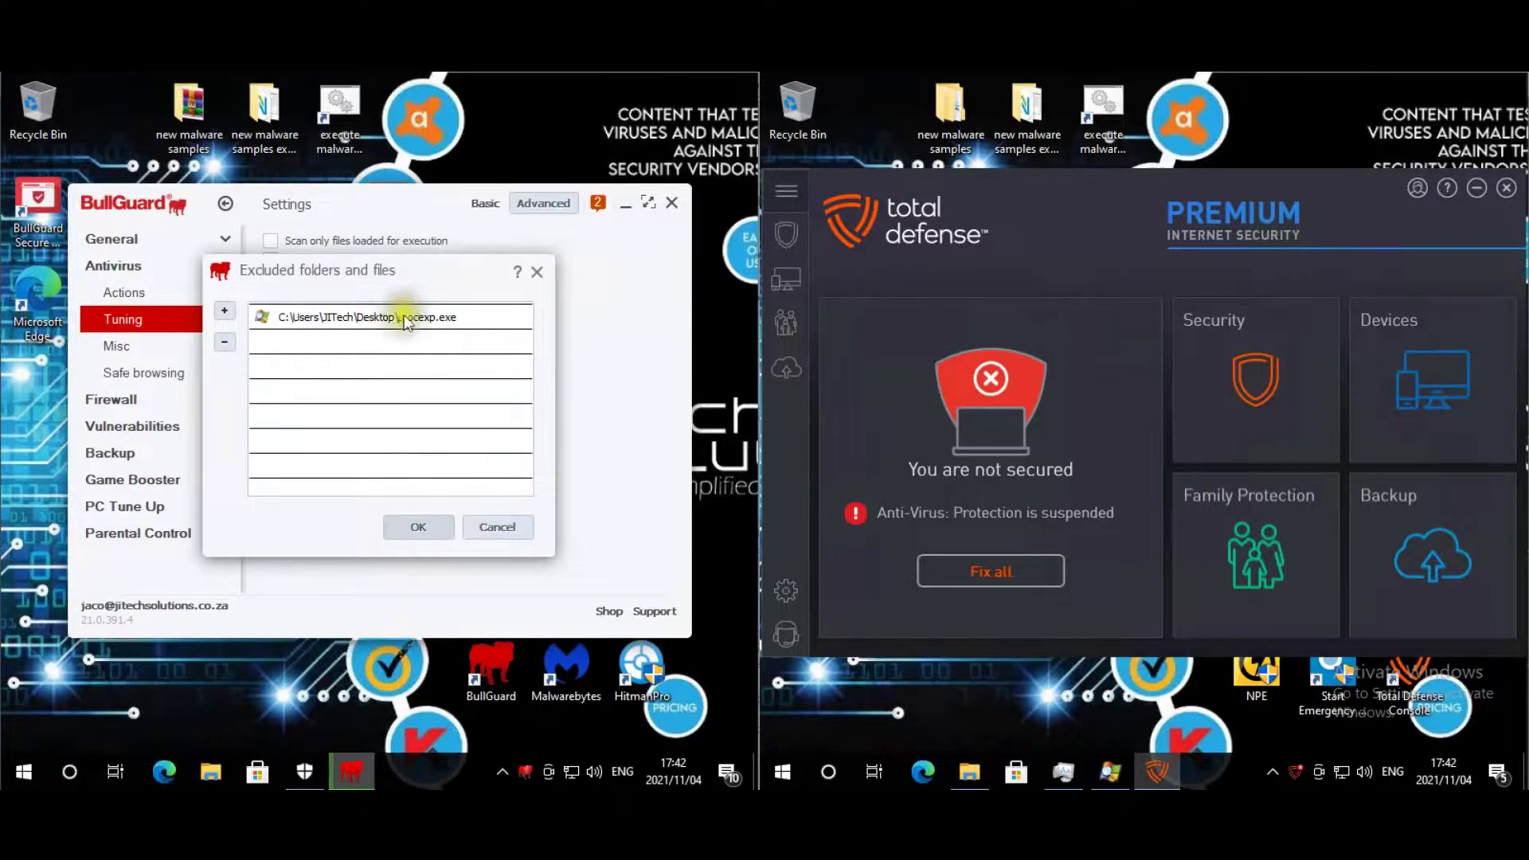
left_click(418, 525)
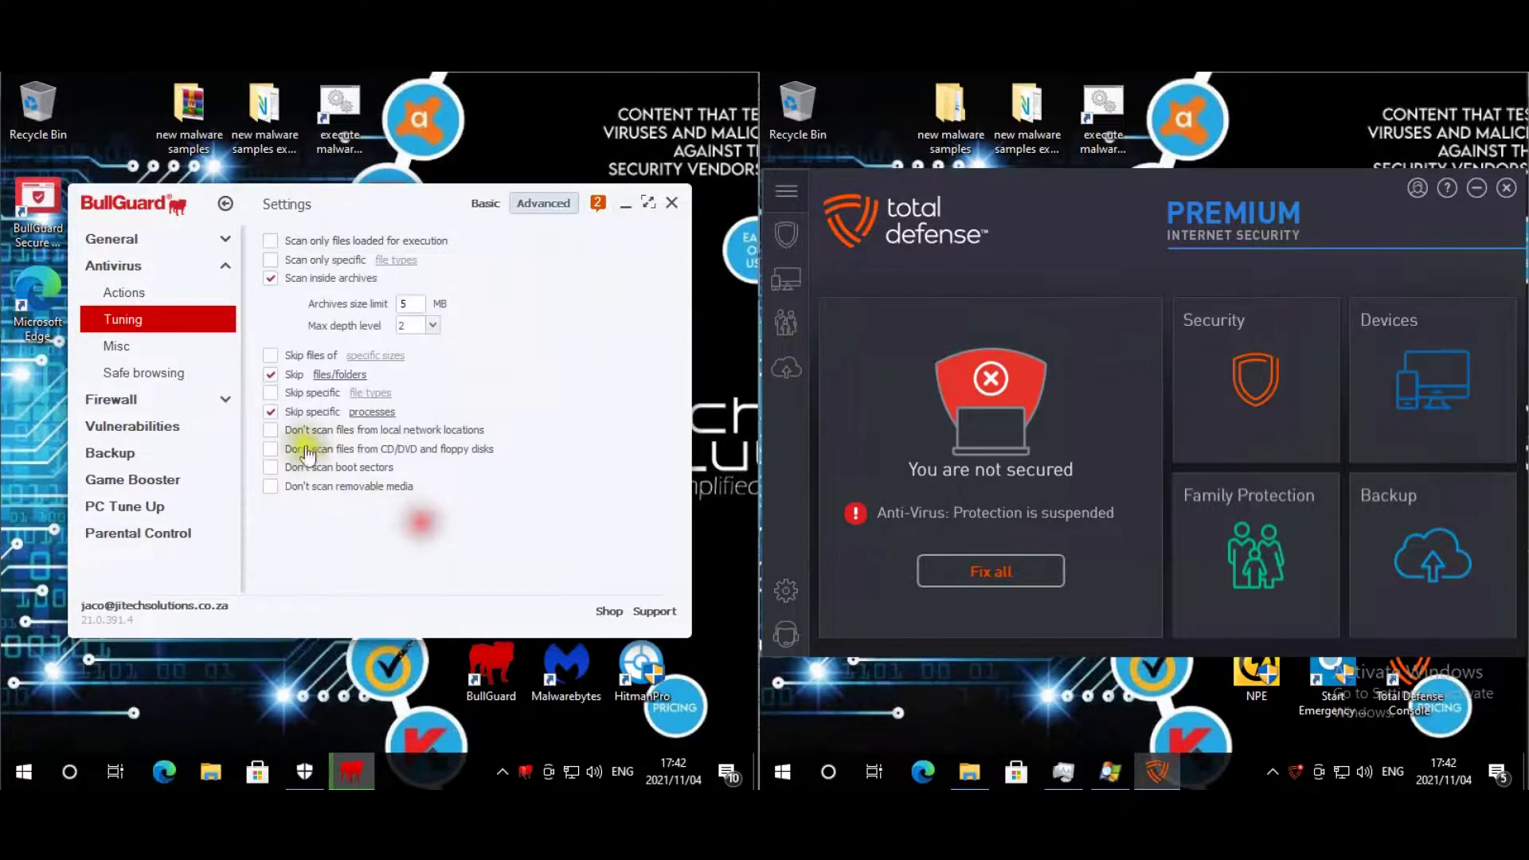
left_click(372, 414)
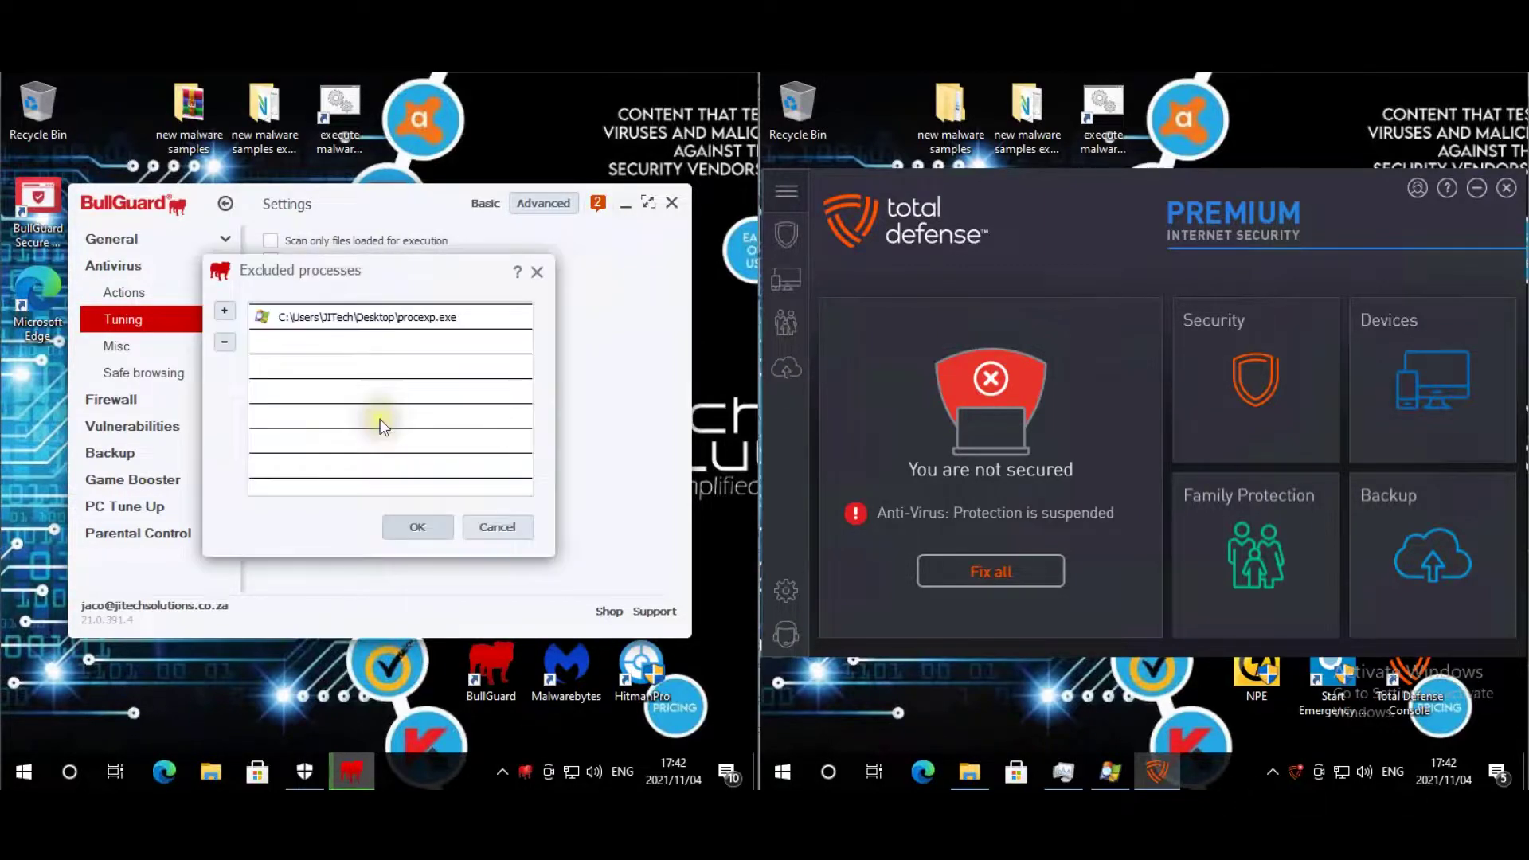
left_click(418, 527)
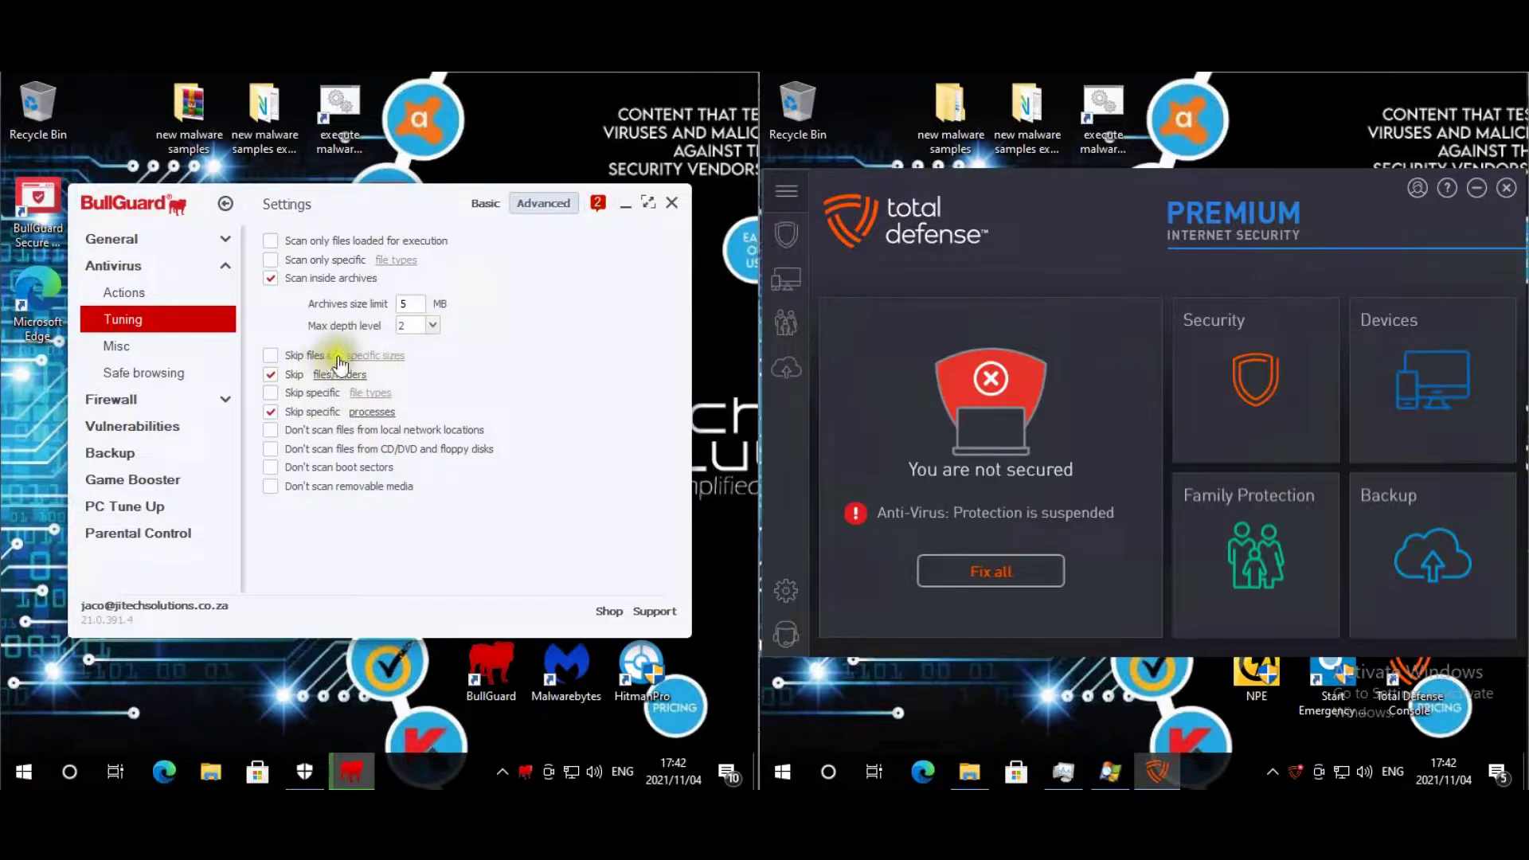
- Review BullGuard's miscellaneous antivirus, safe browsing and firewall security settings, and open the Security page in Total Defense
left_click(120, 345)
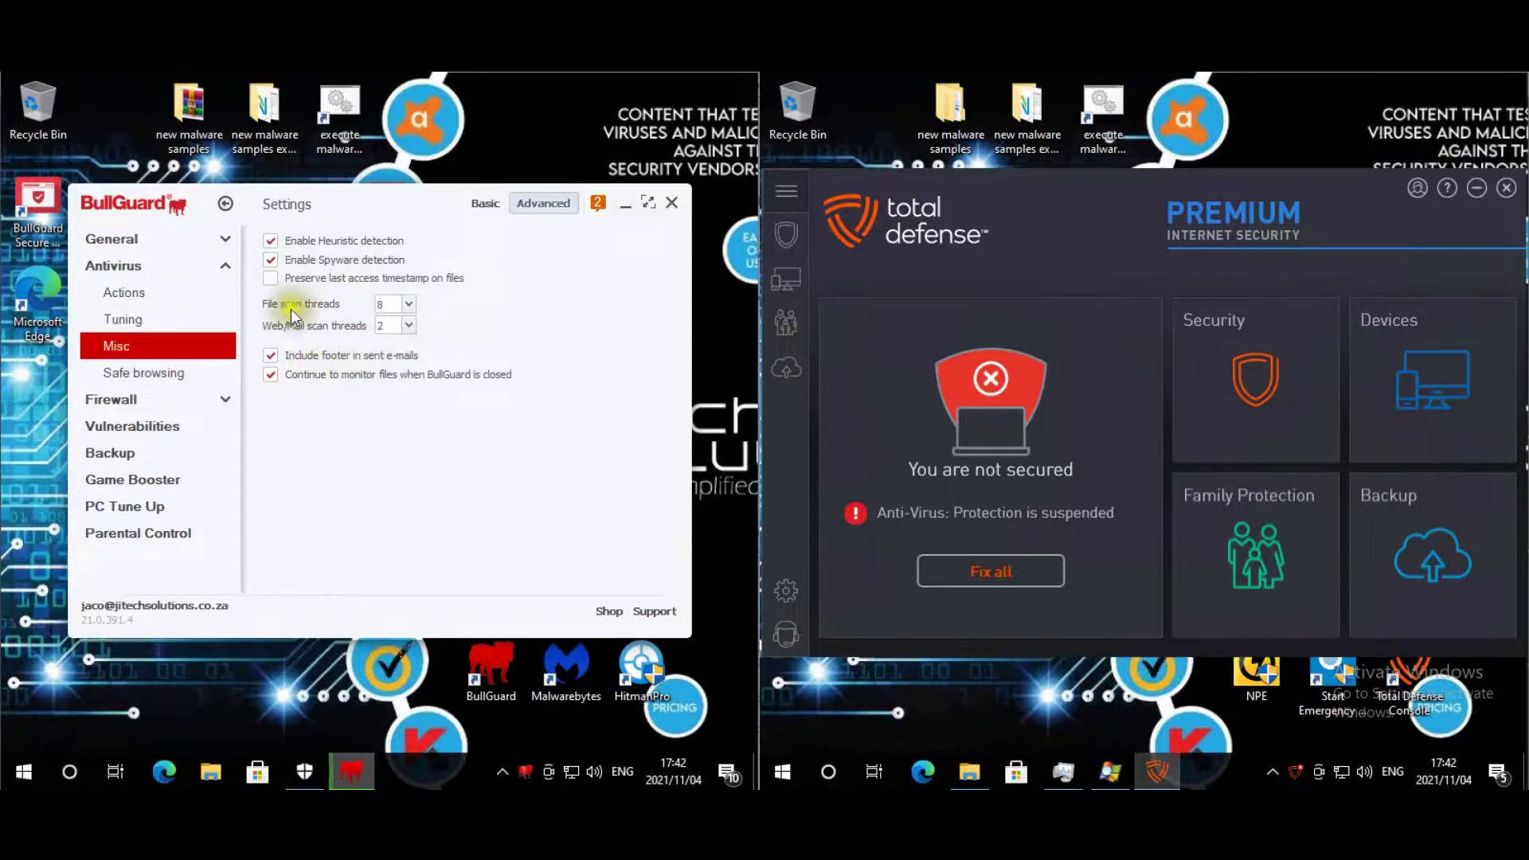
left_click(147, 372)
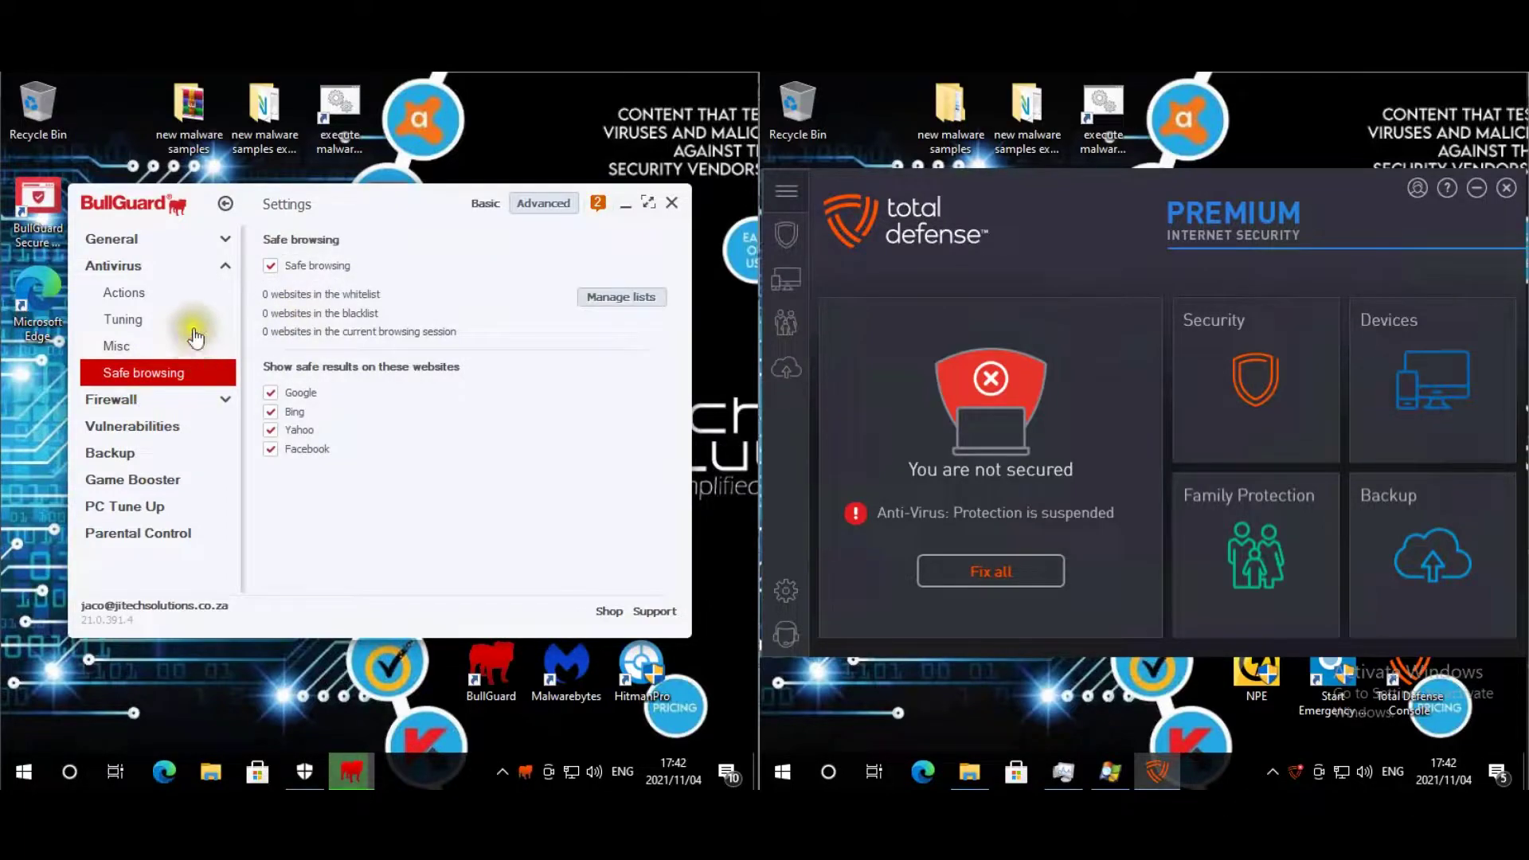
left_click(110, 399)
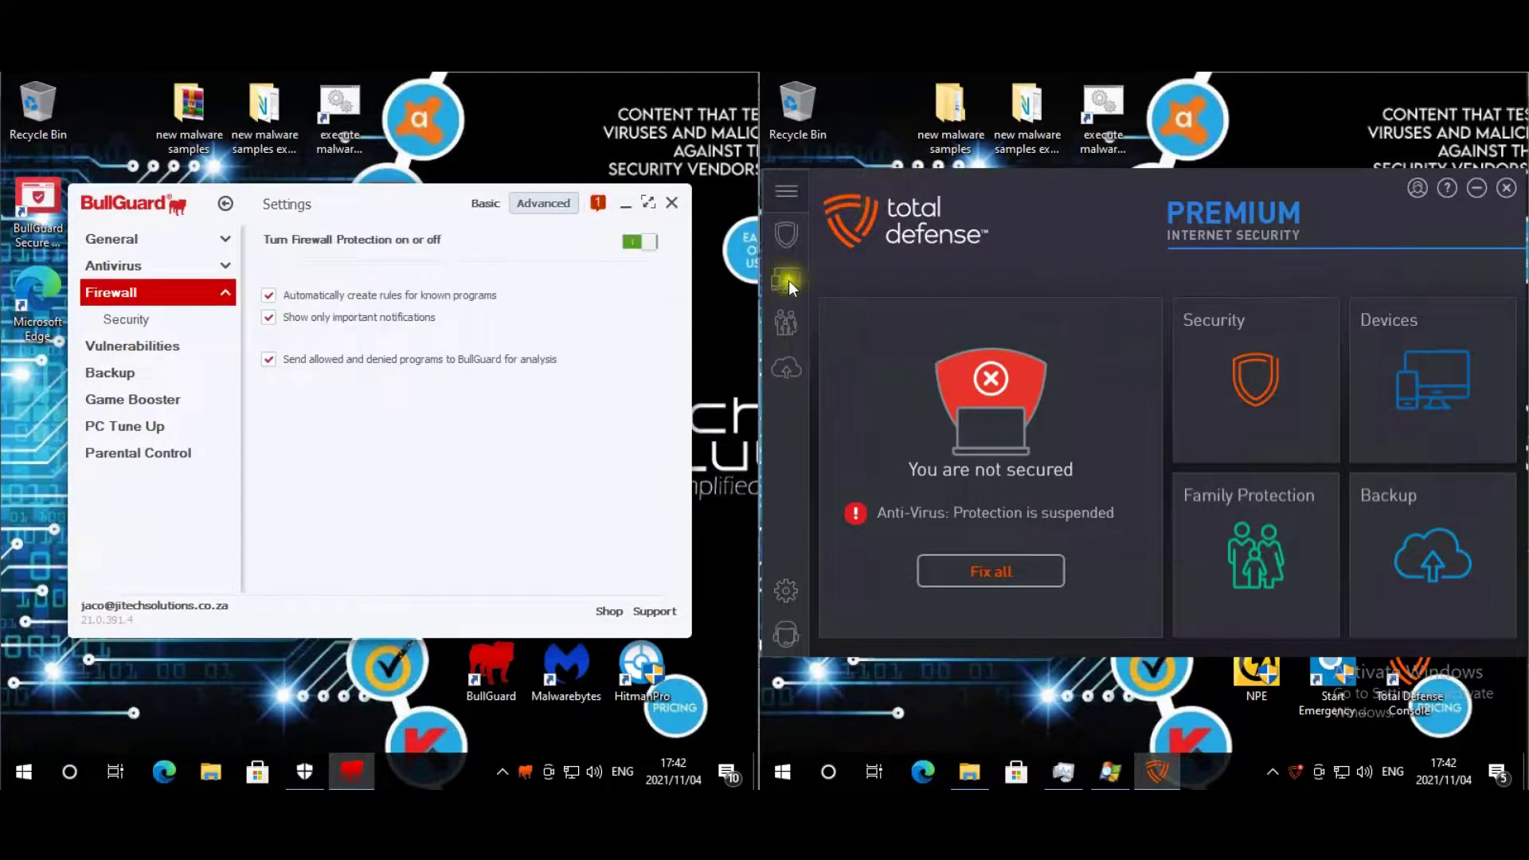
left_click(786, 234)
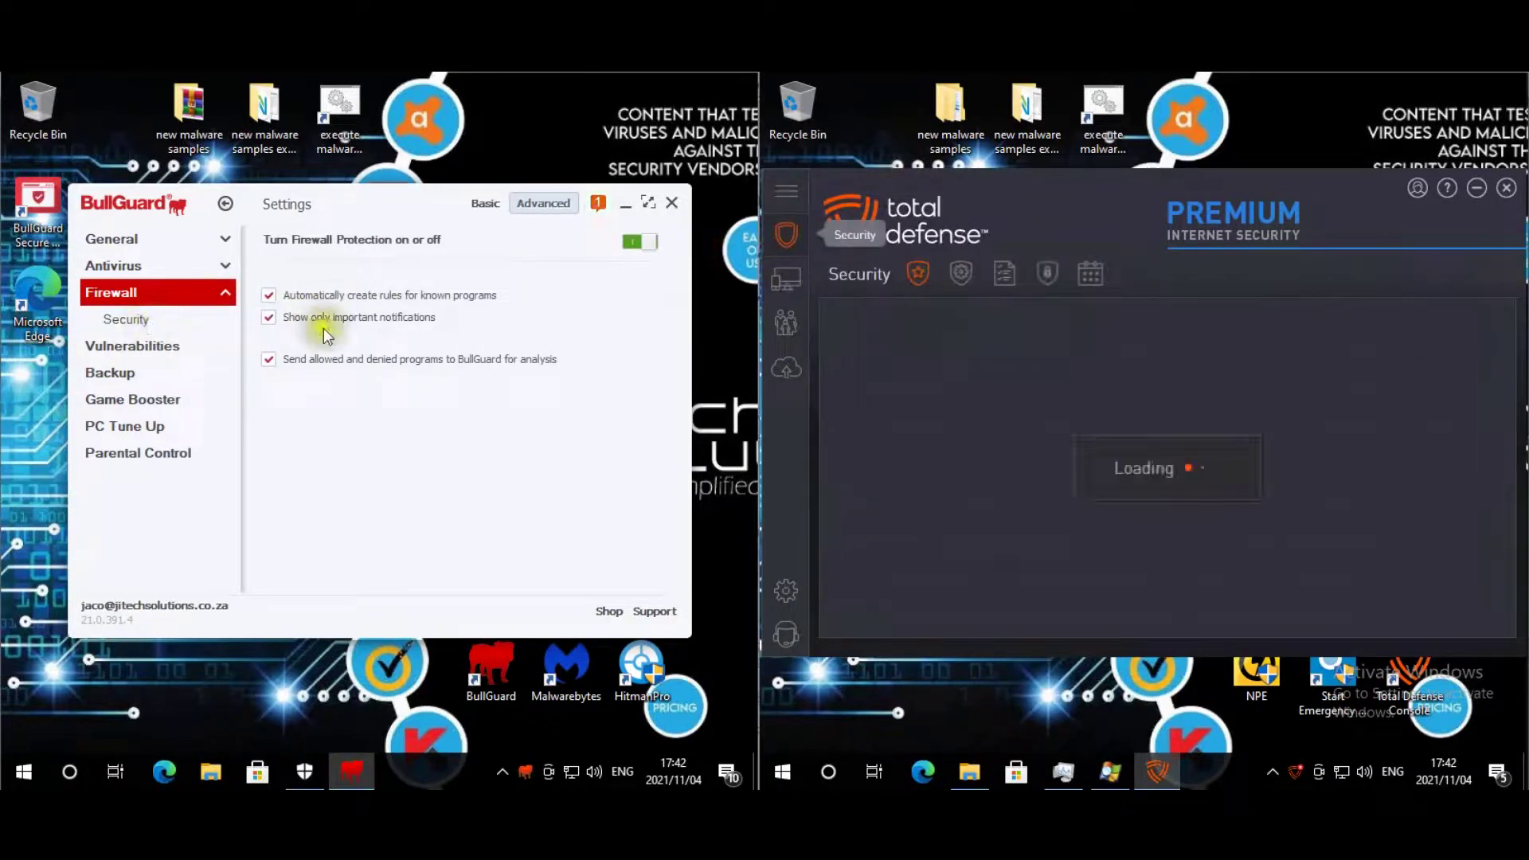
left_click(179, 318)
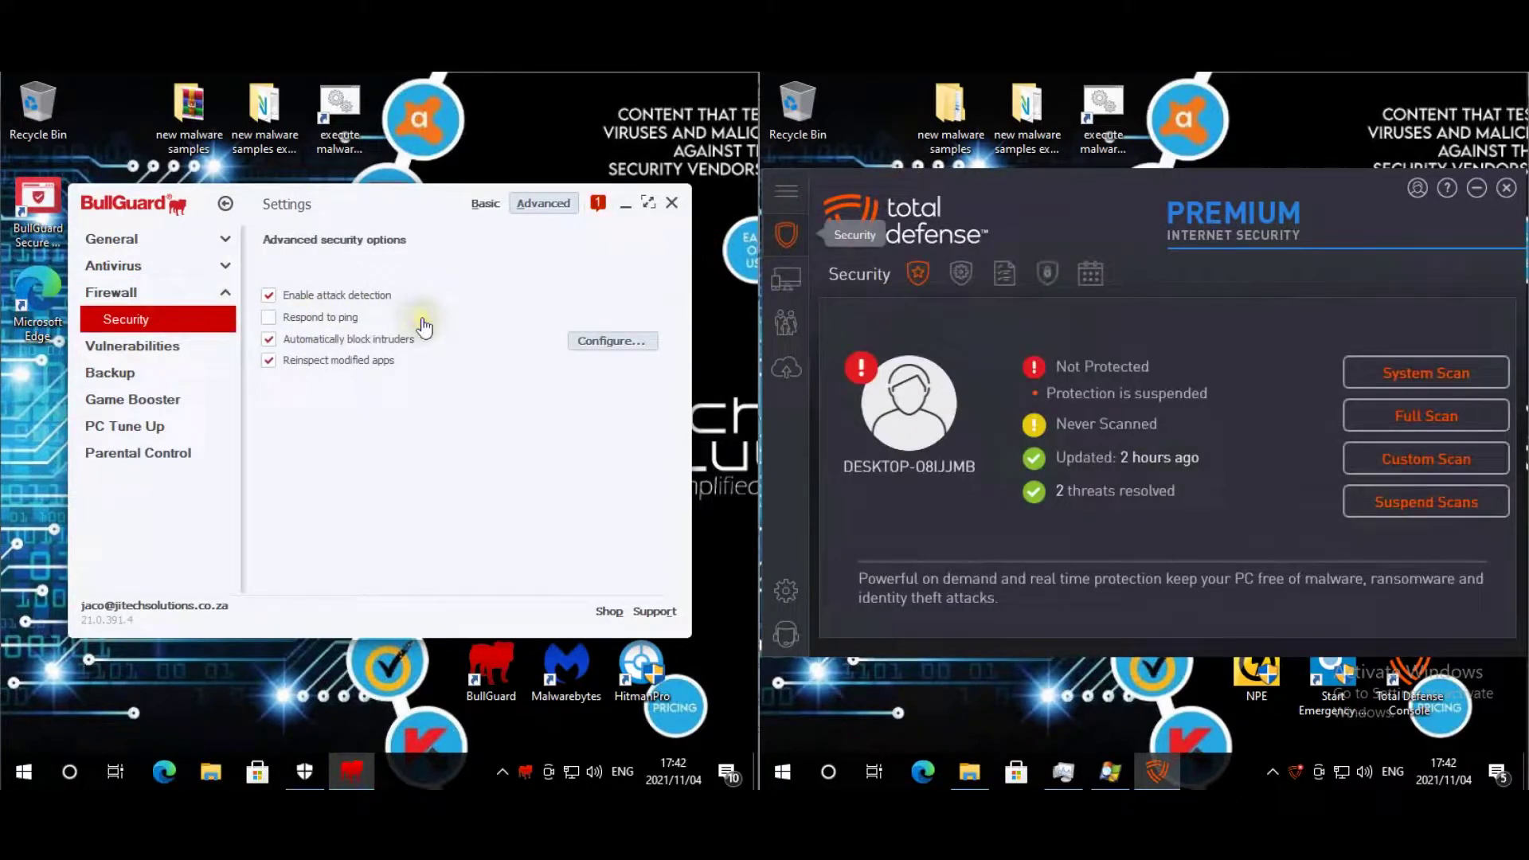
- Check BullGuard's Messaging Centre, run the update again and display its progress
left_click(598, 205)
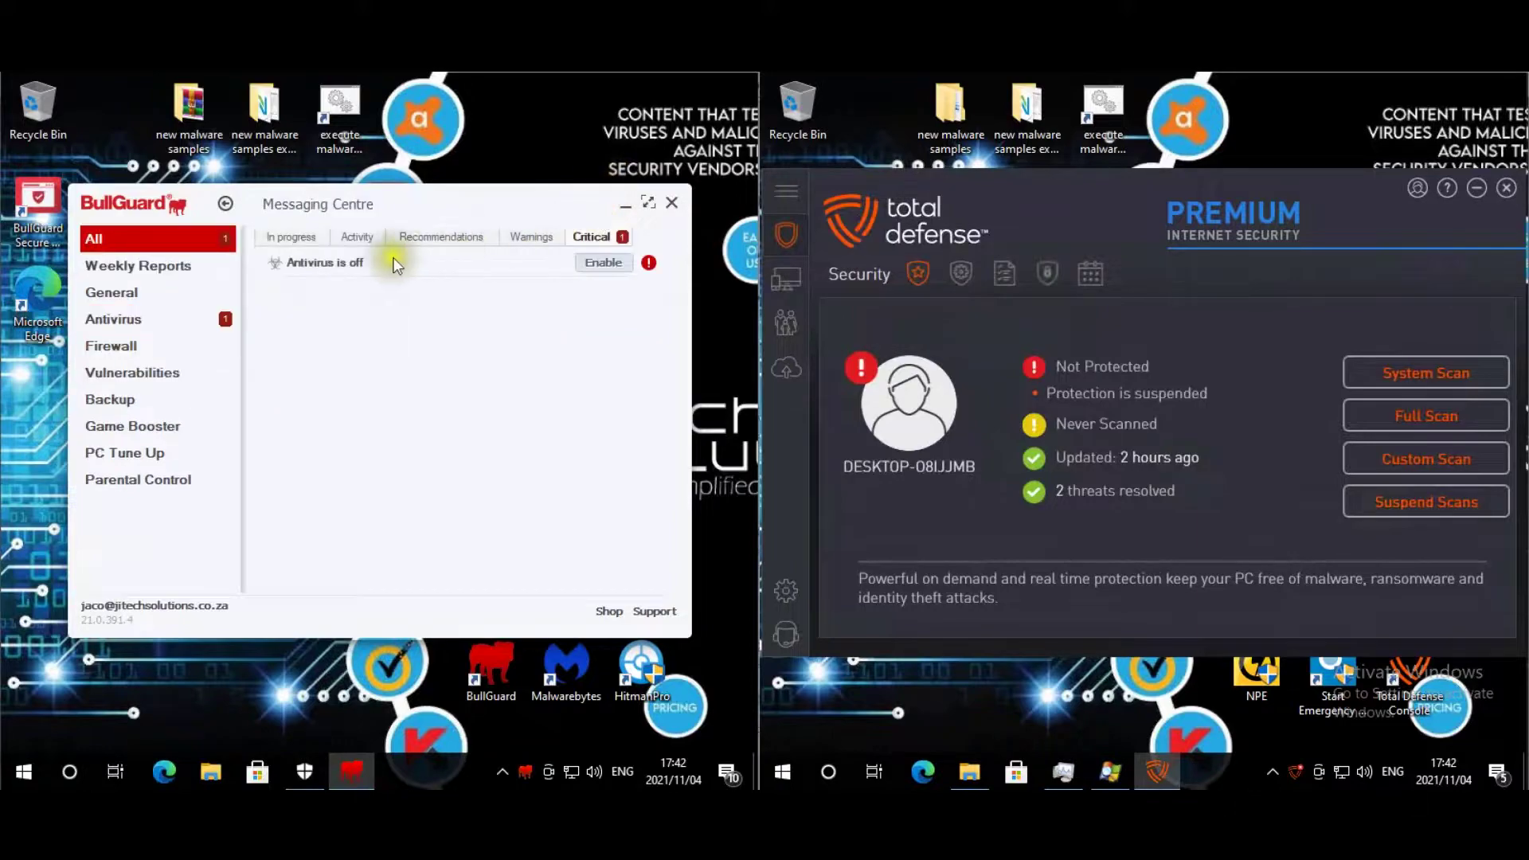
left_click(285, 251)
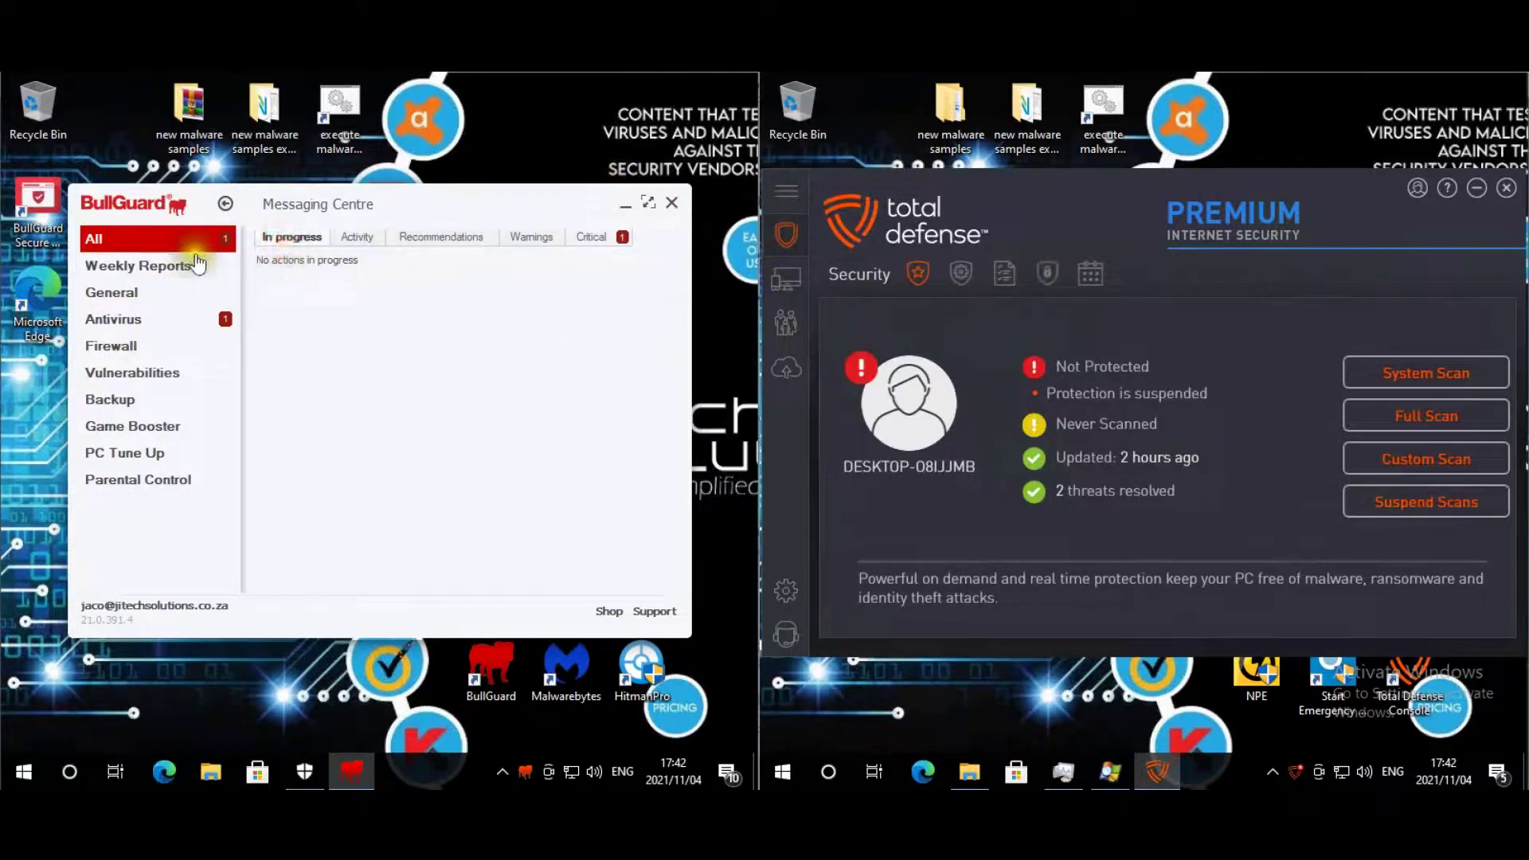
left_click(226, 204)
left_click(477, 206)
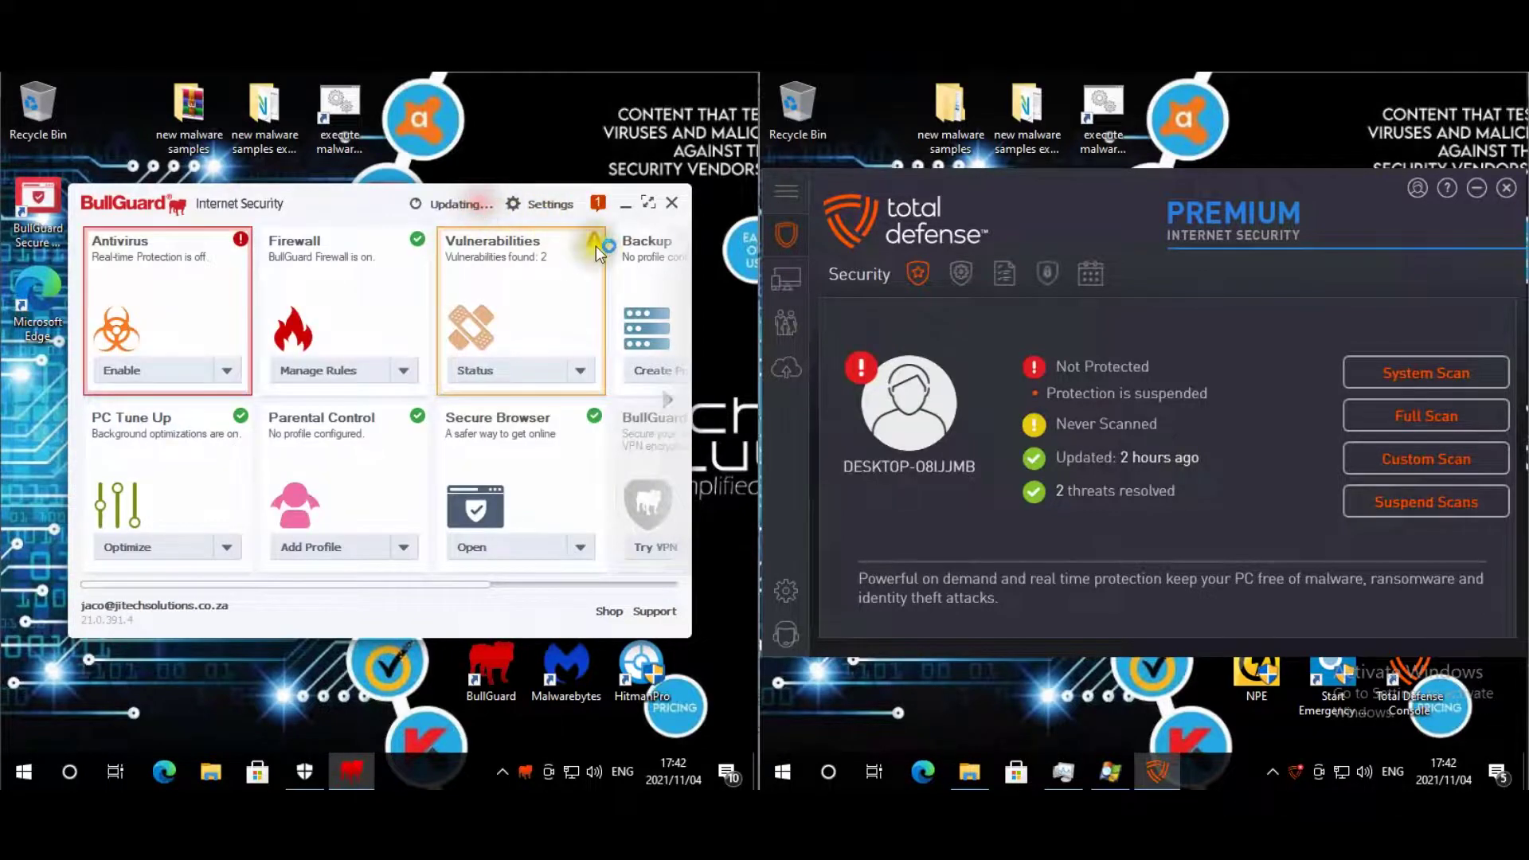
left_click(601, 203)
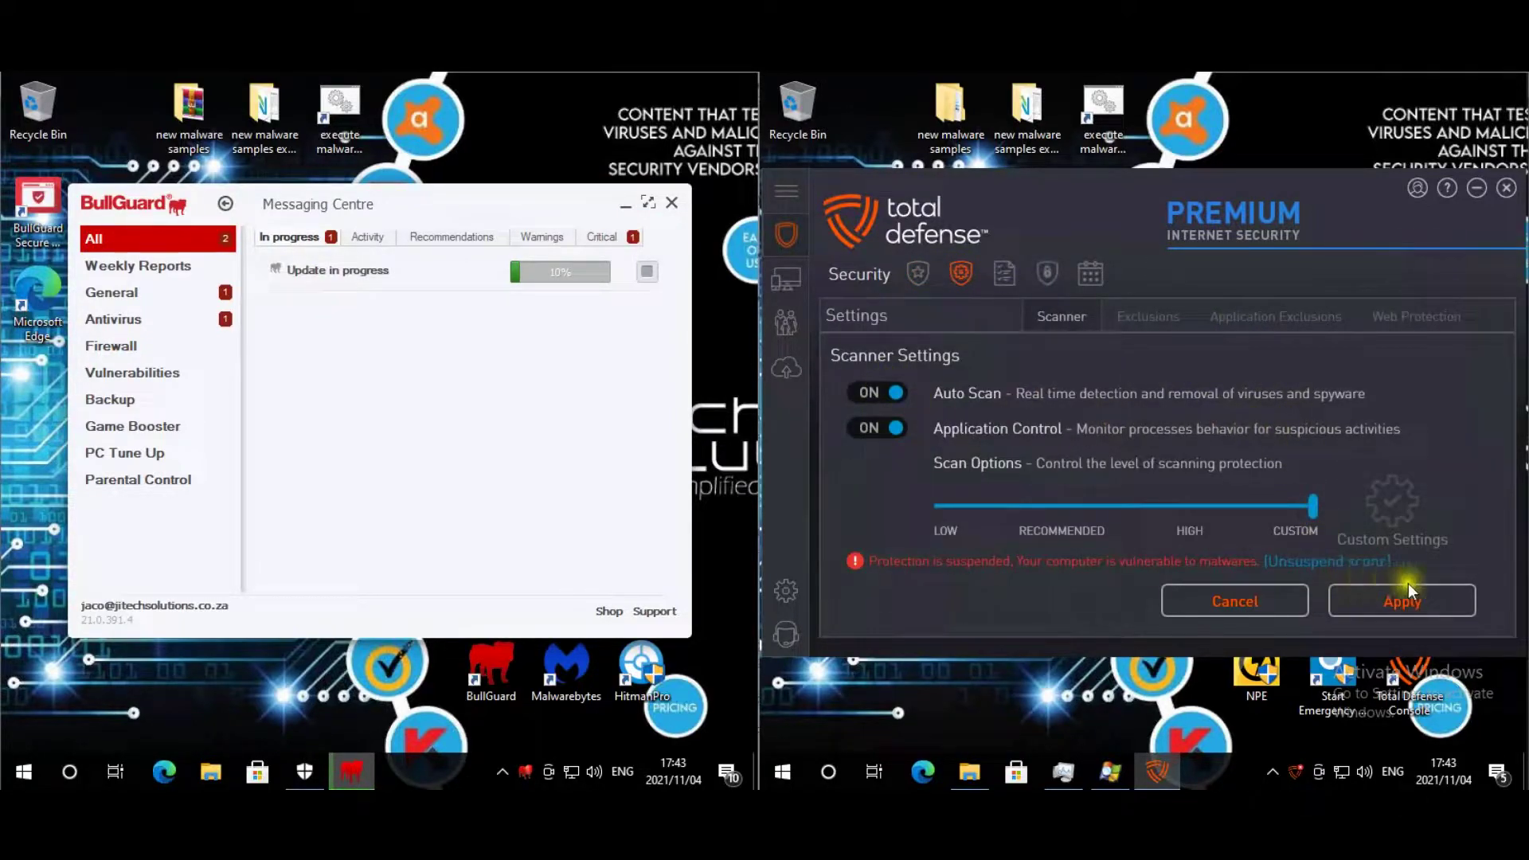
- Review Total Defense's custom scanner settings, from detection actions and quarantine to scan load and application control
left_click(1403, 500)
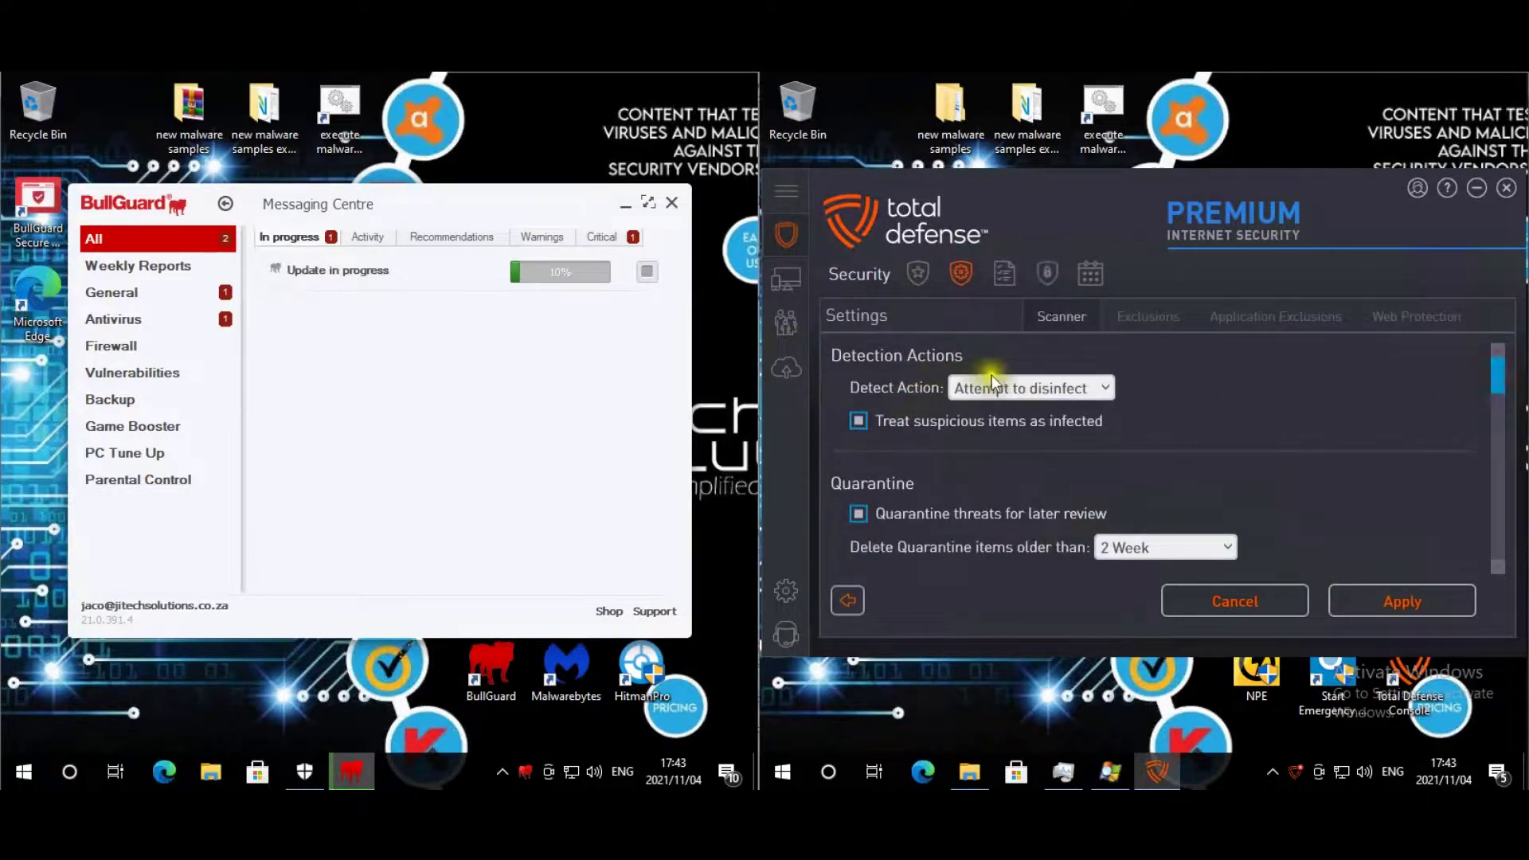
left_click_drag(1501, 386, 1511, 480)
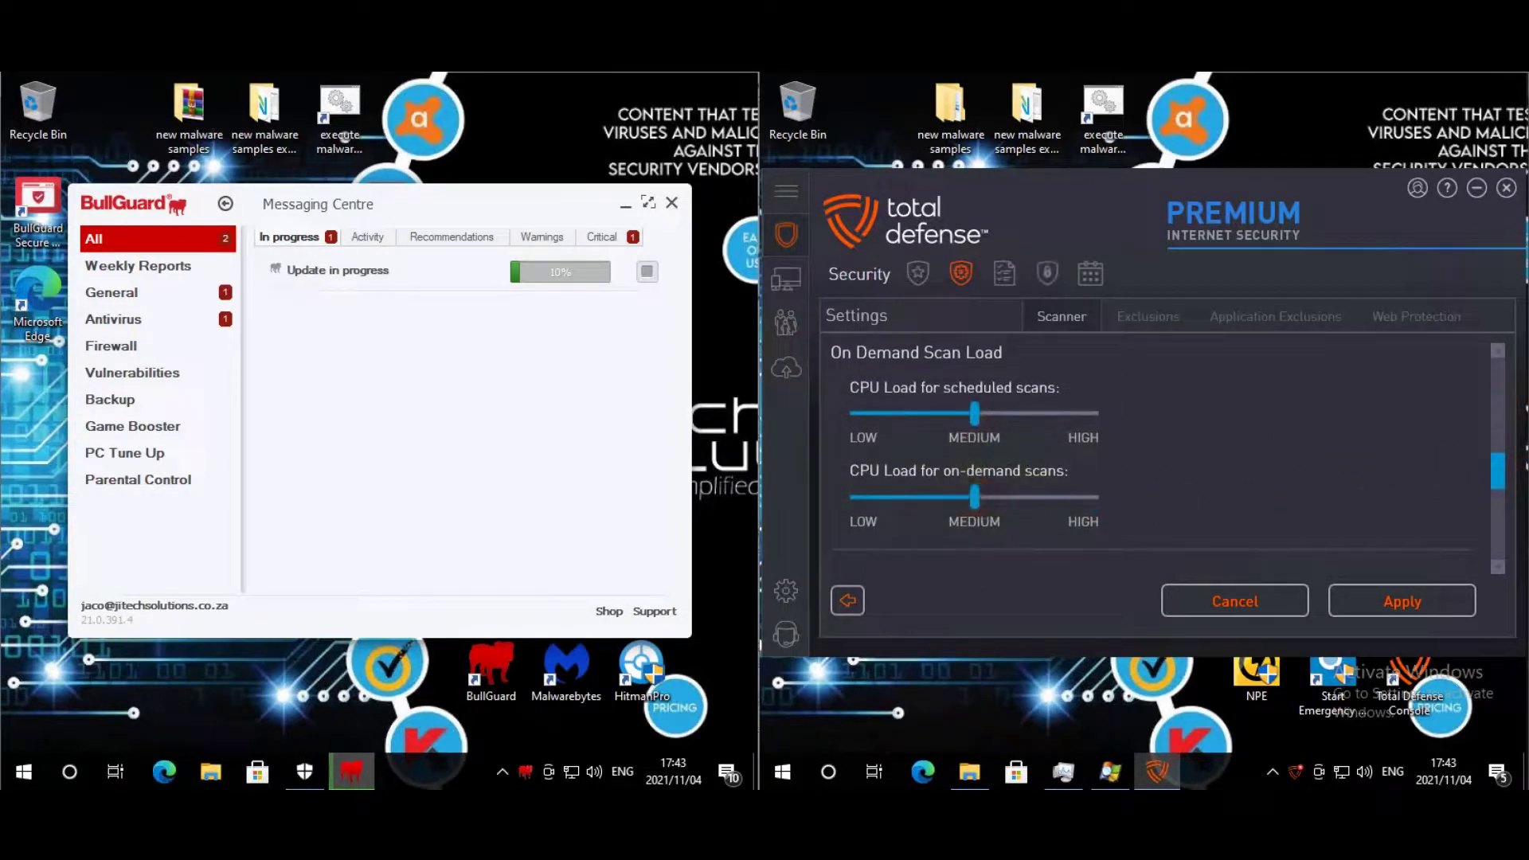
left_click_drag(1502, 484, 1500, 545)
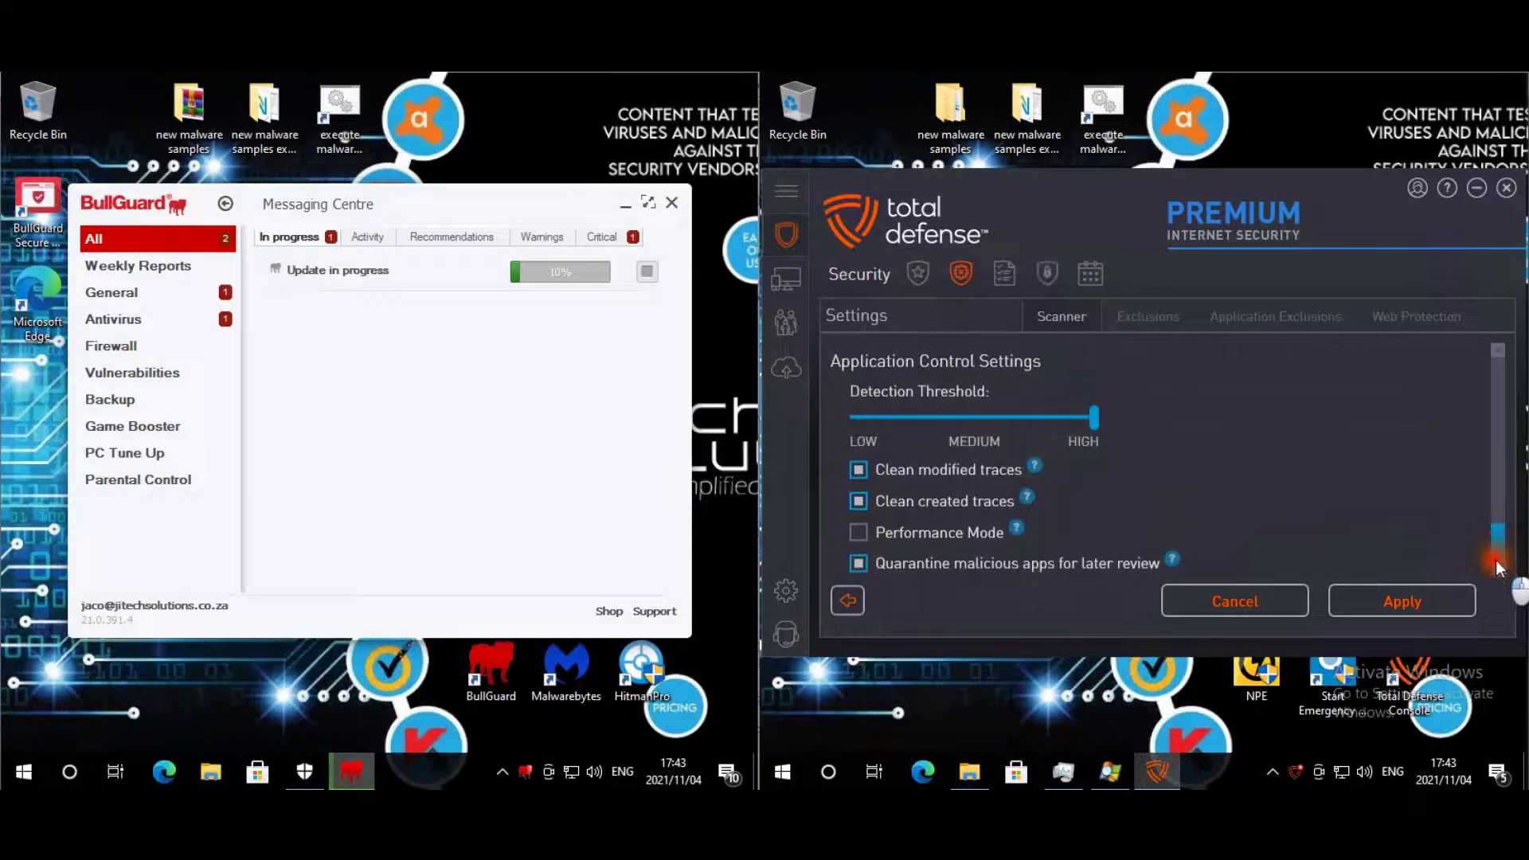
- Review Total Defense's exclusions, application exclusions and web protection settings, and apply the settings
left_click(1157, 322)
left_click(1253, 322)
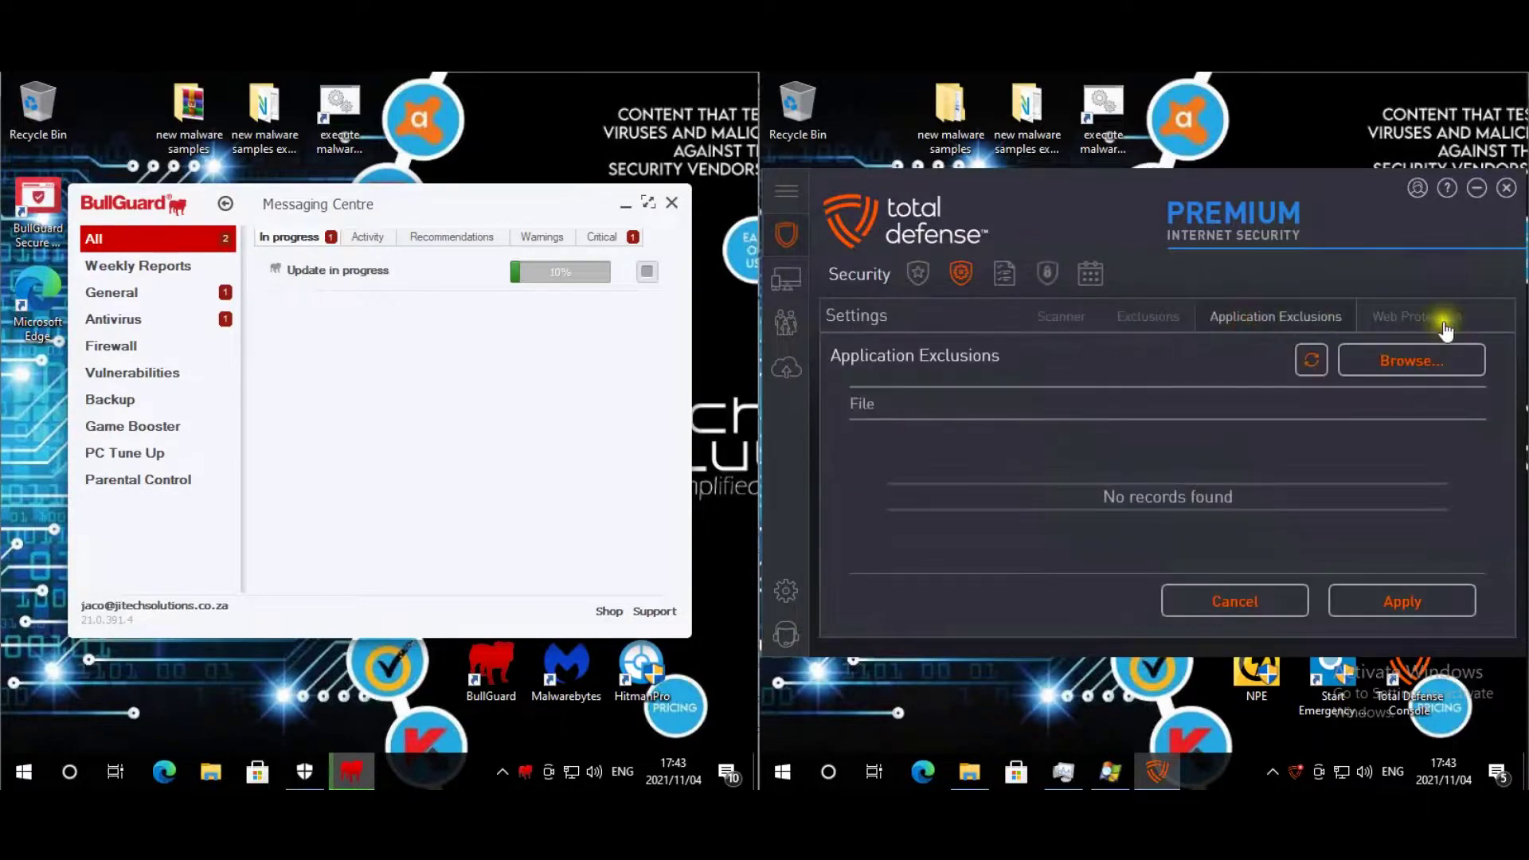
left_click(1448, 329)
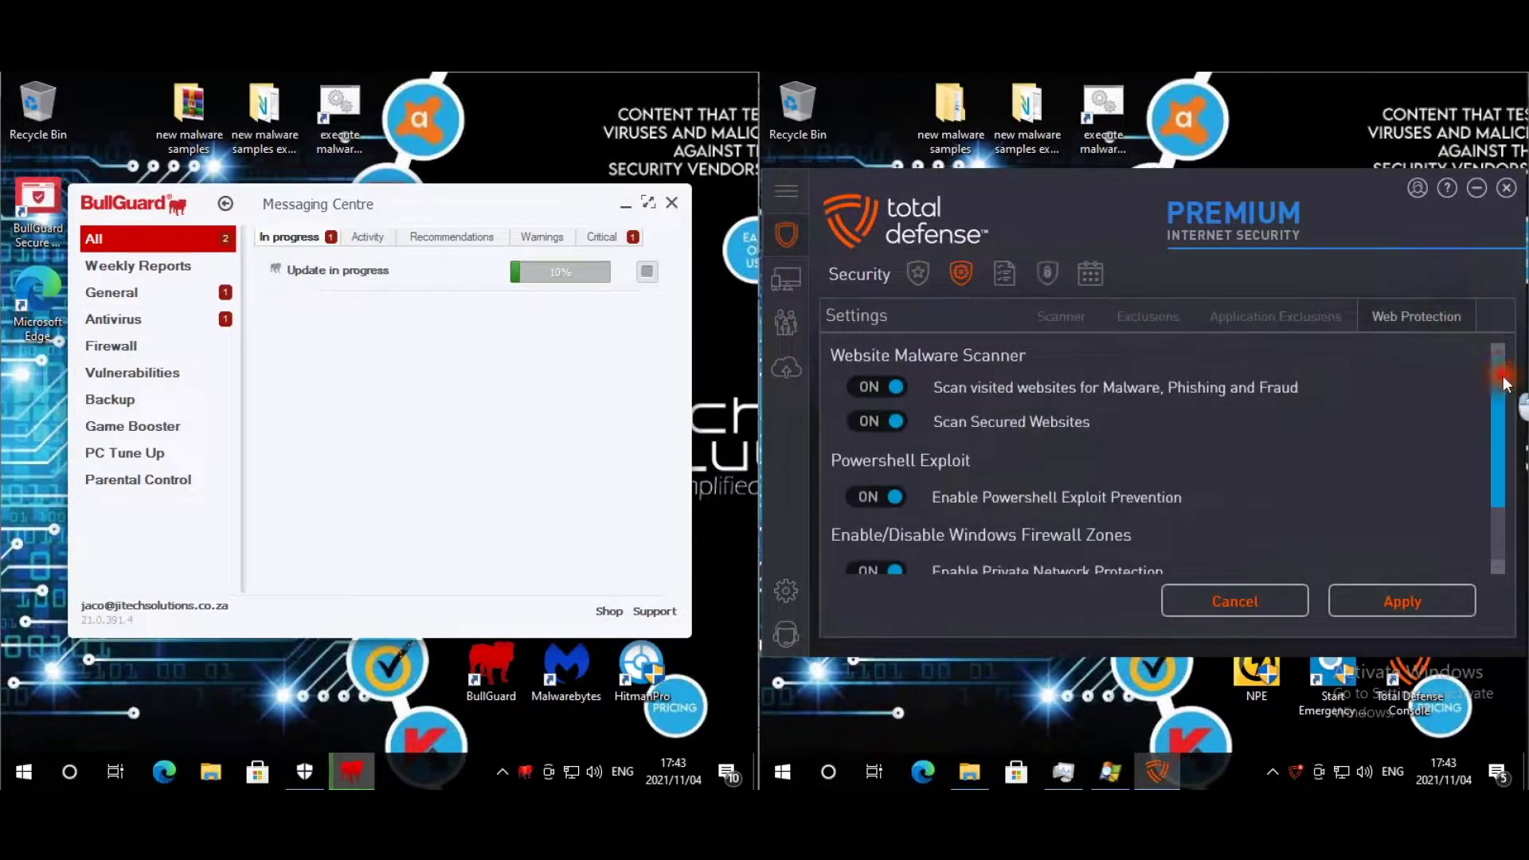
scroll(1505, 383, "down", 3)
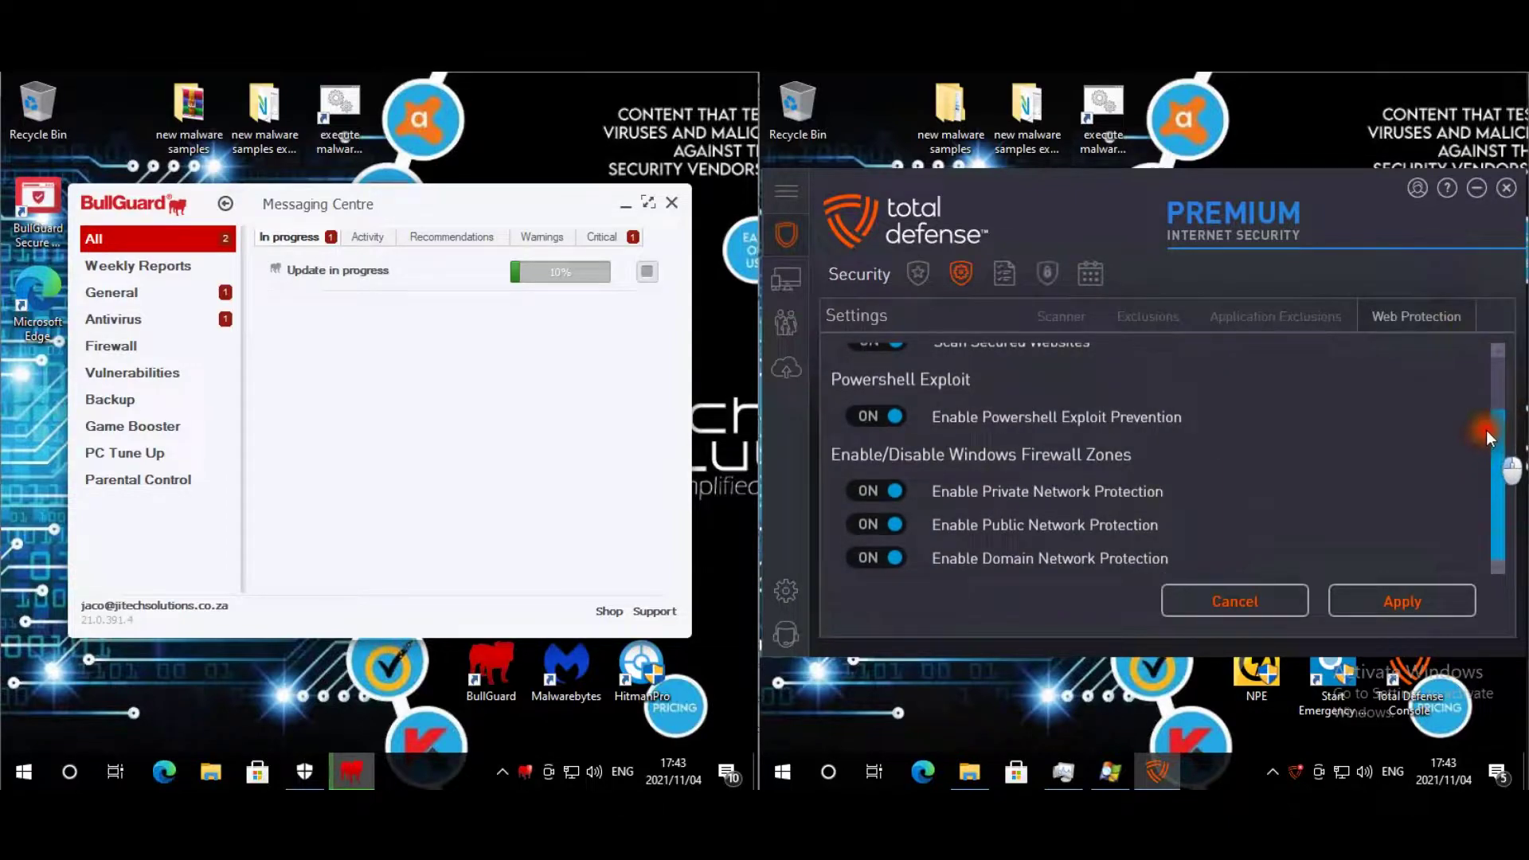
scroll(1486, 434, "up", 3)
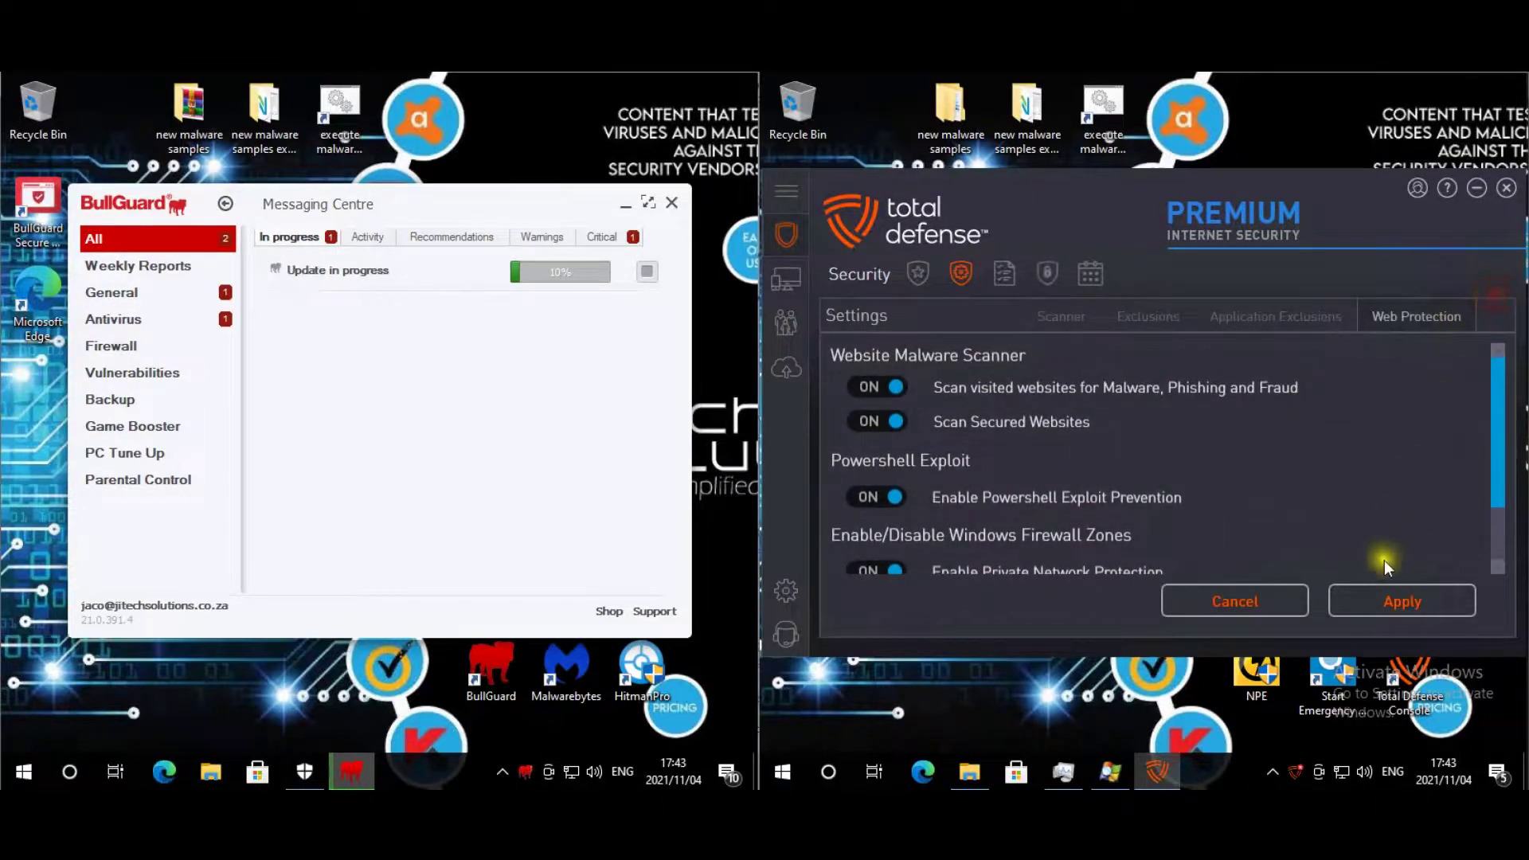
left_click(1386, 603)
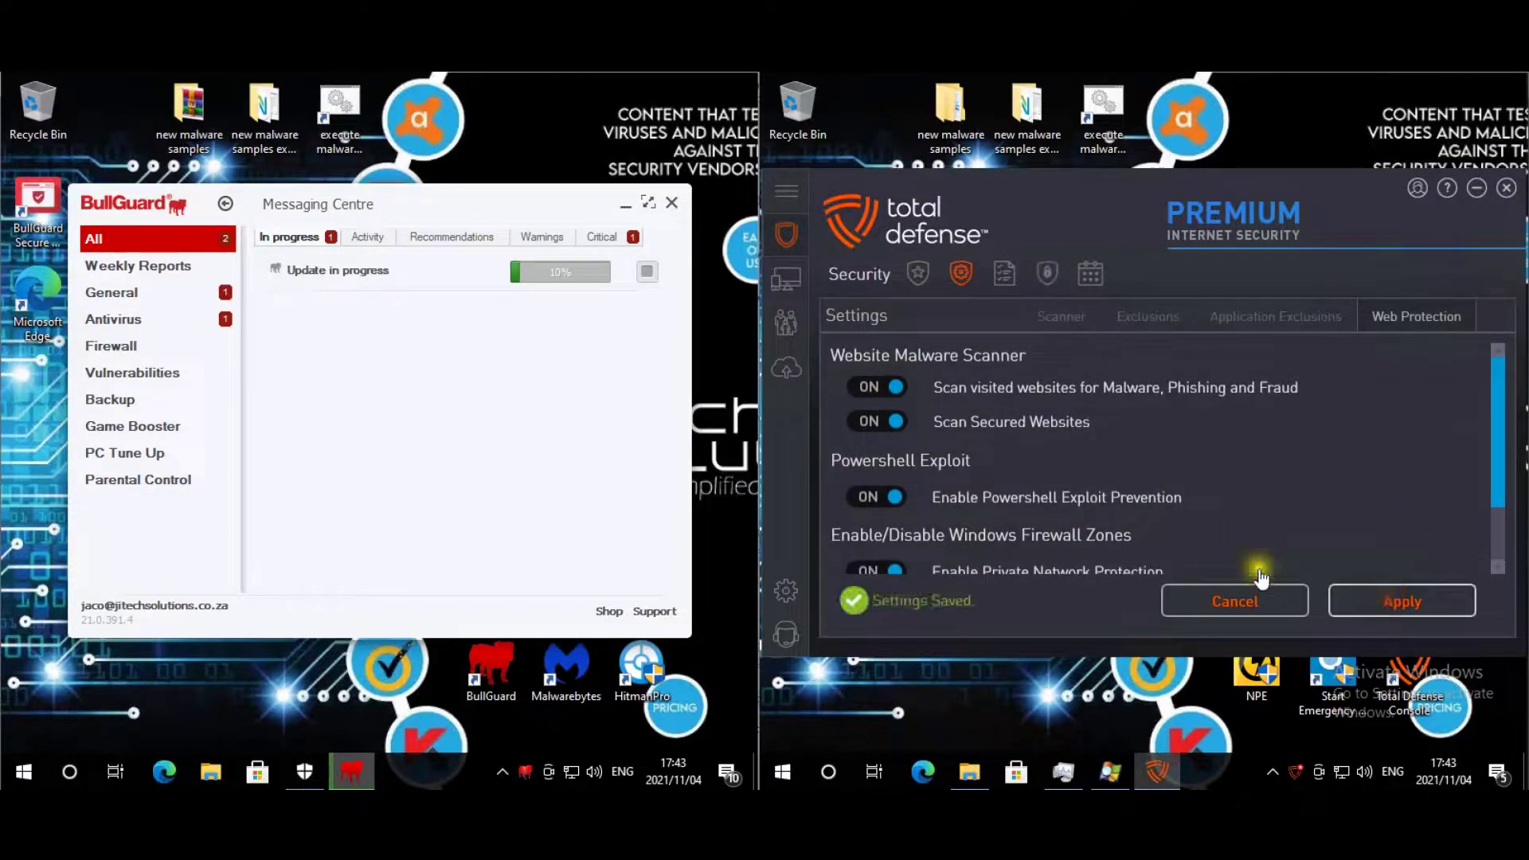
- Check for anti-malware signature and product updates in Total Defense's general settings
left_click(787, 593)
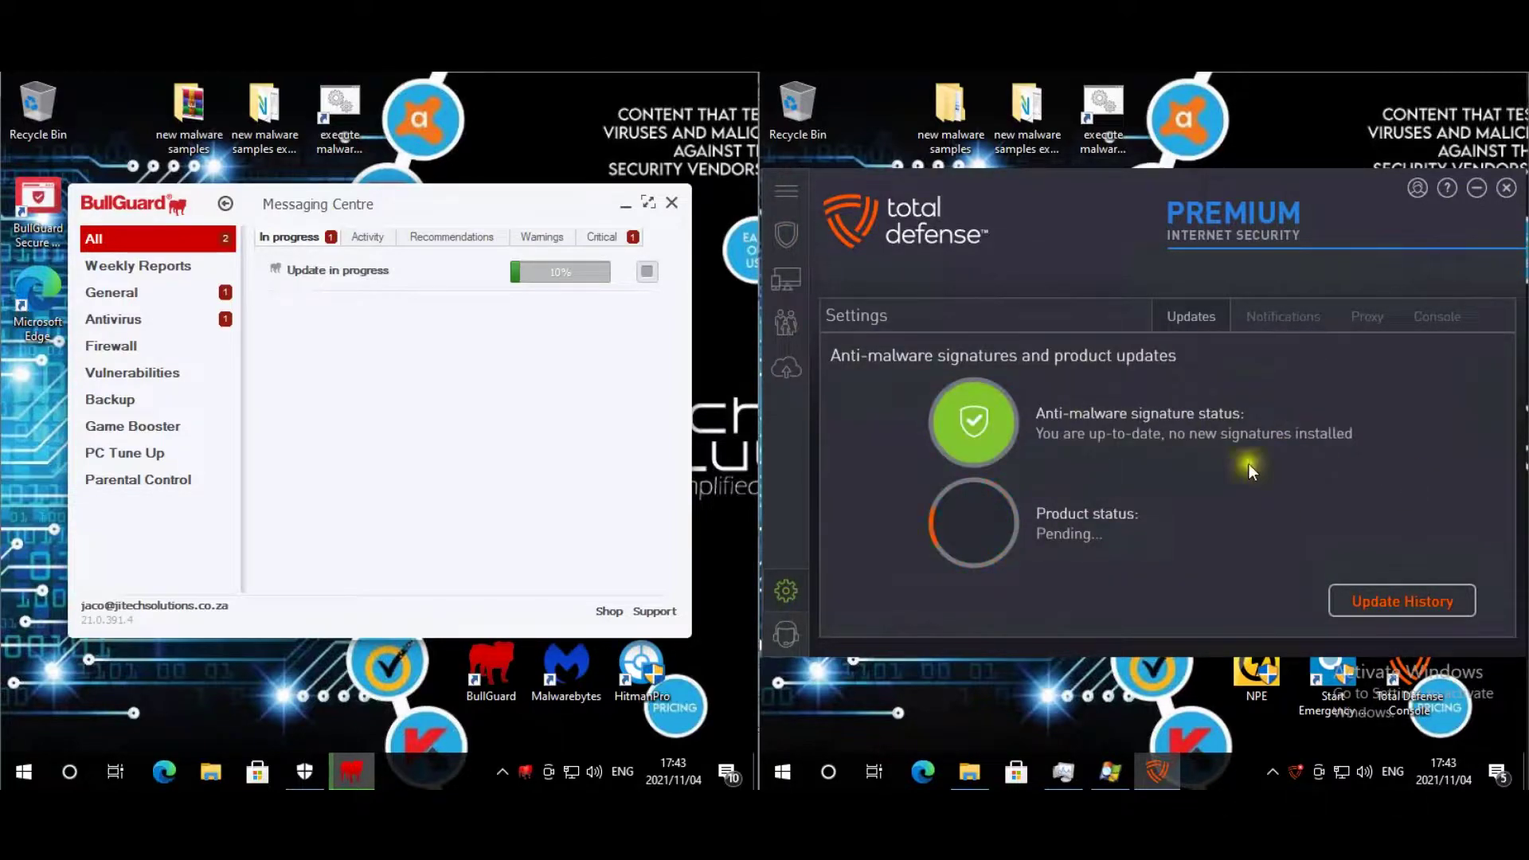
- Bring up Process Explorer and Task Manager on the Total Defense machine and place Process Explorer above Task Manager
left_click(1114, 779)
left_click(1064, 774)
left_click_drag(972, 209, 971, 497)
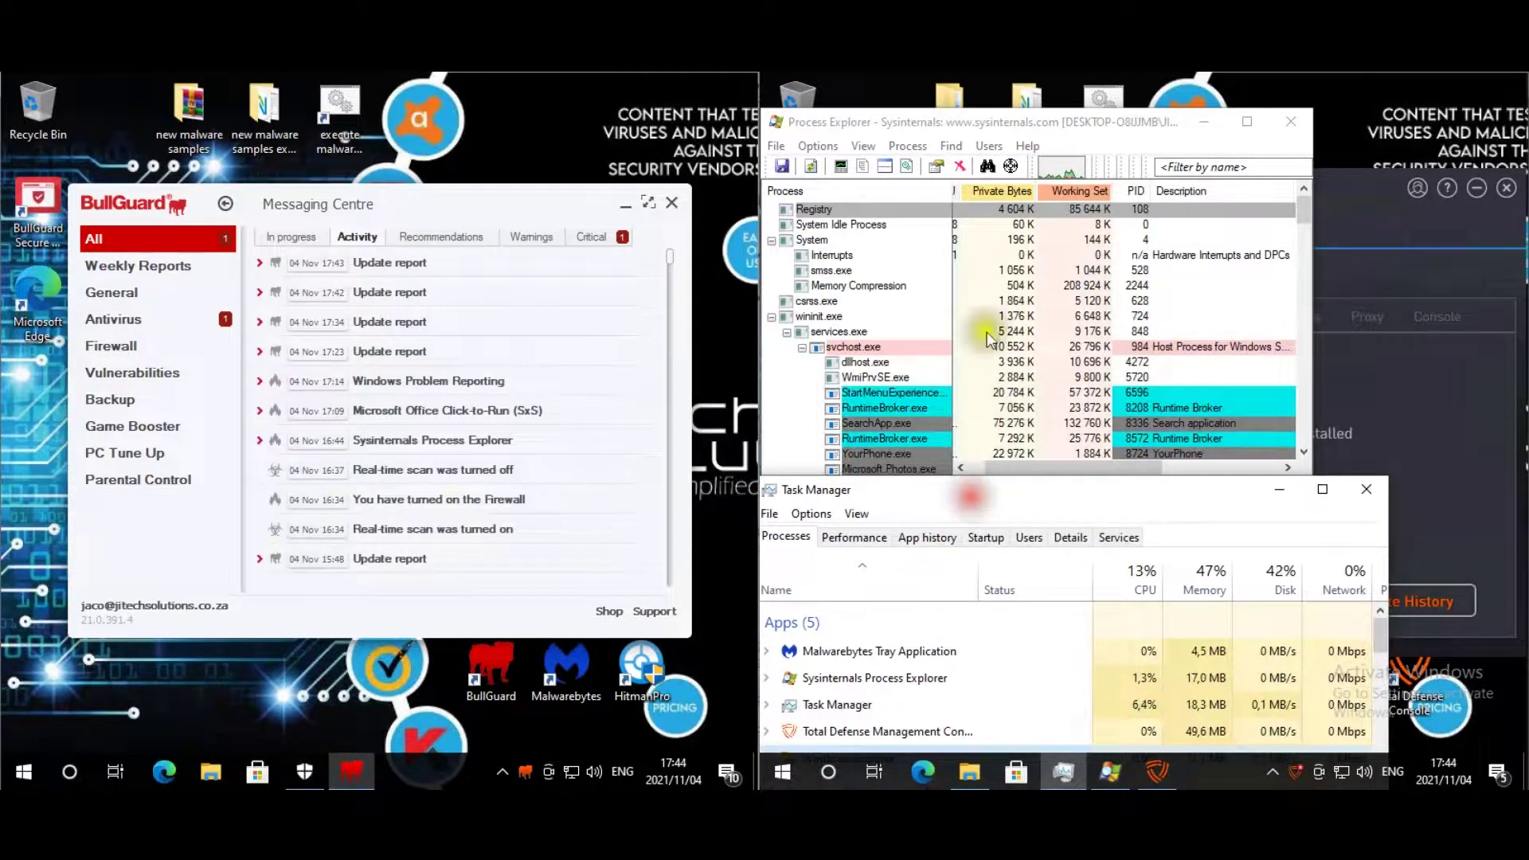
left_click_drag(984, 117, 982, 108)
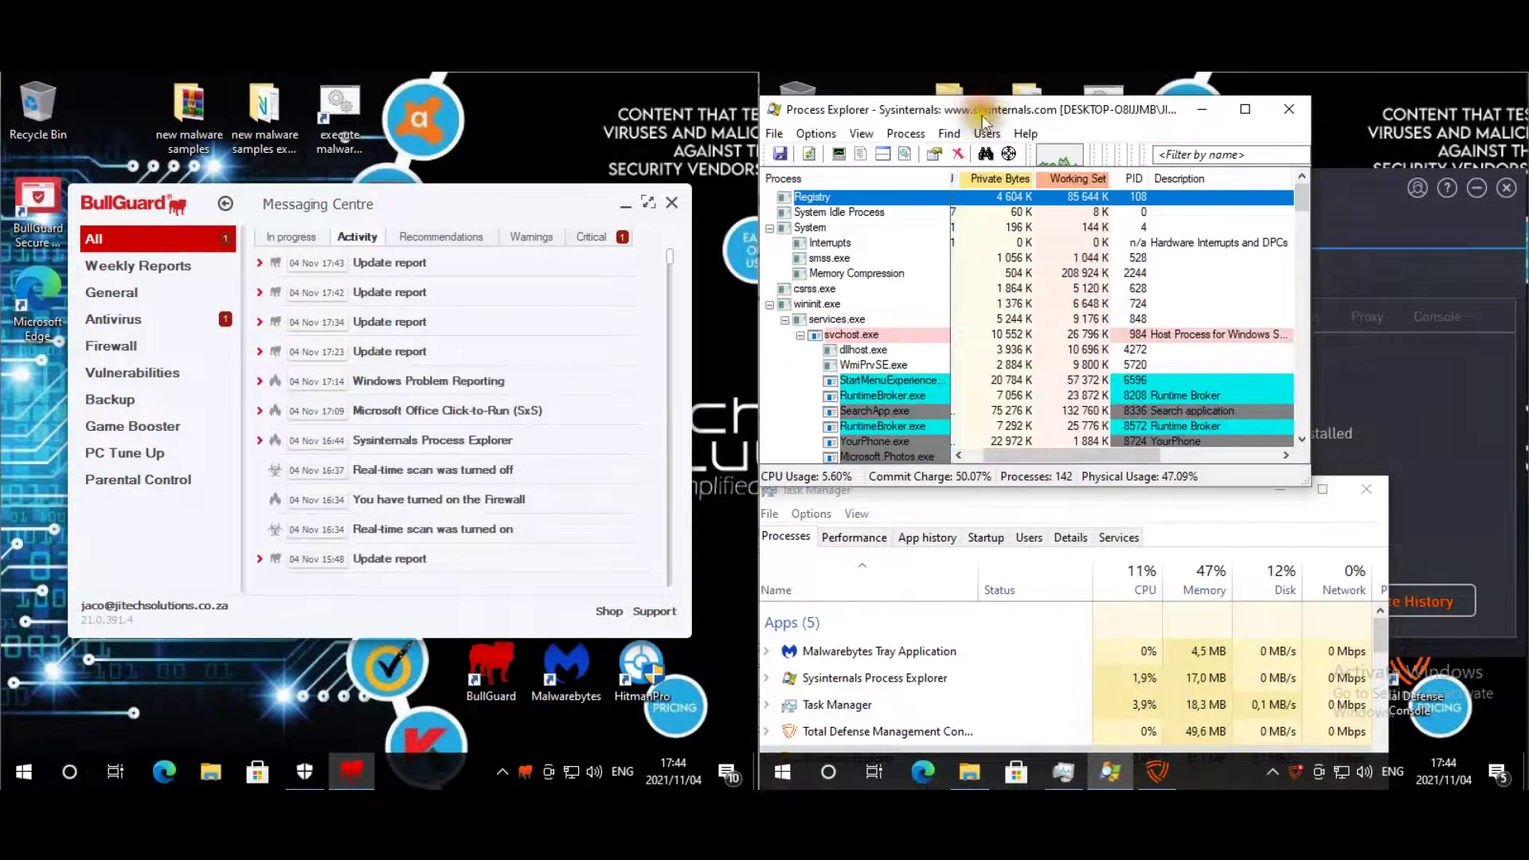
- Display the VirusTotal results in Process Explorer on the Total Defense machine and adjust its VirusTotal.com option
left_click(1245, 454)
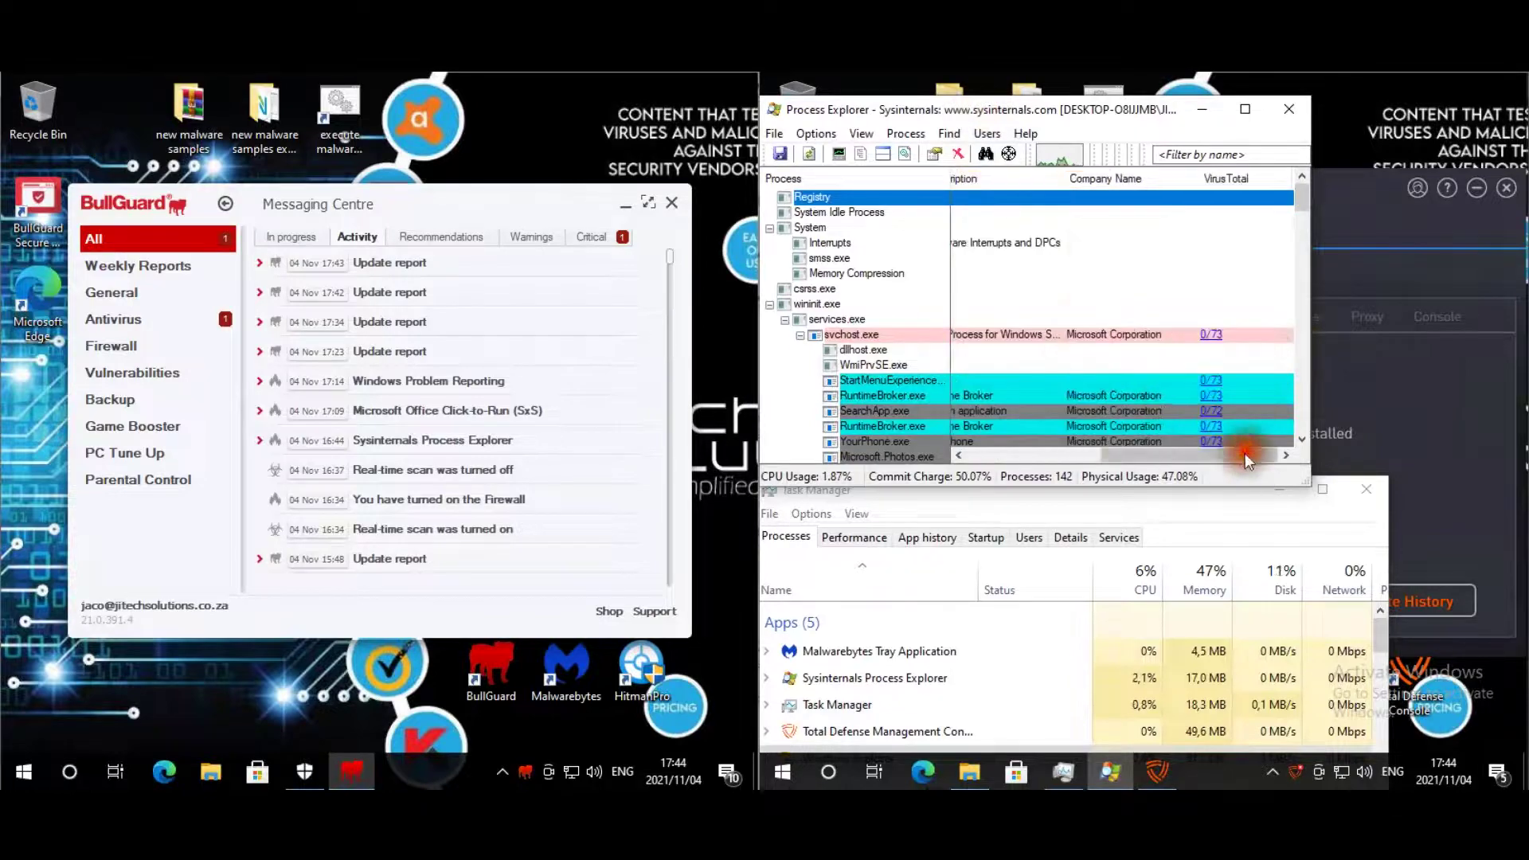
left_click(804, 131)
mouse_move(876, 199)
left_click(1023, 217)
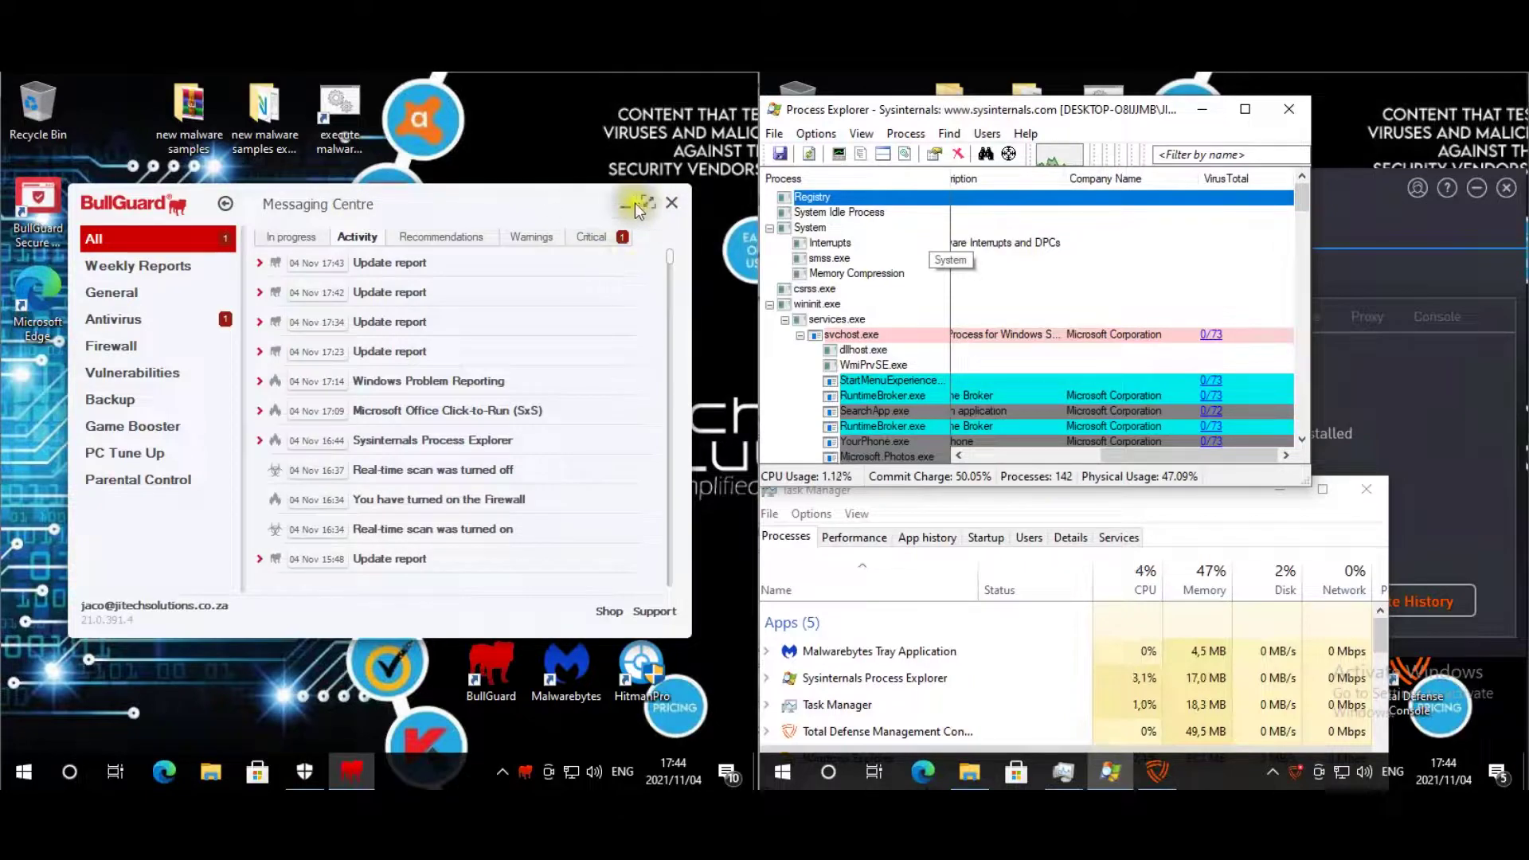
- Review BullGuard's critical antivirus message and its antivirus settings, and put the BullGuard window away
left_click(136, 322)
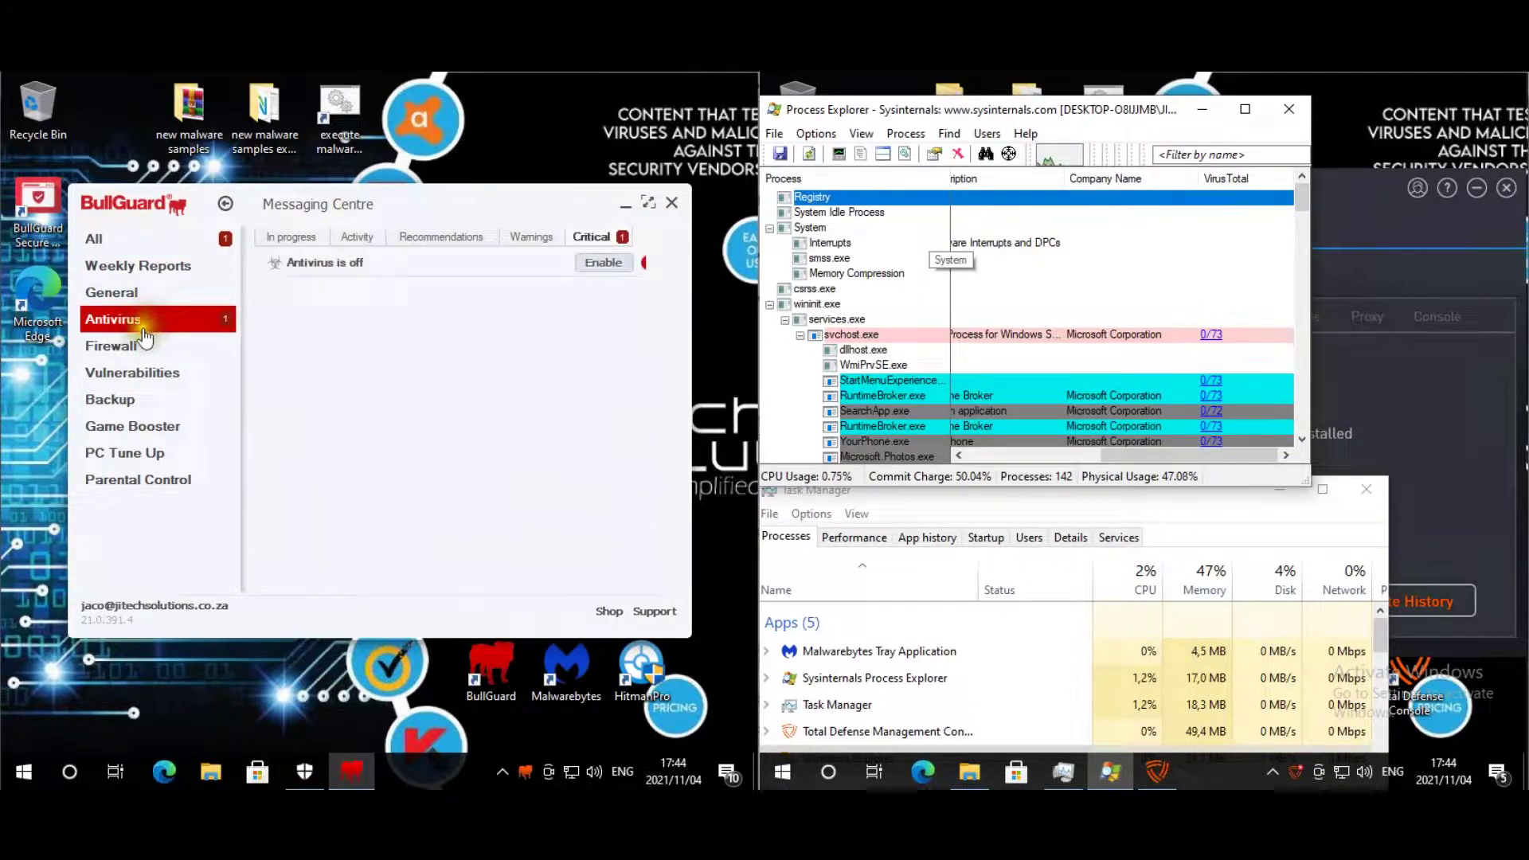
left_click(229, 203)
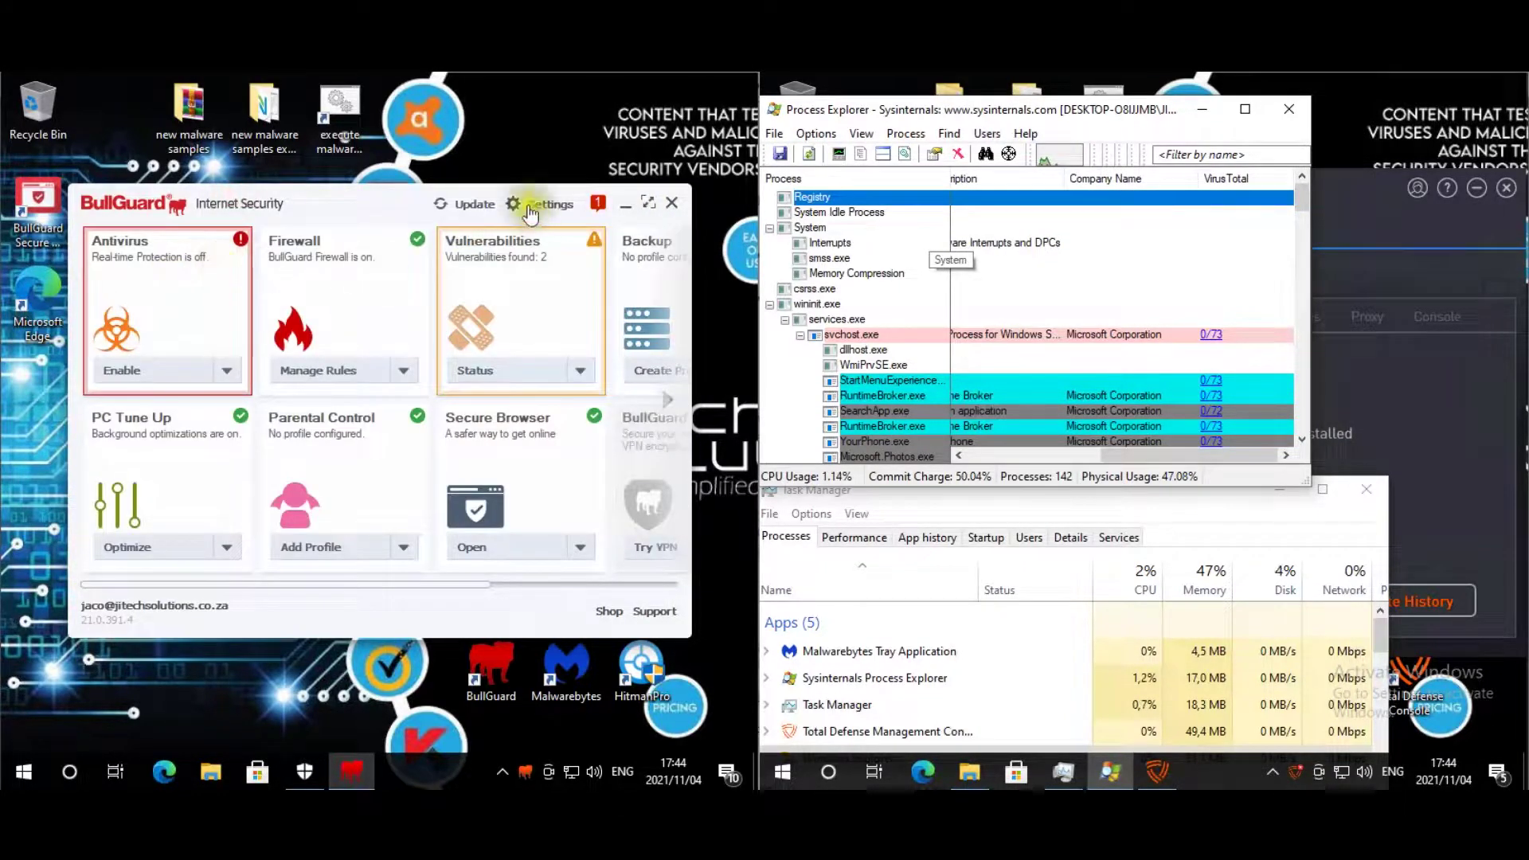
left_click(537, 207)
left_click(127, 317)
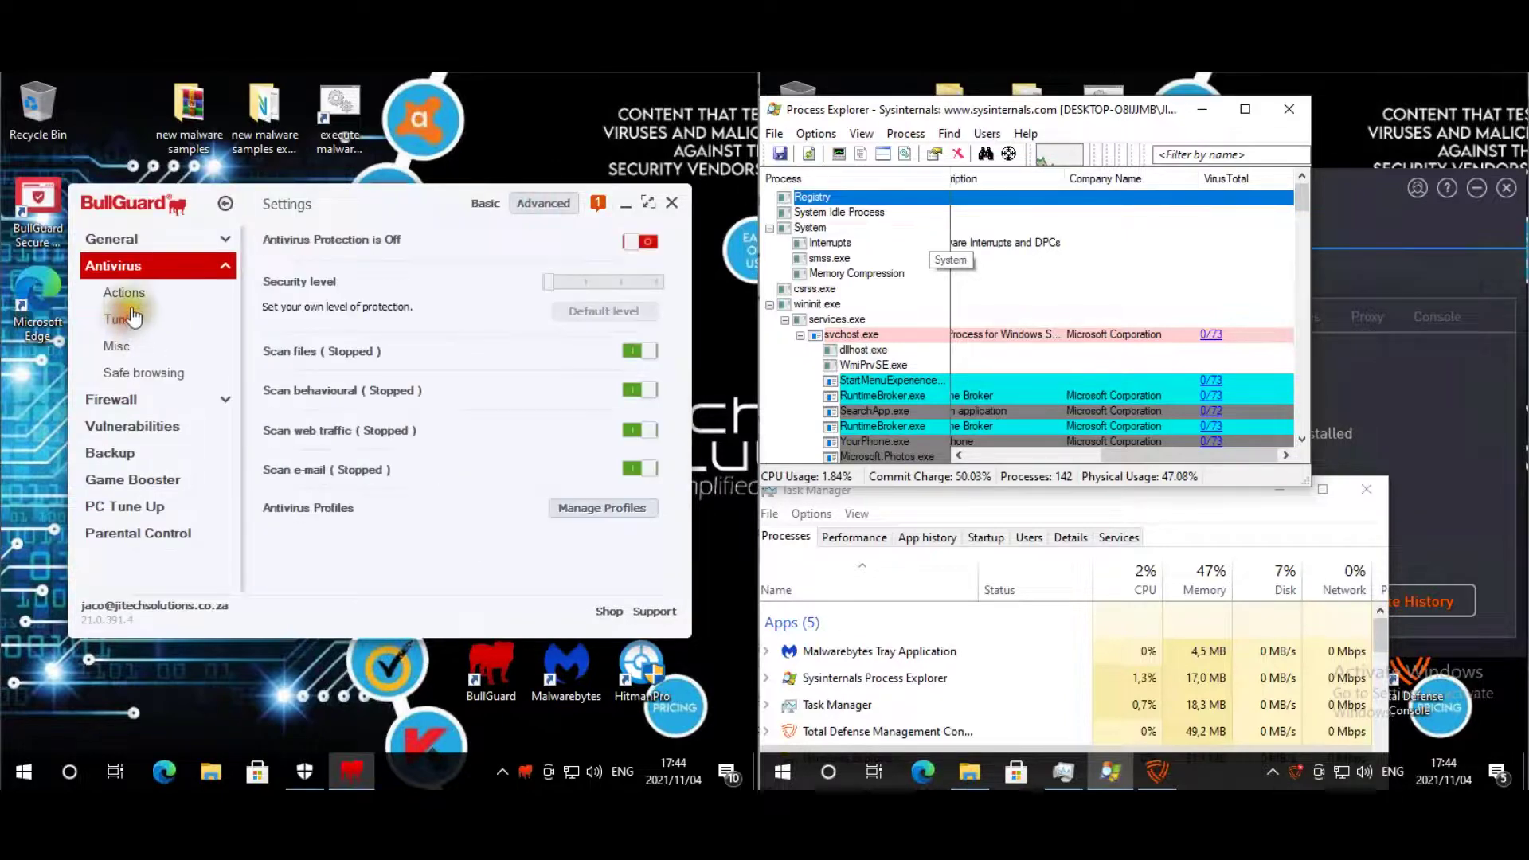
left_click(620, 210)
- Start Process Explorer on the BullGuard machine, display its VirusTotal results and adjust the VirusTotal.com option
double_click(263, 597)
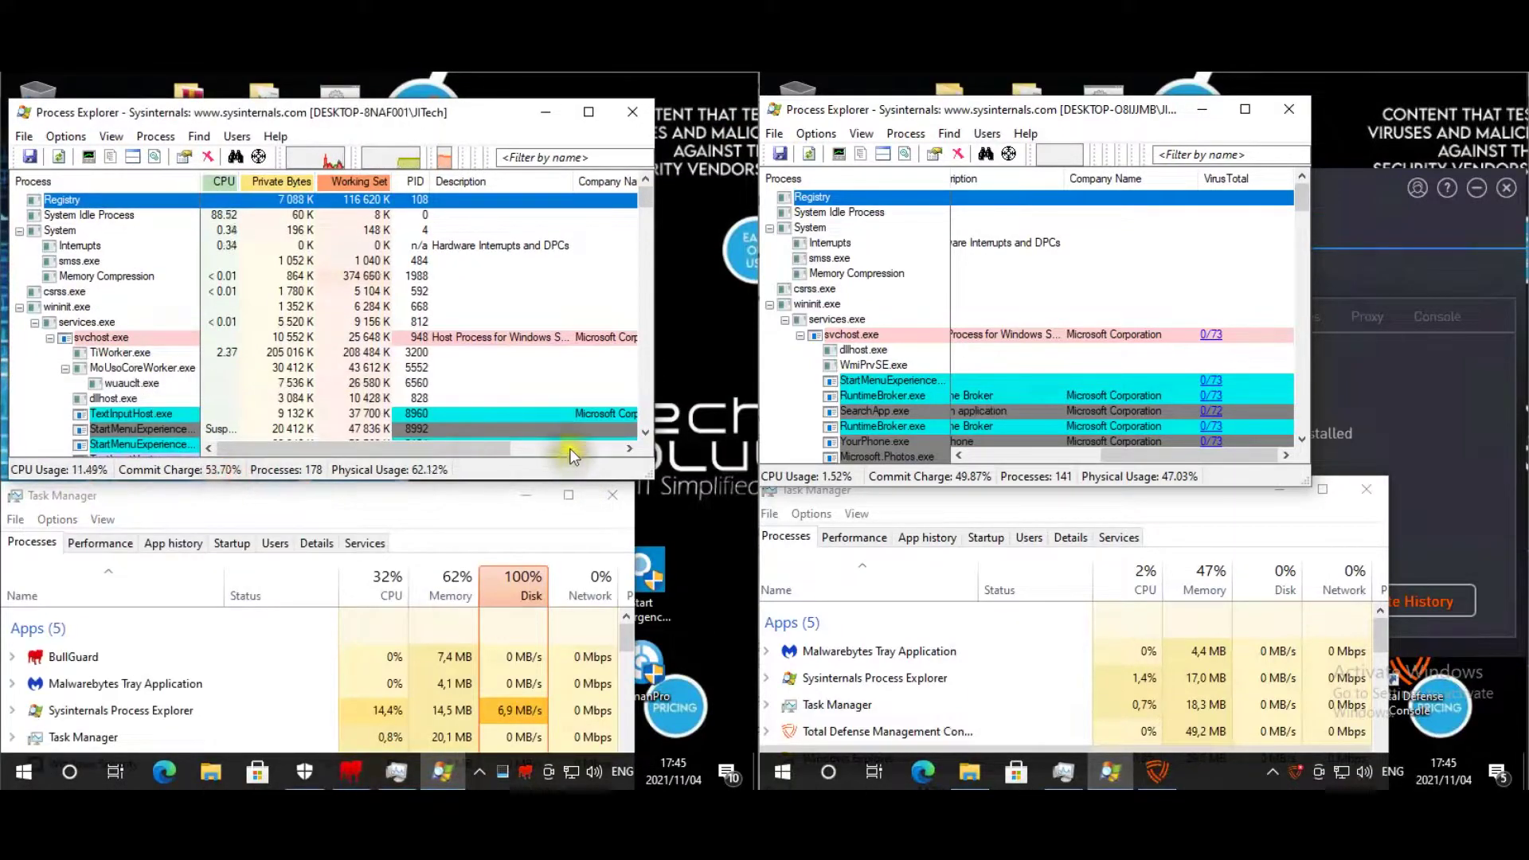
left_click(569, 449)
left_click(66, 136)
mouse_move(90, 209)
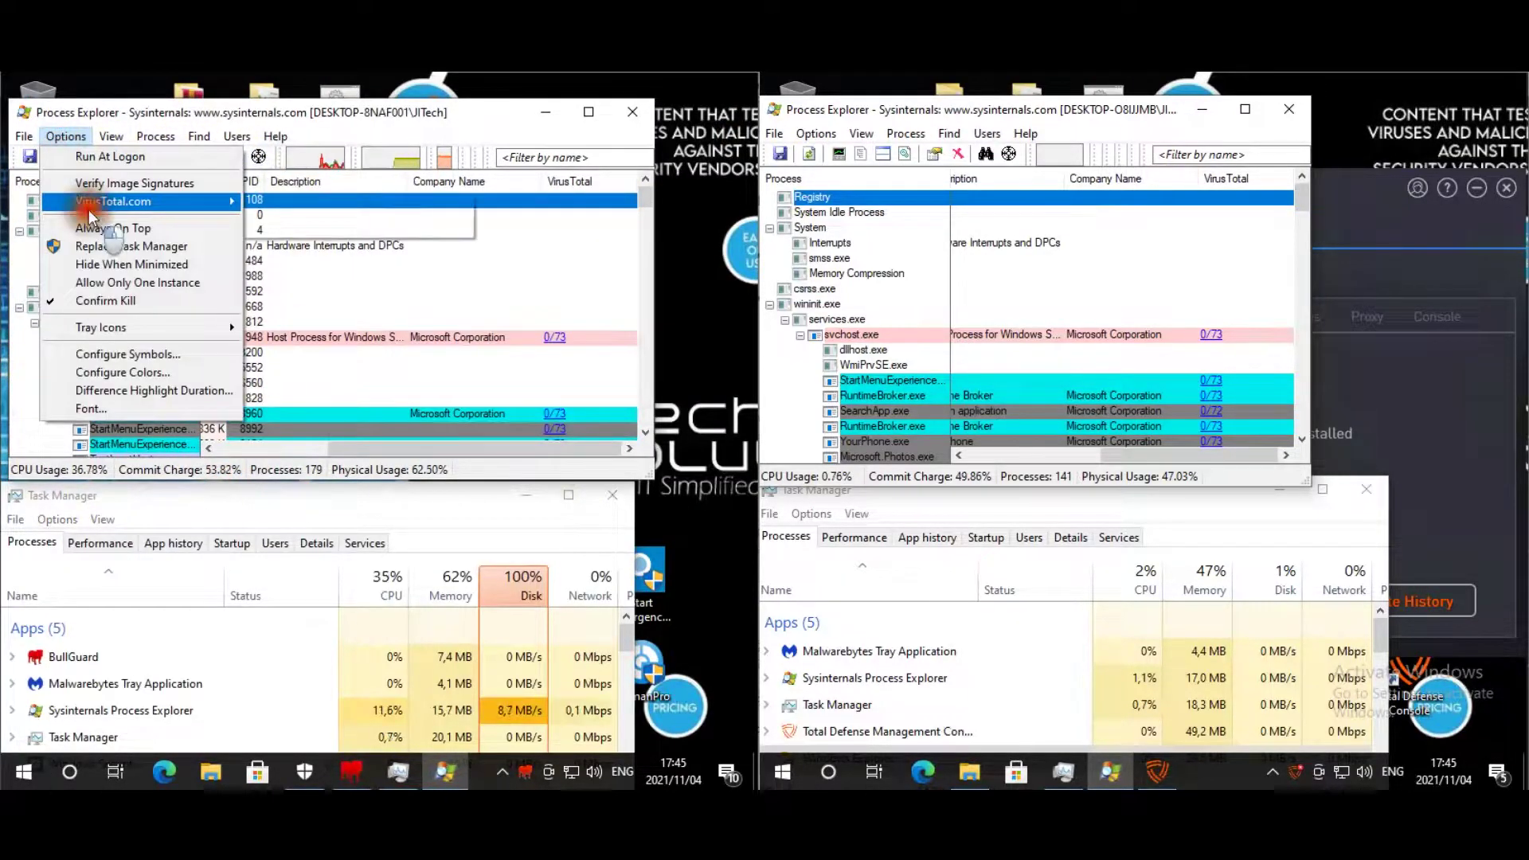
left_click(328, 225)
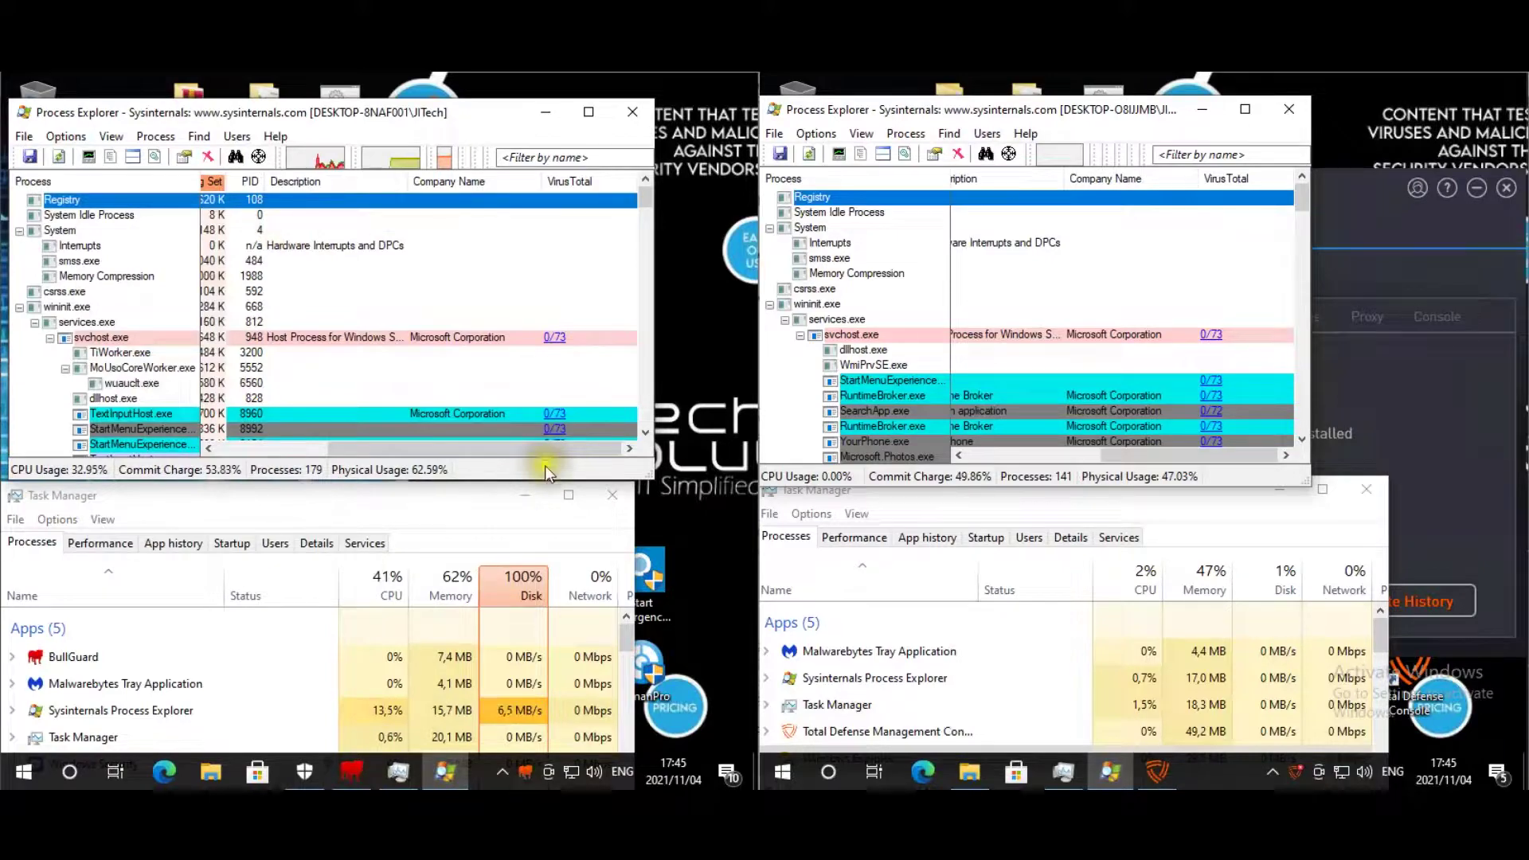
- Review BullGuard's antivirus detection action and alert settings, and return to the main antivirus settings
left_click(362, 770)
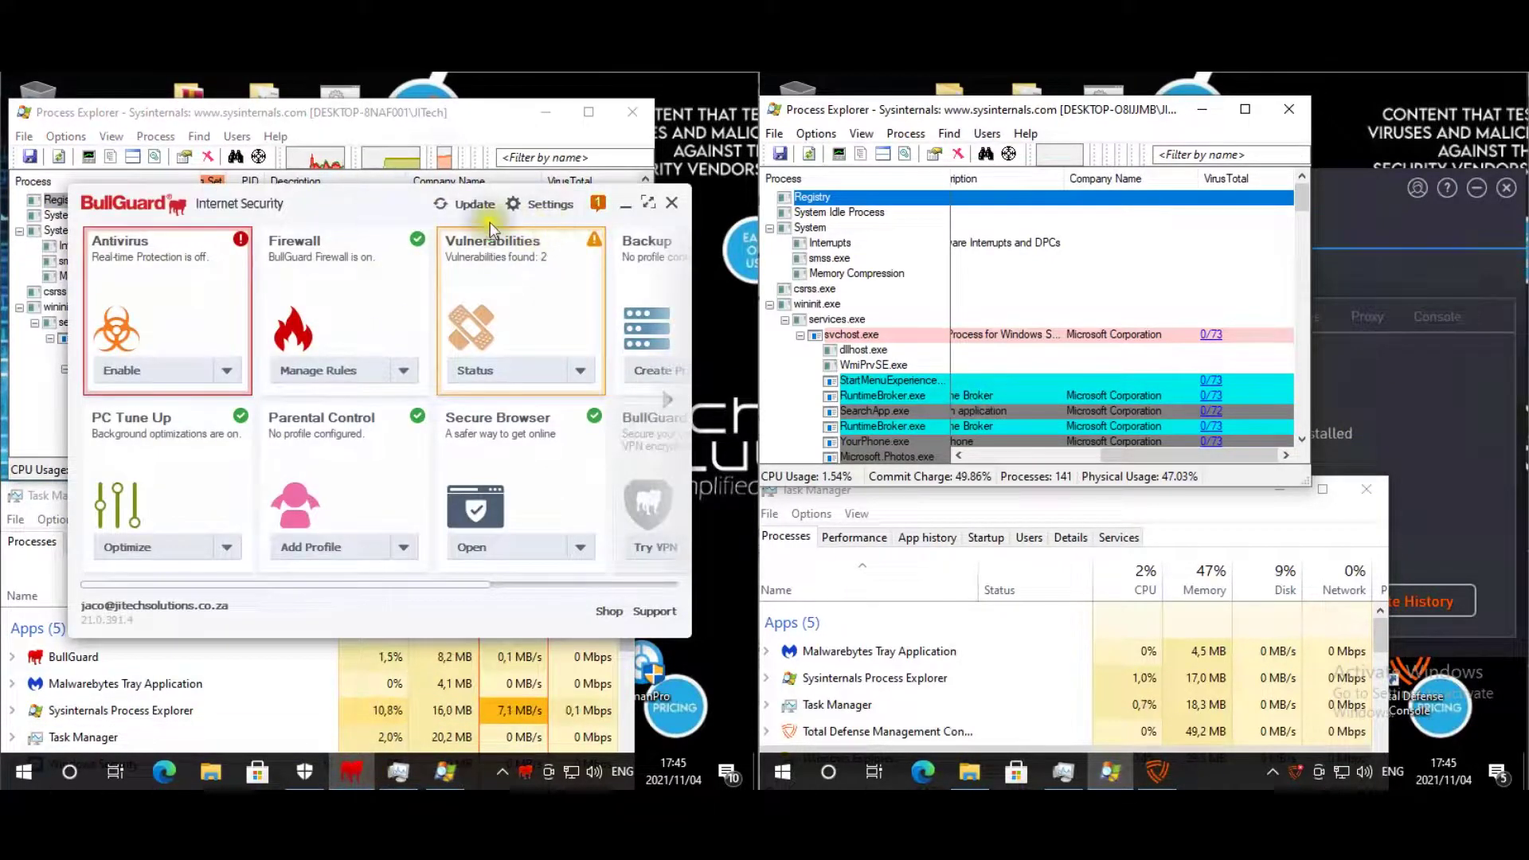
left_click(534, 204)
left_click(120, 326)
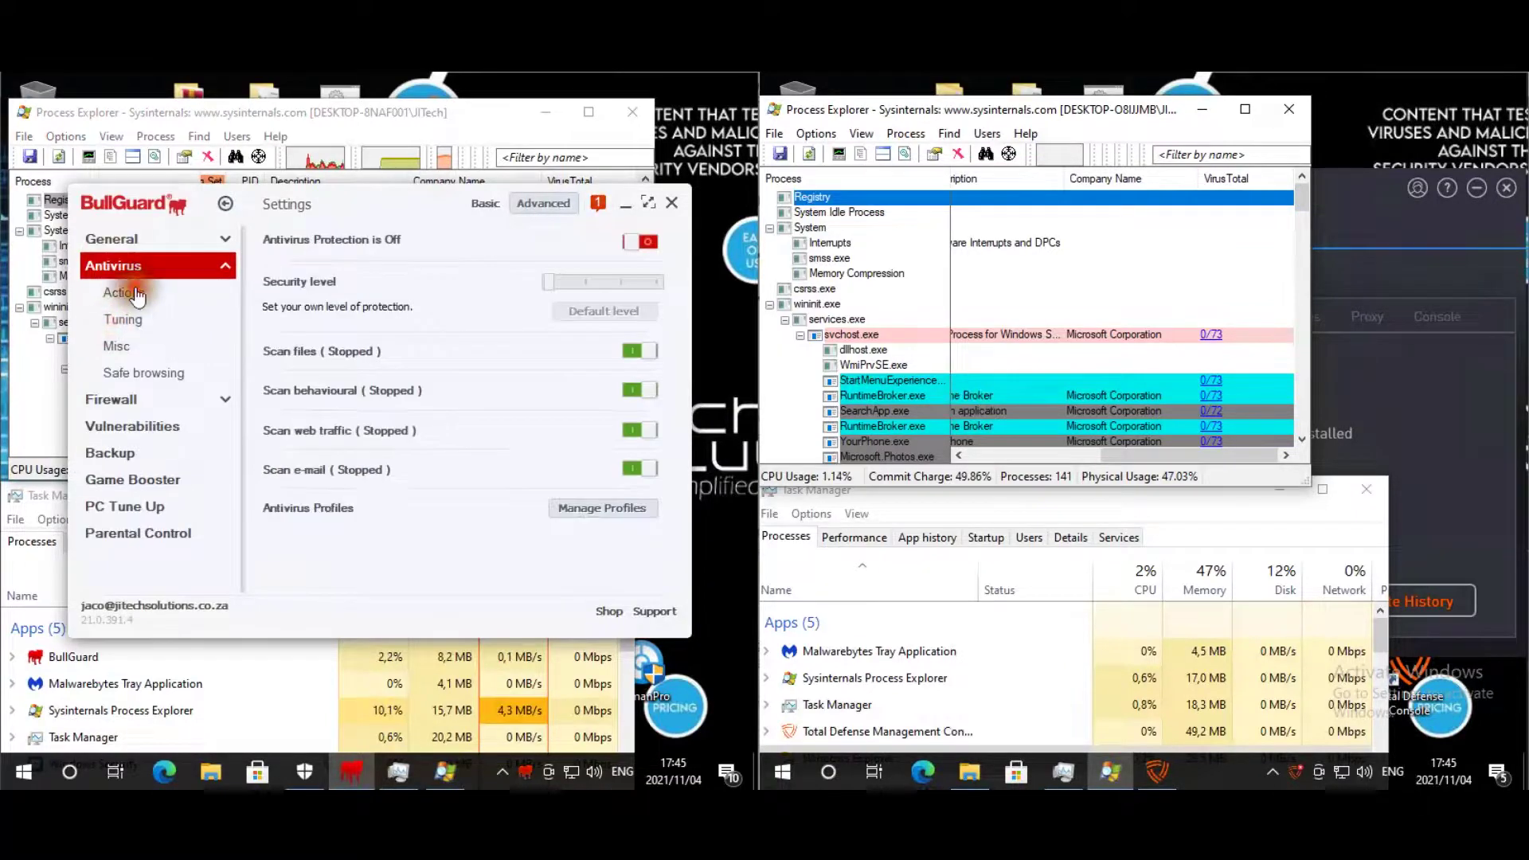
left_click(151, 294)
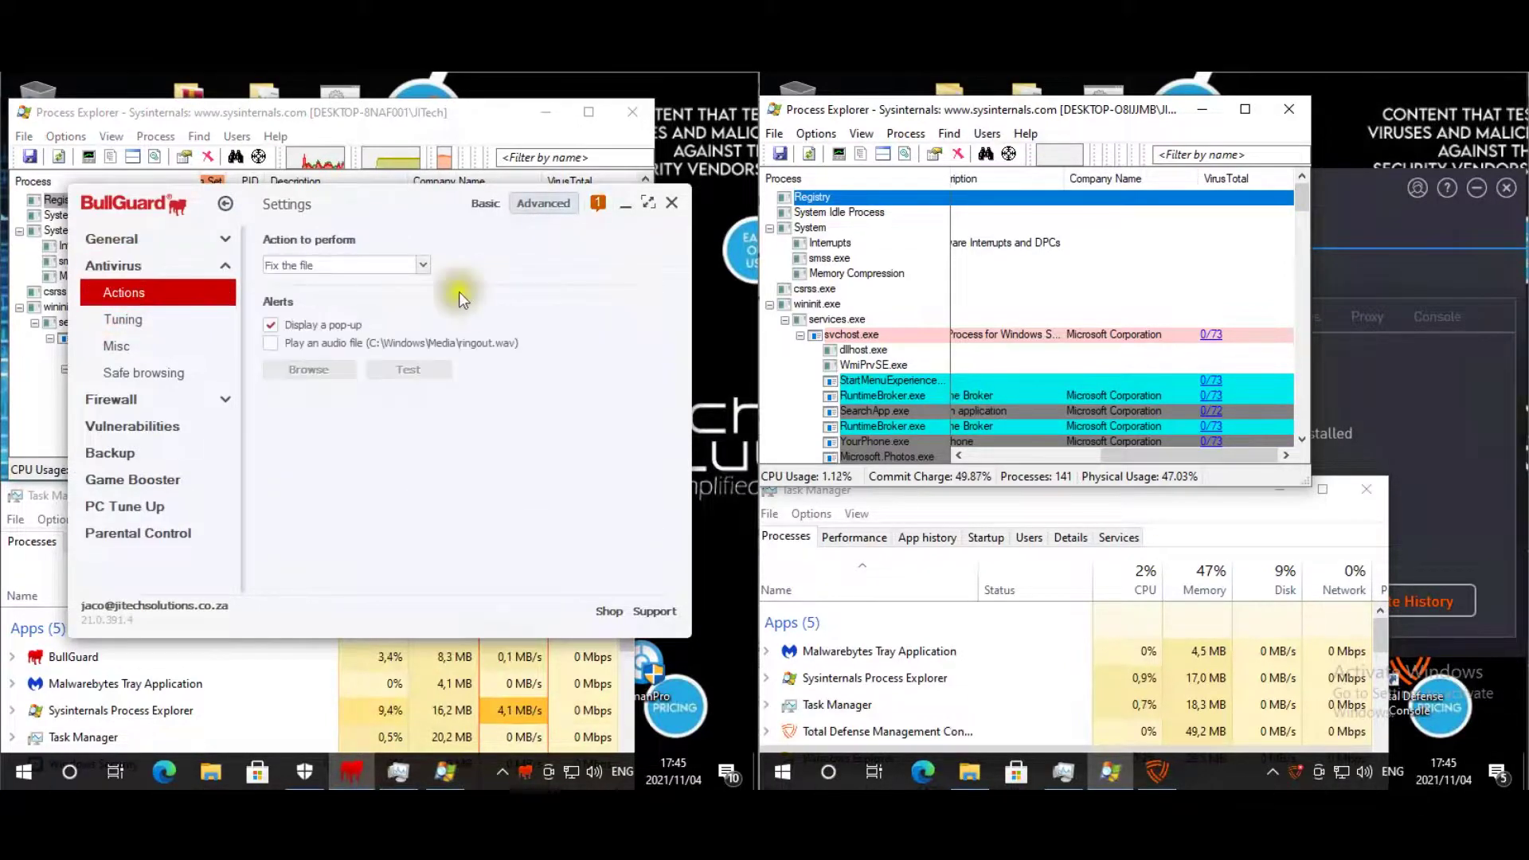
left_click(168, 266)
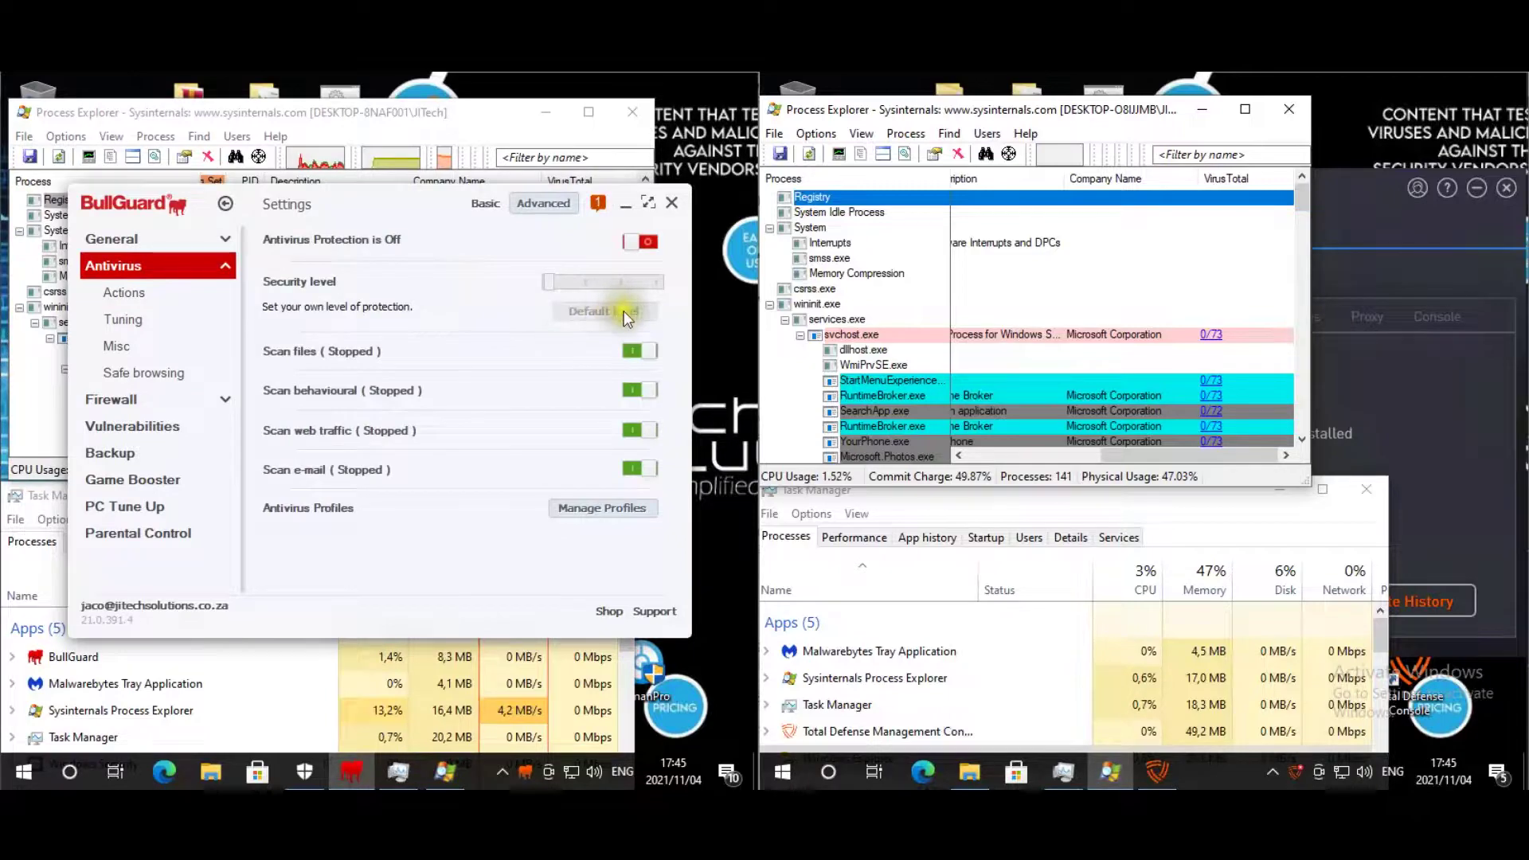
- Turn on BullGuard's antivirus protection and set its security level to Maximum
left_click(640, 241)
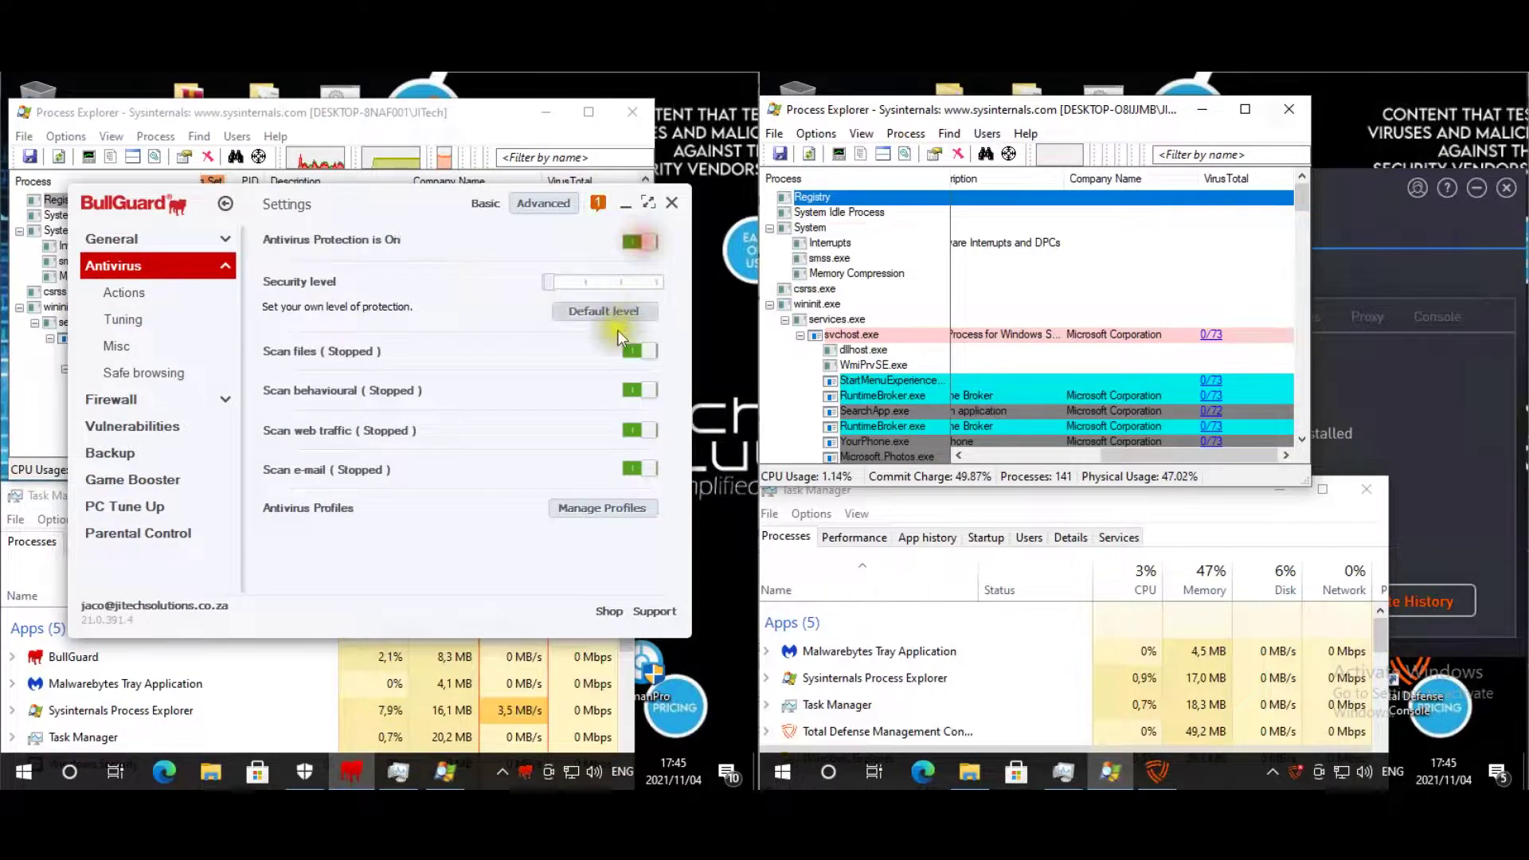
left_click(593, 282)
left_click(624, 280)
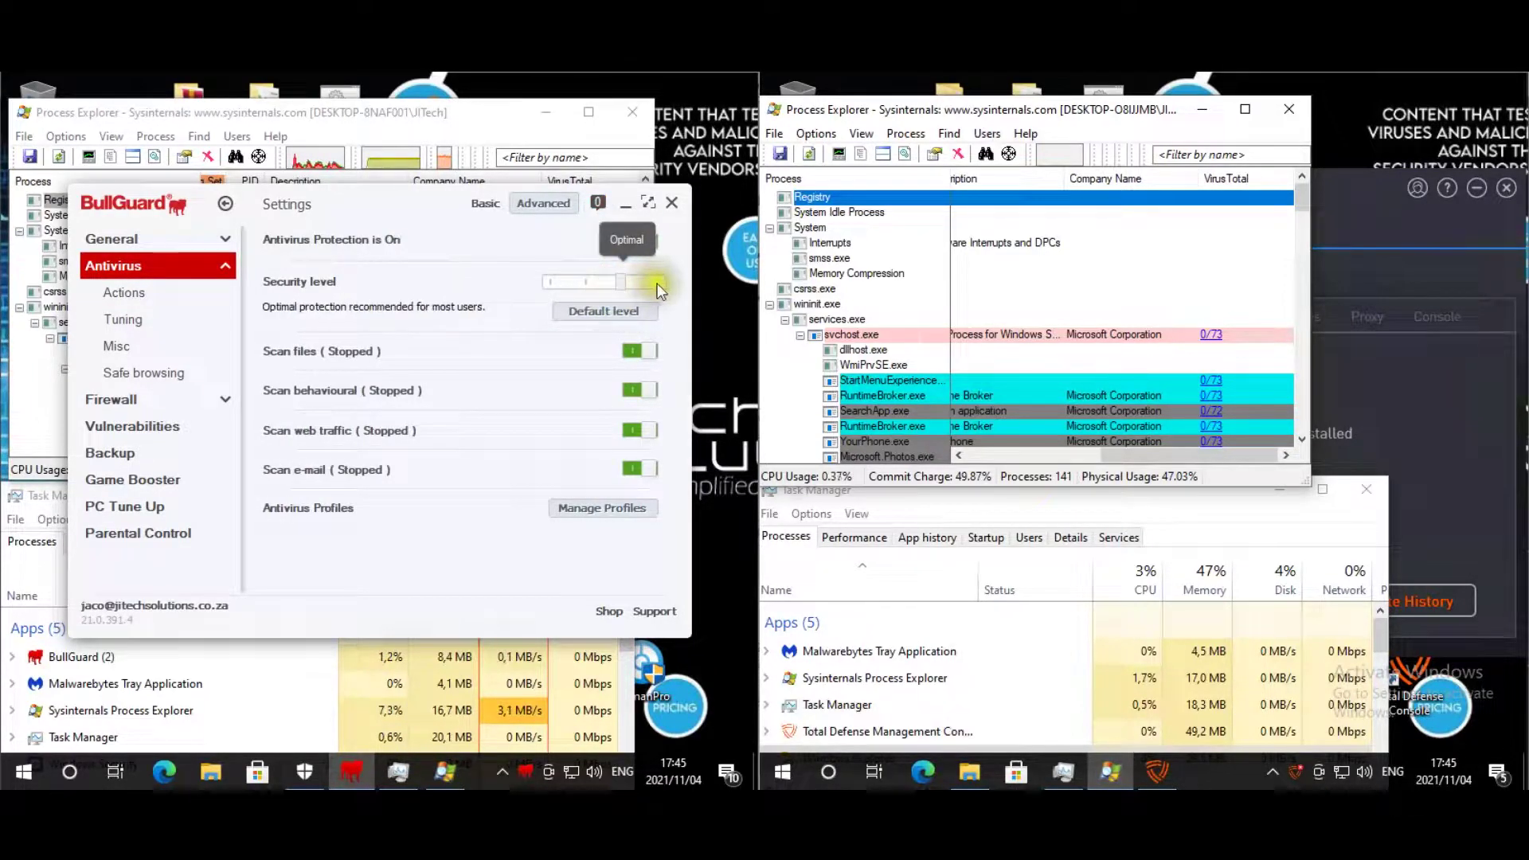
left_click(657, 284)
left_click(639, 241)
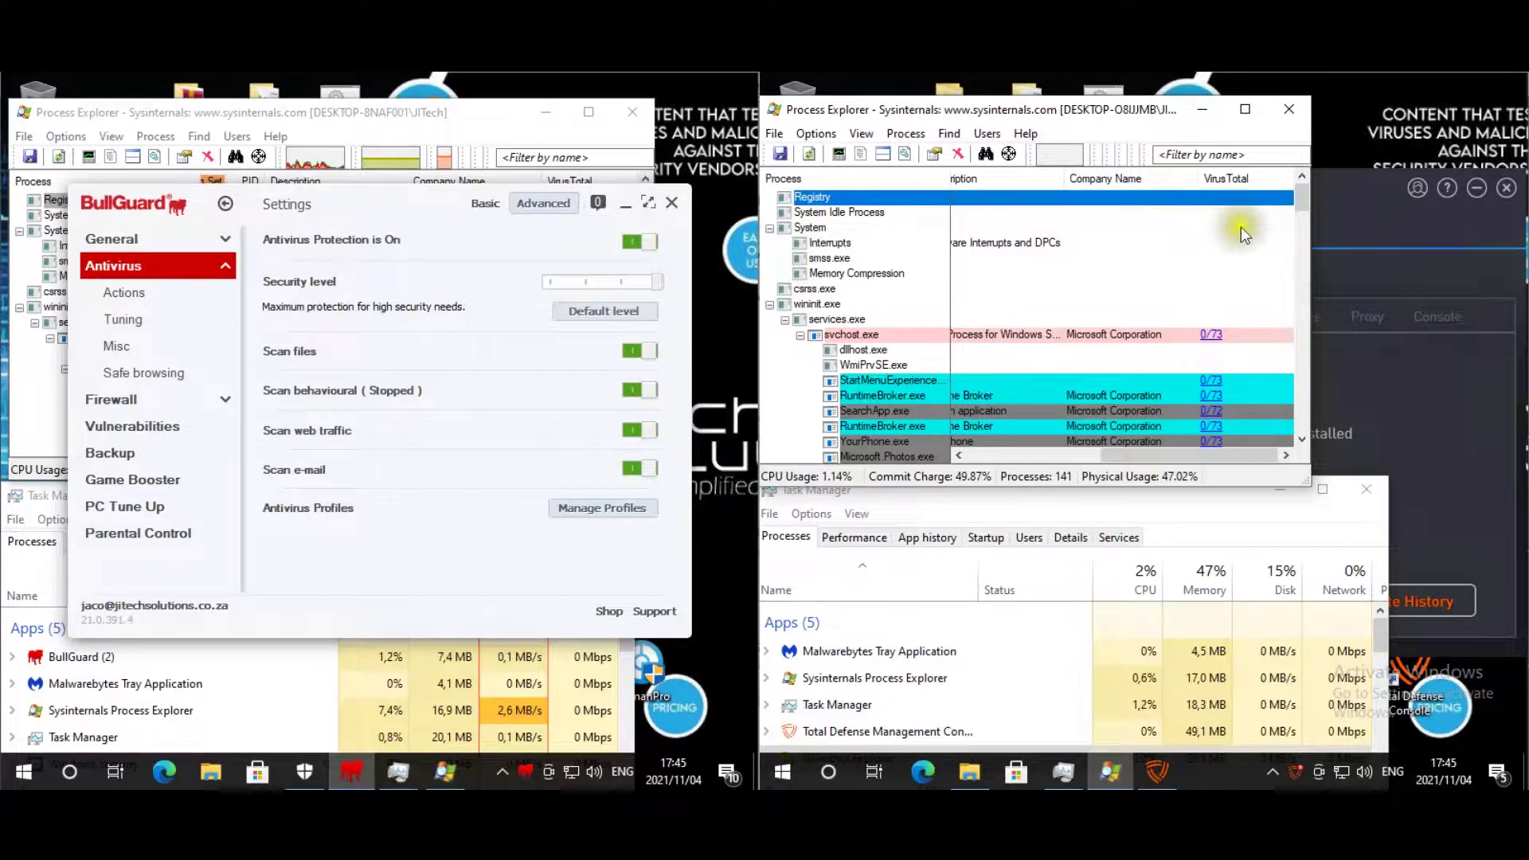
- Fix Total Defense's protection issue by unsuspending the anti-virus scans, and return to its home screen
left_click(1357, 234)
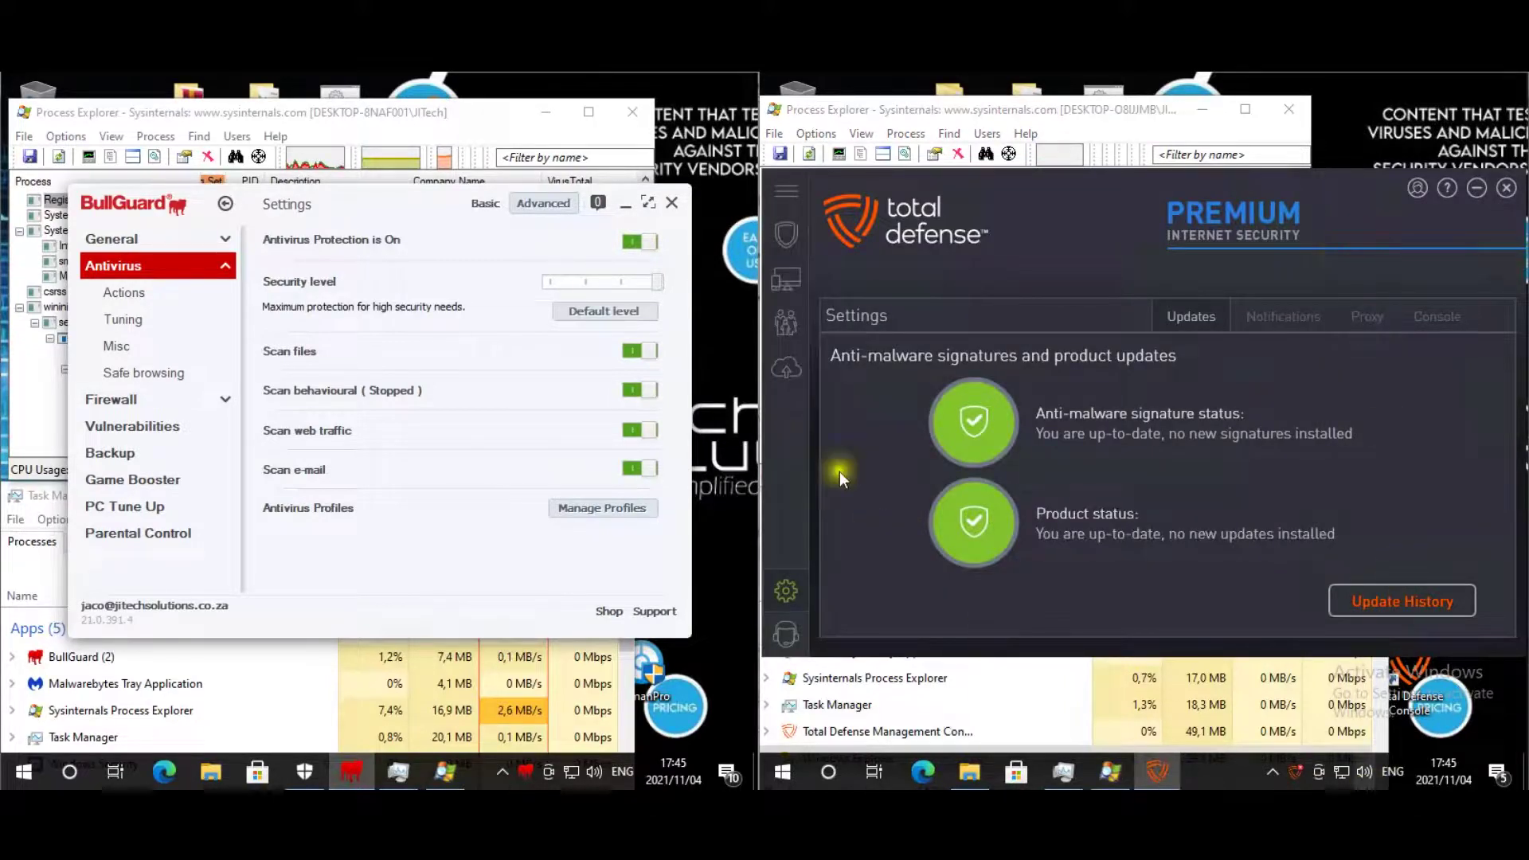
left_click(788, 246)
left_click(783, 203)
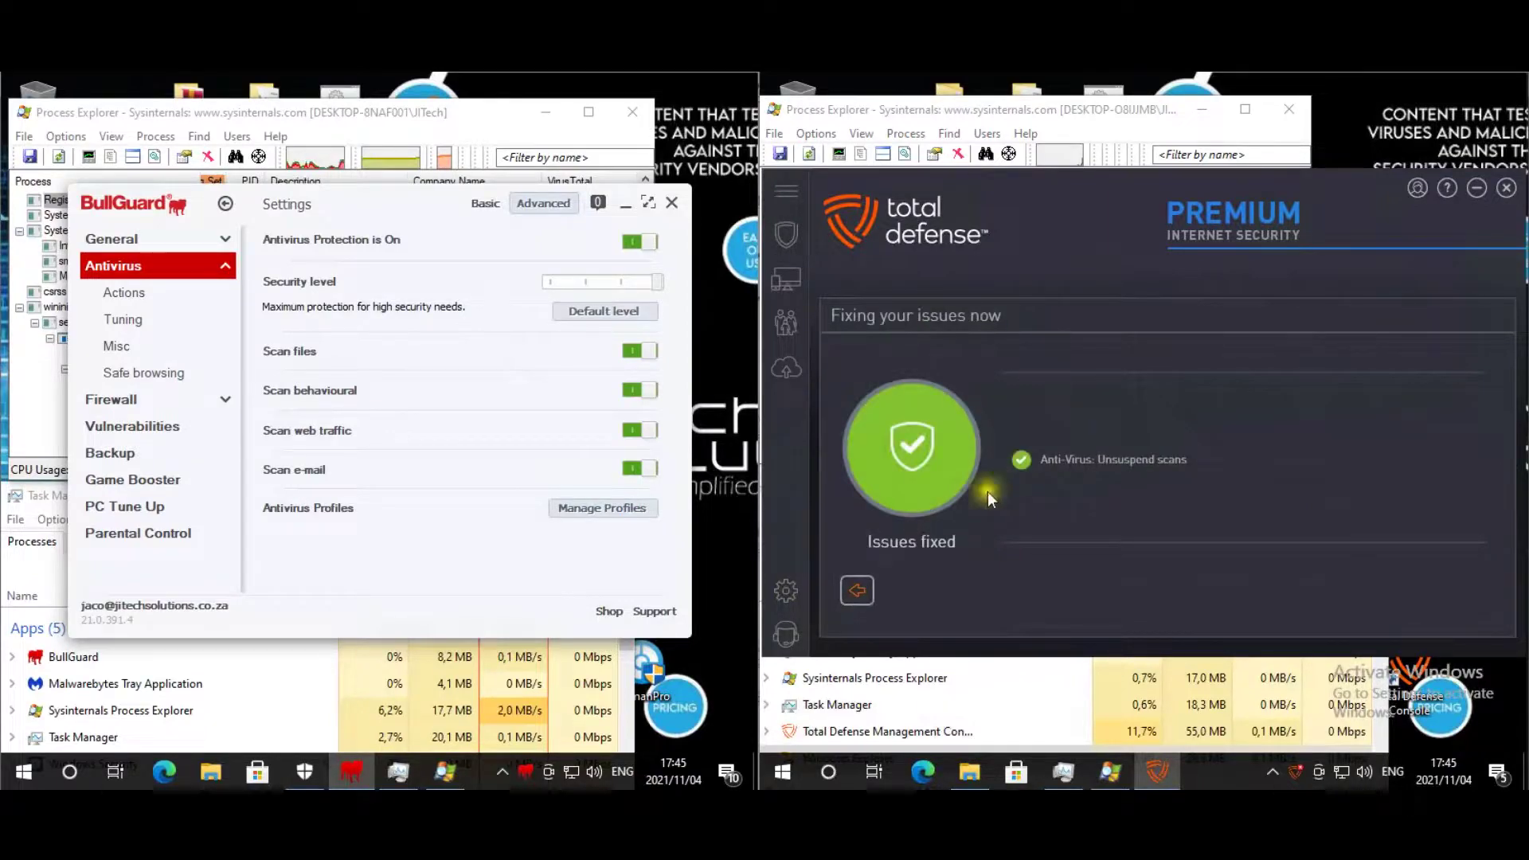
left_click(788, 202)
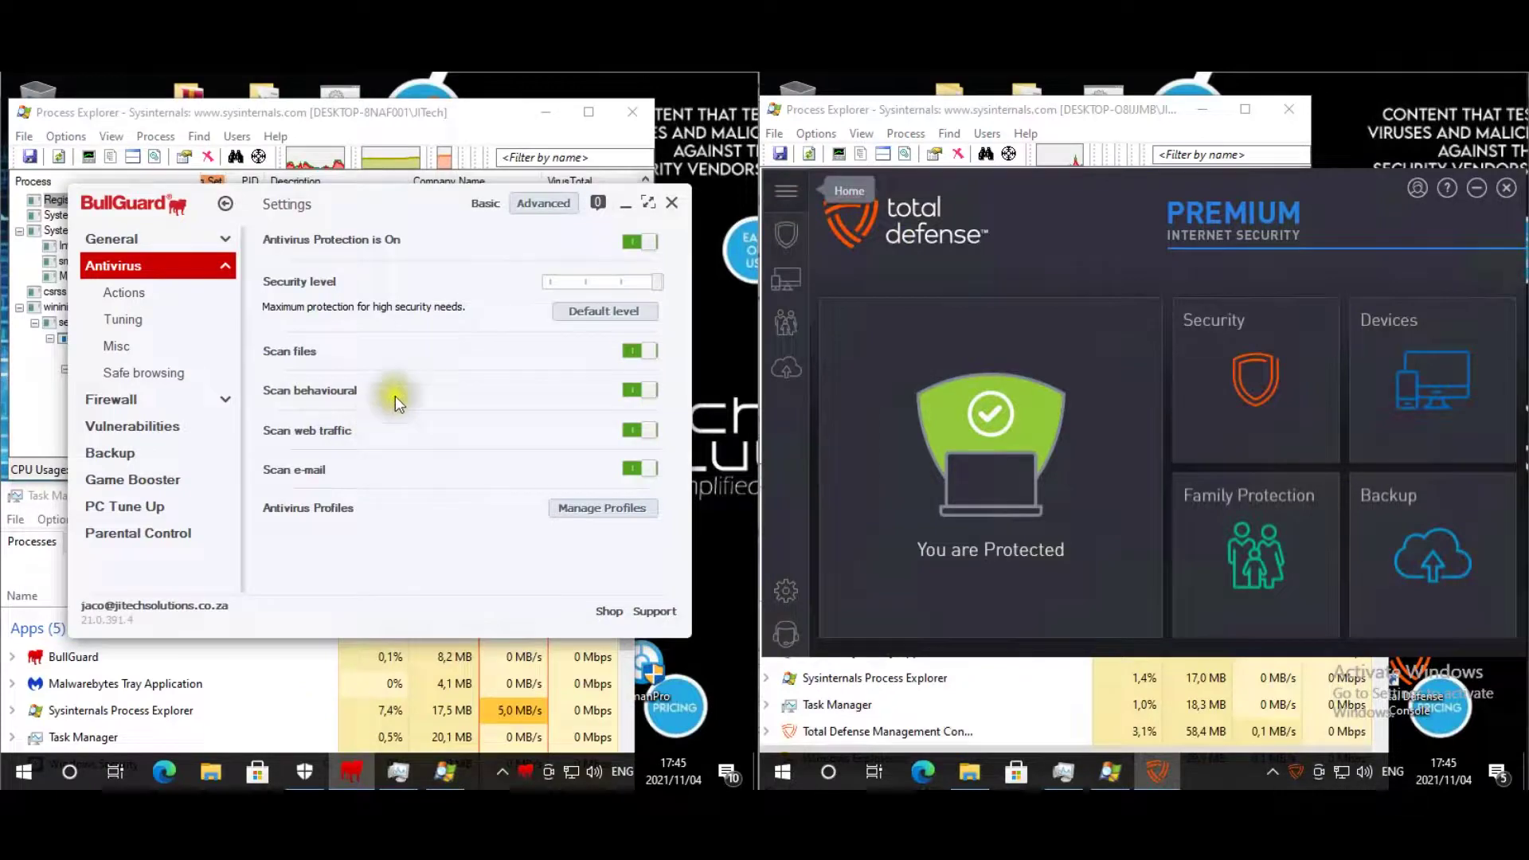
- Check BullGuard's protection status and antivirus security level, and close both security products' windows
left_click(225, 203)
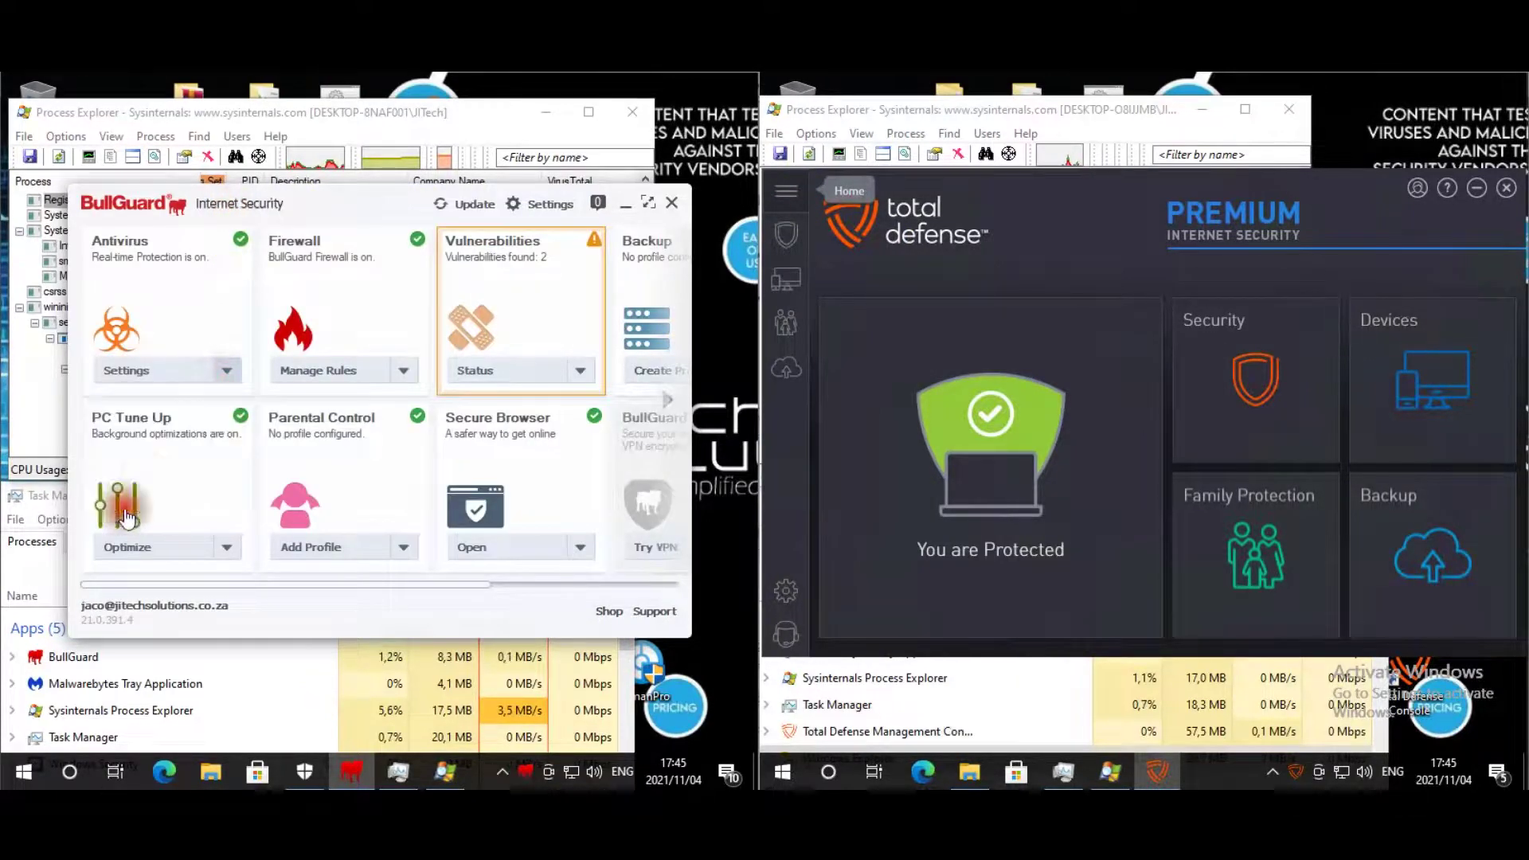
left_click(205, 376)
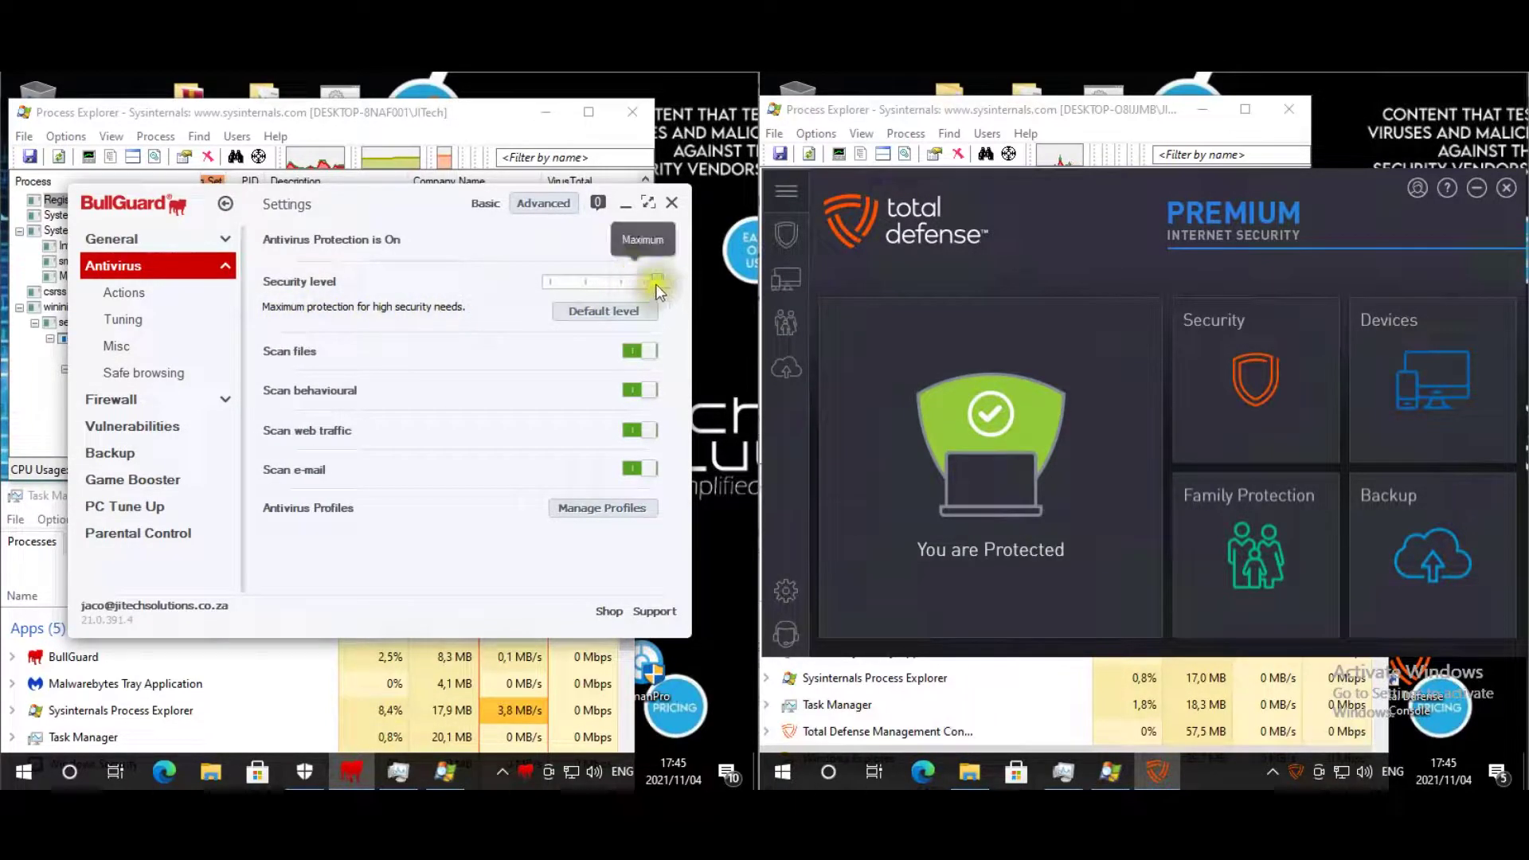
left_click(669, 204)
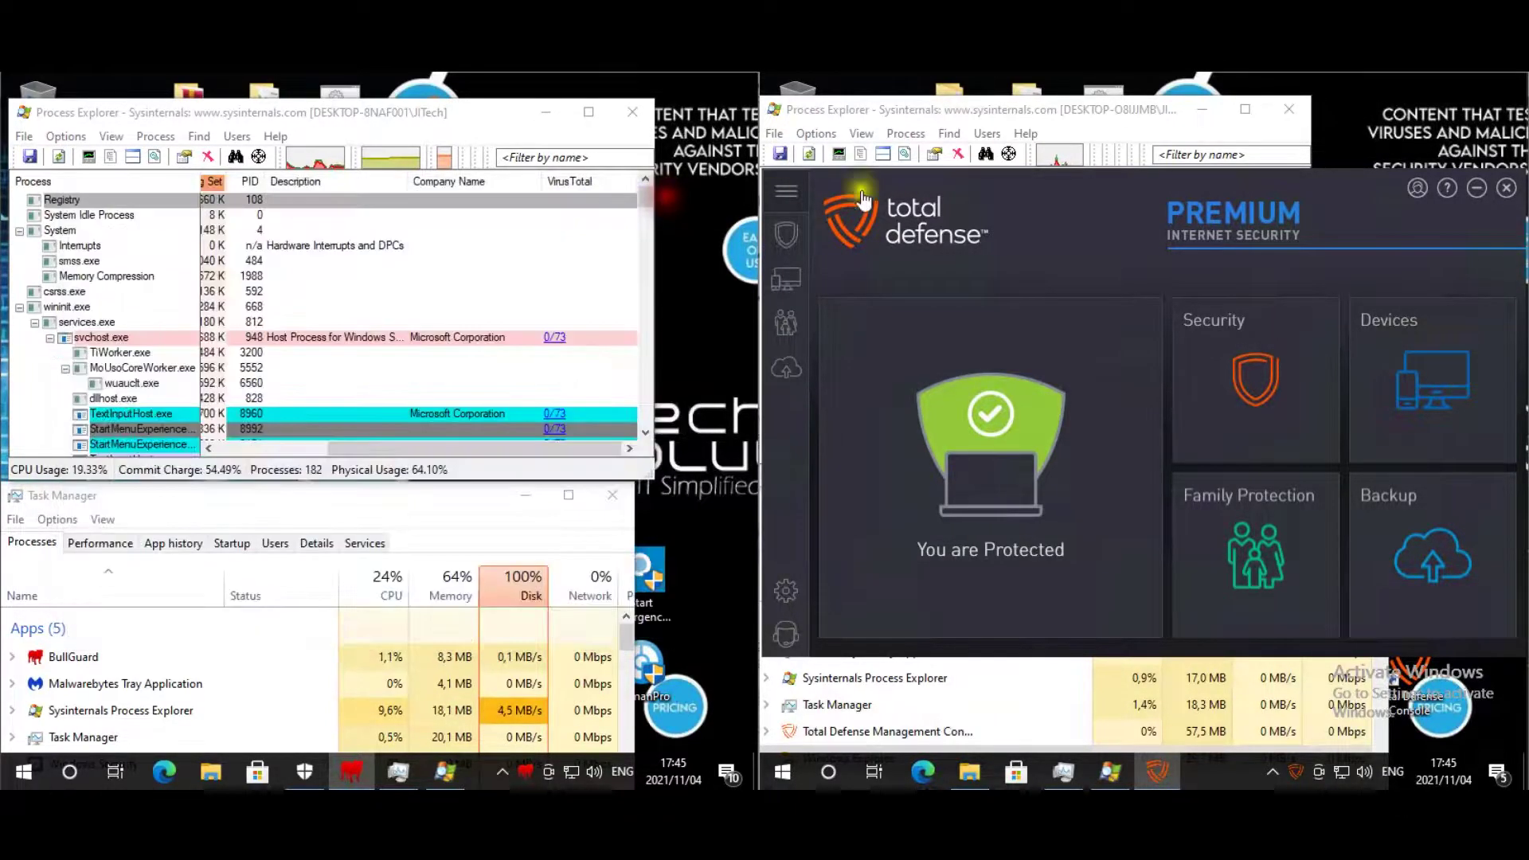
left_click(1501, 191)
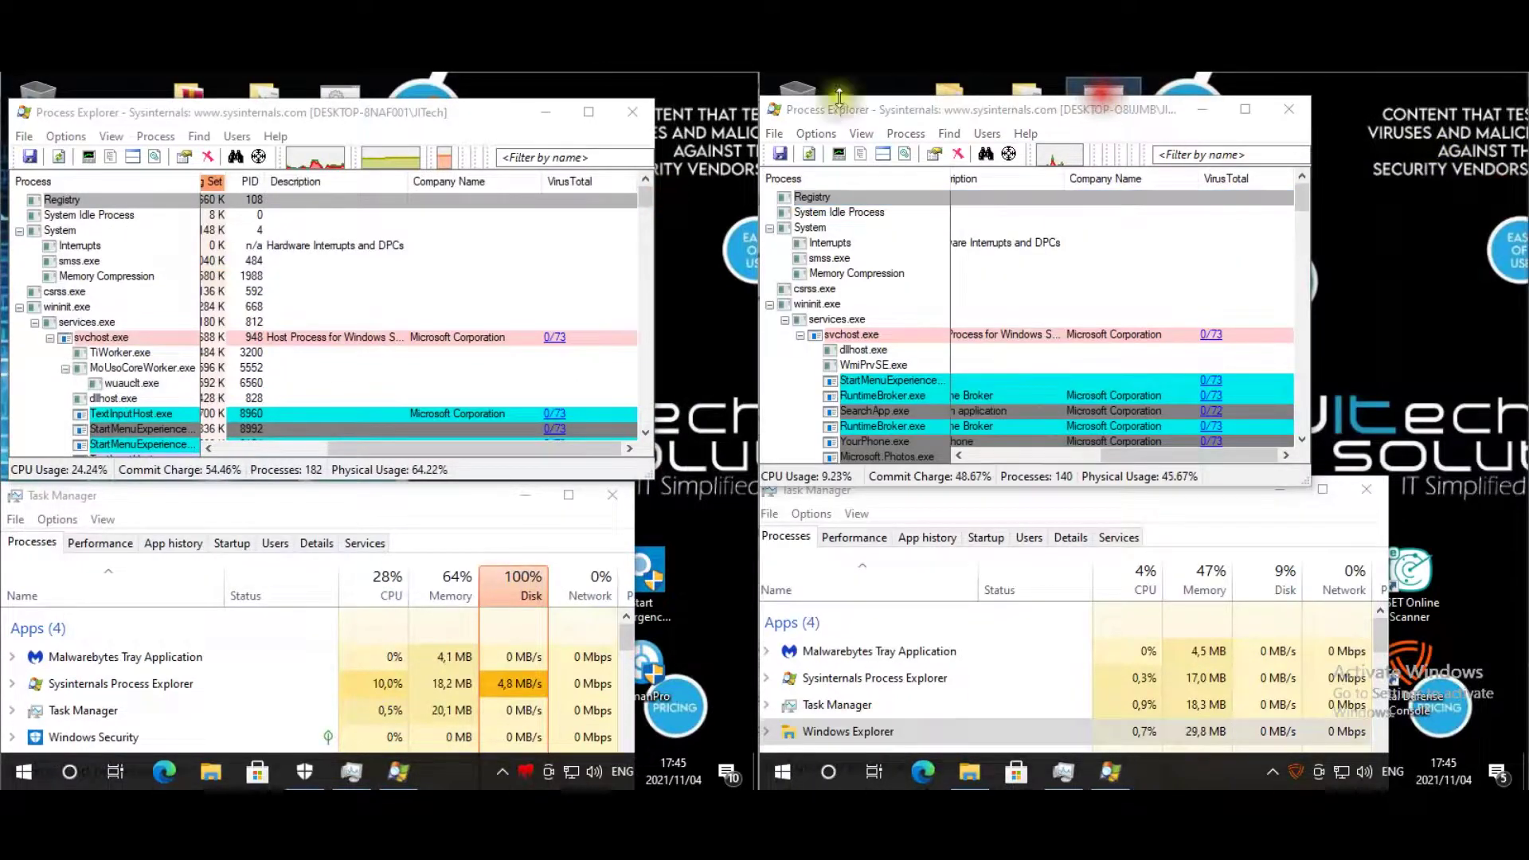
- Run the execute malware script on both machines, moving the consoles aside and sorting Total Defense's Task Manager by CPU usage
double_click(347, 85)
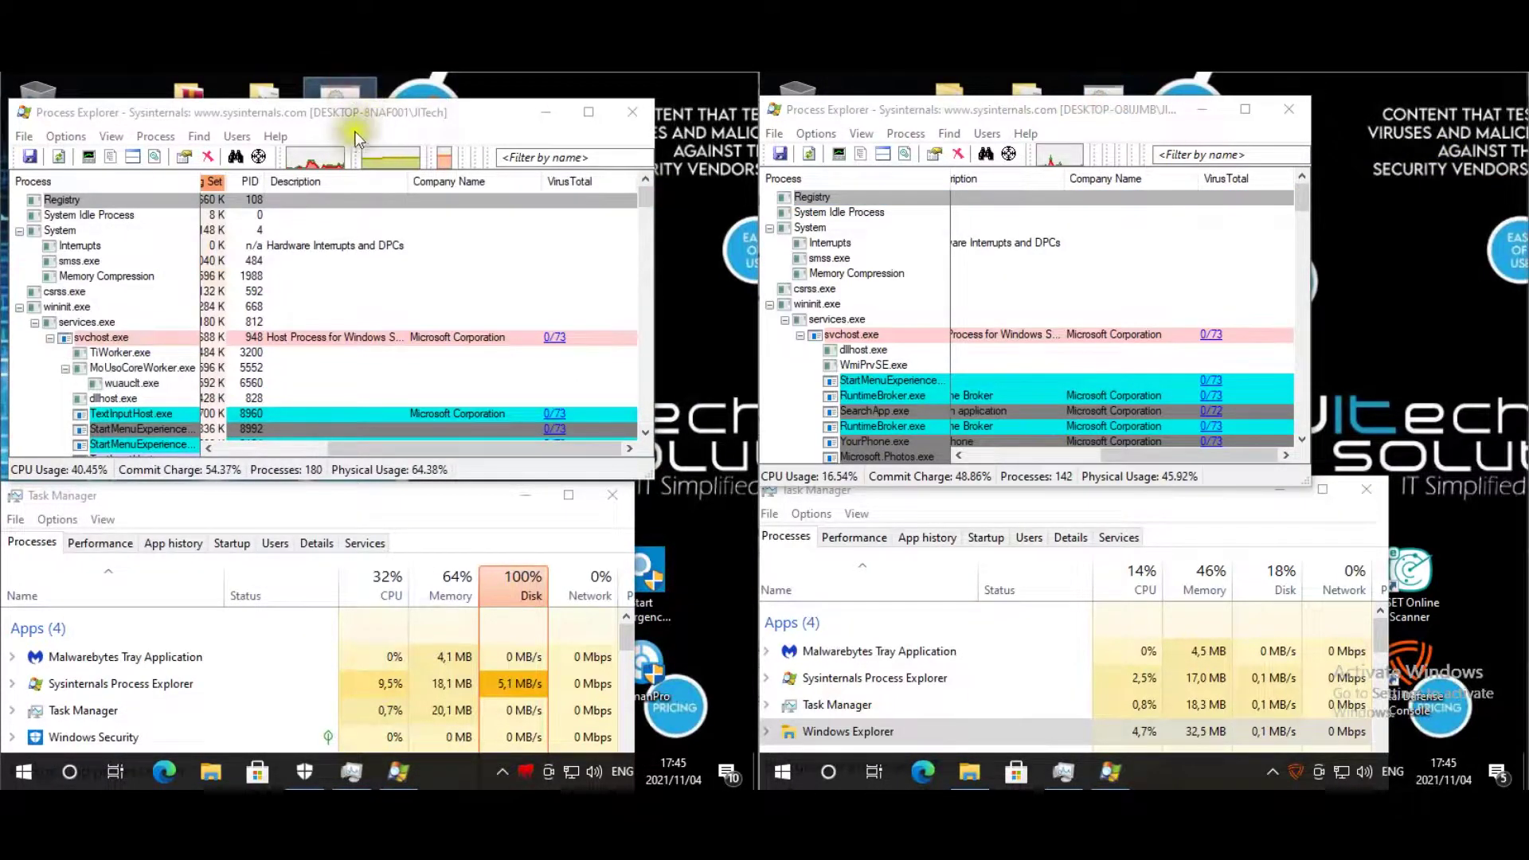
left_click_drag(867, 183, 1411, 105)
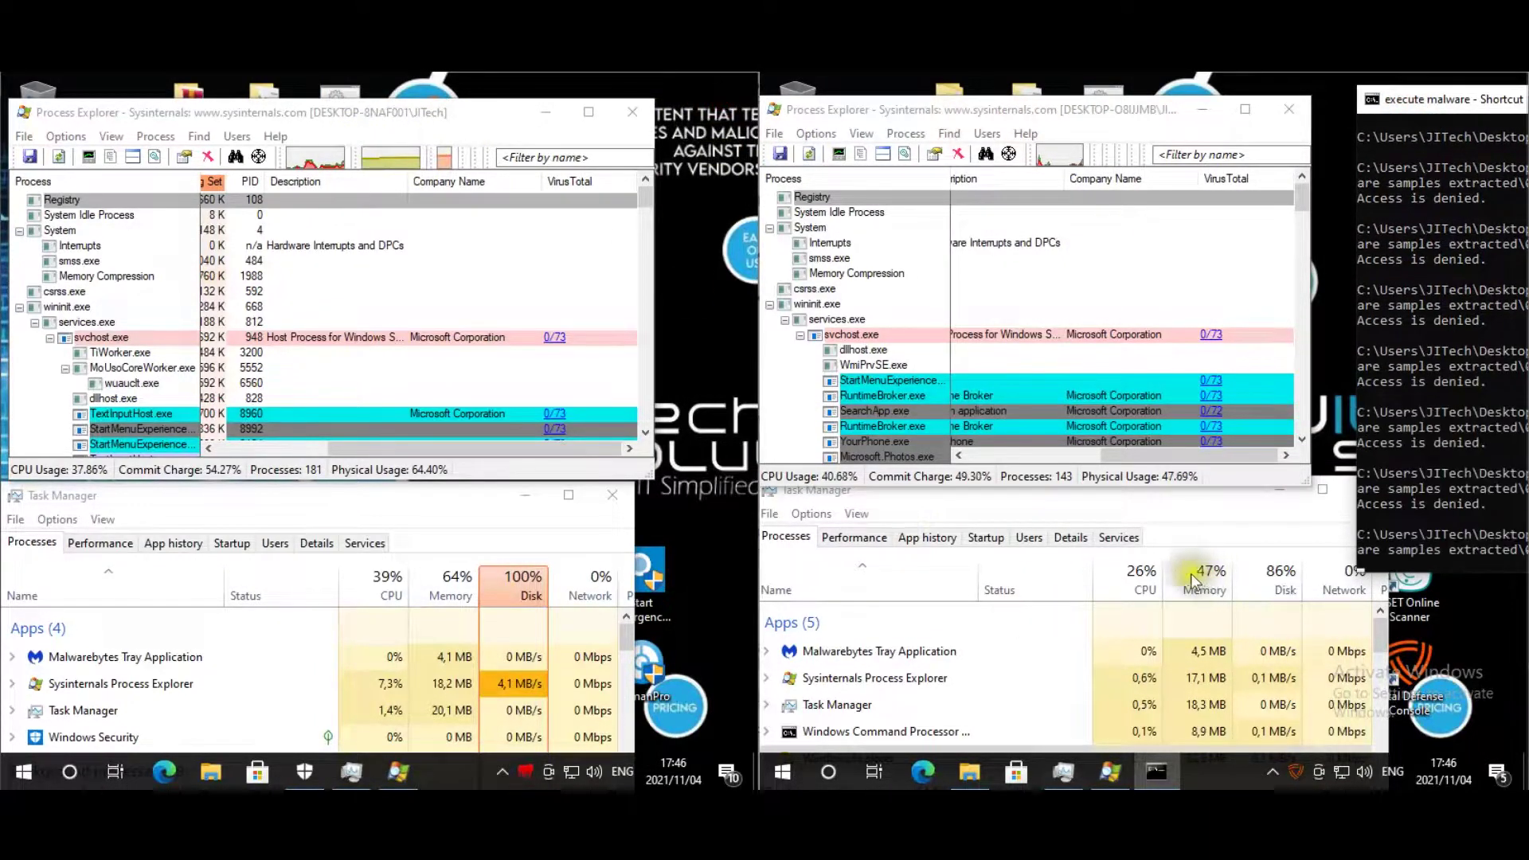
left_click(925, 571)
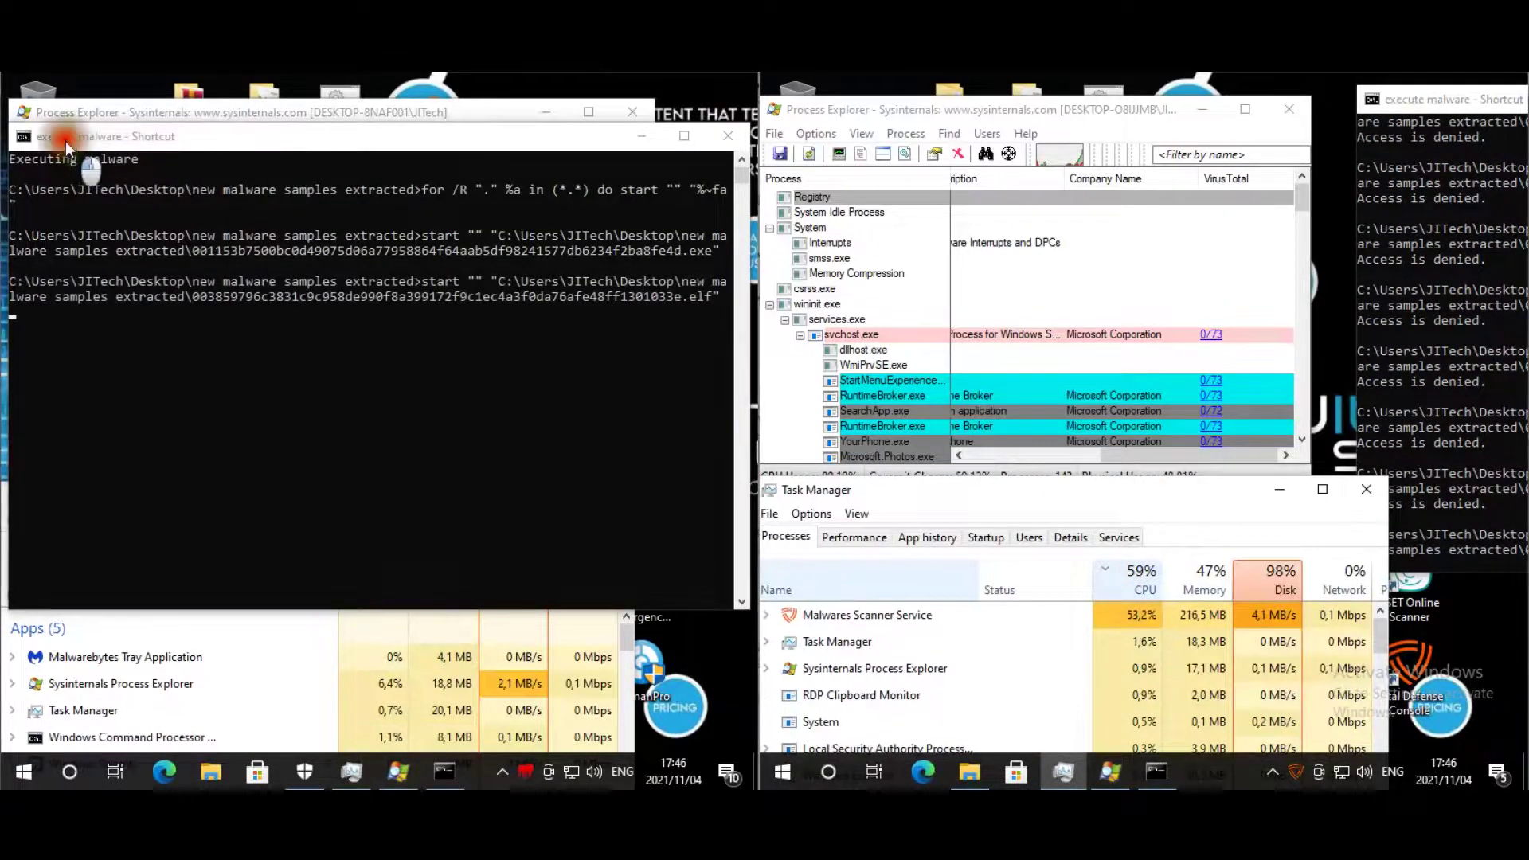
left_click_drag(166, 142, 696, 125)
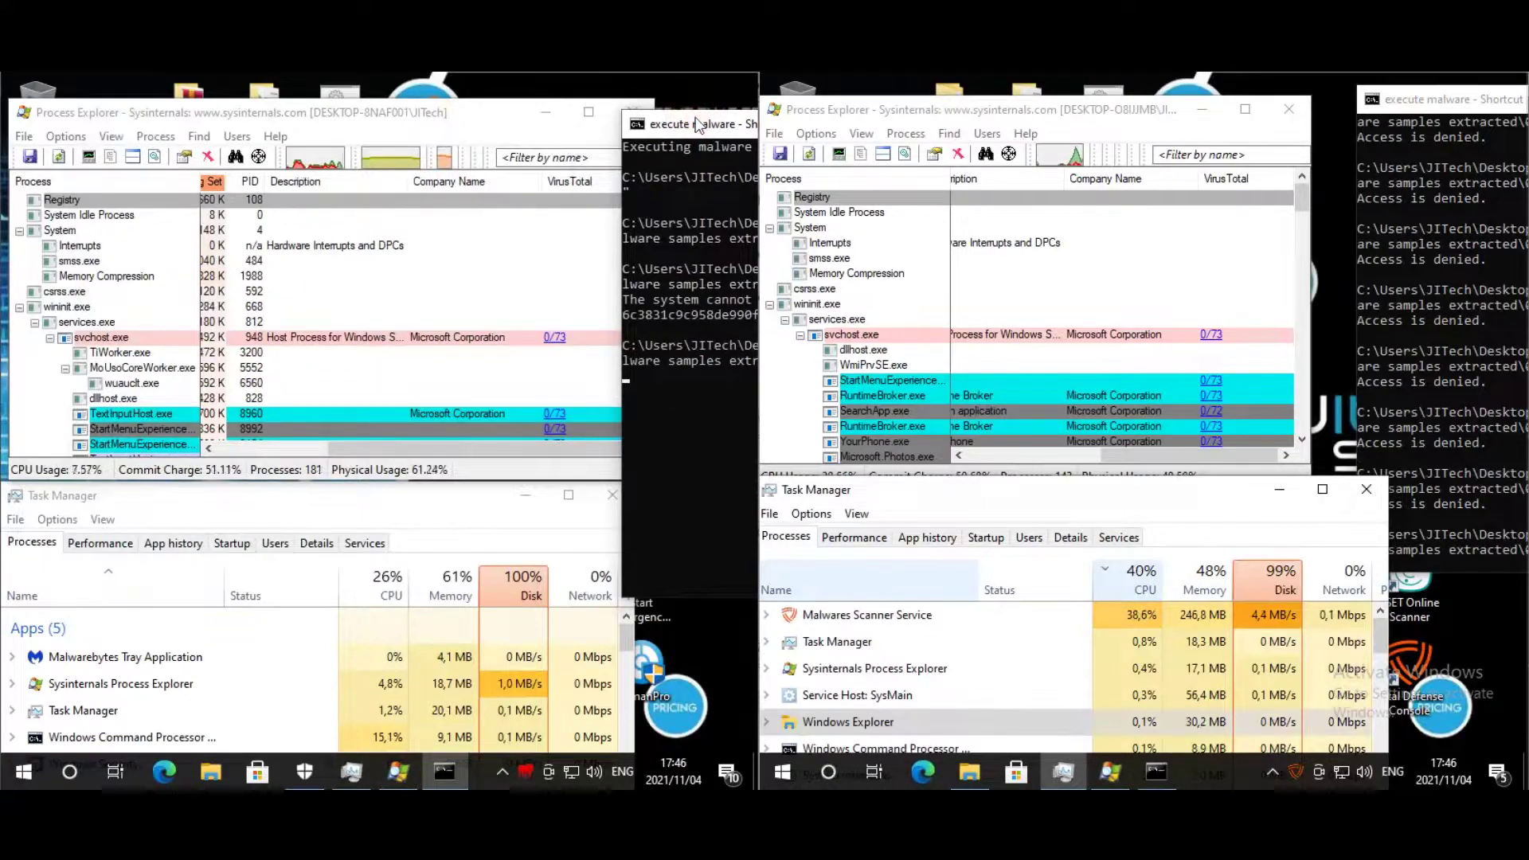
- Open Total Defense's home screen, and clear the BullGuard machine's desktop by lowering Task Manager and dismissing the blocked-file alert
right_click(1293, 767)
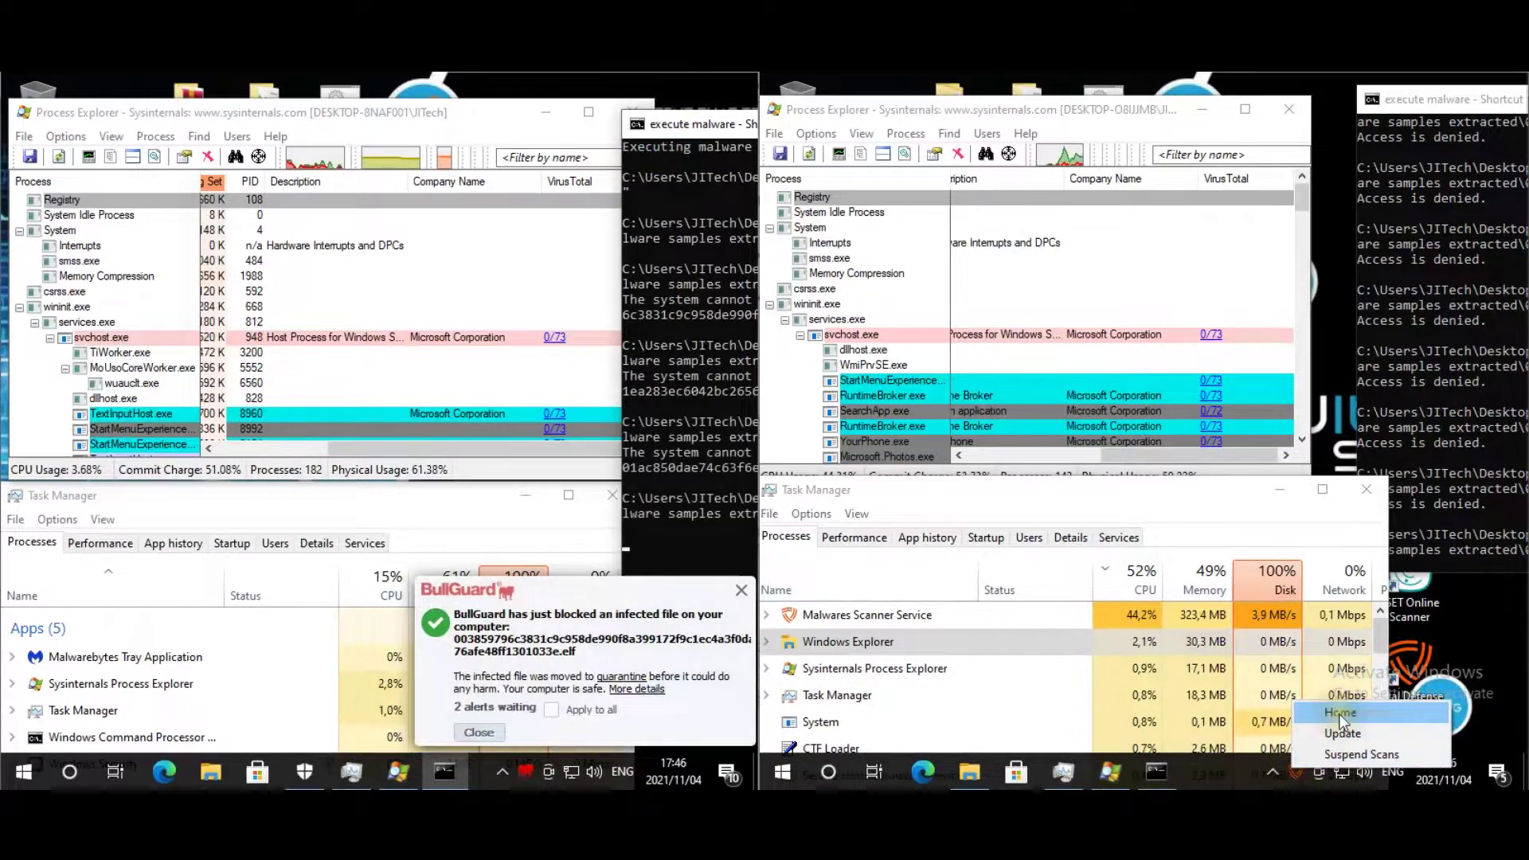
left_click(1341, 712)
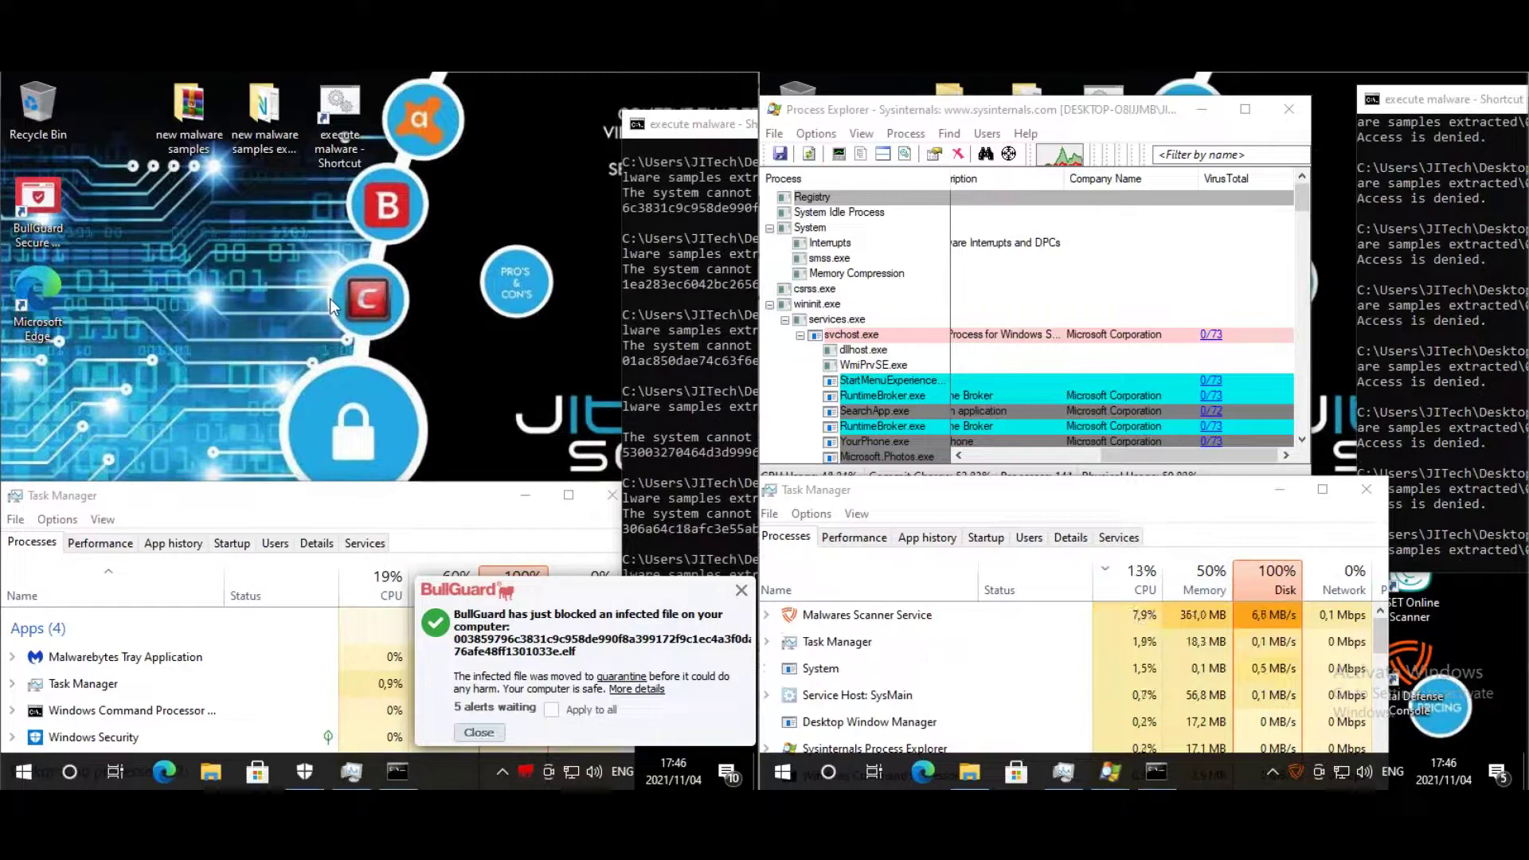
left_click_drag(243, 506, 225, 637)
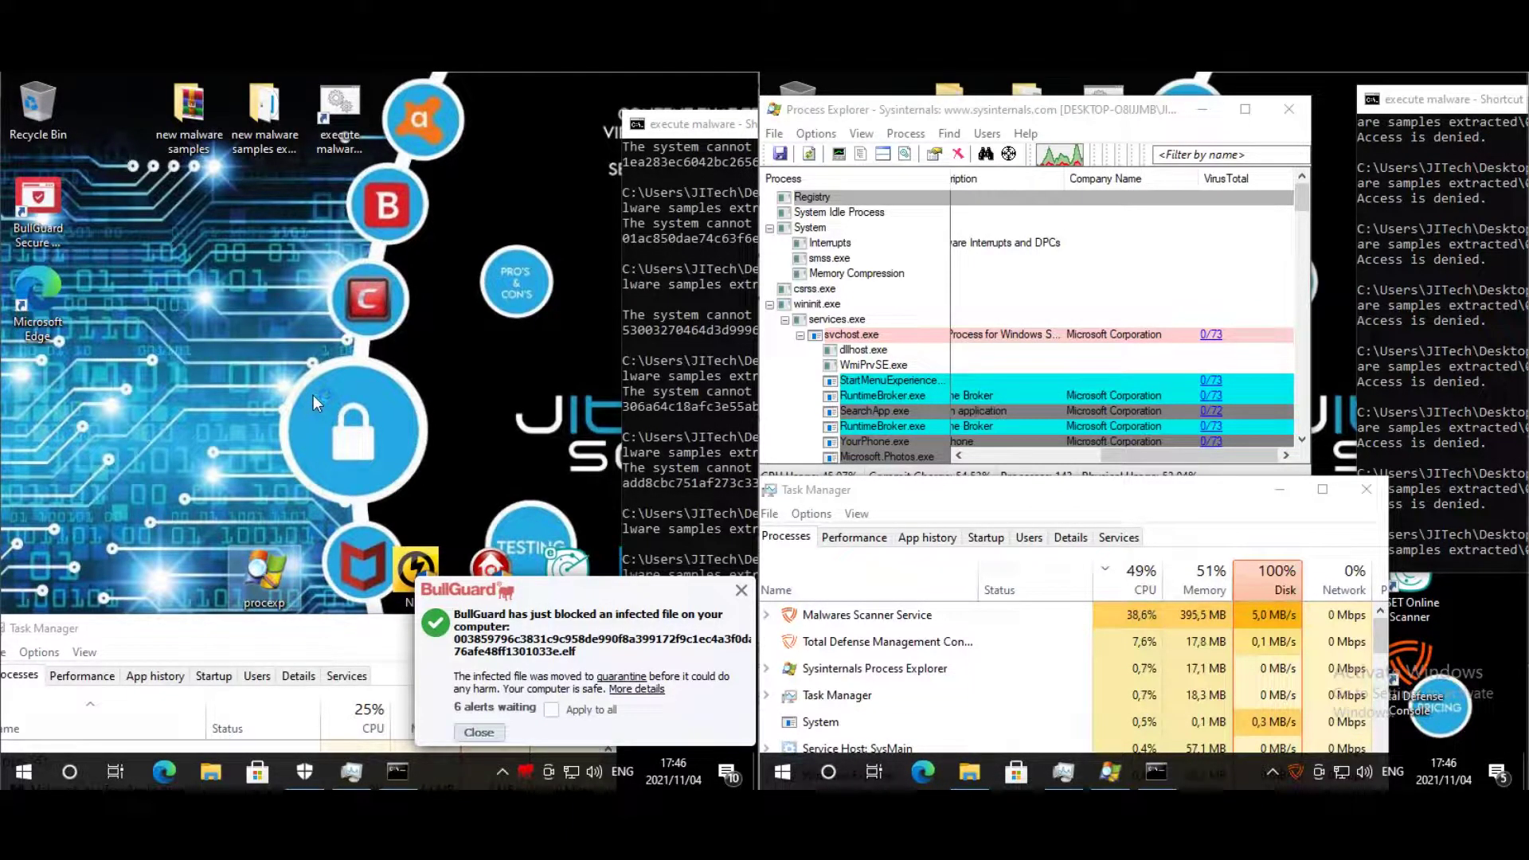
left_click(480, 731)
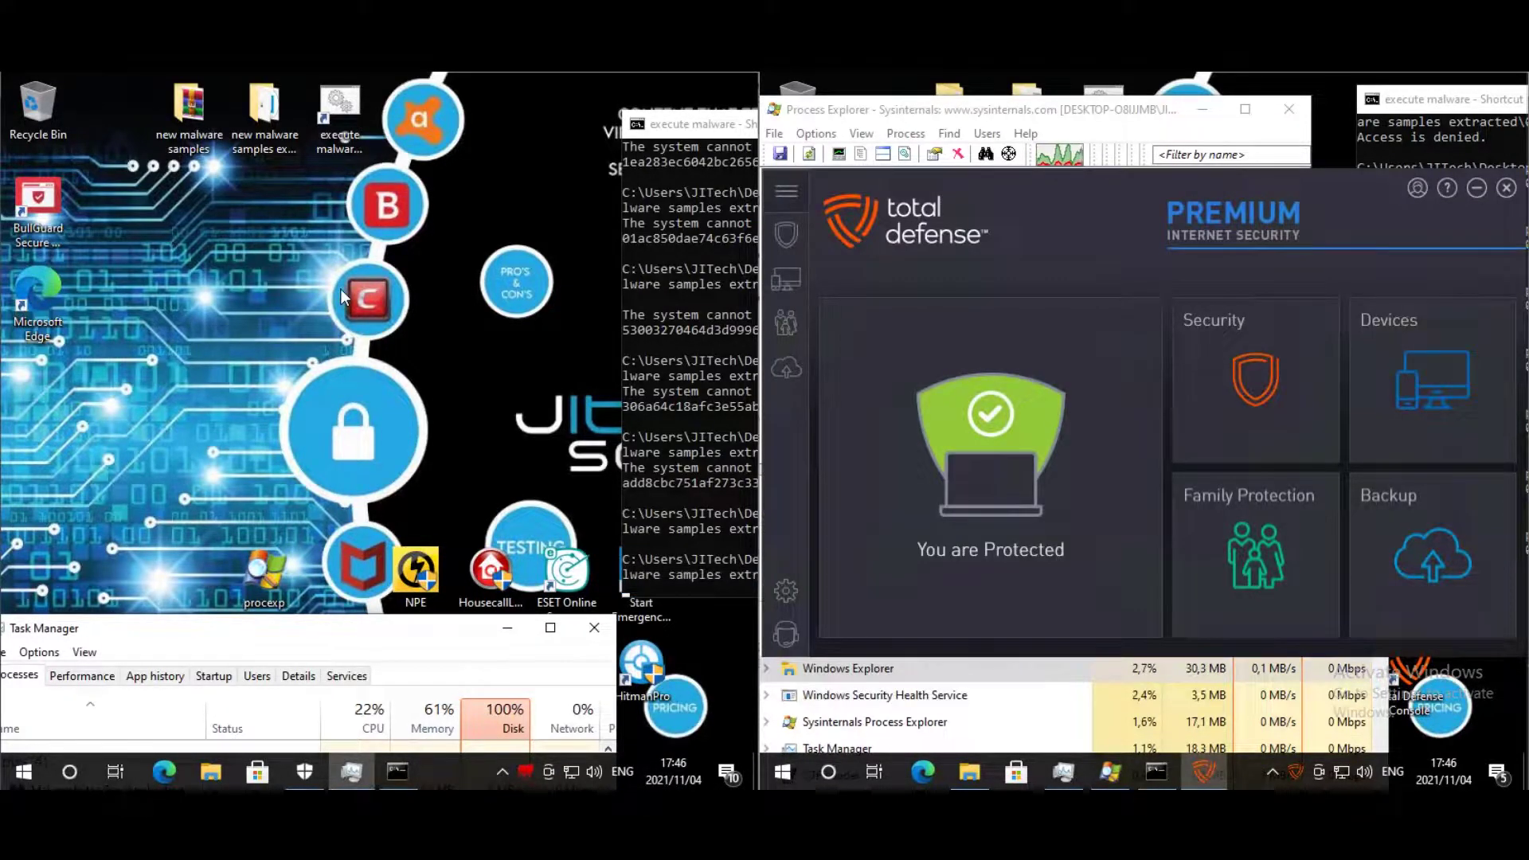
- Set Total Defense's notification level to All and close its window
left_click(787, 591)
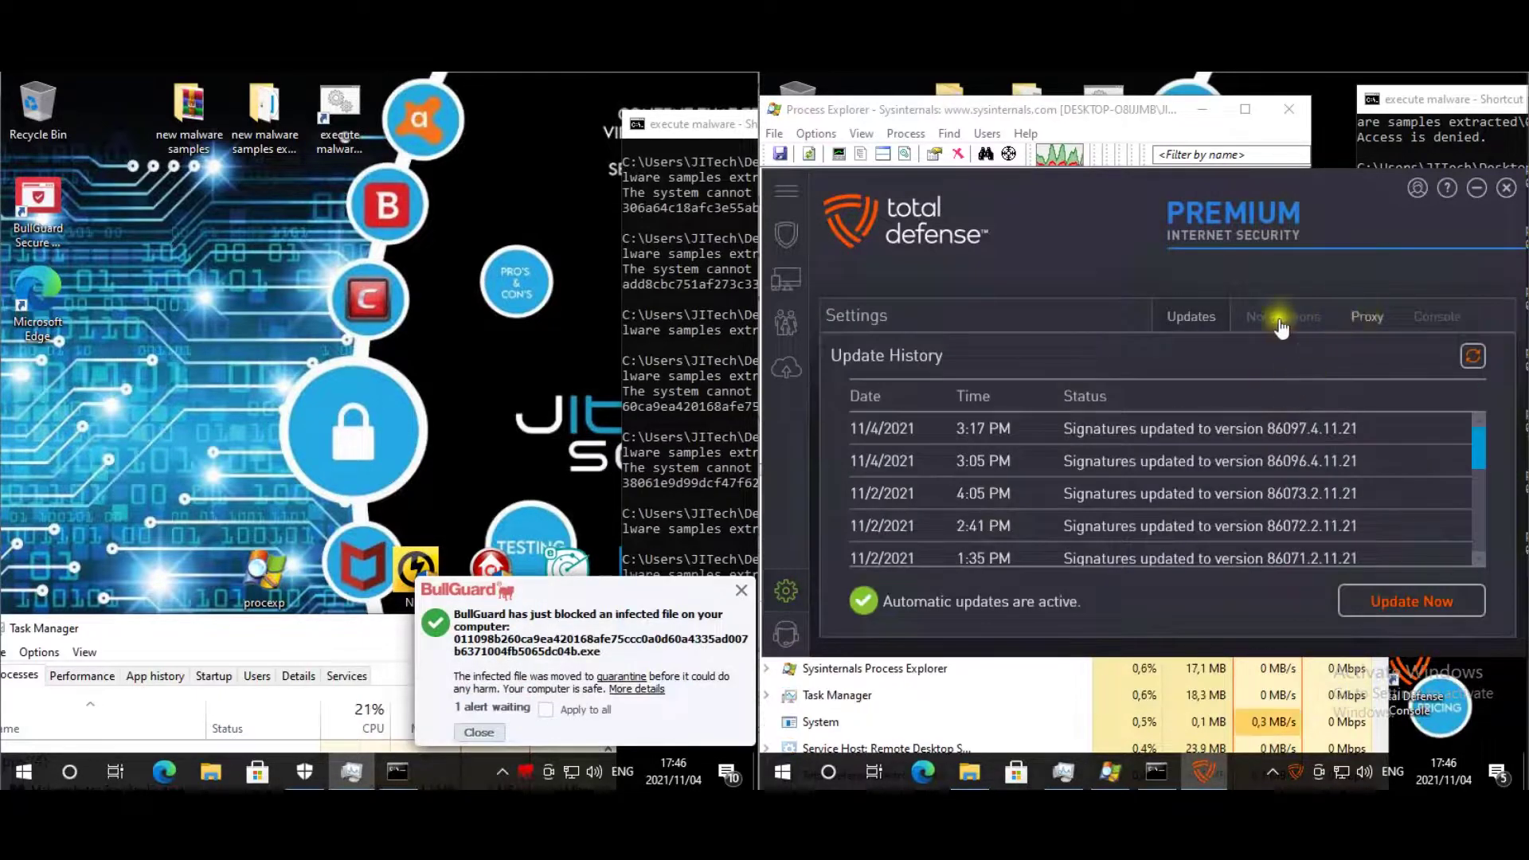
left_click(1281, 319)
left_click(1351, 432)
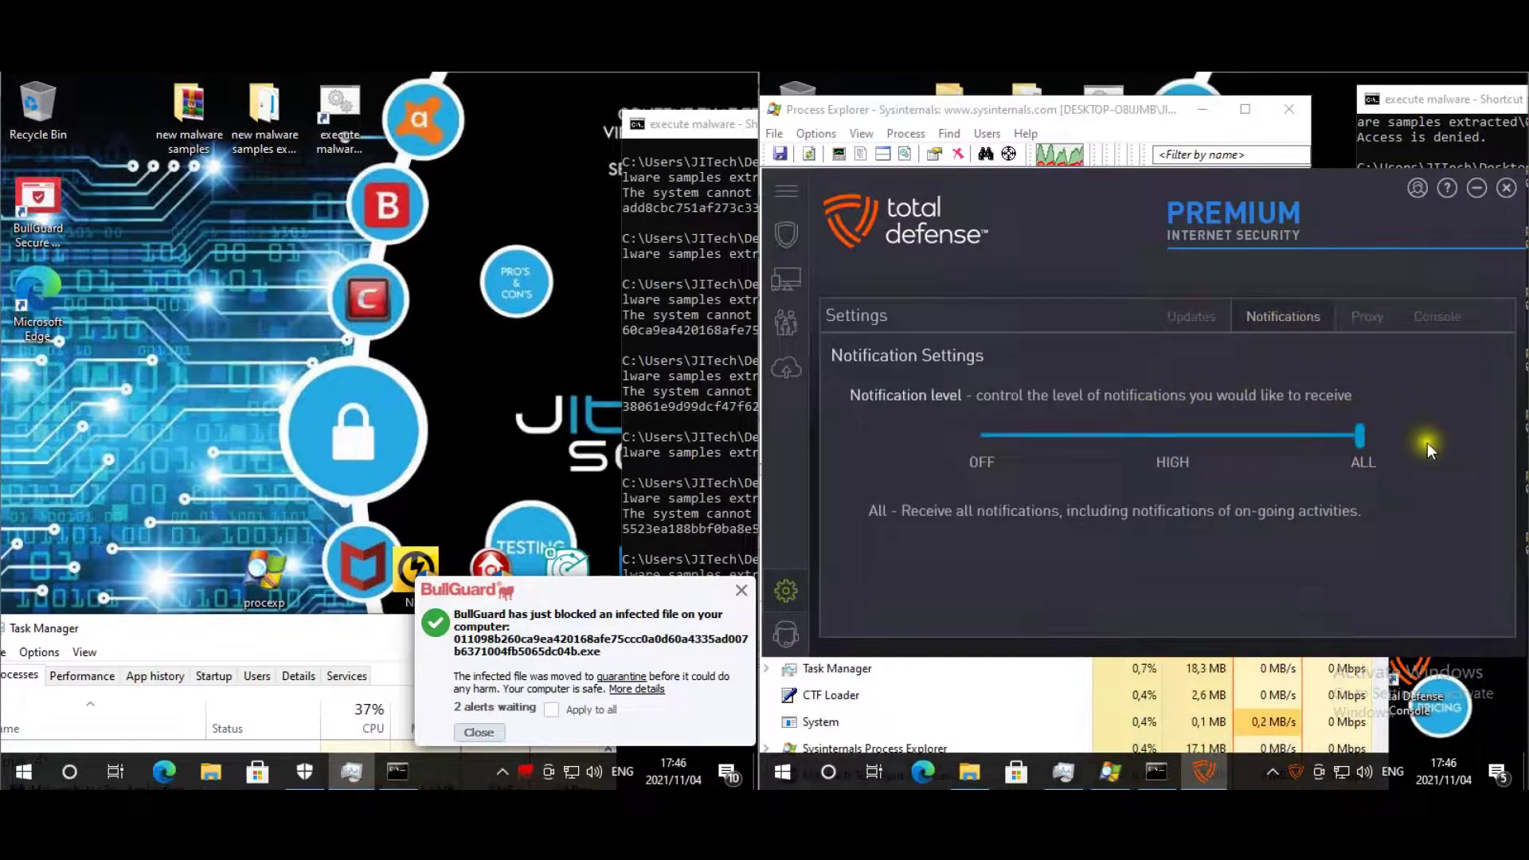
left_click(1504, 190)
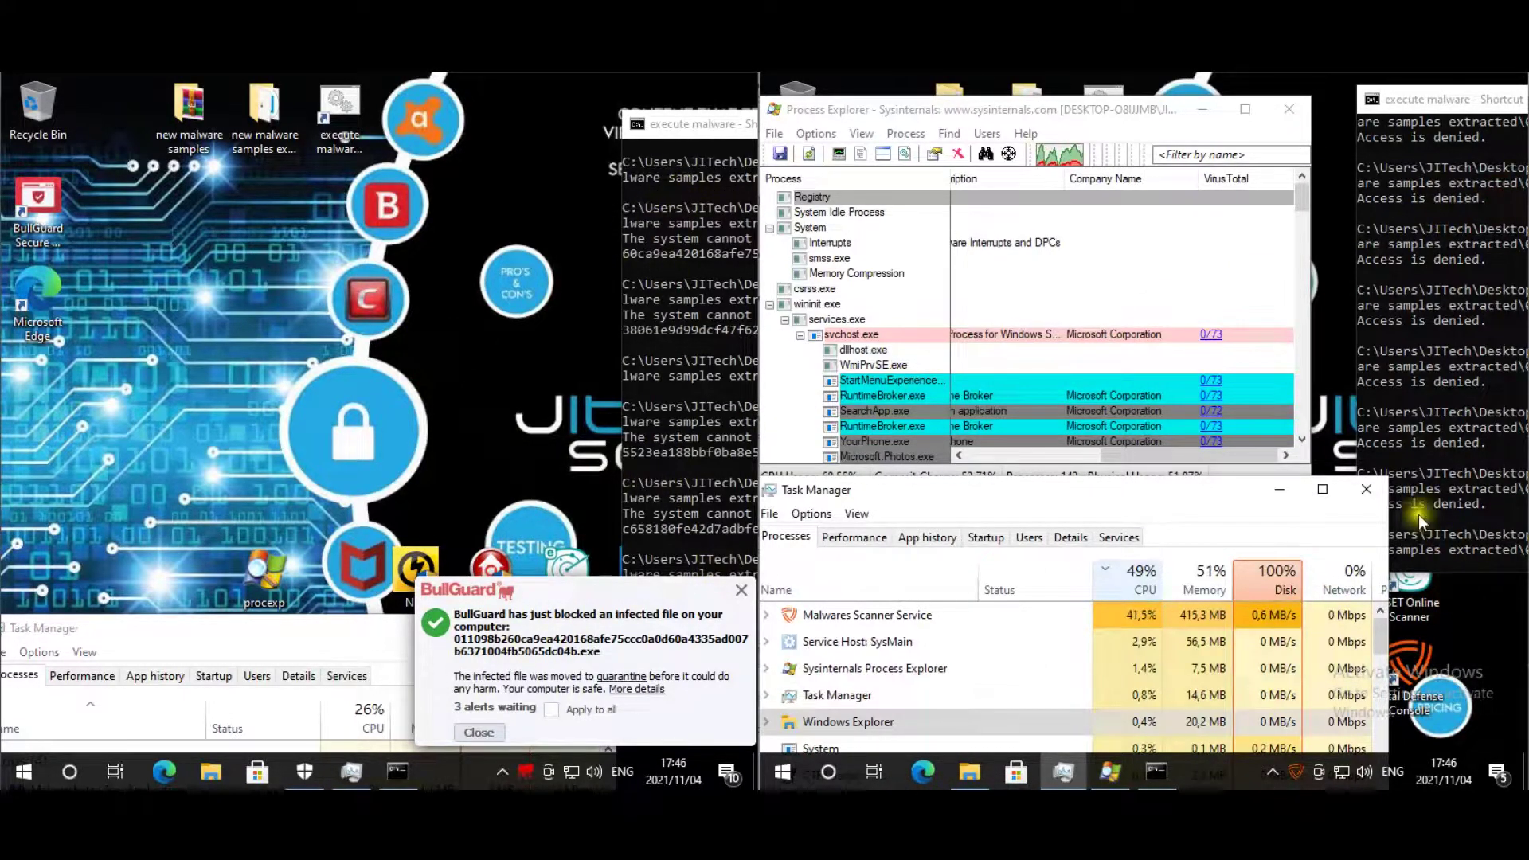
- Activate the malware execution console on the Total Defense machine and postpone BullGuard's recommended reboot
left_click(1420, 279)
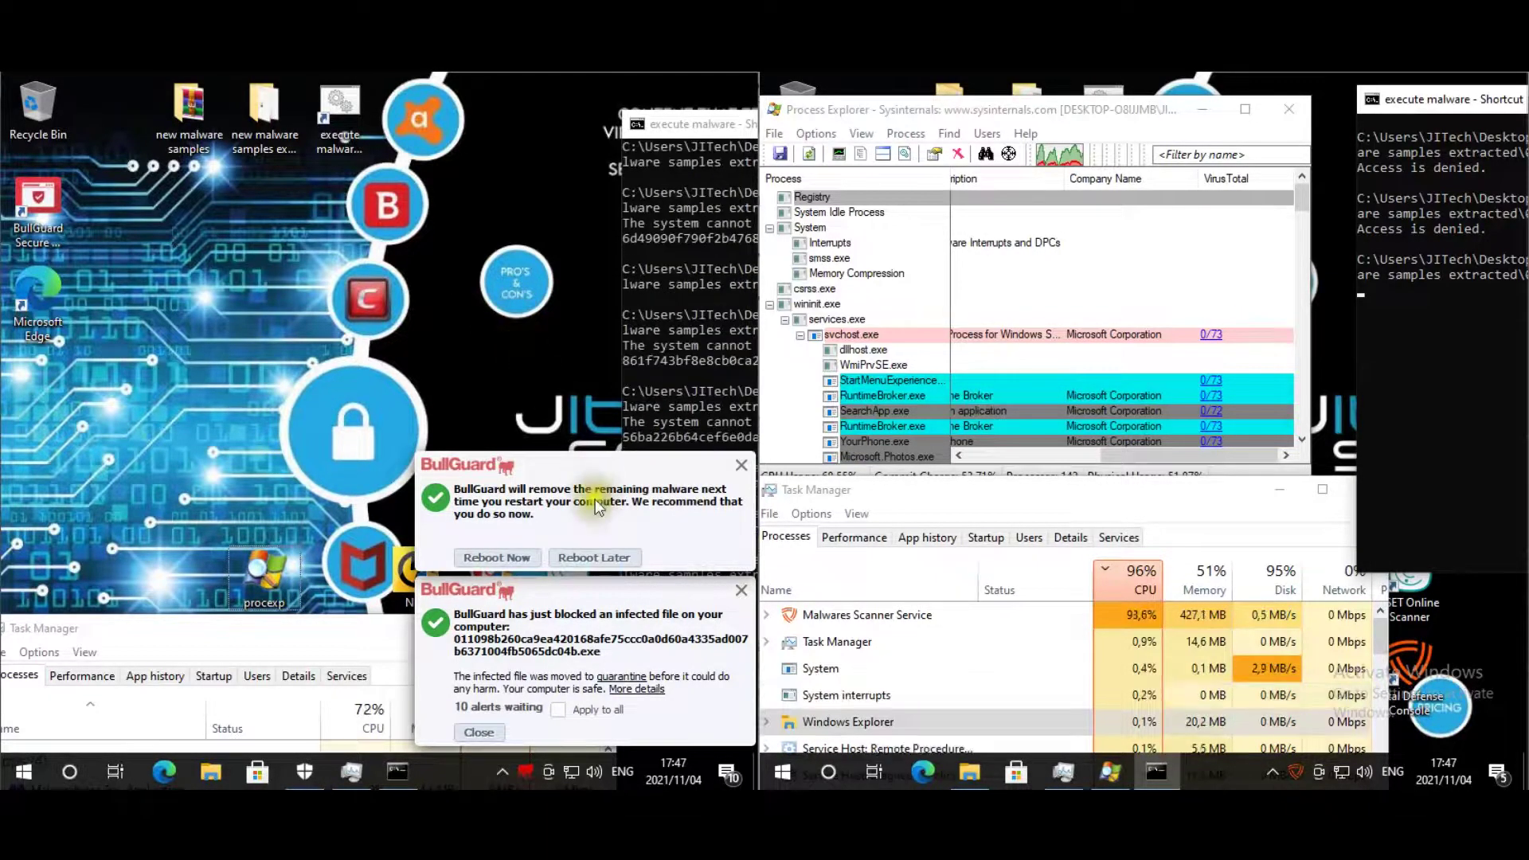
left_click(592, 560)
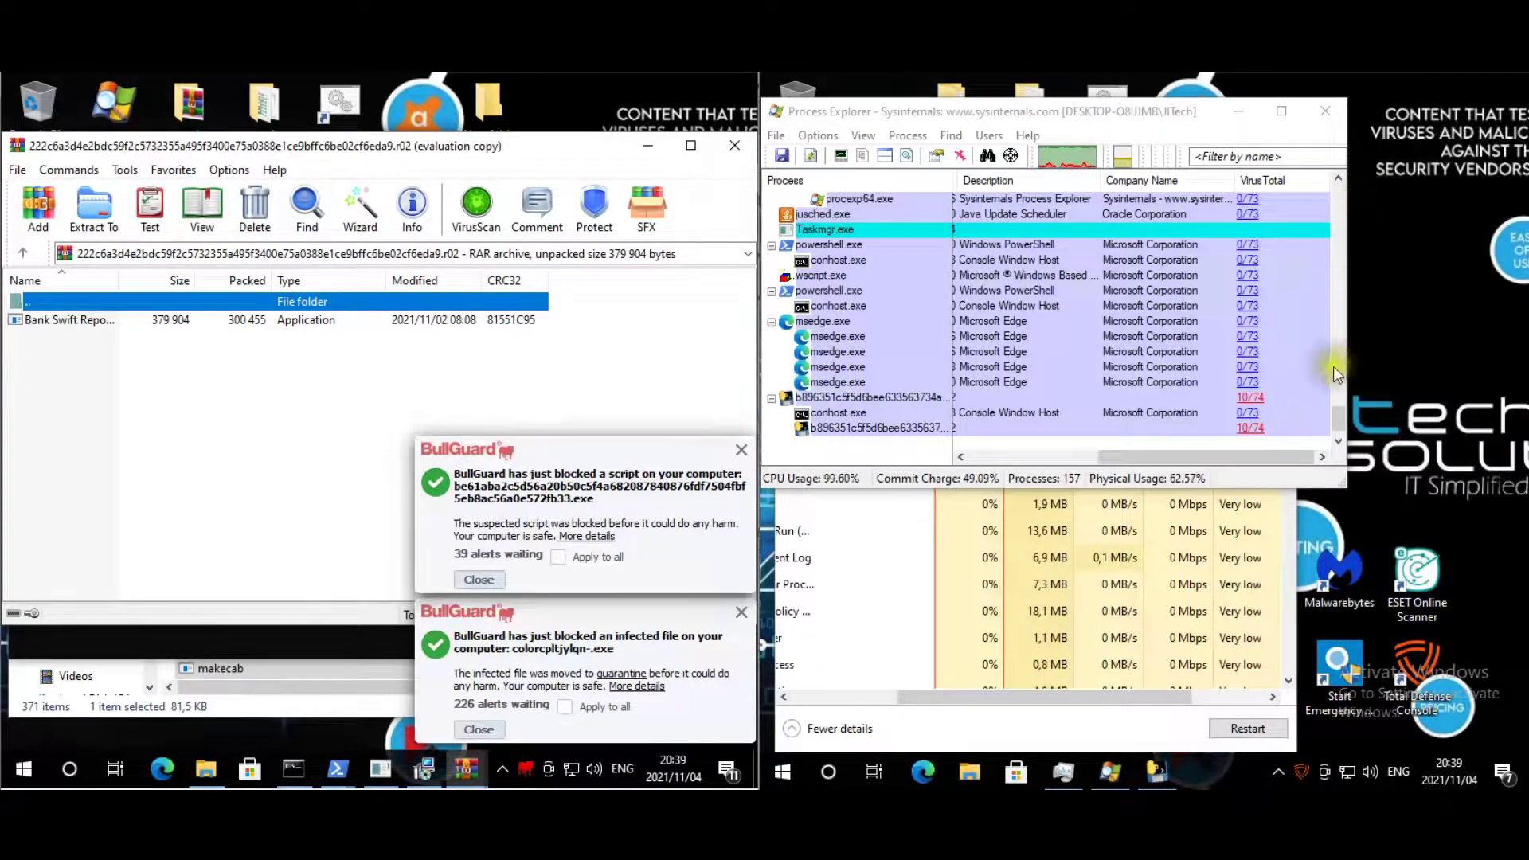
- Examine the full process list and VirusTotal scores in Process Explorer on the Total Defense machine
left_click(1340, 438)
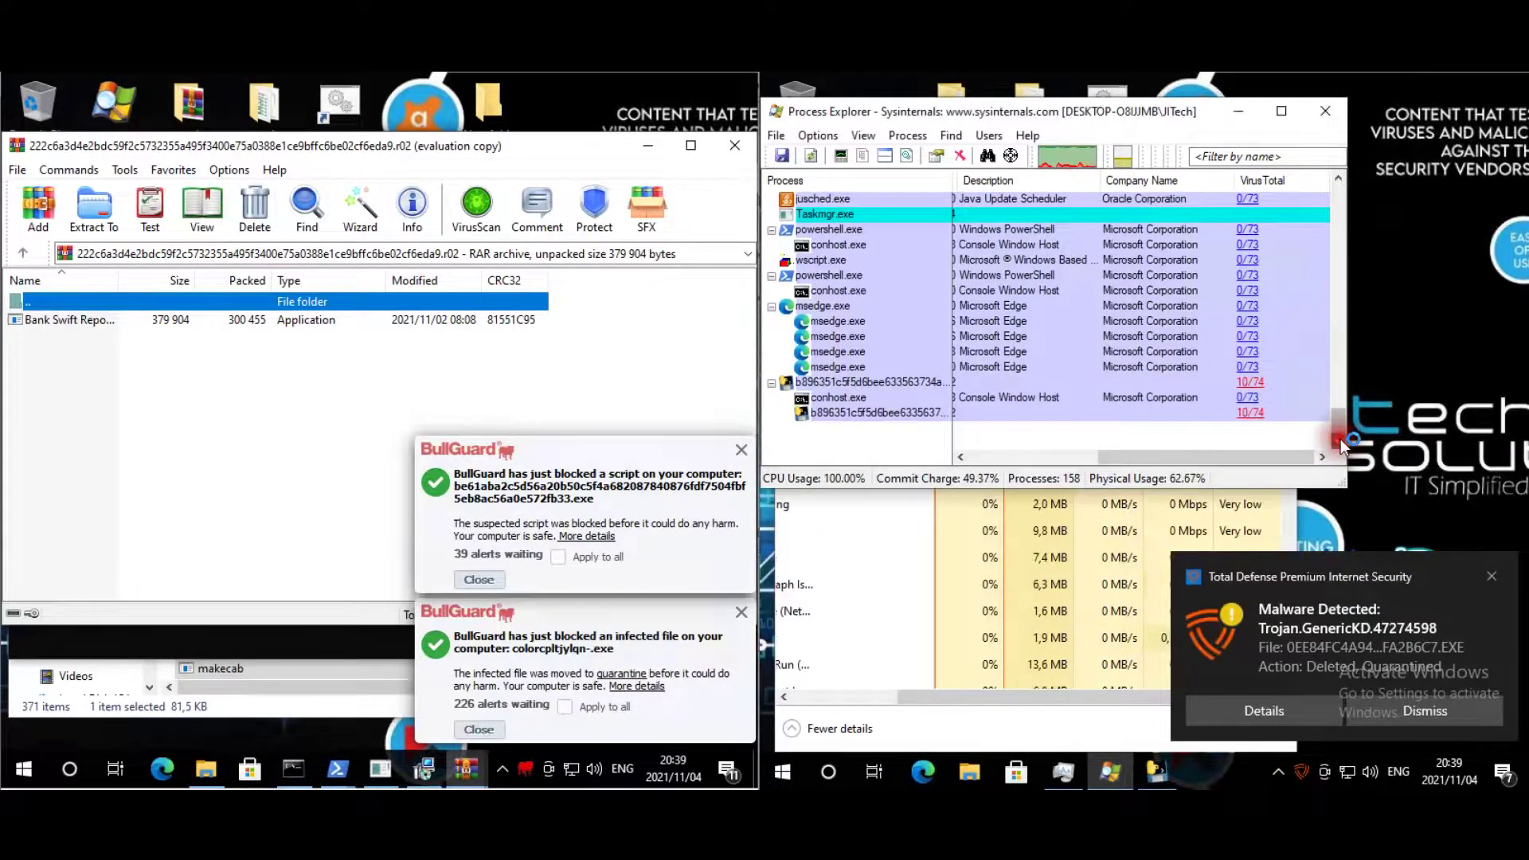
scroll(1283, 346, "up", 1)
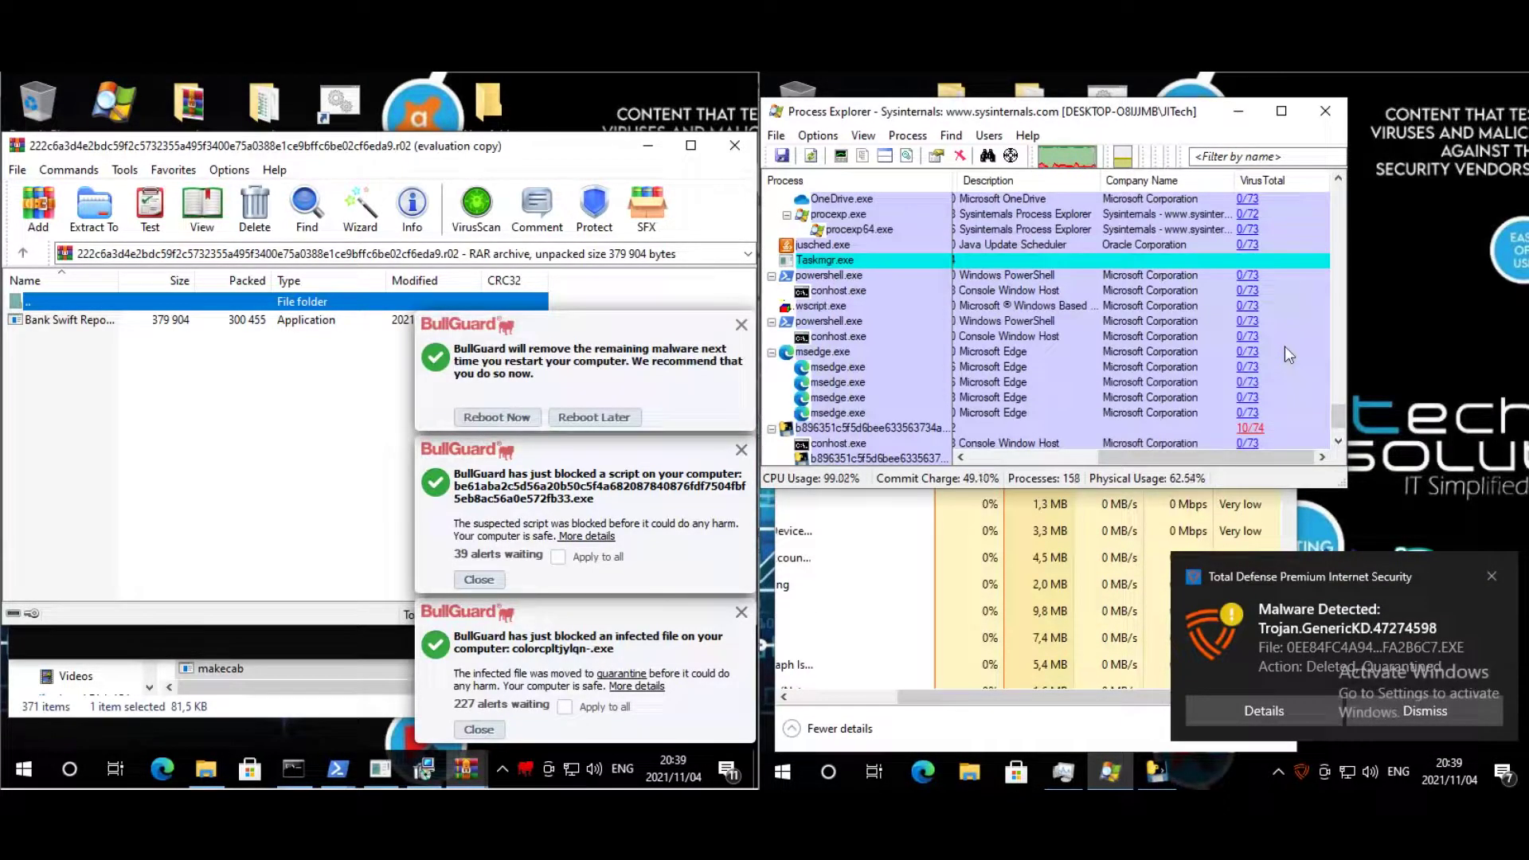
scroll(1284, 346, "down", 1)
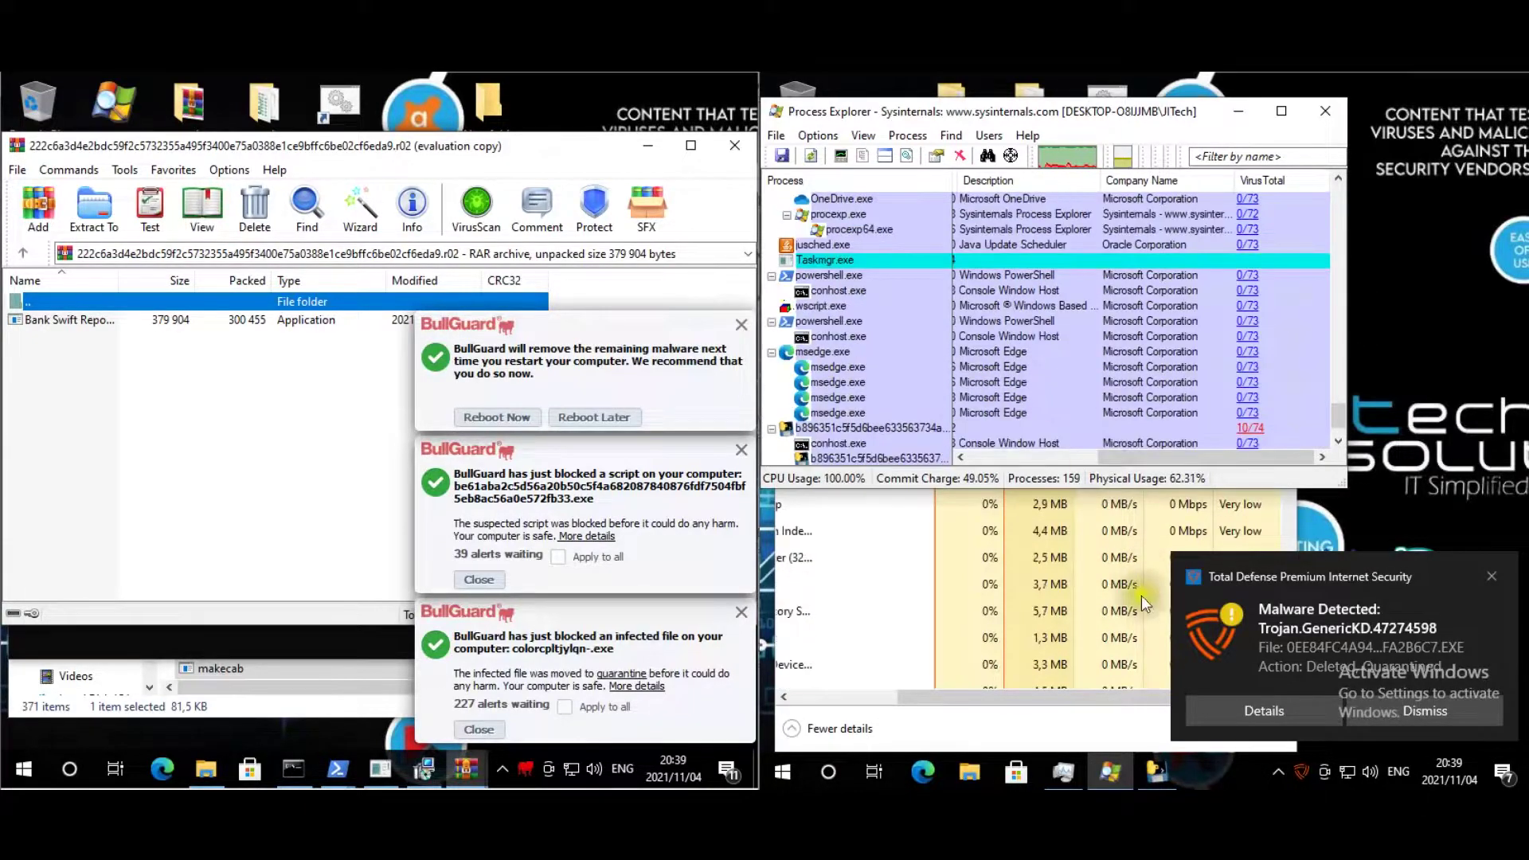
left_click(1169, 759)
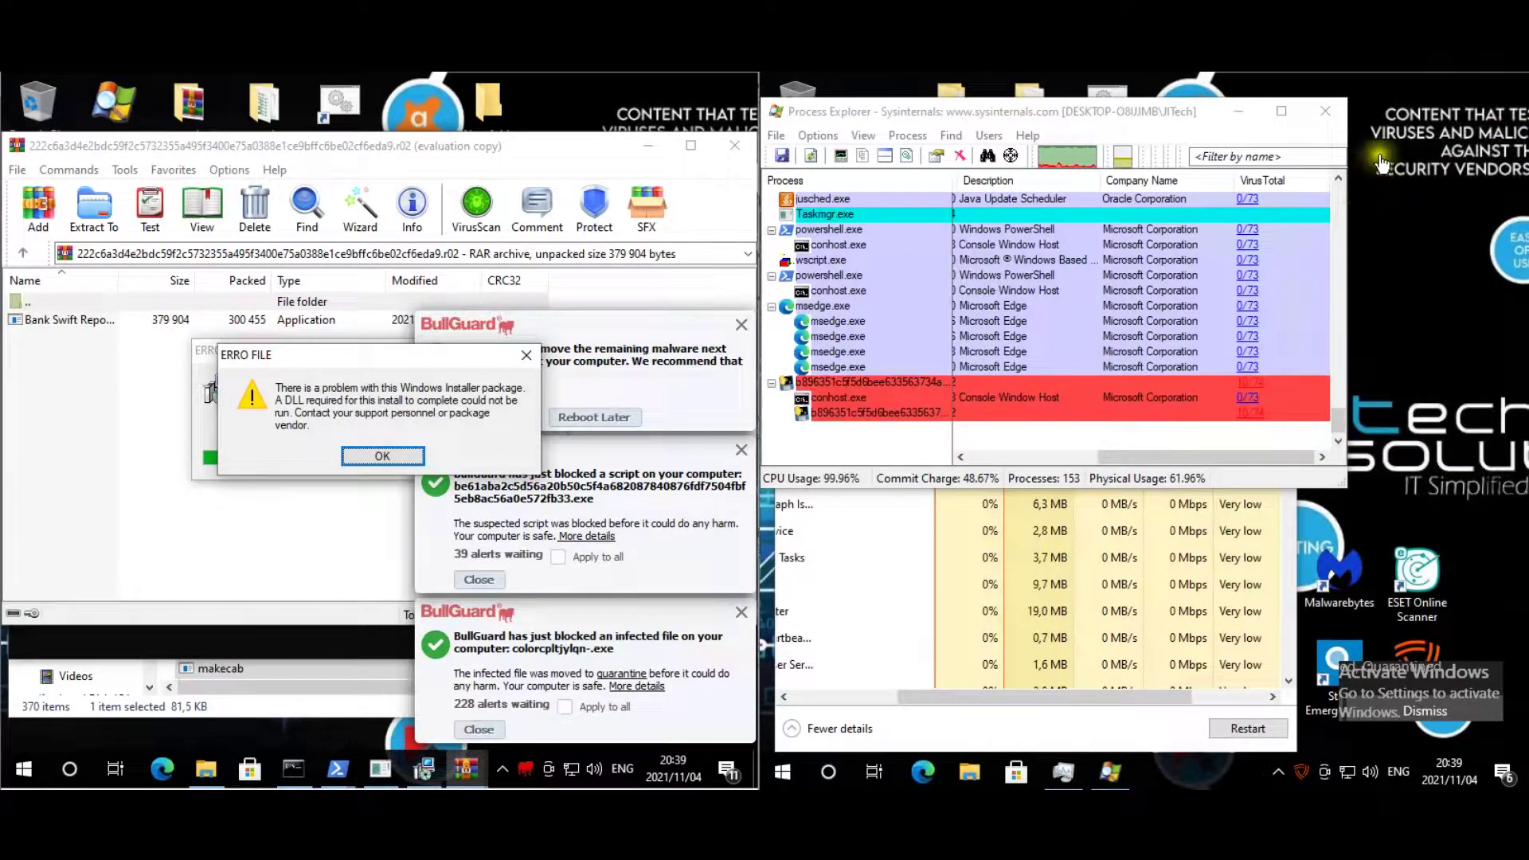
left_click(1340, 194)
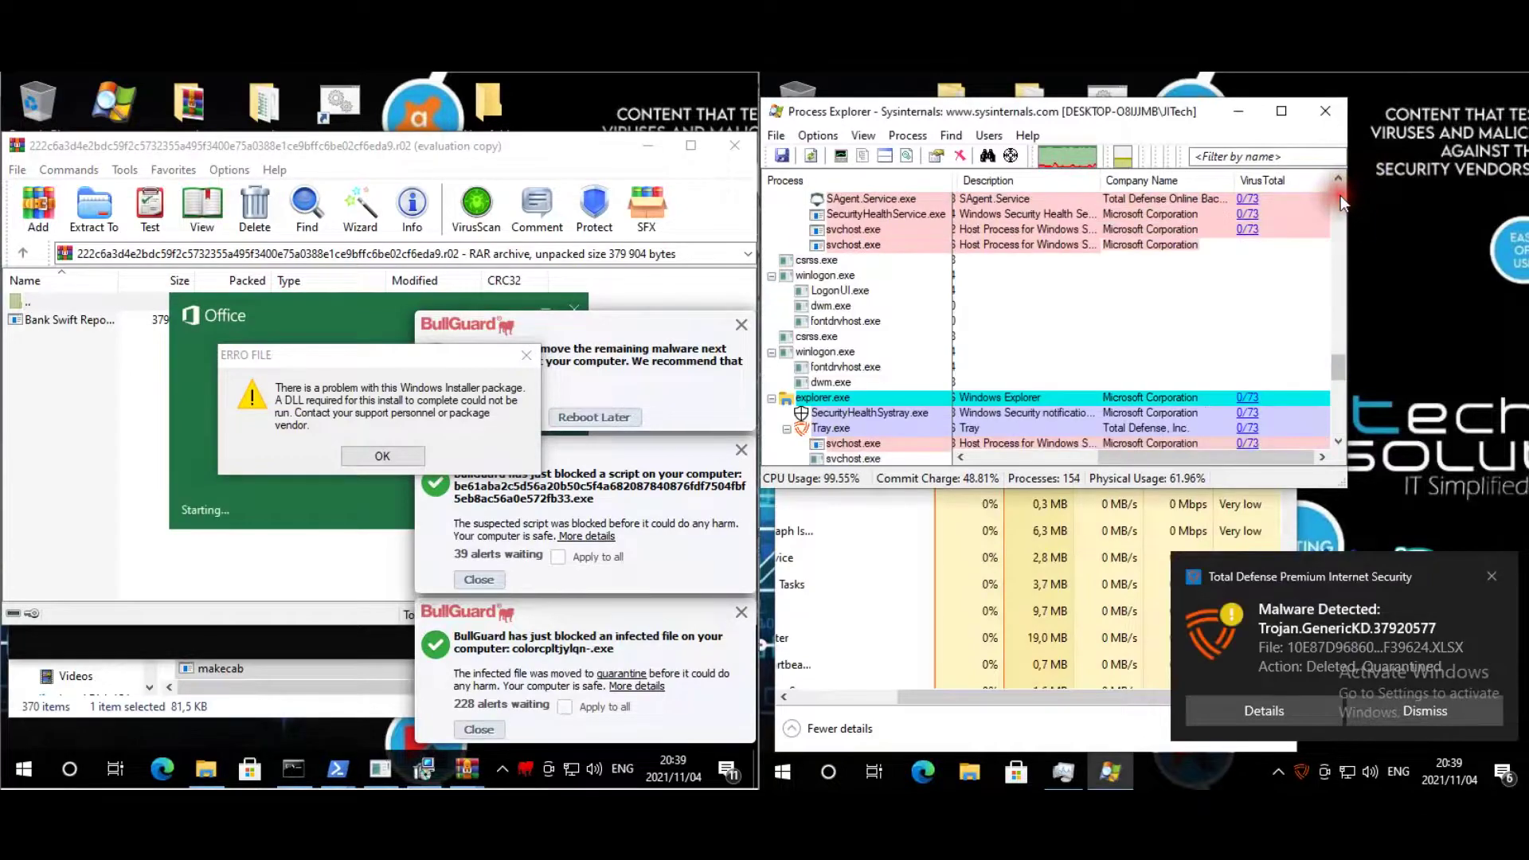
left_click(1340, 194)
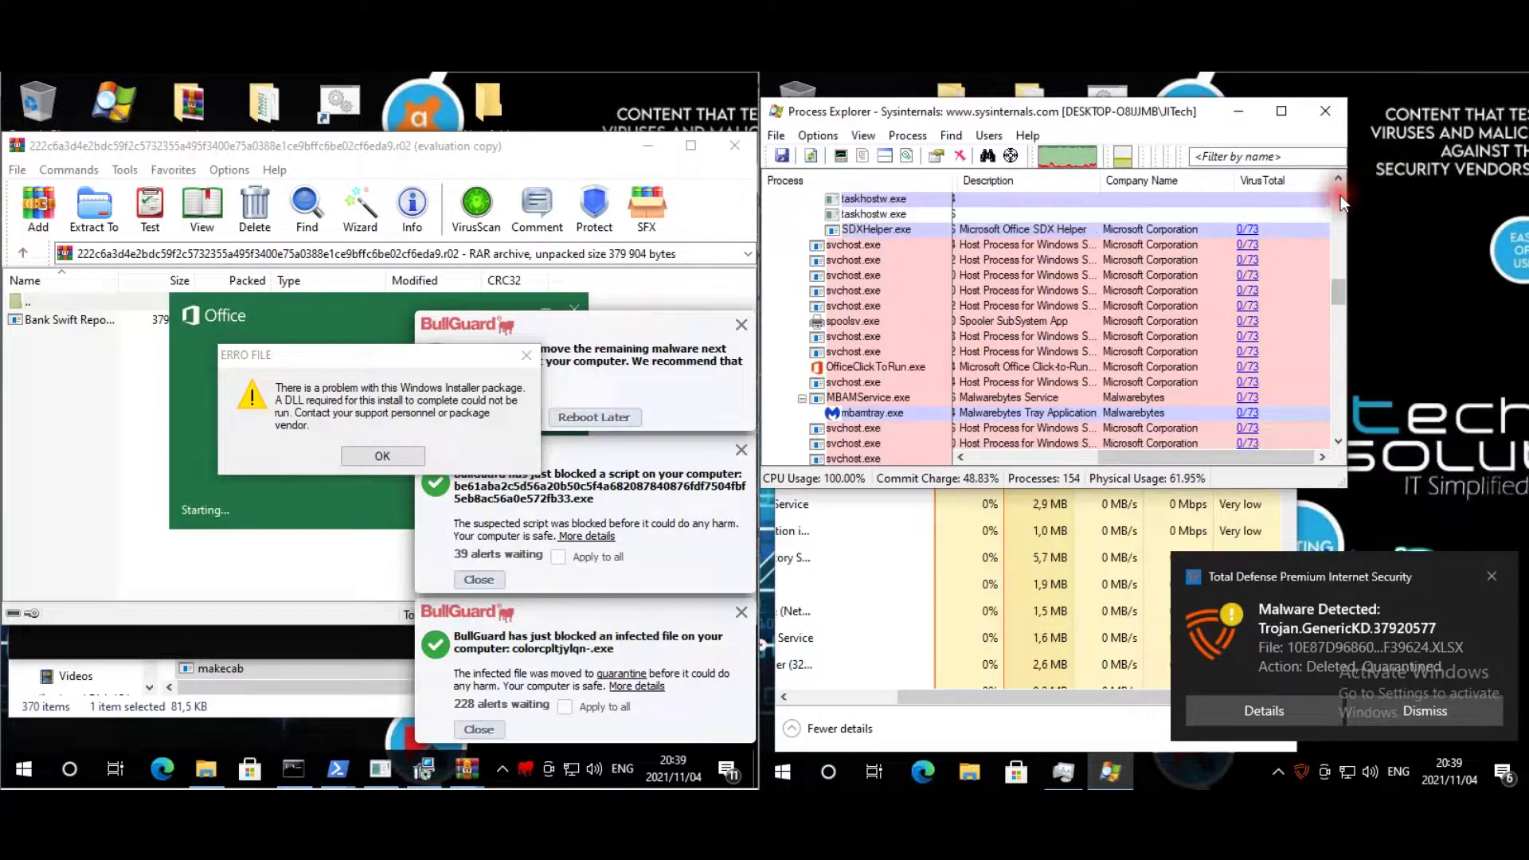
left_click(1340, 194)
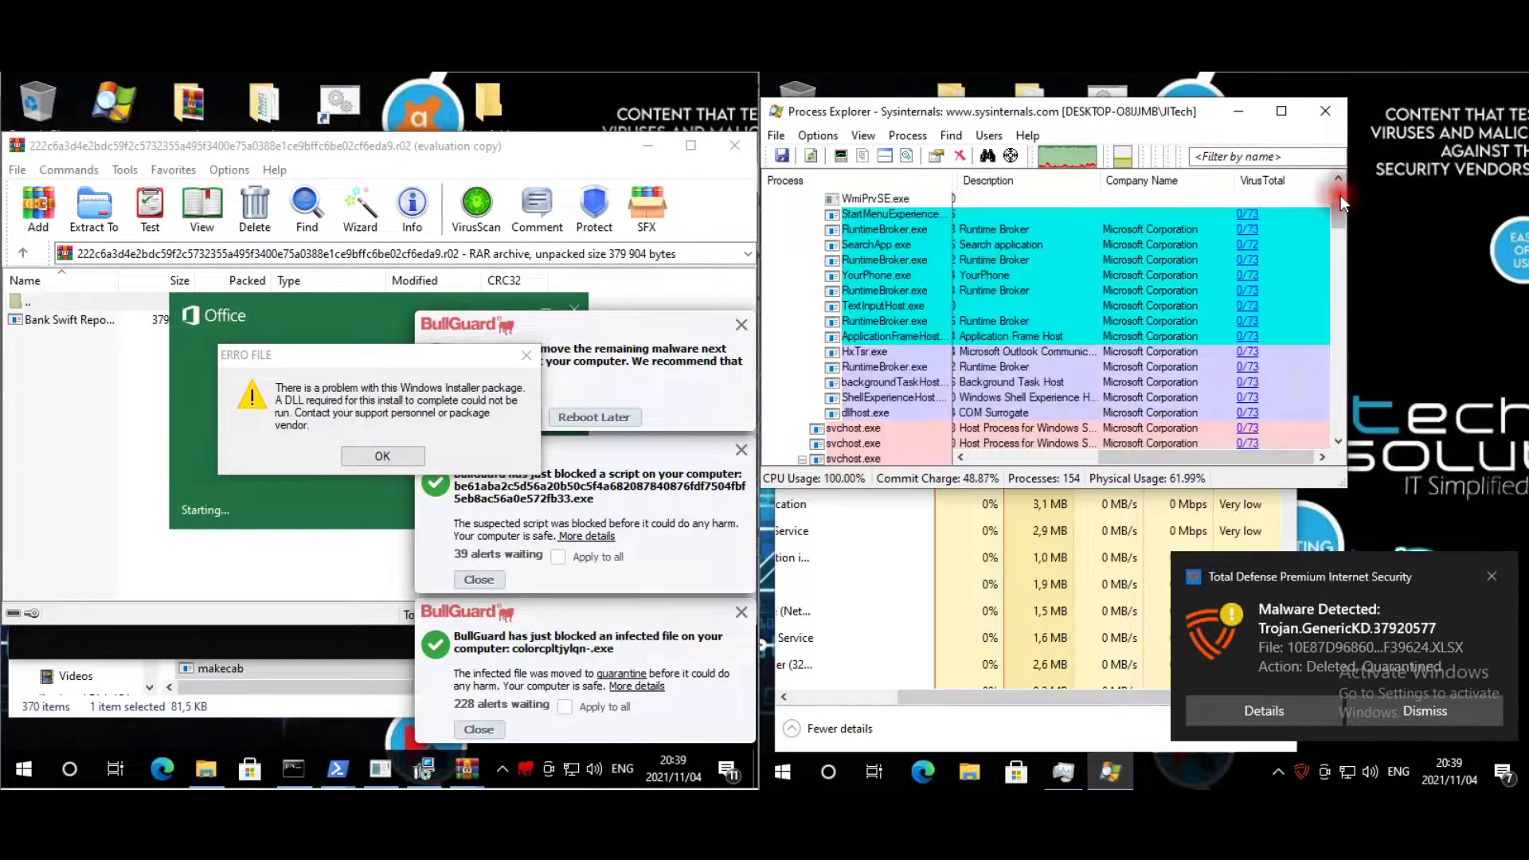
left_click(1340, 194)
left_click(1338, 410)
left_click(1337, 410)
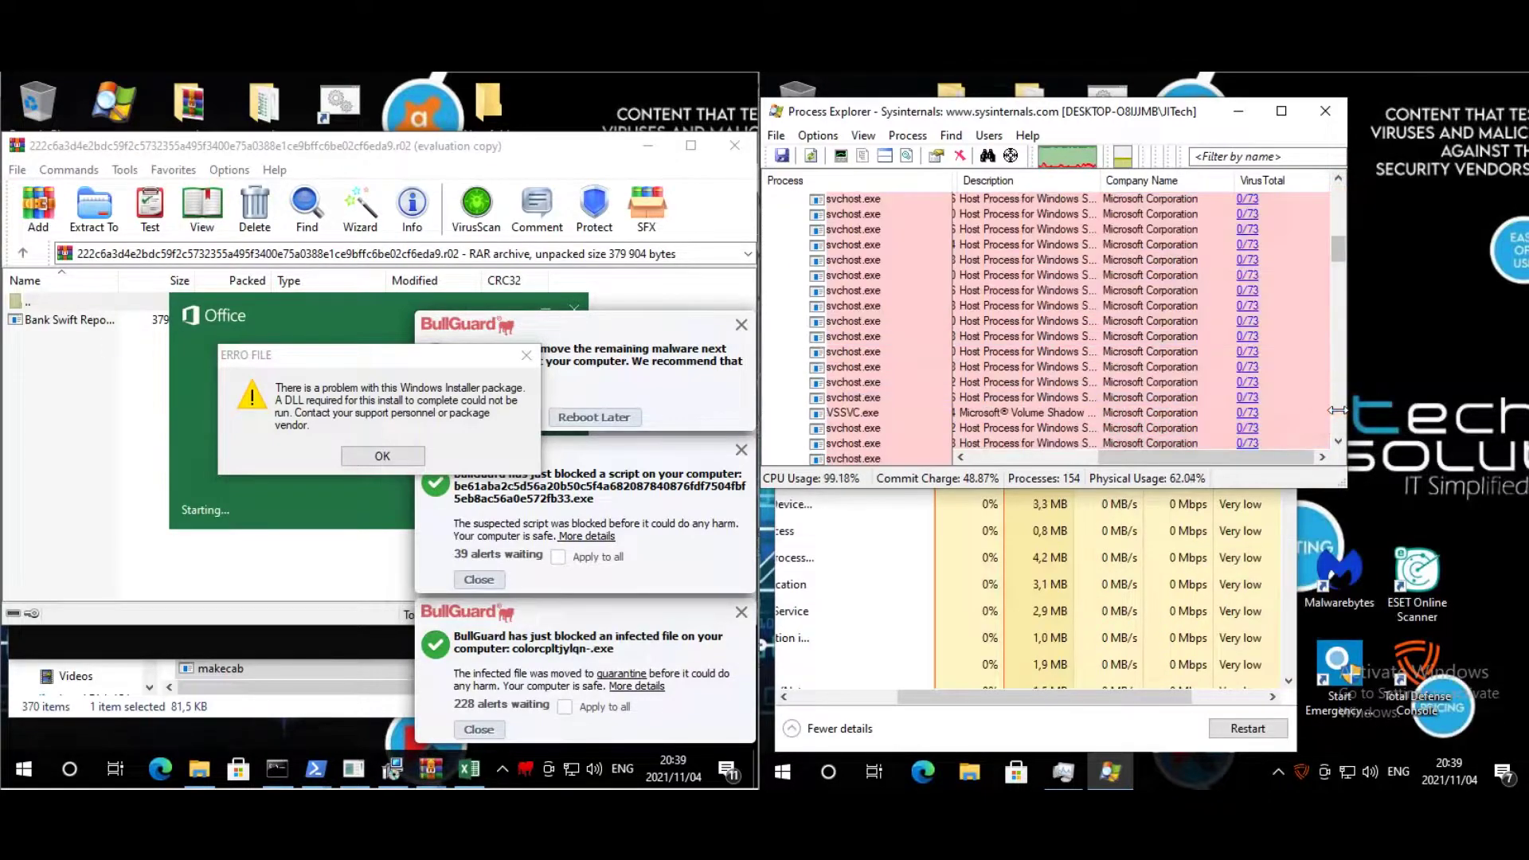
left_click(1337, 410)
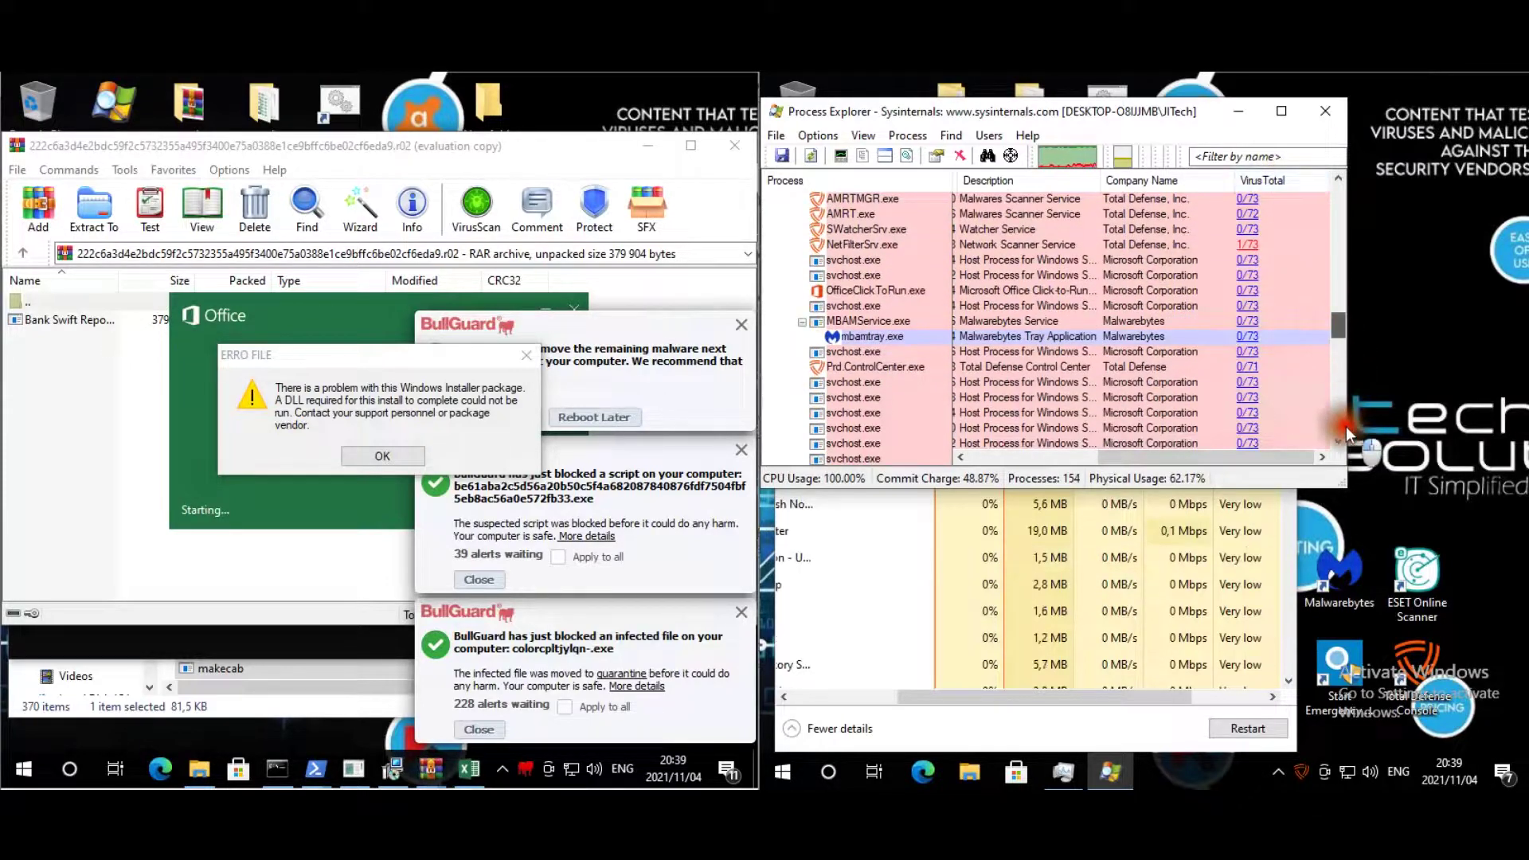
scroll(1346, 422, "down", 5)
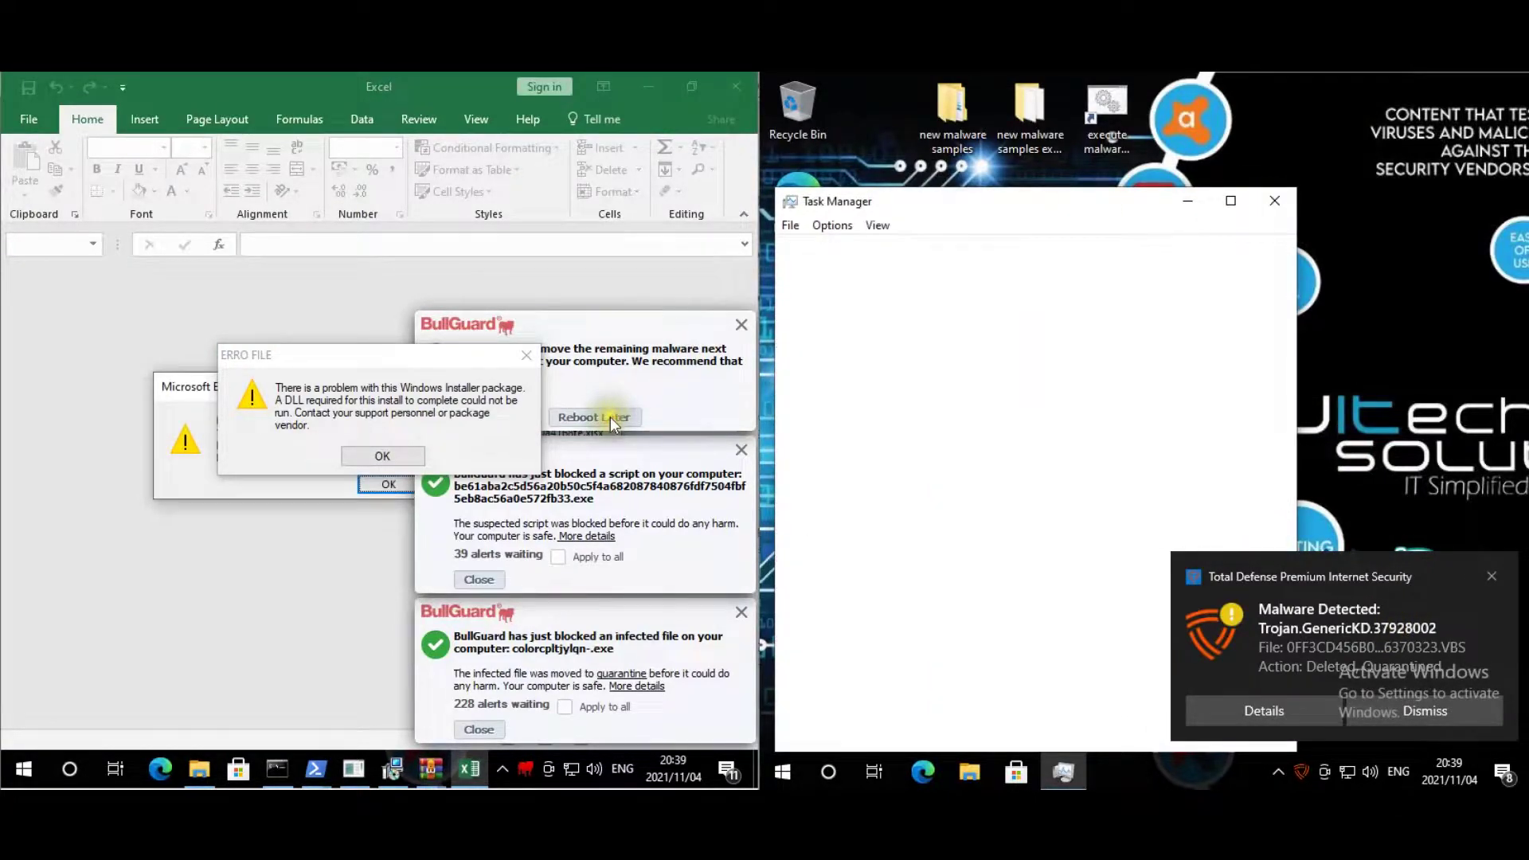
- Postpone BullGuard's recommended reboot, and dismiss the ERRO FILE warning and the Excel warning on the BullGuard machine
left_click(610, 417)
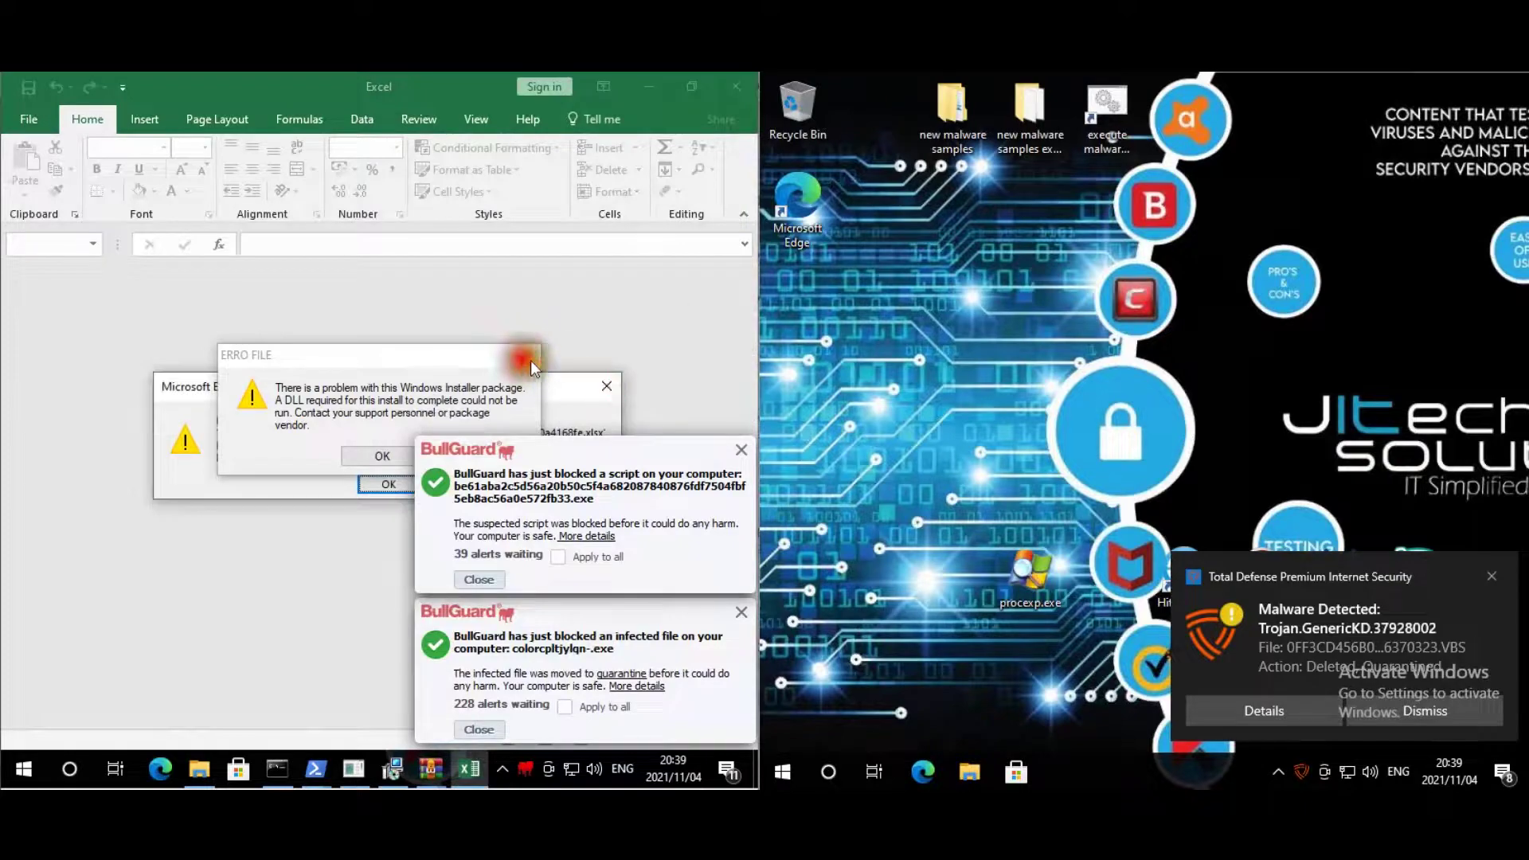
left_click(530, 359)
left_click(610, 387)
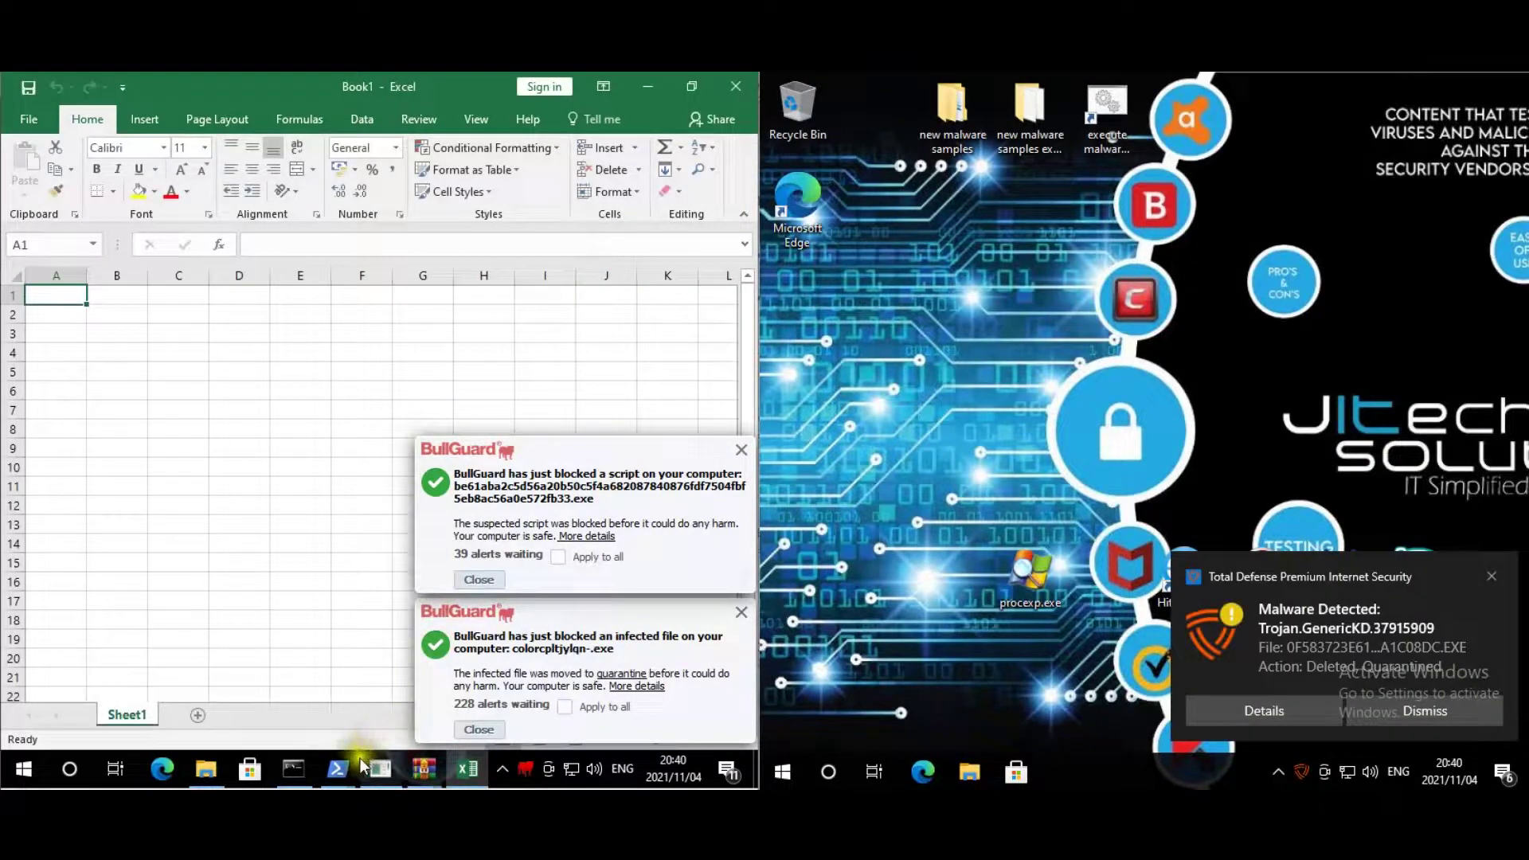
- Bring the PowerShell window with the Execution Policy Change prompt to the front on the BullGuard machine
left_click(335, 774)
left_click(276, 710)
left_click(335, 769)
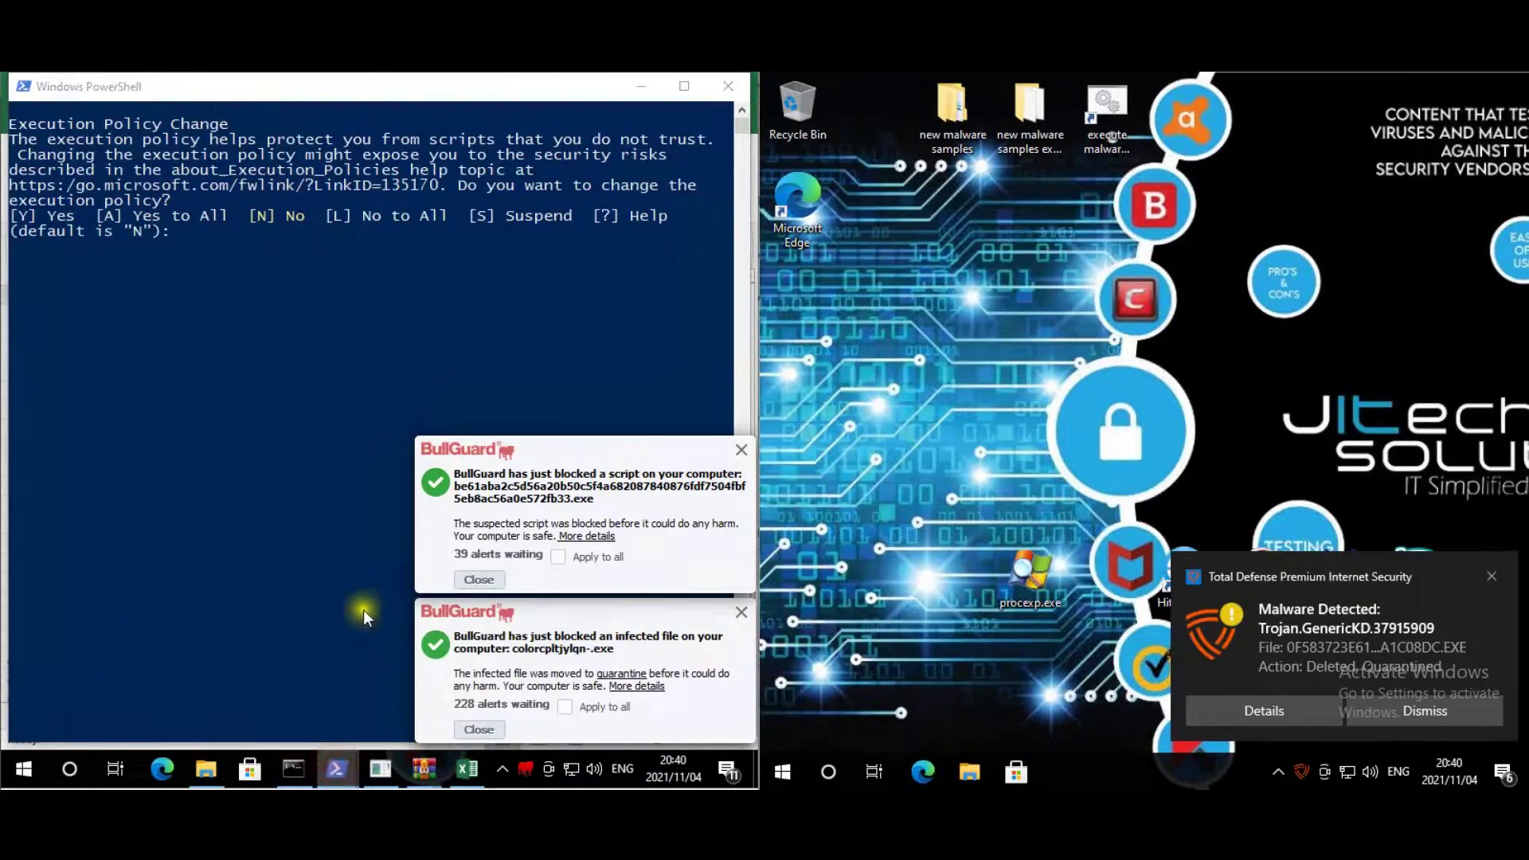
left_click(409, 626)
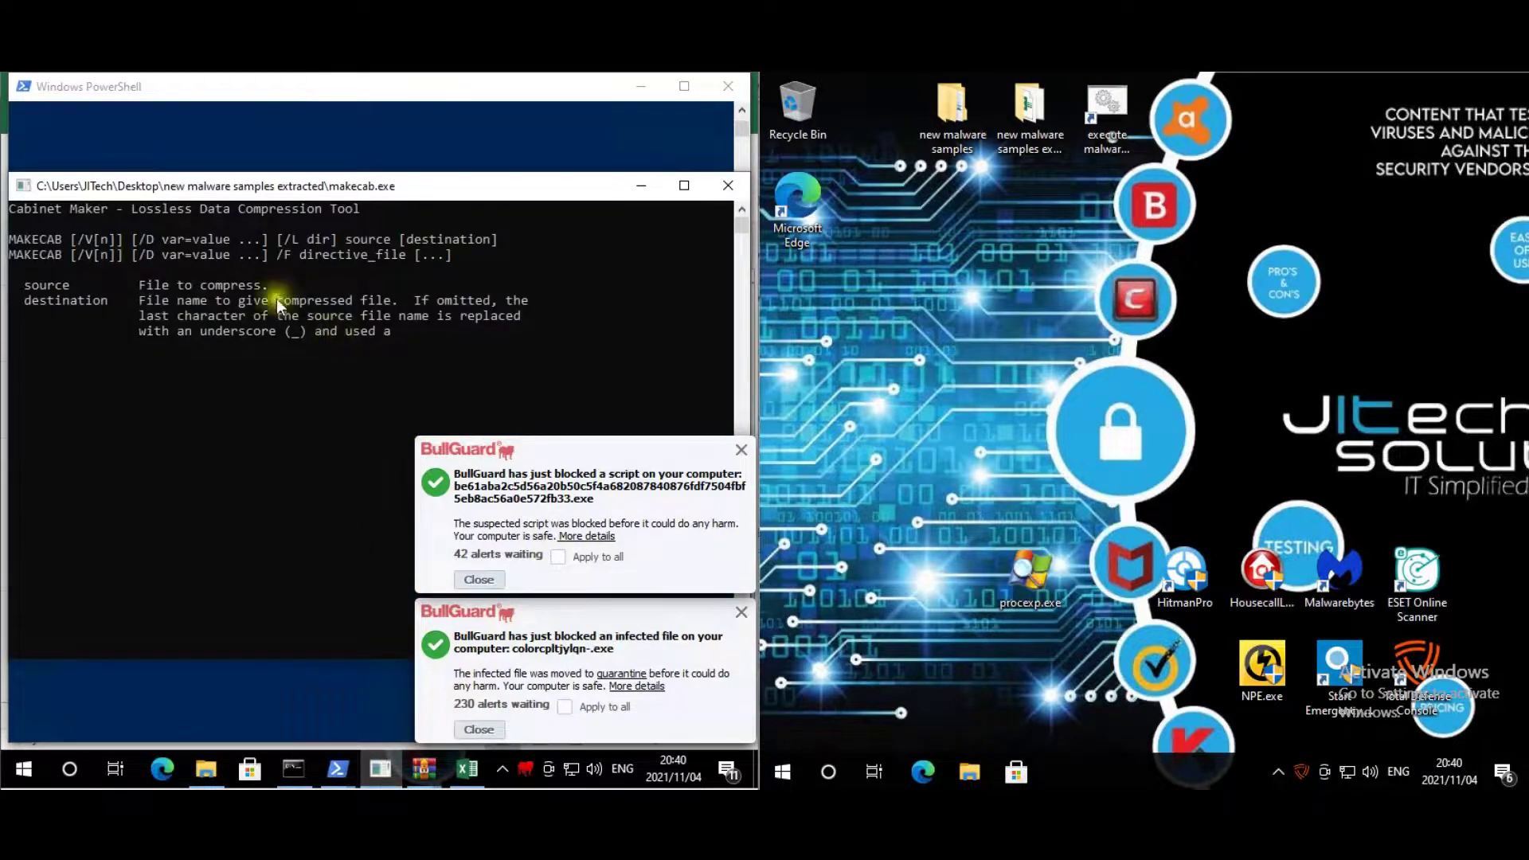
- Move the makecab.exe console aside and close the blank Book1 workbook on the BullGuard machine
left_click_drag(319, 192, 232, 170)
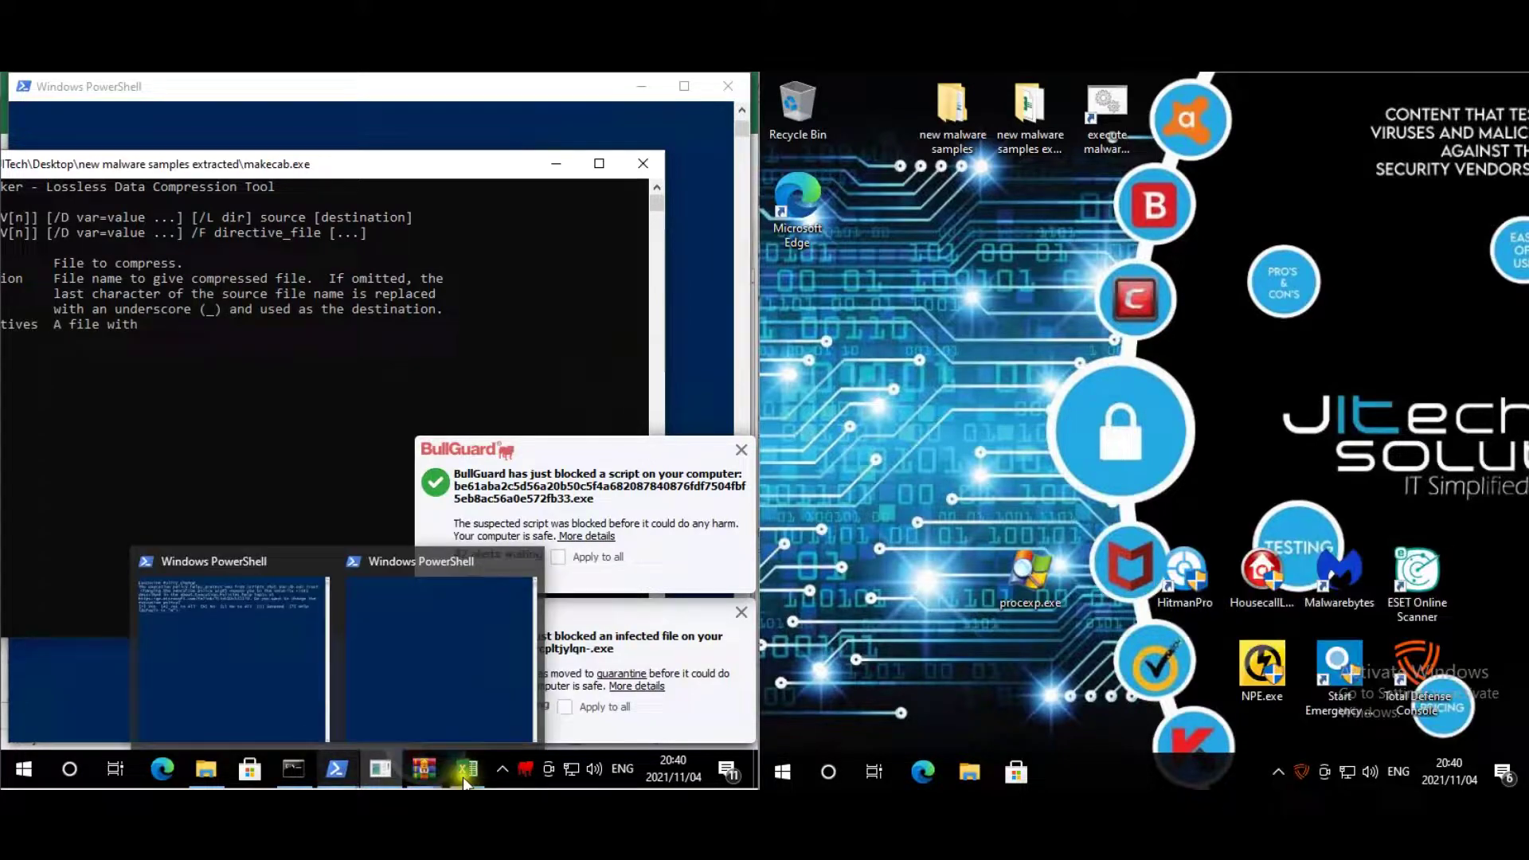
mouse_move(466, 780)
left_click(478, 748)
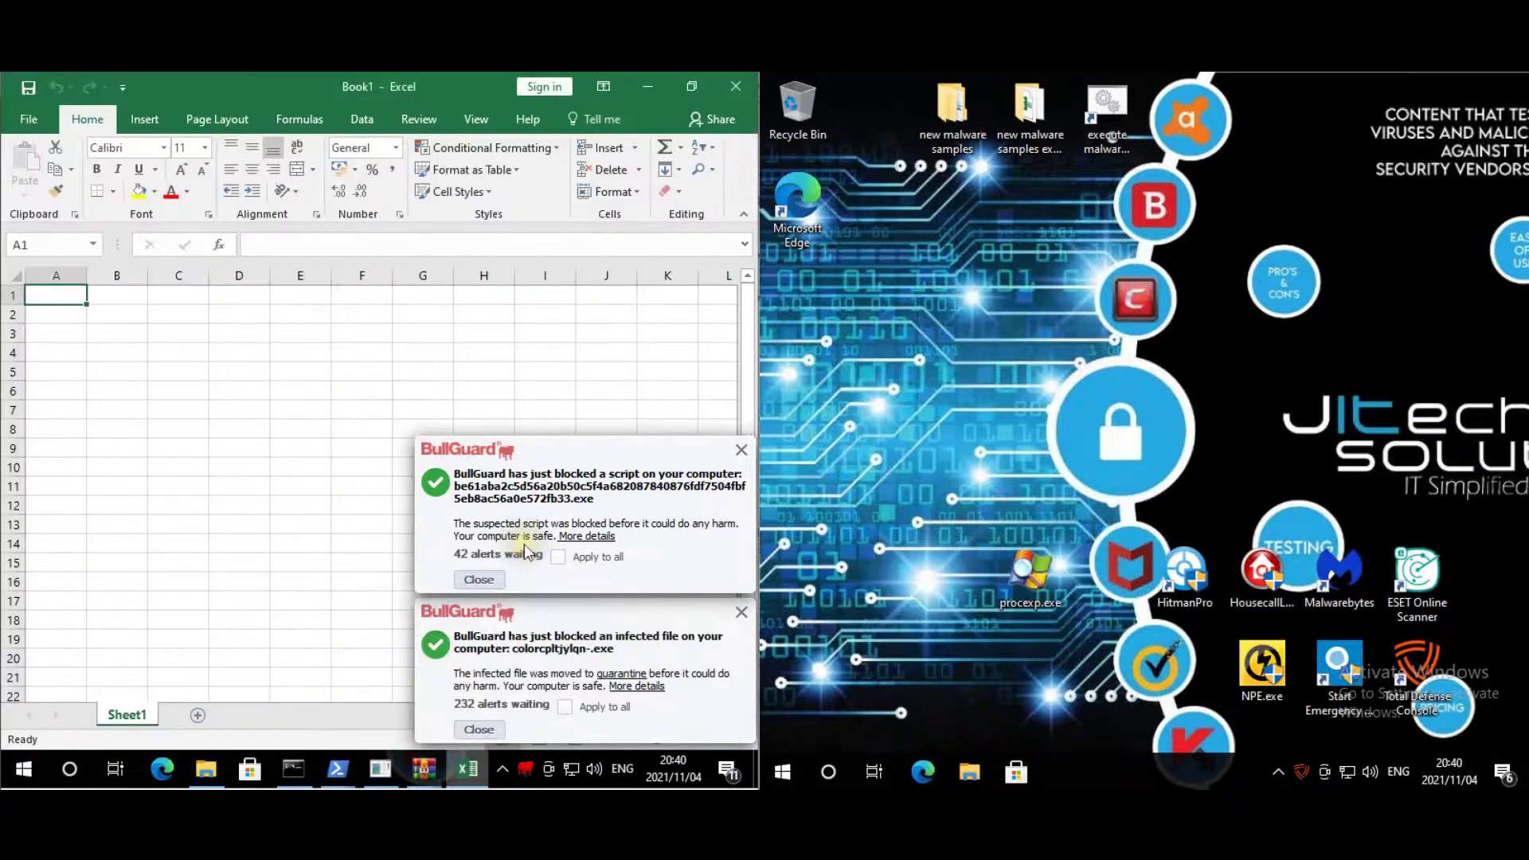
left_click(731, 89)
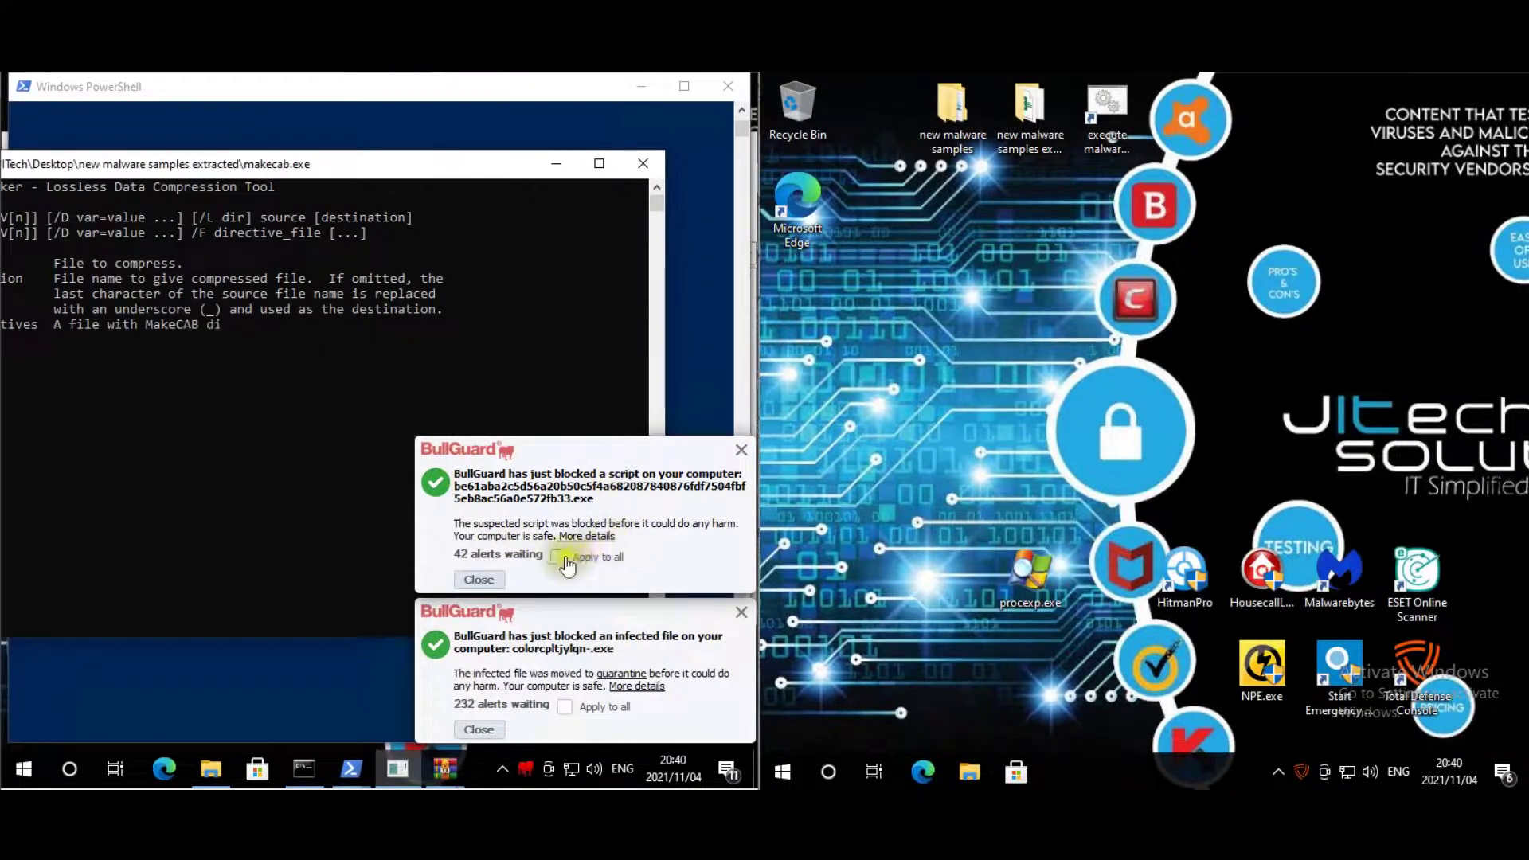
- Dismiss BullGuard's blocked-script and infected-file alerts, applying to all infected-file alerts, and acknowledge the missing app association error
left_click(478, 579)
left_click(565, 706)
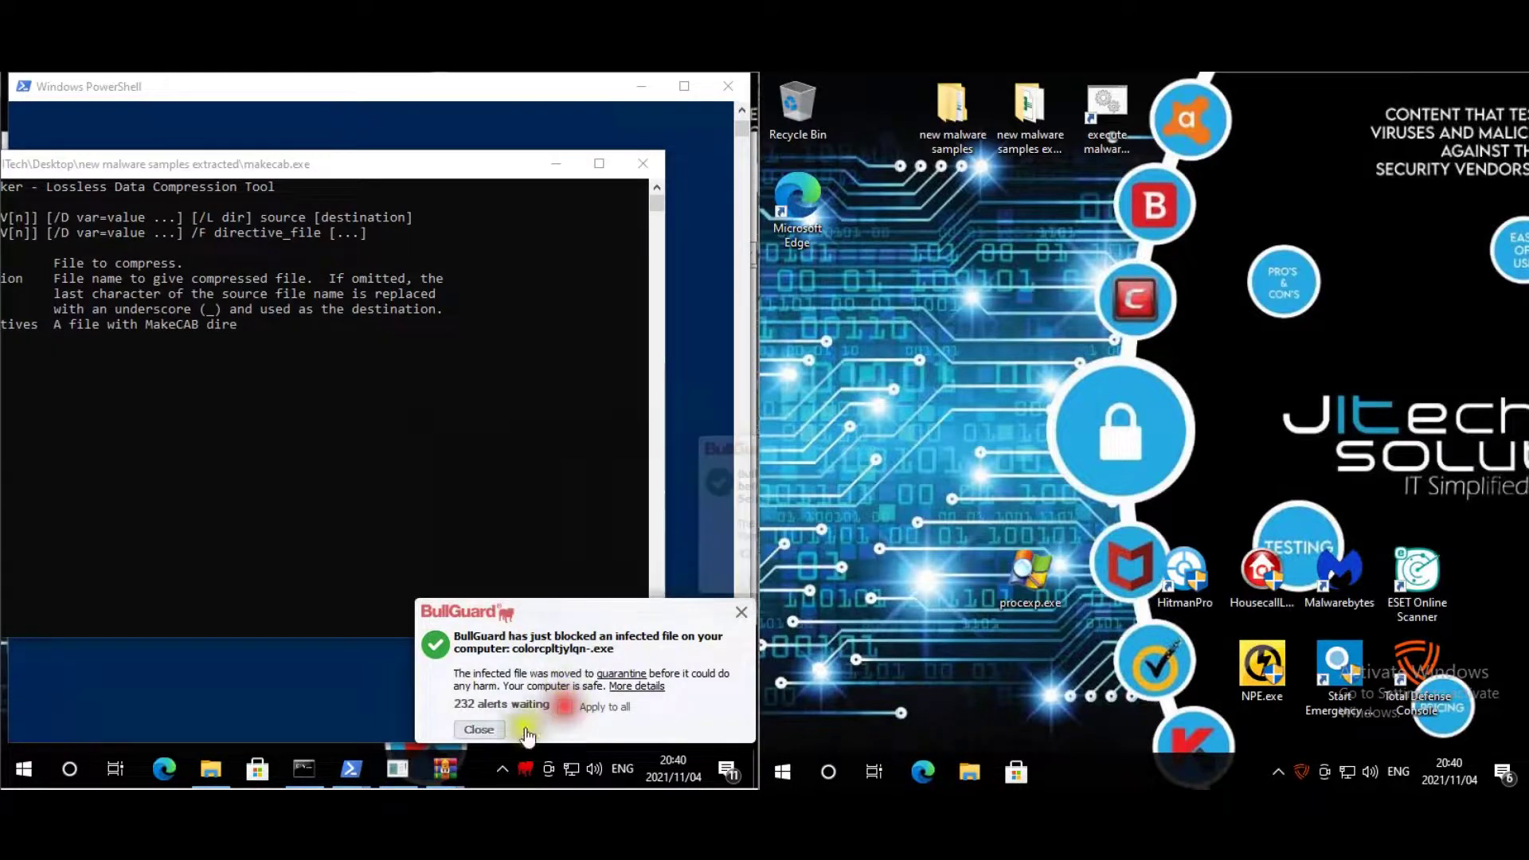
left_click(482, 731)
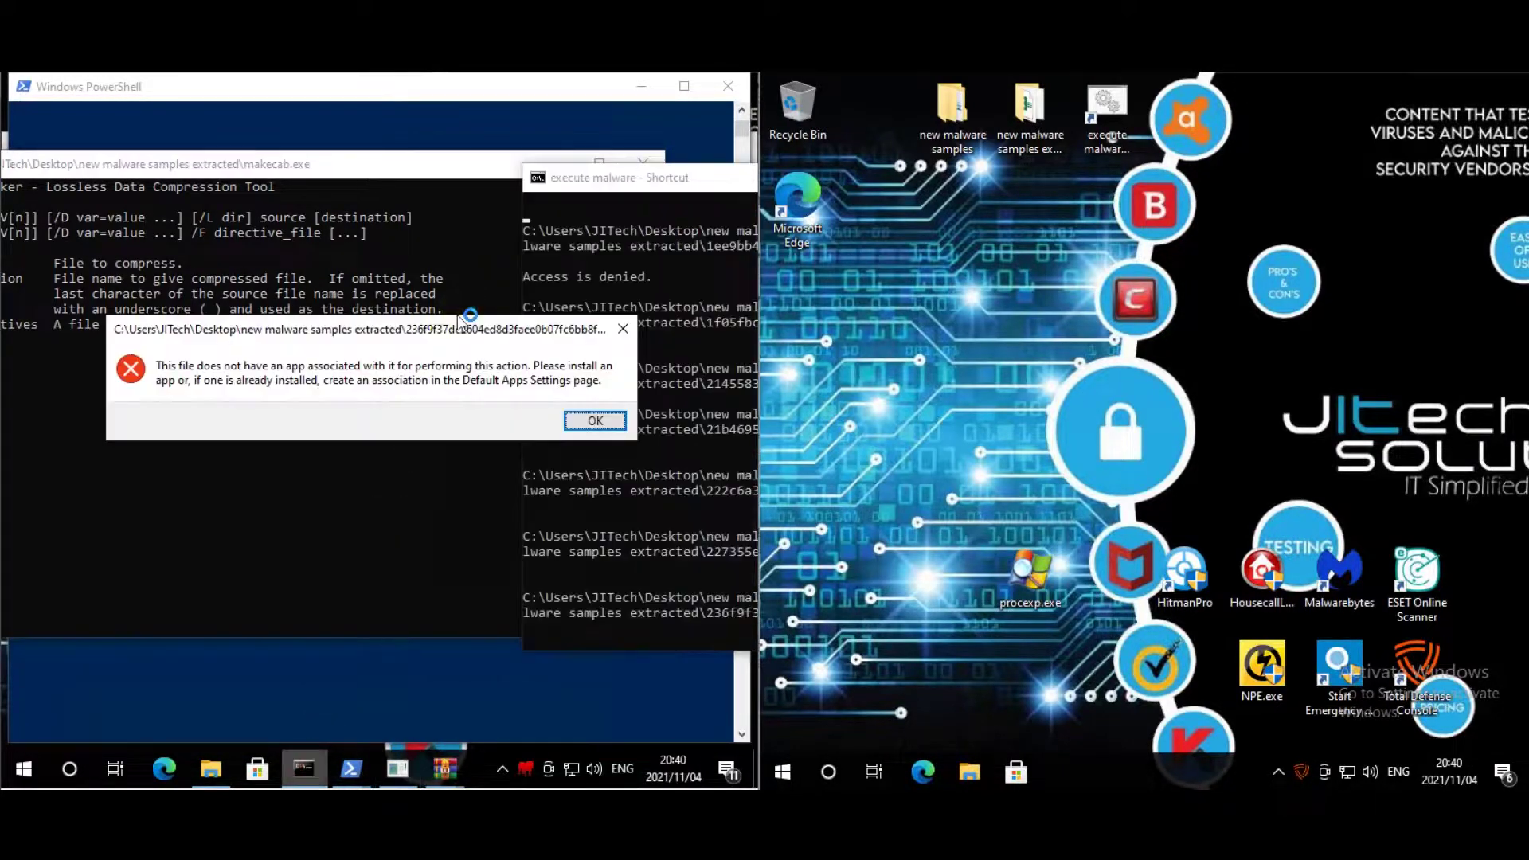
key("Return")
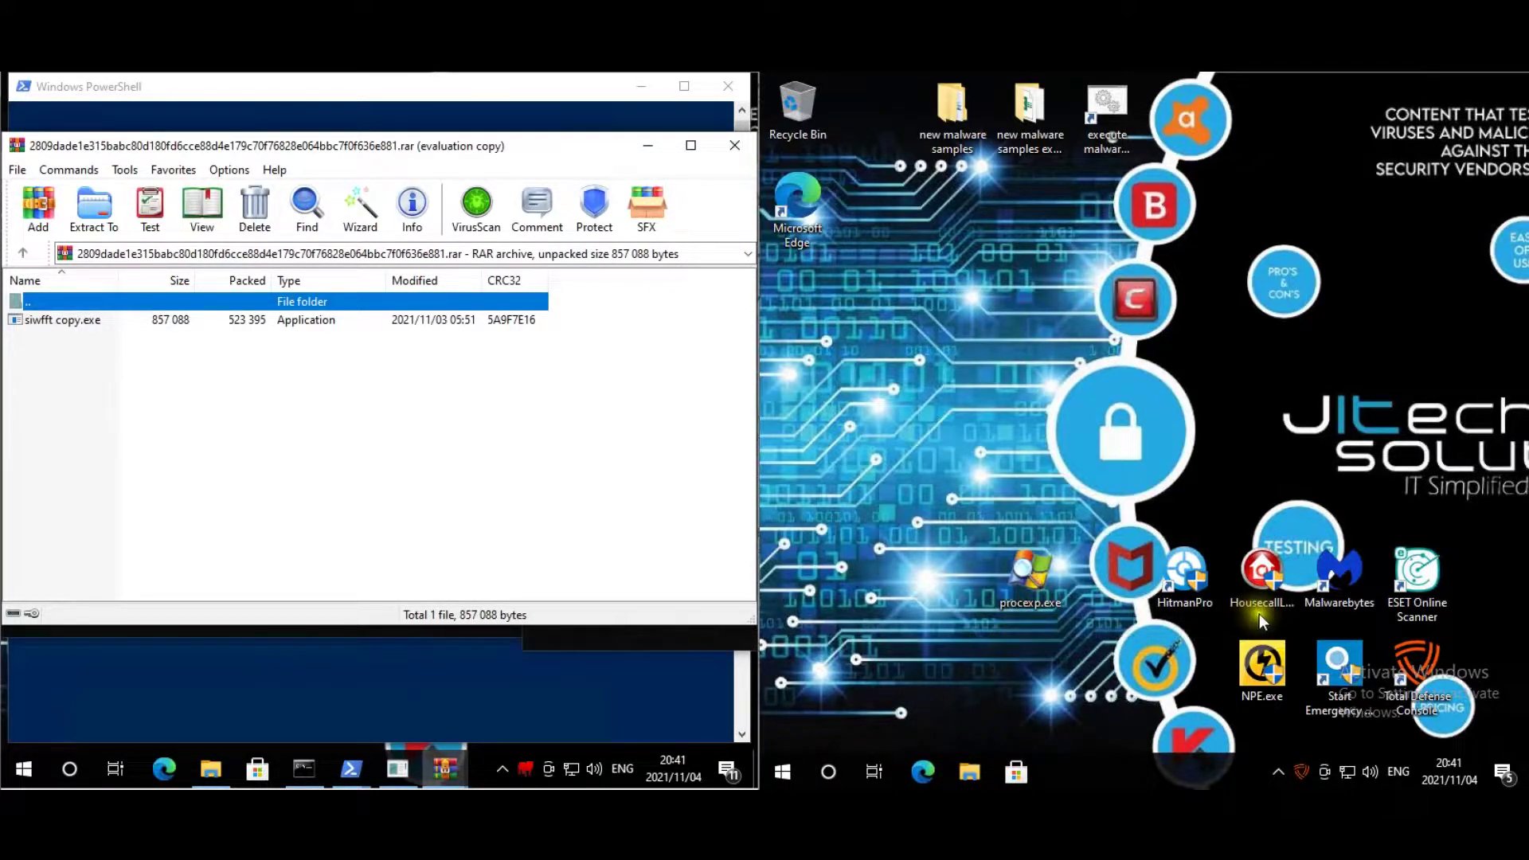
right_click(786, 769)
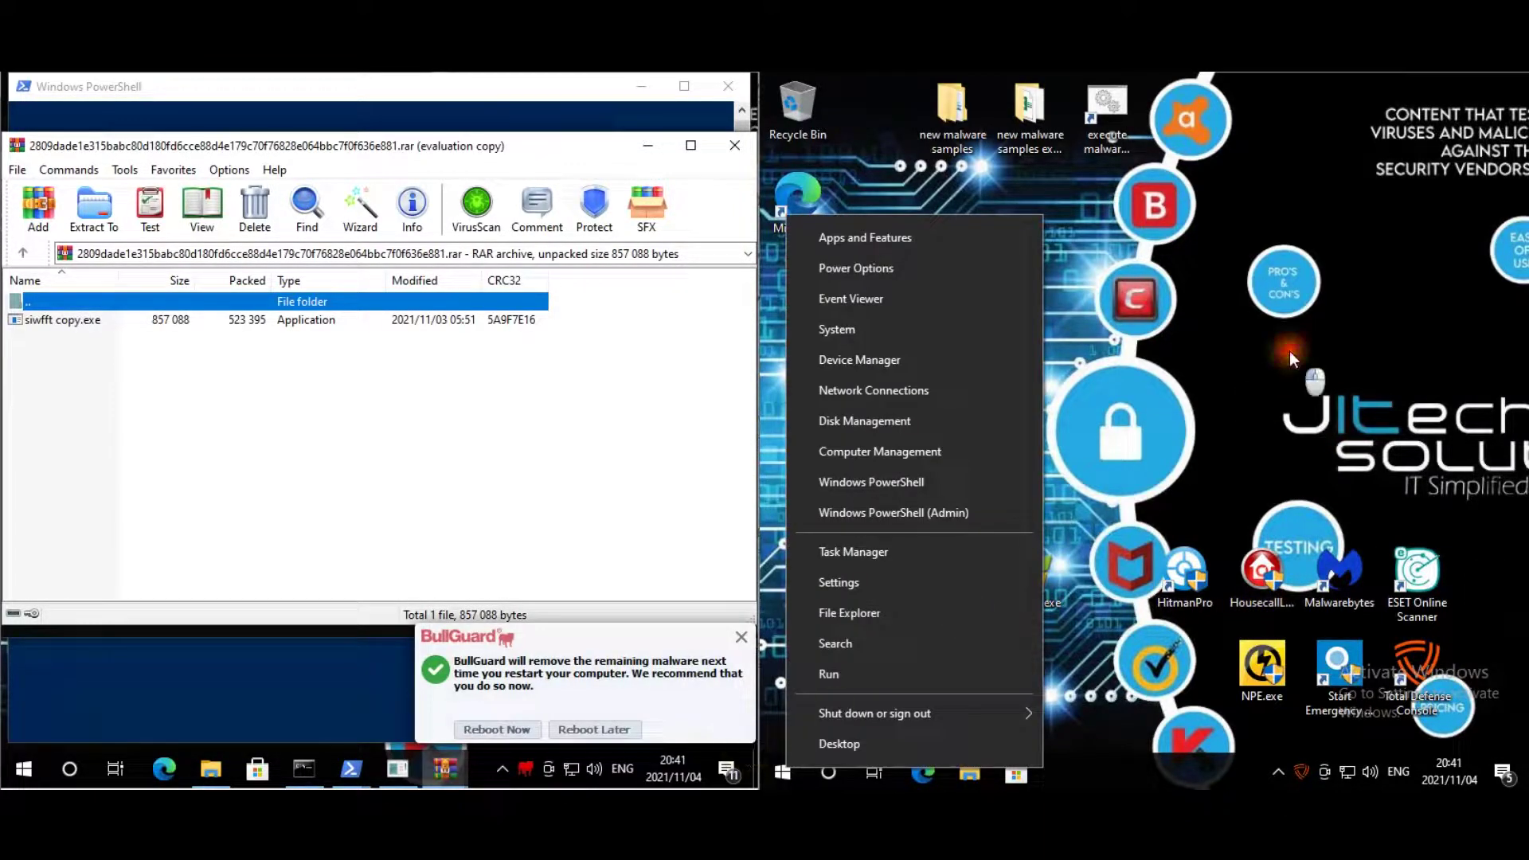
left_click(1288, 351)
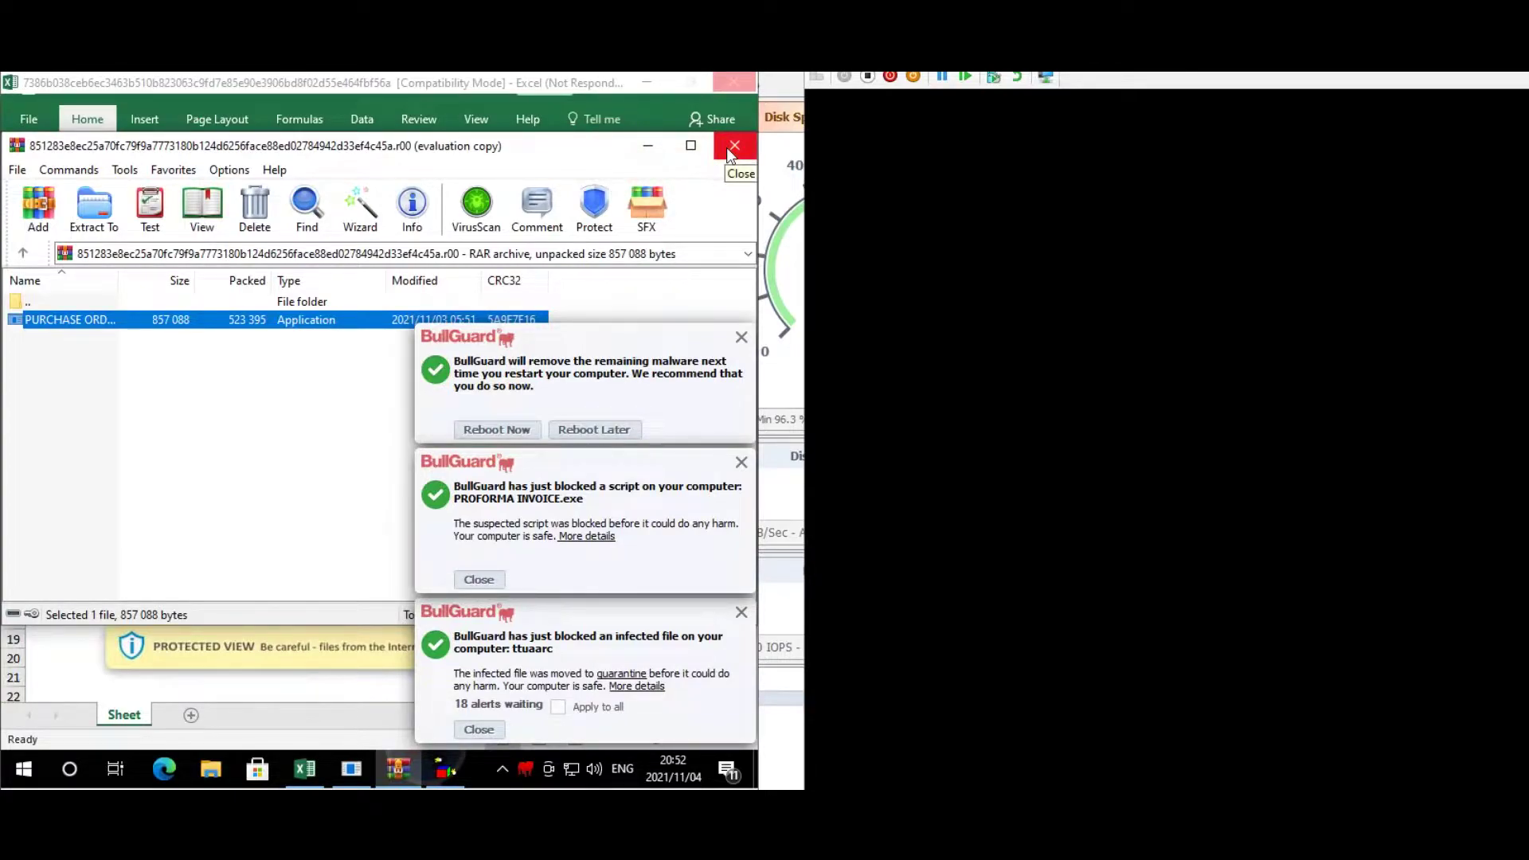
- Postpone BullGuard's reboot, dismiss the Windows Script Host error and close the WinRAR archive on the BullGuard machine
left_click(594, 429)
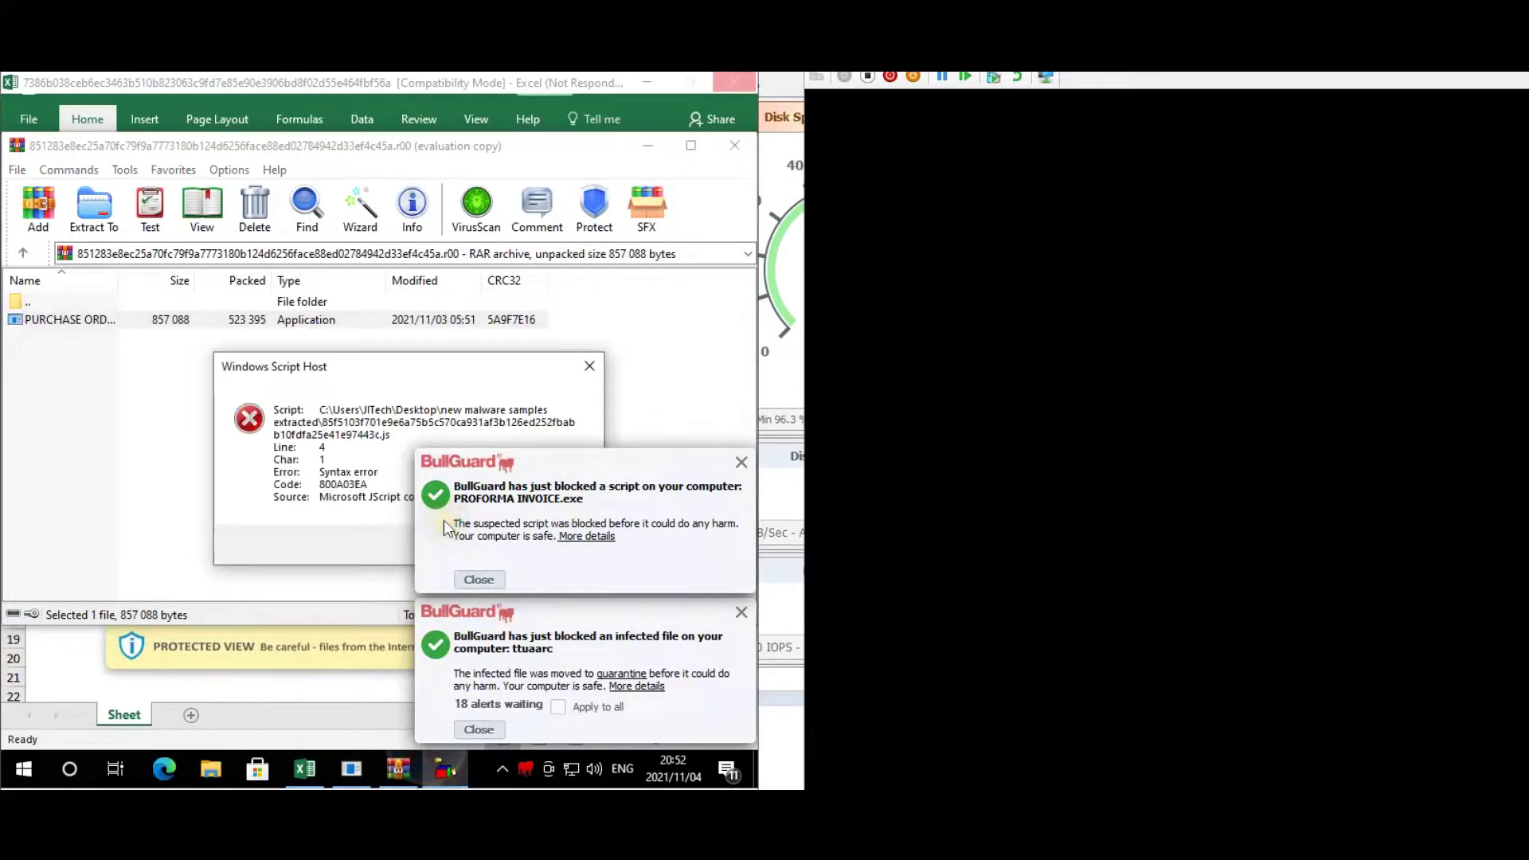
key("Return")
left_click(320, 348)
left_click(736, 147)
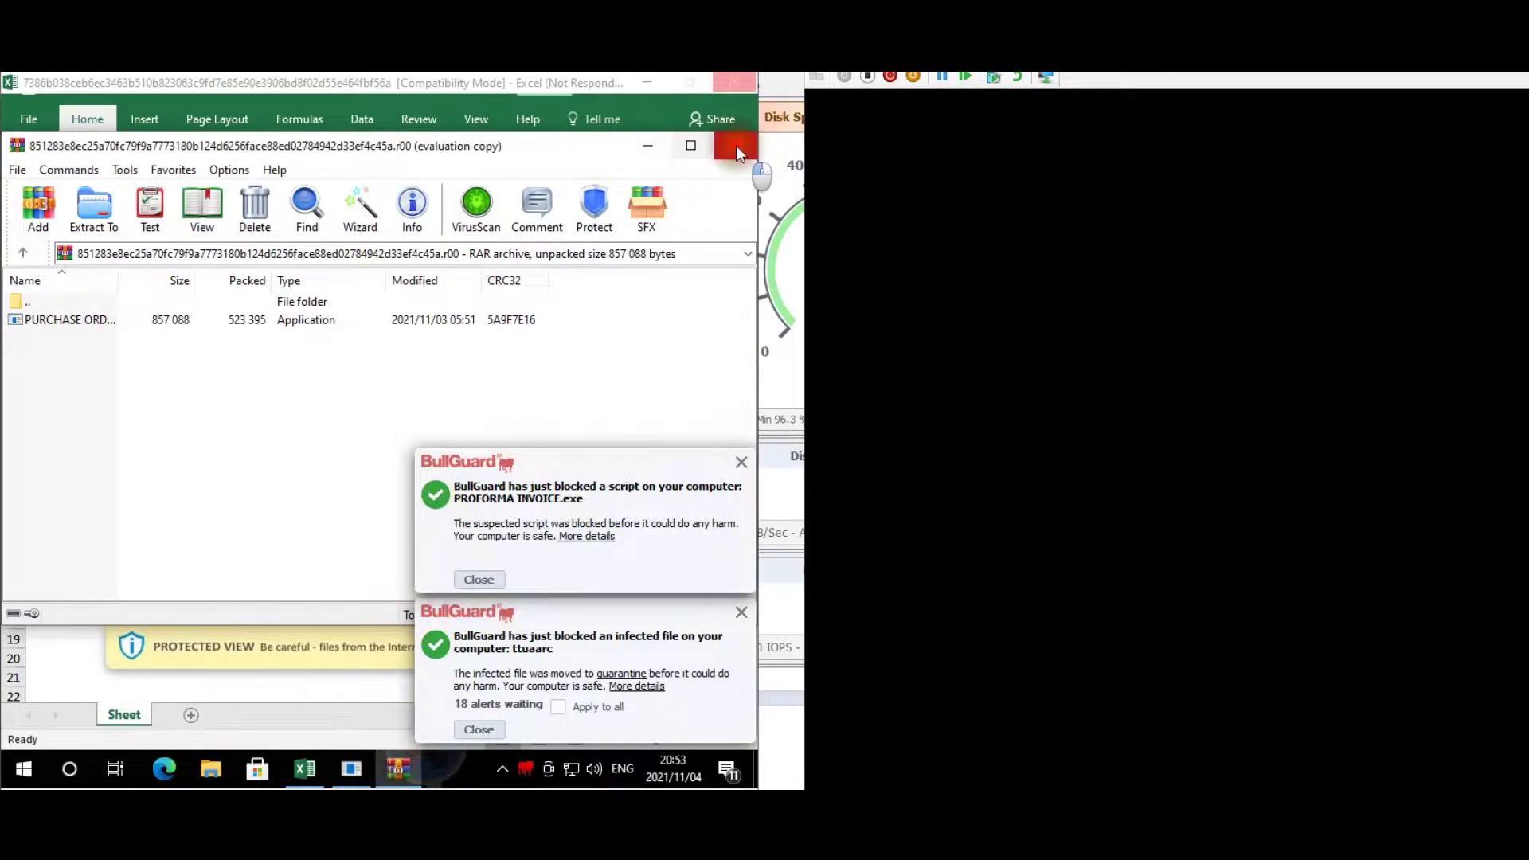
left_click(419, 420)
key("Return")
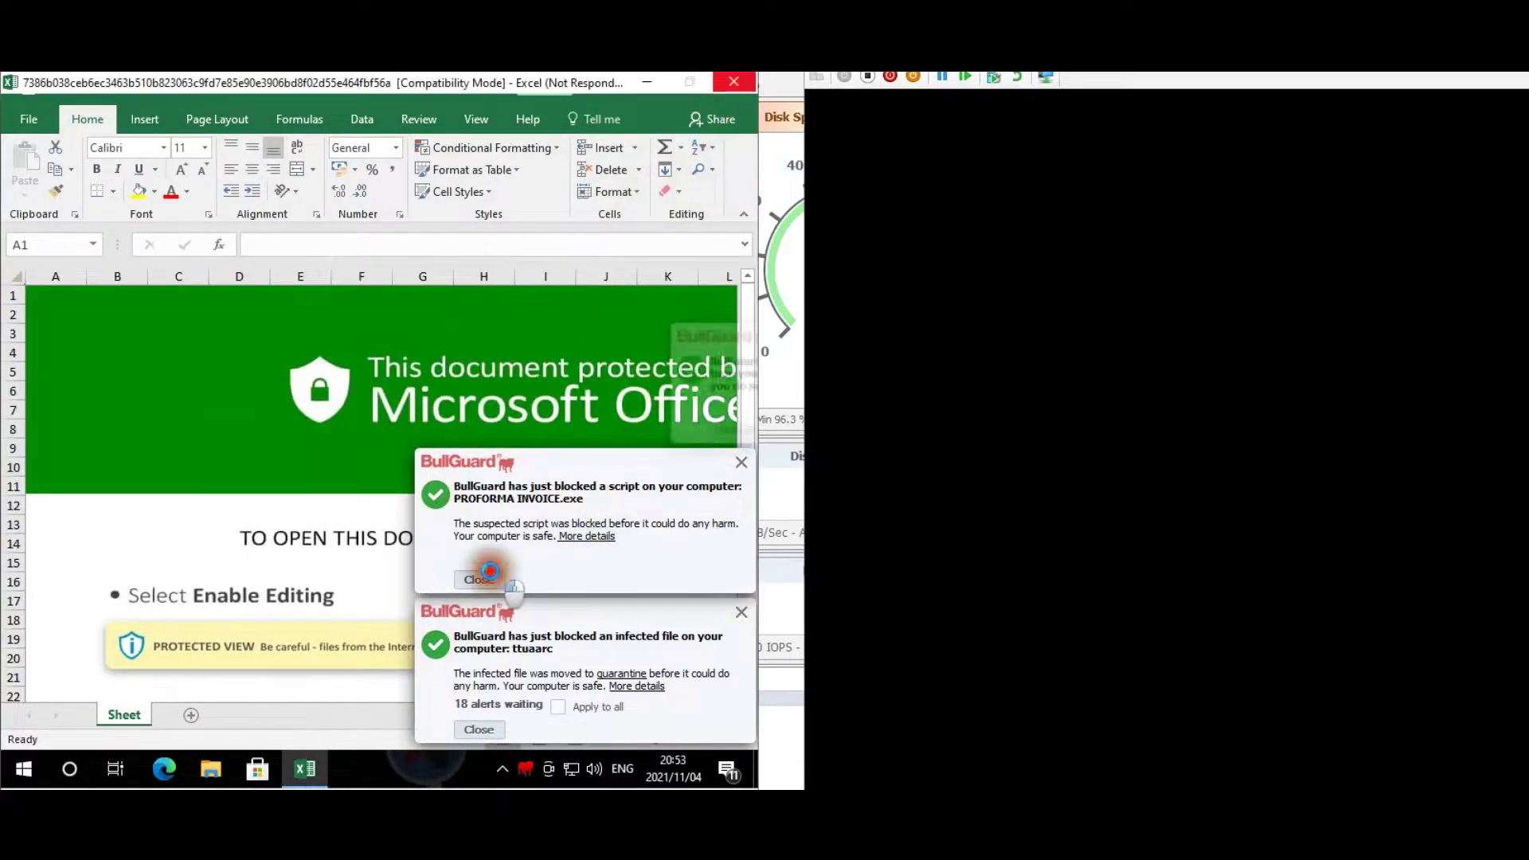
- Dismiss BullGuard's remaining blocked-script and infected-file alerts and accept its recommended reboot immediately
left_click(479, 578)
left_click(484, 733)
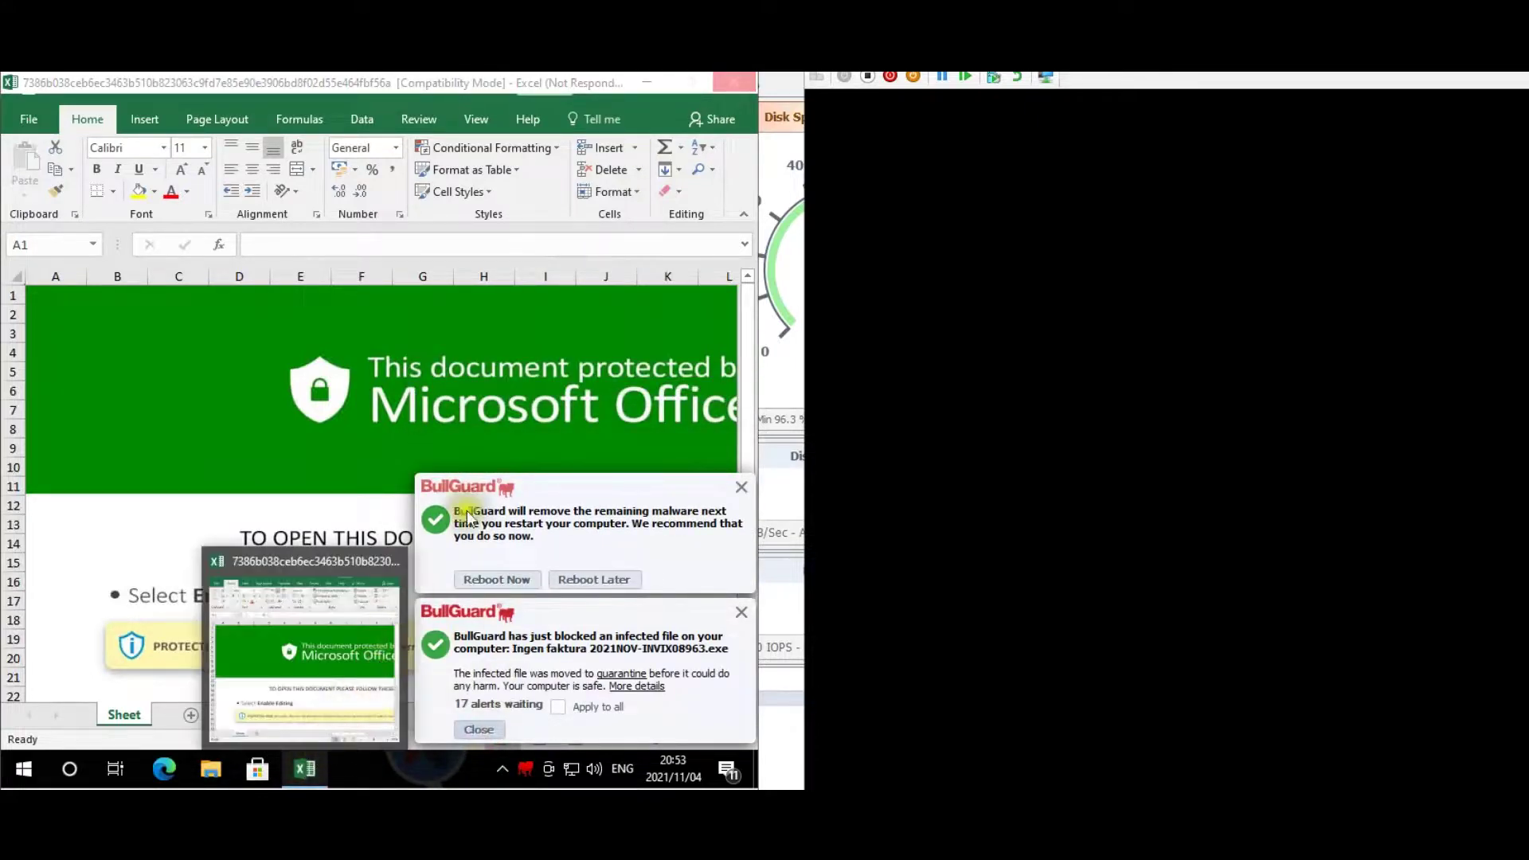
left_click(524, 582)
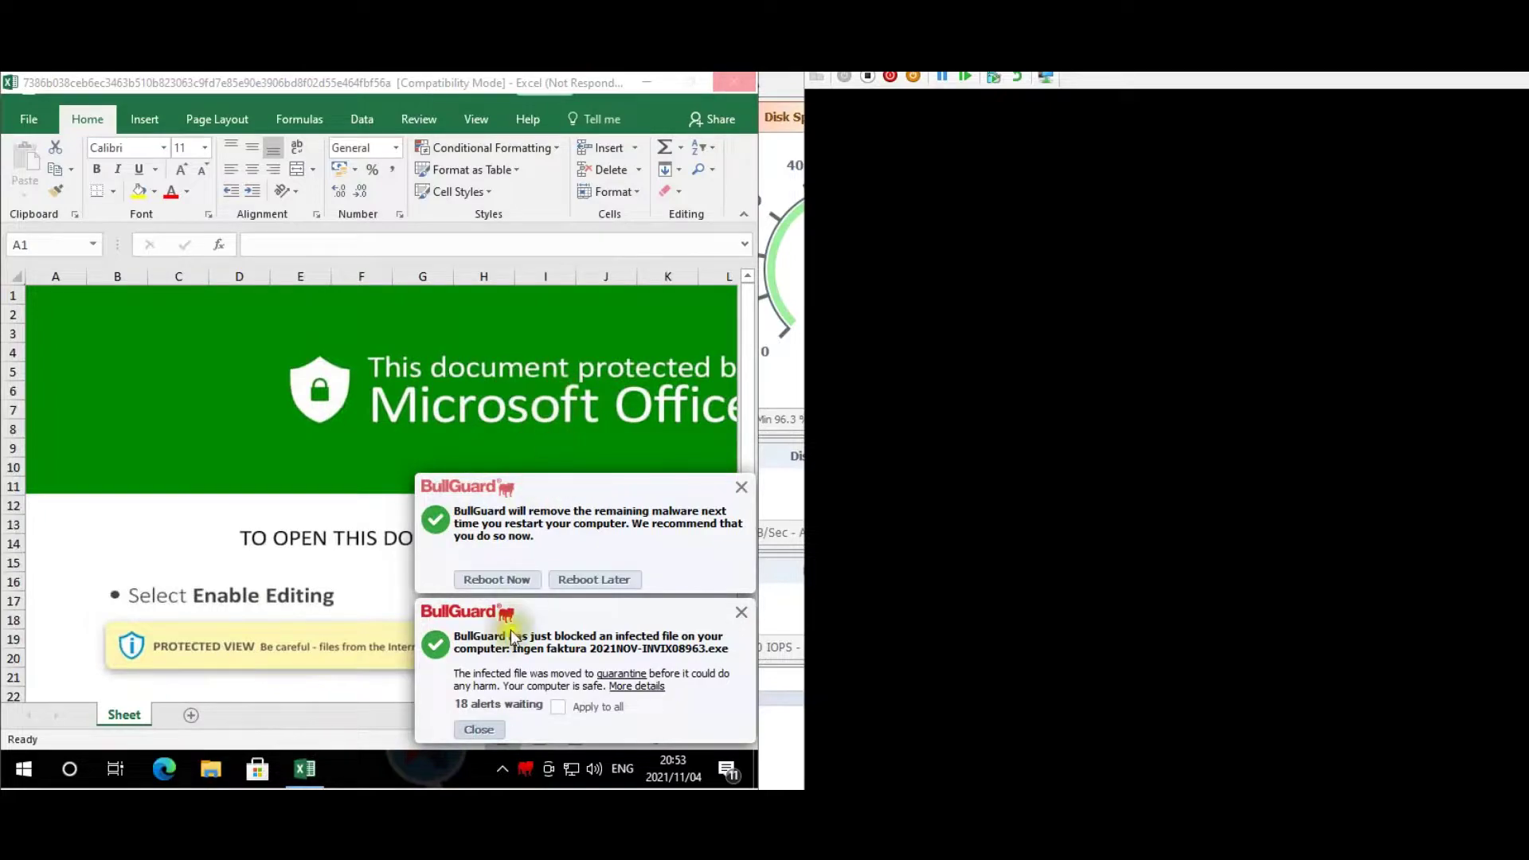
left_click(493, 732)
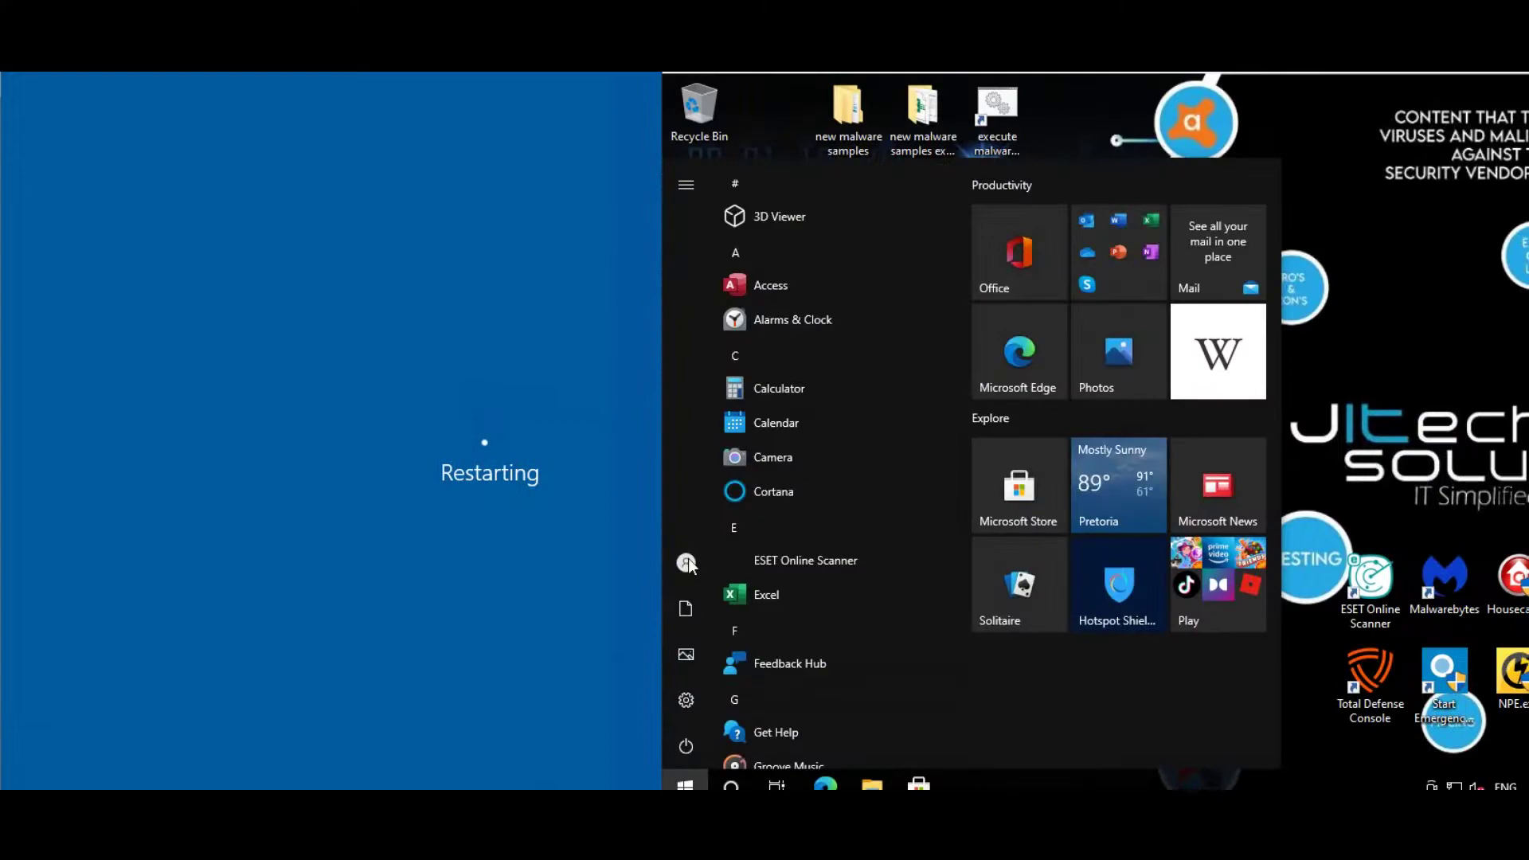
- Leave the Start menu and open the Total Defense Console on the Total Defense machine
left_click(687, 563)
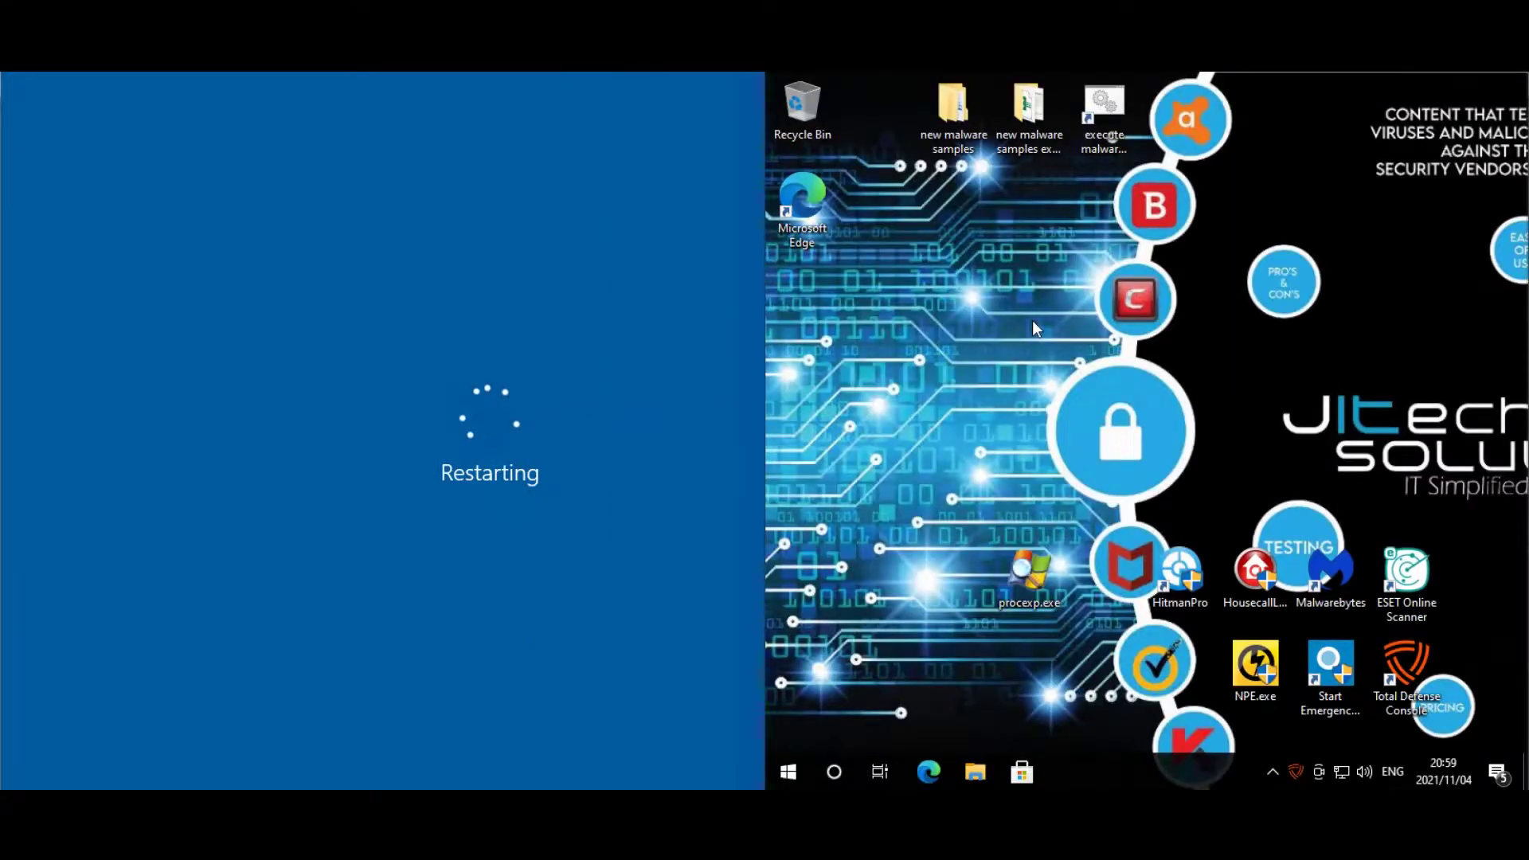
double_click(1407, 680)
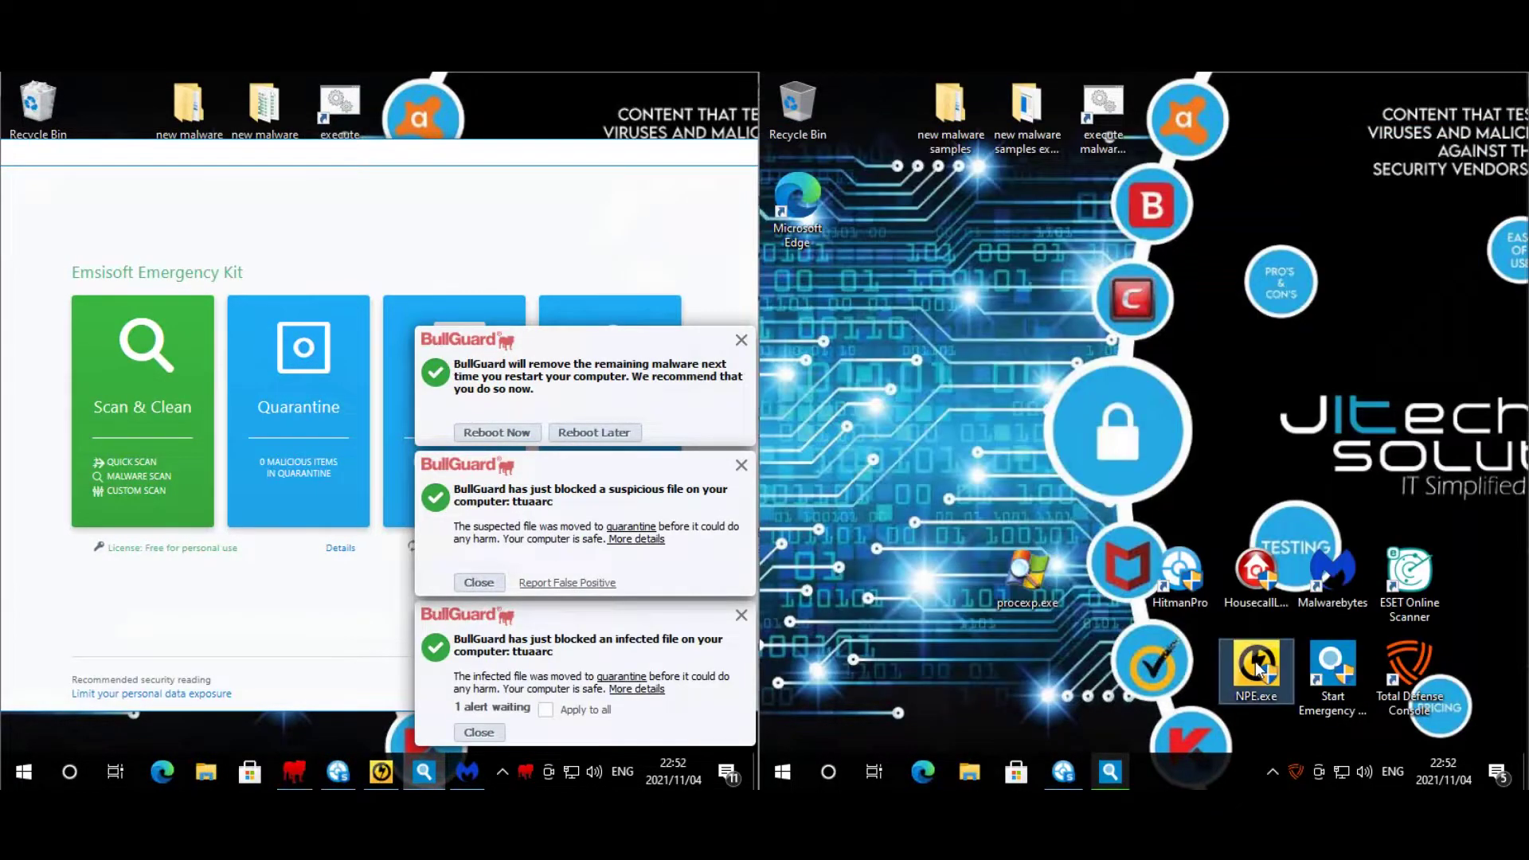
- Launch Norton Power Eraser on the Total Defense machine, and bring its scan and the HitmanPro window to the front
double_click(1255, 661)
left_click(1161, 772)
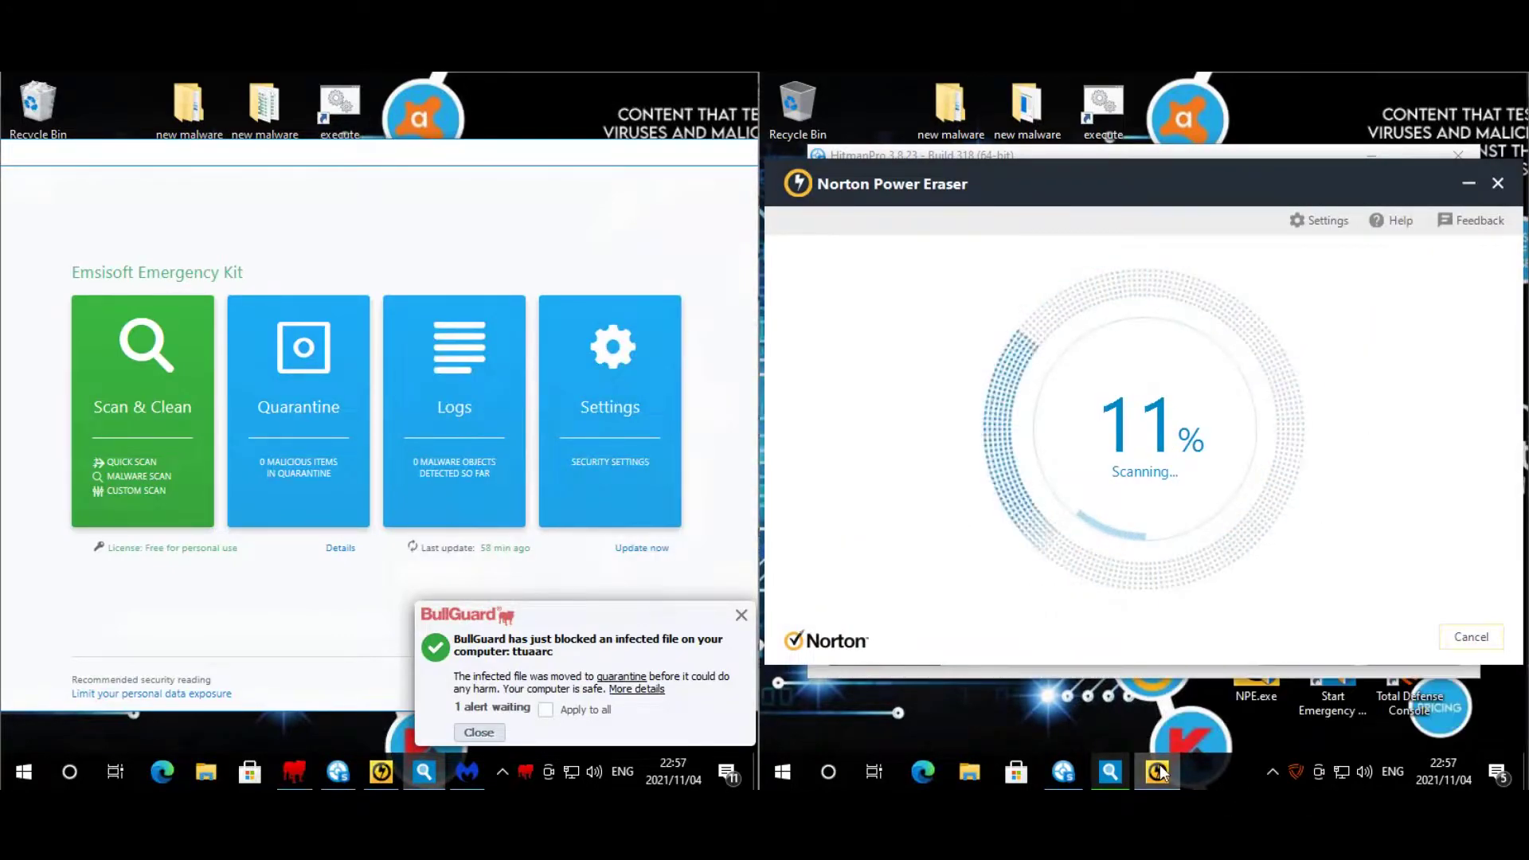
left_click(1063, 772)
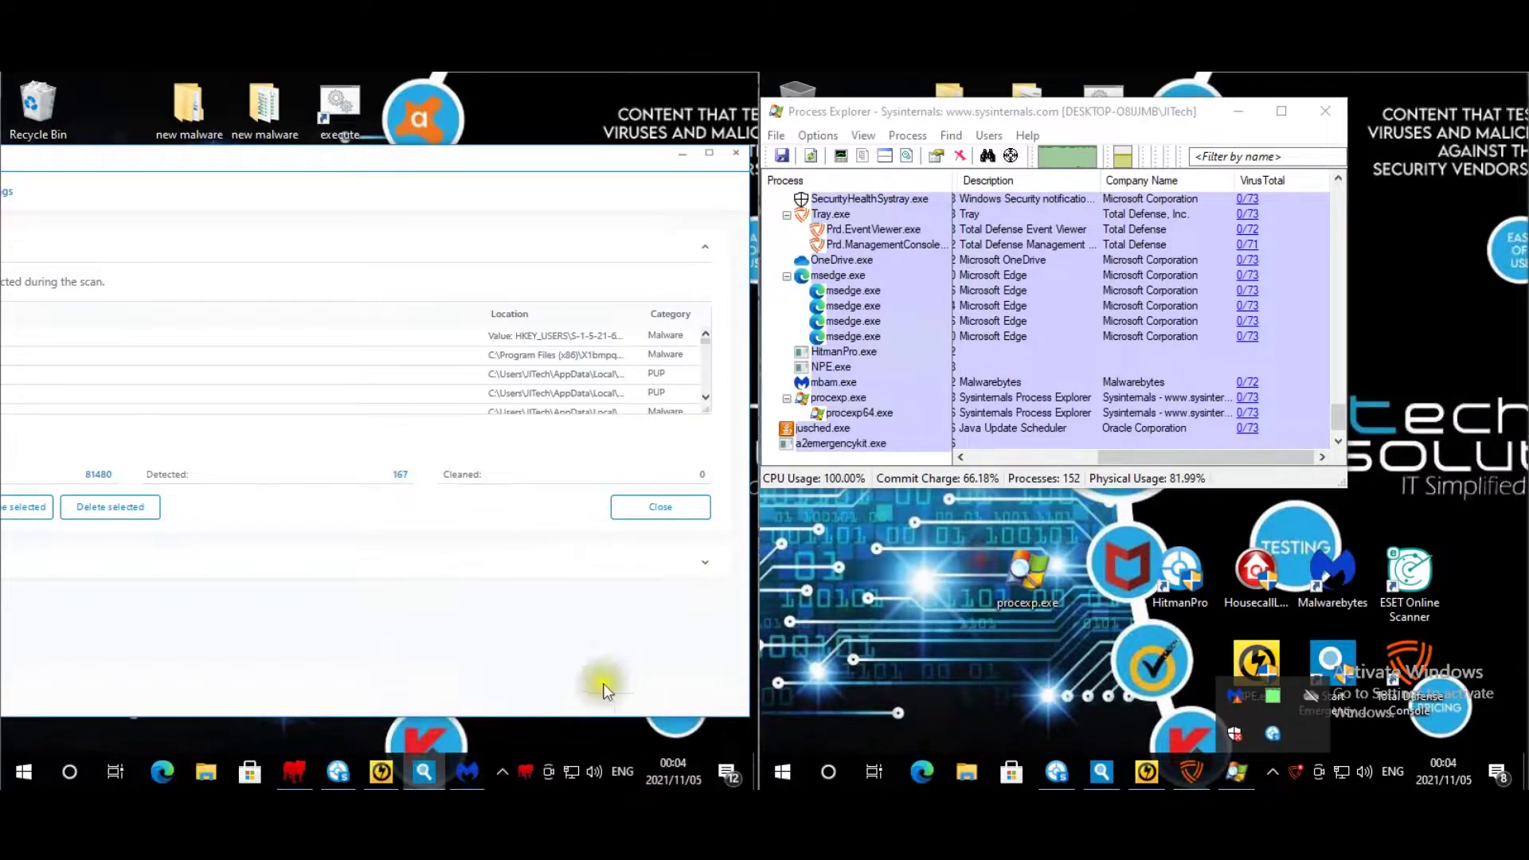
- Review HitmanPro's scan results on the BullGuard machine from the first entry, inspecting the ttuaarc, PROFORMA INVOICE.exe and etudztjttbf.exe detections
left_click(338, 771)
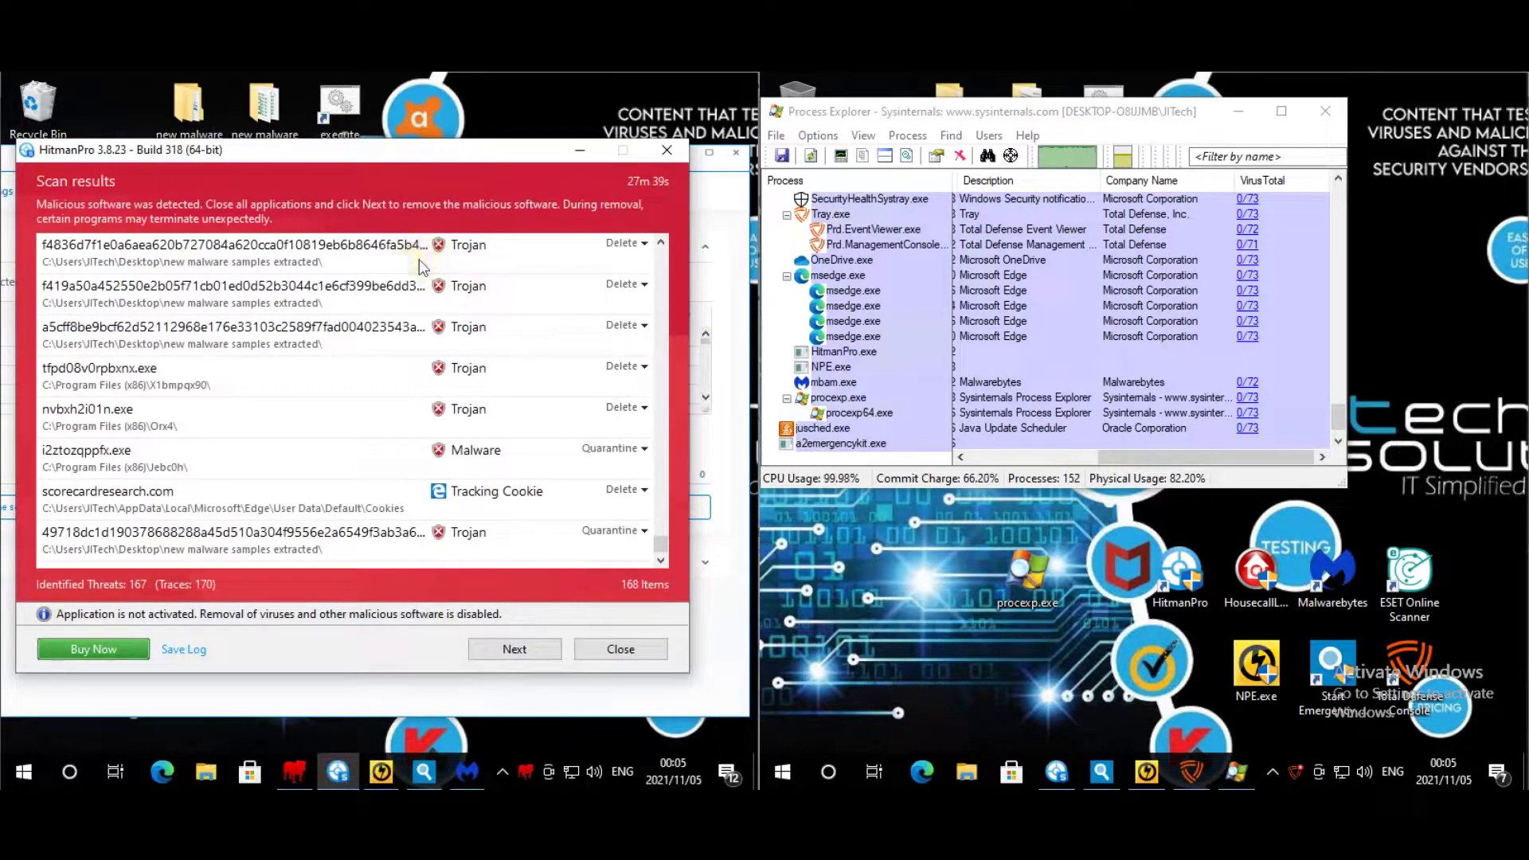
left_click_drag(658, 553, 663, 239)
left_click(510, 265)
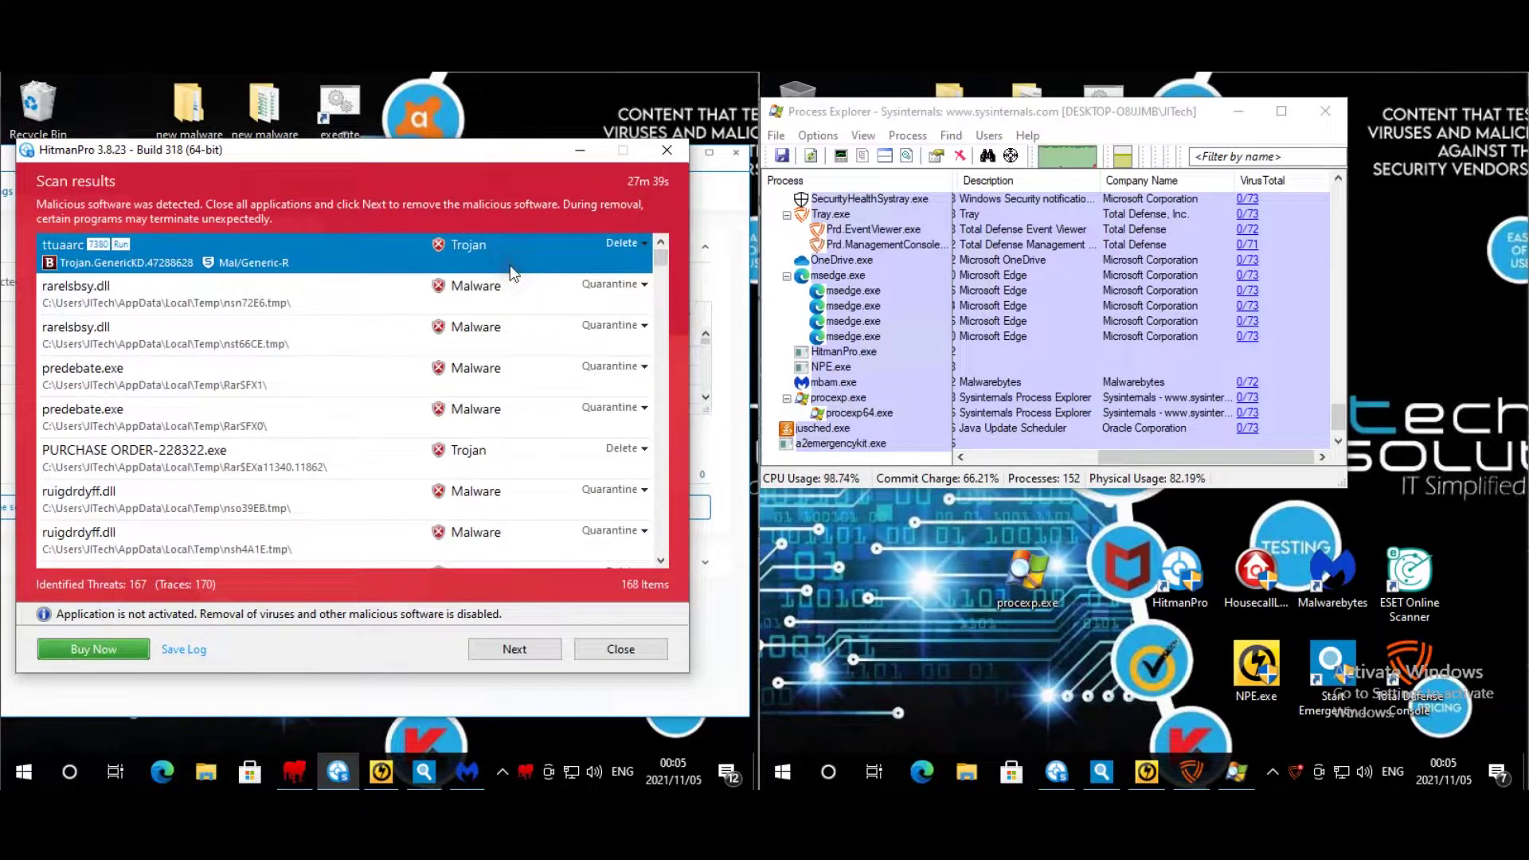
left_click(665, 564)
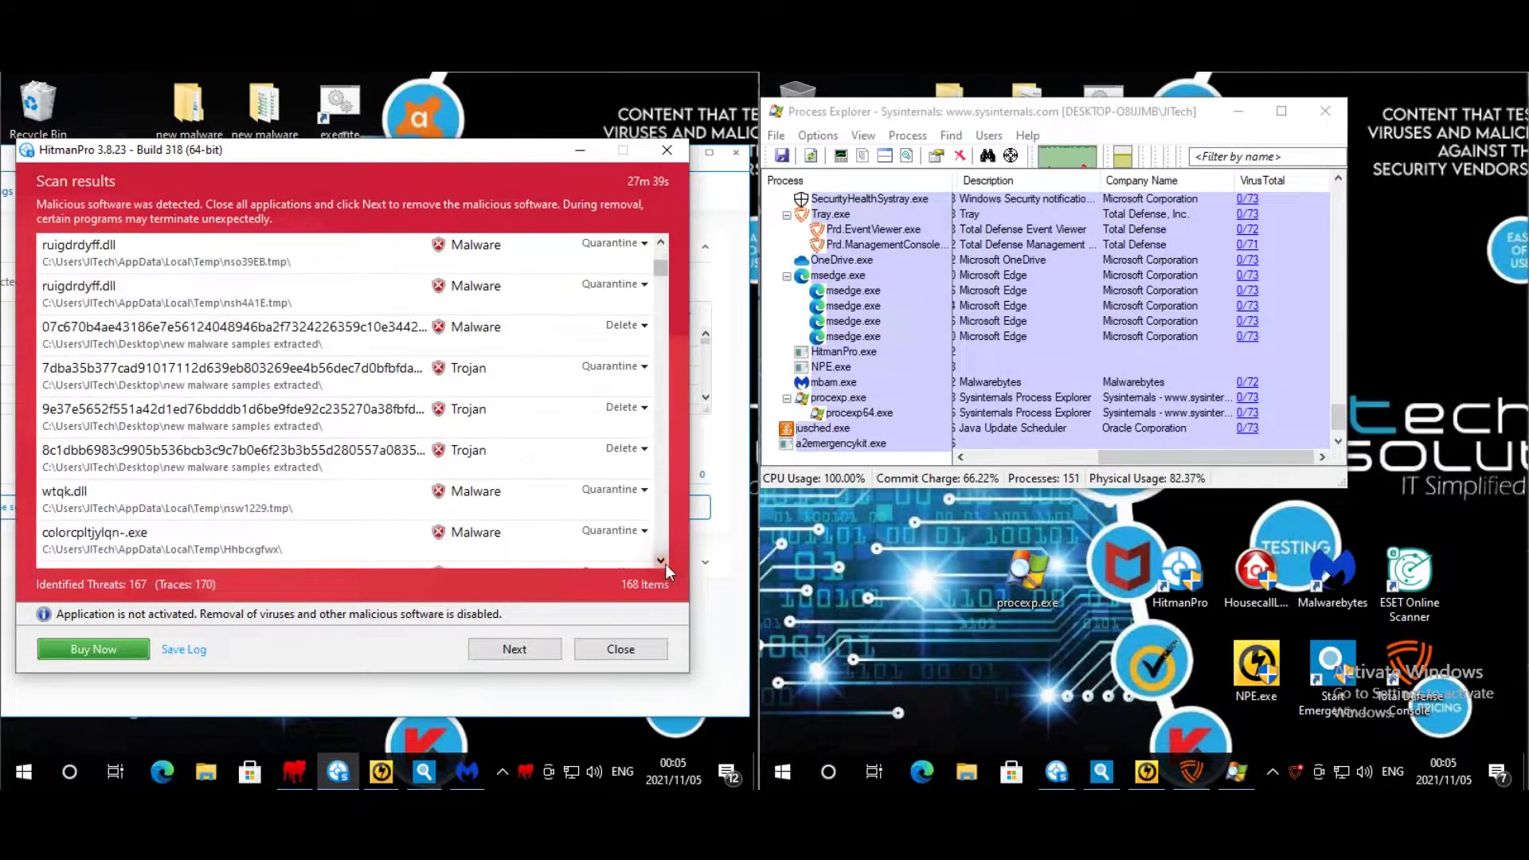
left_click(660, 561)
left_click(661, 561)
left_click(661, 560)
left_click(660, 561)
left_click(661, 561)
left_click(661, 560)
left_click(661, 561)
left_click(661, 561)
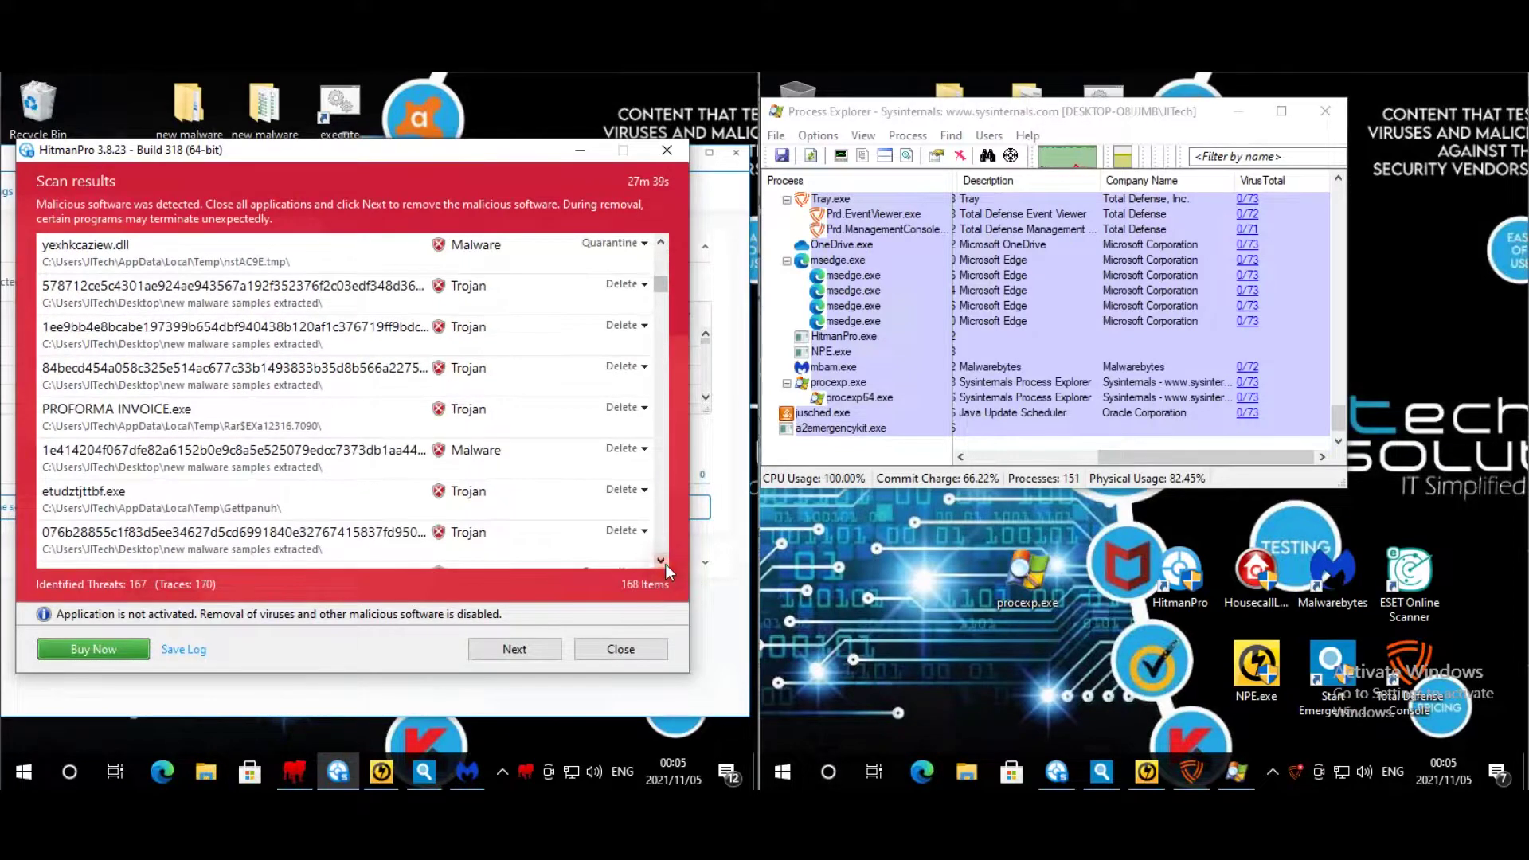
left_click(424, 426)
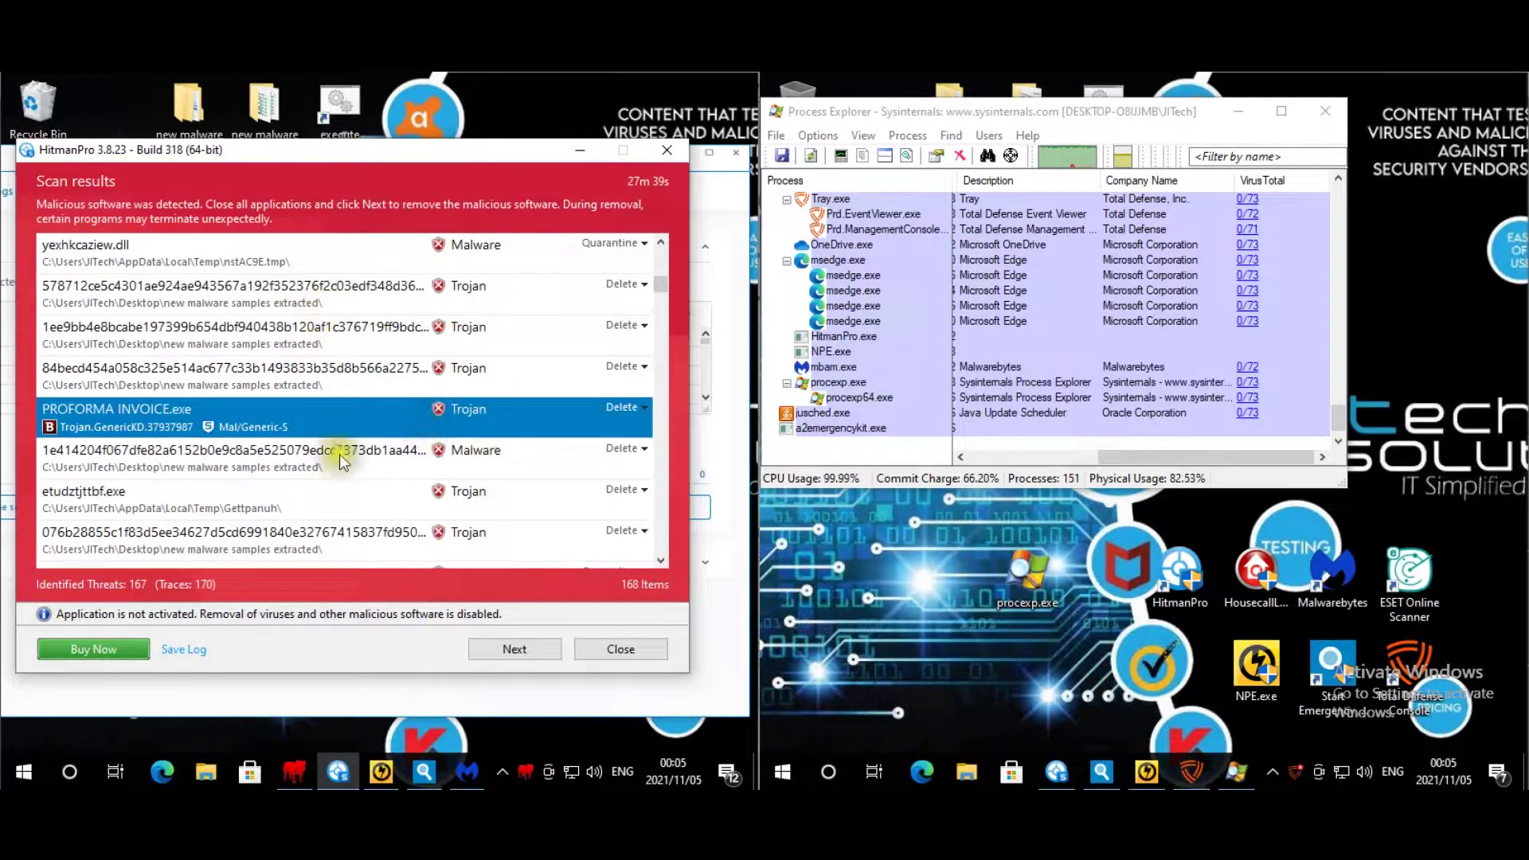
left_click(312, 492)
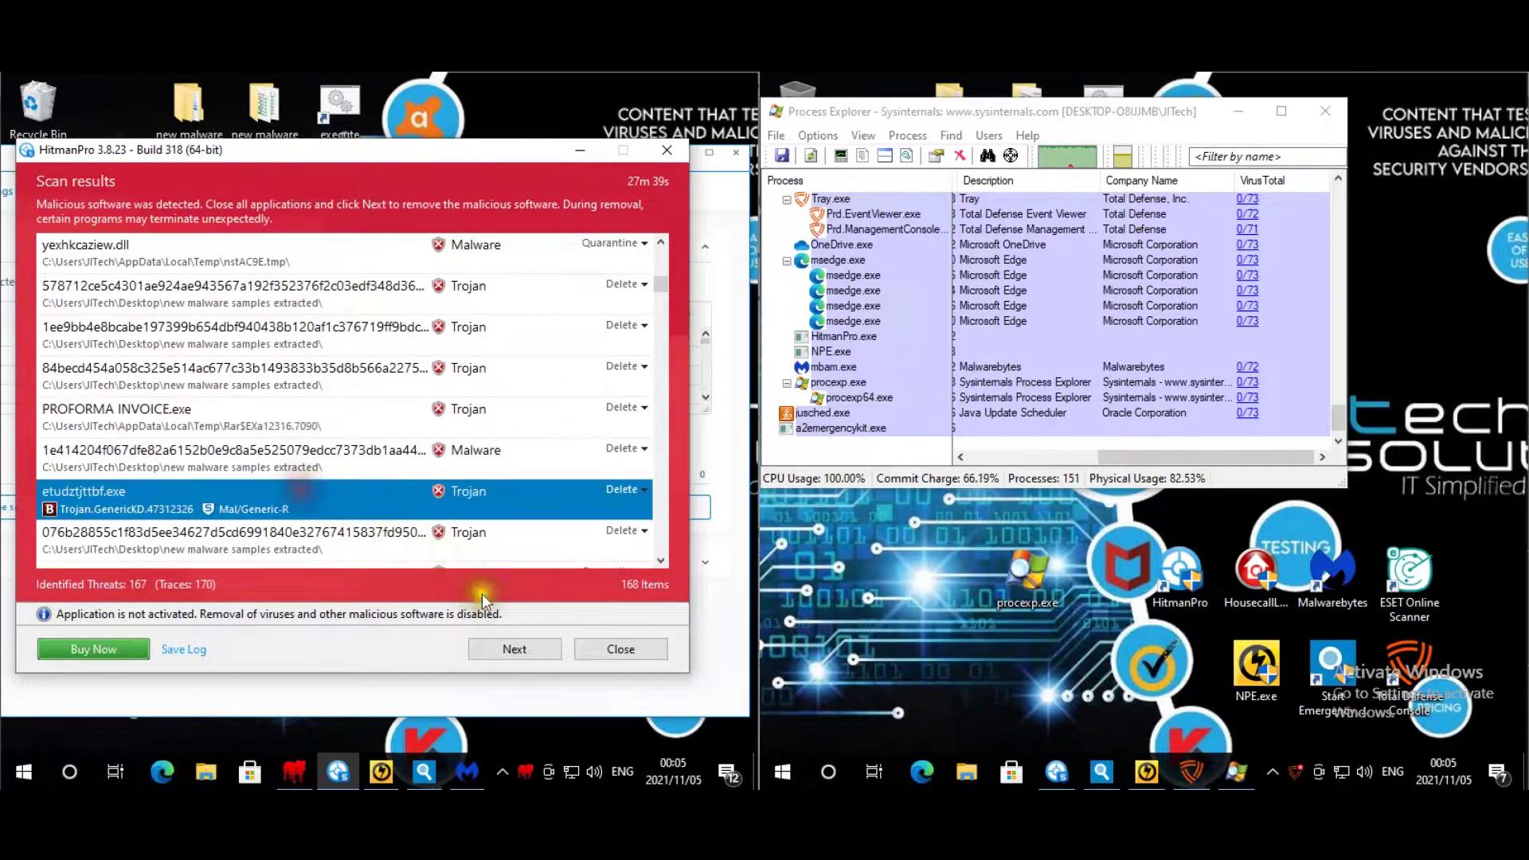
- Examine the rest of HitmanPro's detections, inspect tfpd08v0rpbxnx.exe near the end of the list, and minimize the results window
left_click(658, 559)
left_click(658, 559)
left_click(658, 558)
left_click(658, 558)
left_click(657, 558)
left_click(658, 558)
left_click(657, 557)
left_click(657, 557)
left_click(658, 557)
left_click(658, 557)
left_click(658, 558)
left_click(658, 557)
left_click(657, 557)
left_click(657, 557)
left_click(657, 558)
left_click(658, 557)
left_click(658, 557)
left_click(658, 557)
left_click(658, 558)
left_click(658, 558)
left_click(657, 557)
left_click(658, 558)
left_click(657, 557)
left_click(657, 558)
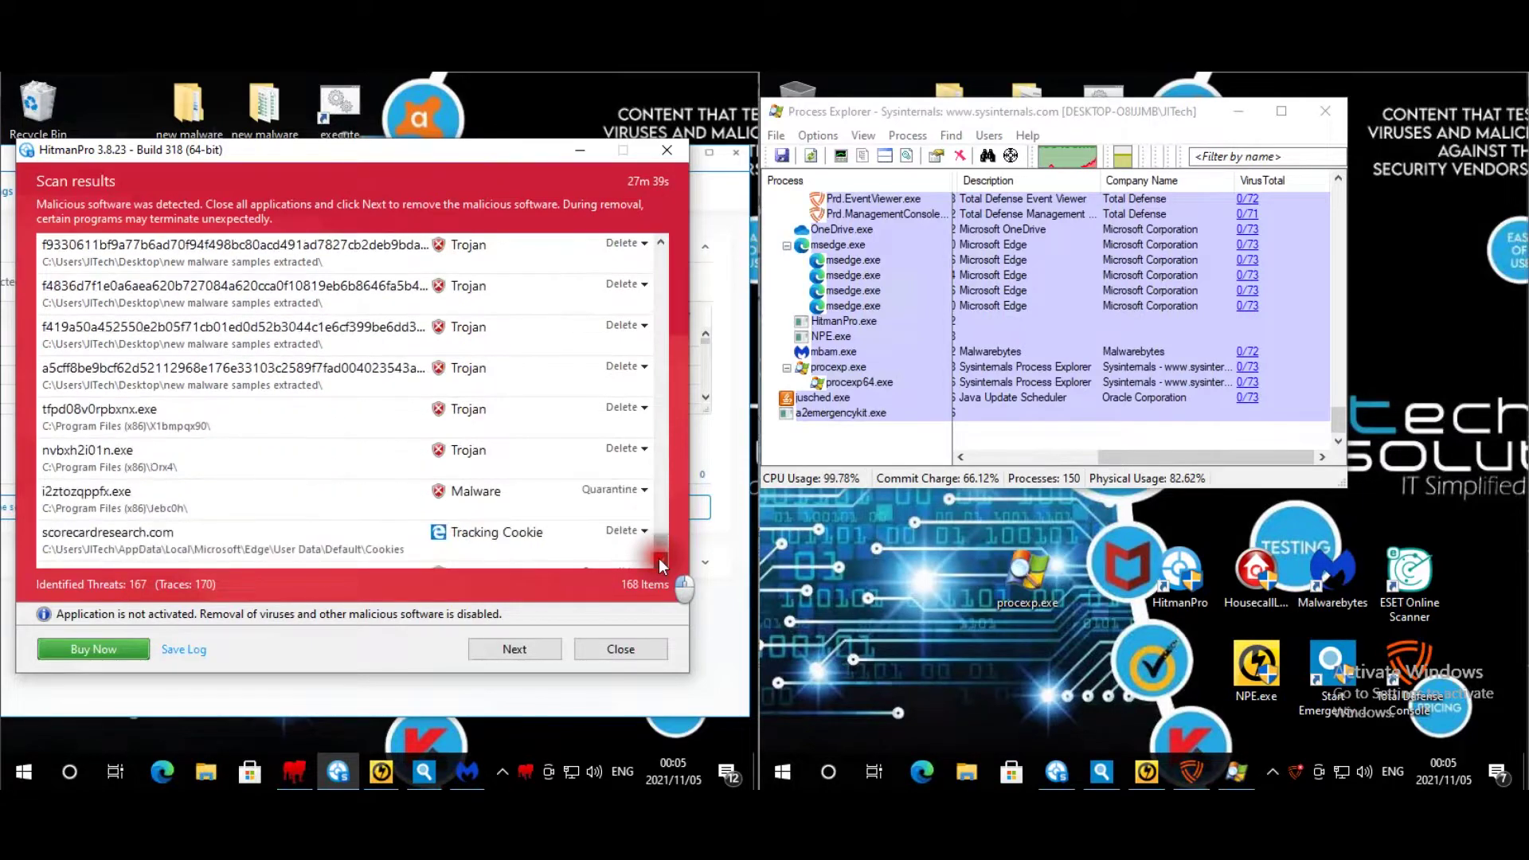
left_click(657, 557)
left_click(120, 384)
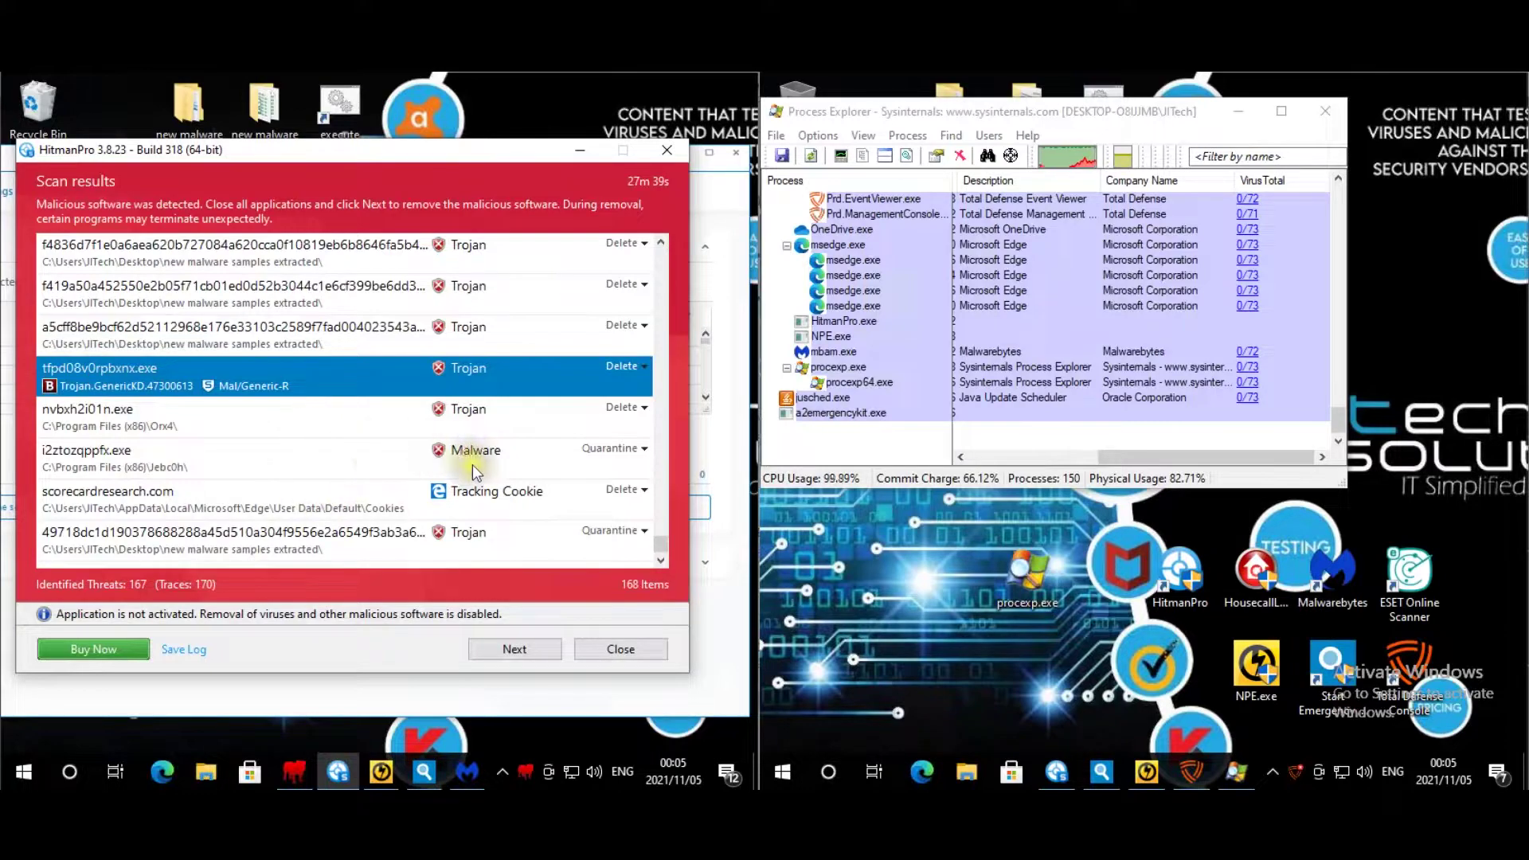
left_click(576, 153)
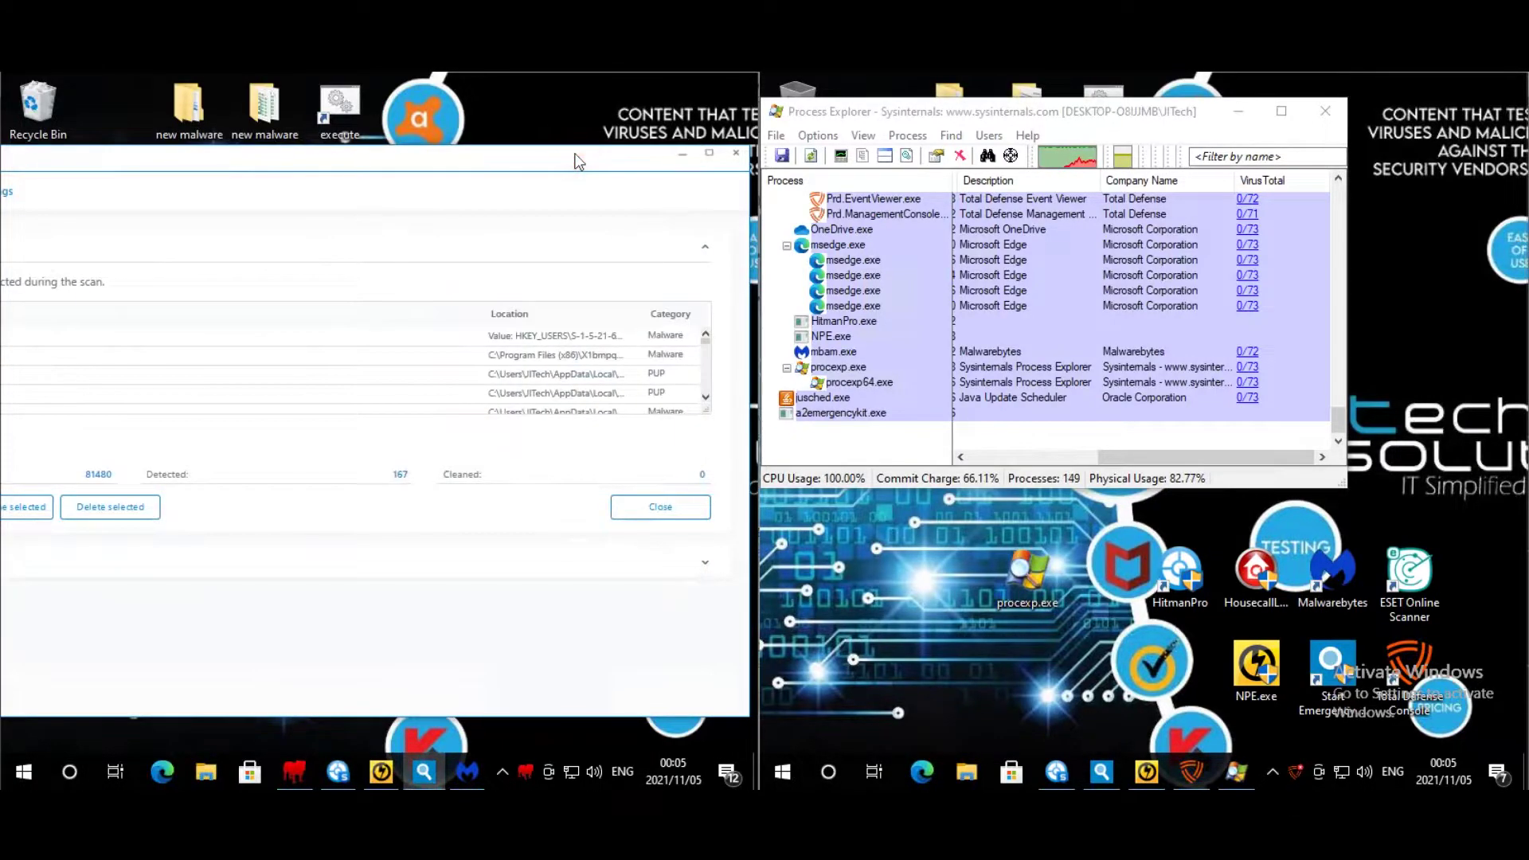
- Review the threats Norton Power Eraser lists on the BullGuard machine and minimize its window without fixing anything
left_click(398, 767)
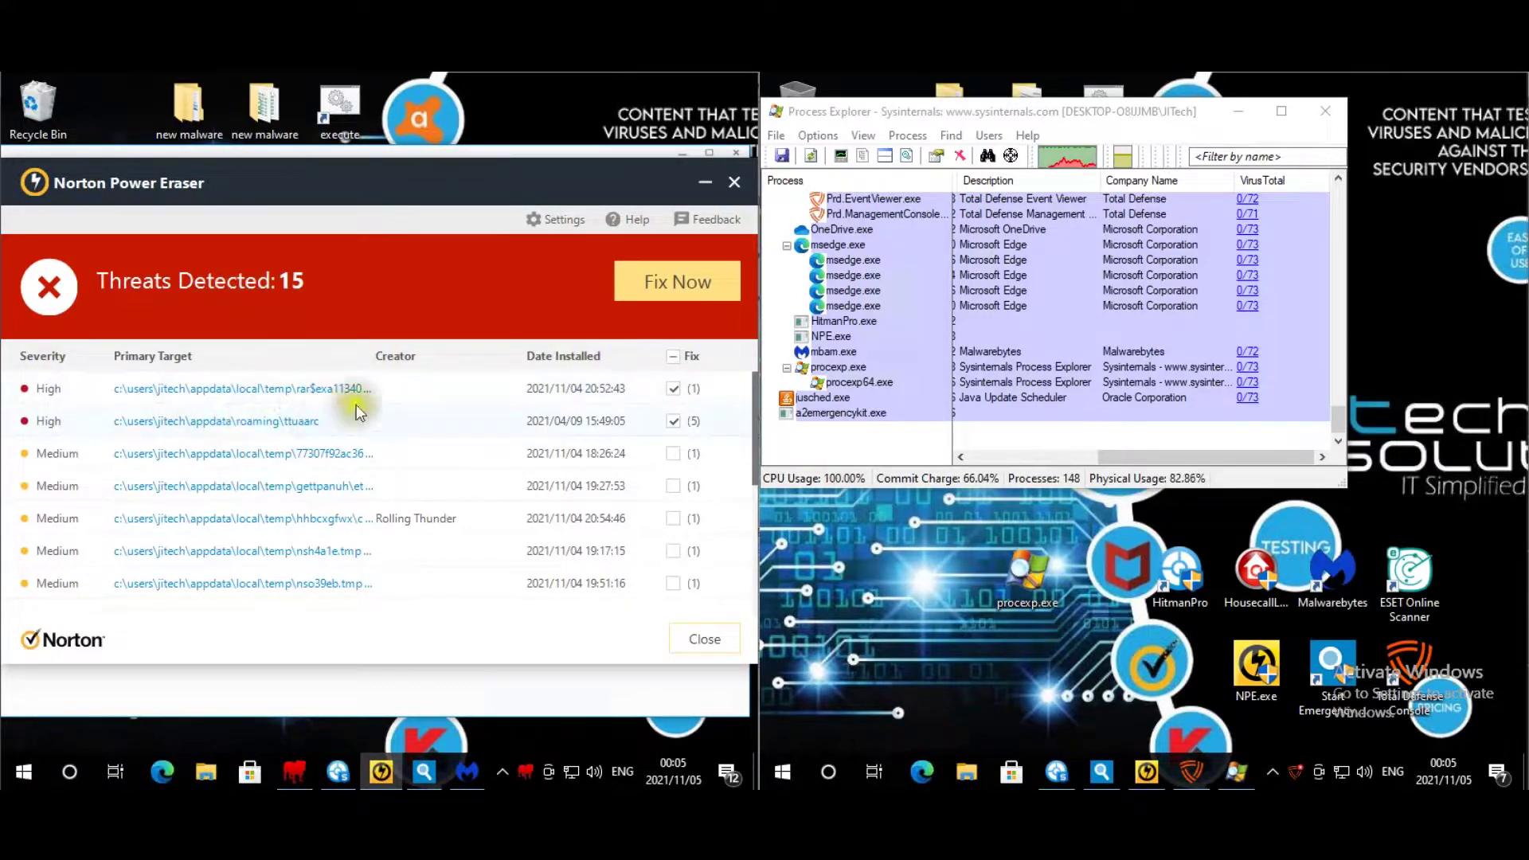
left_click_drag(754, 394, 715, 325)
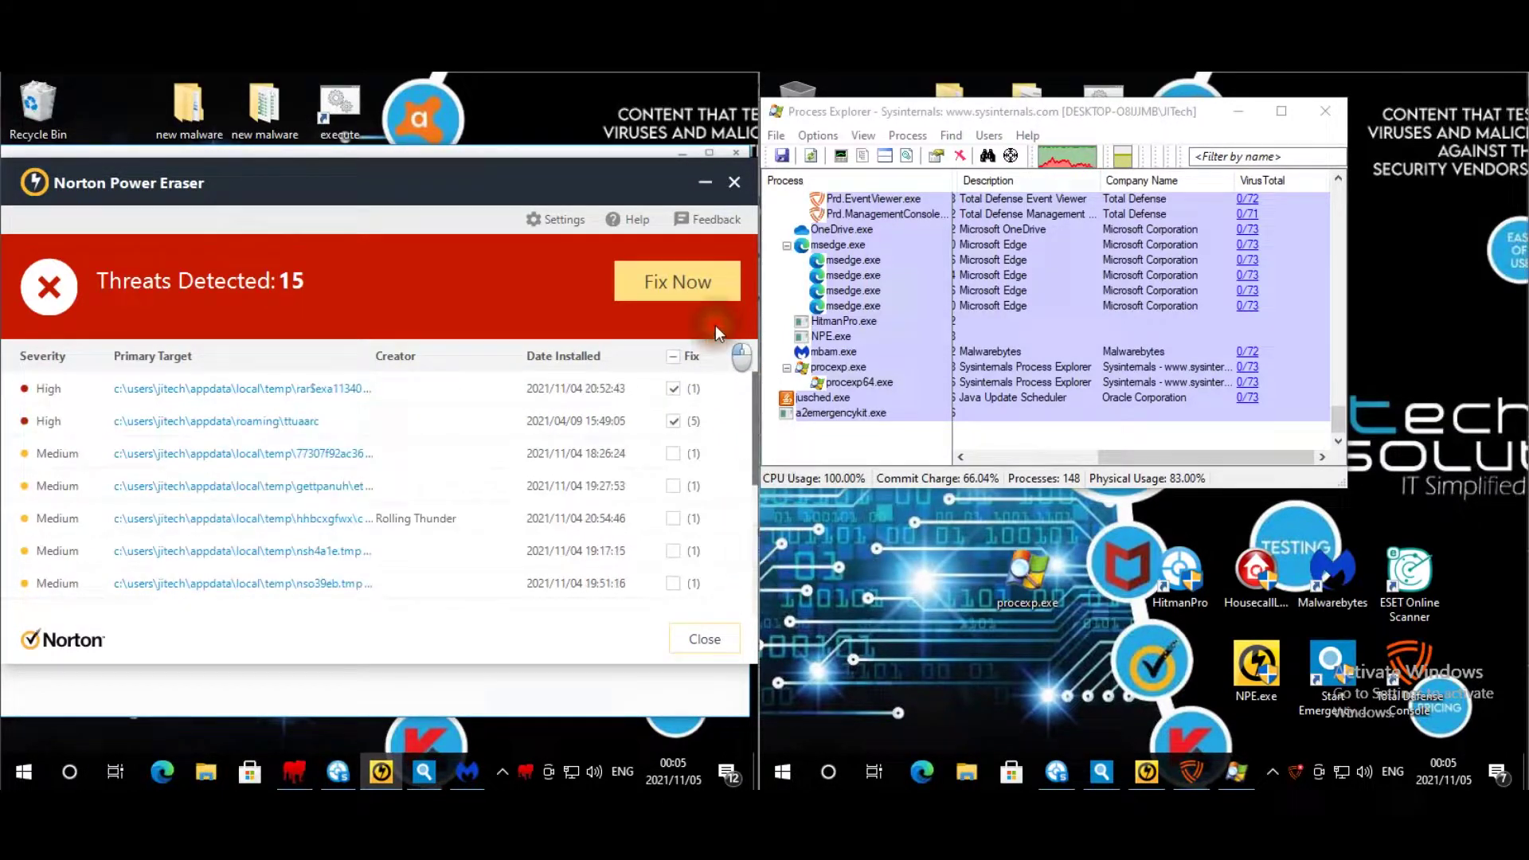
left_click(697, 185)
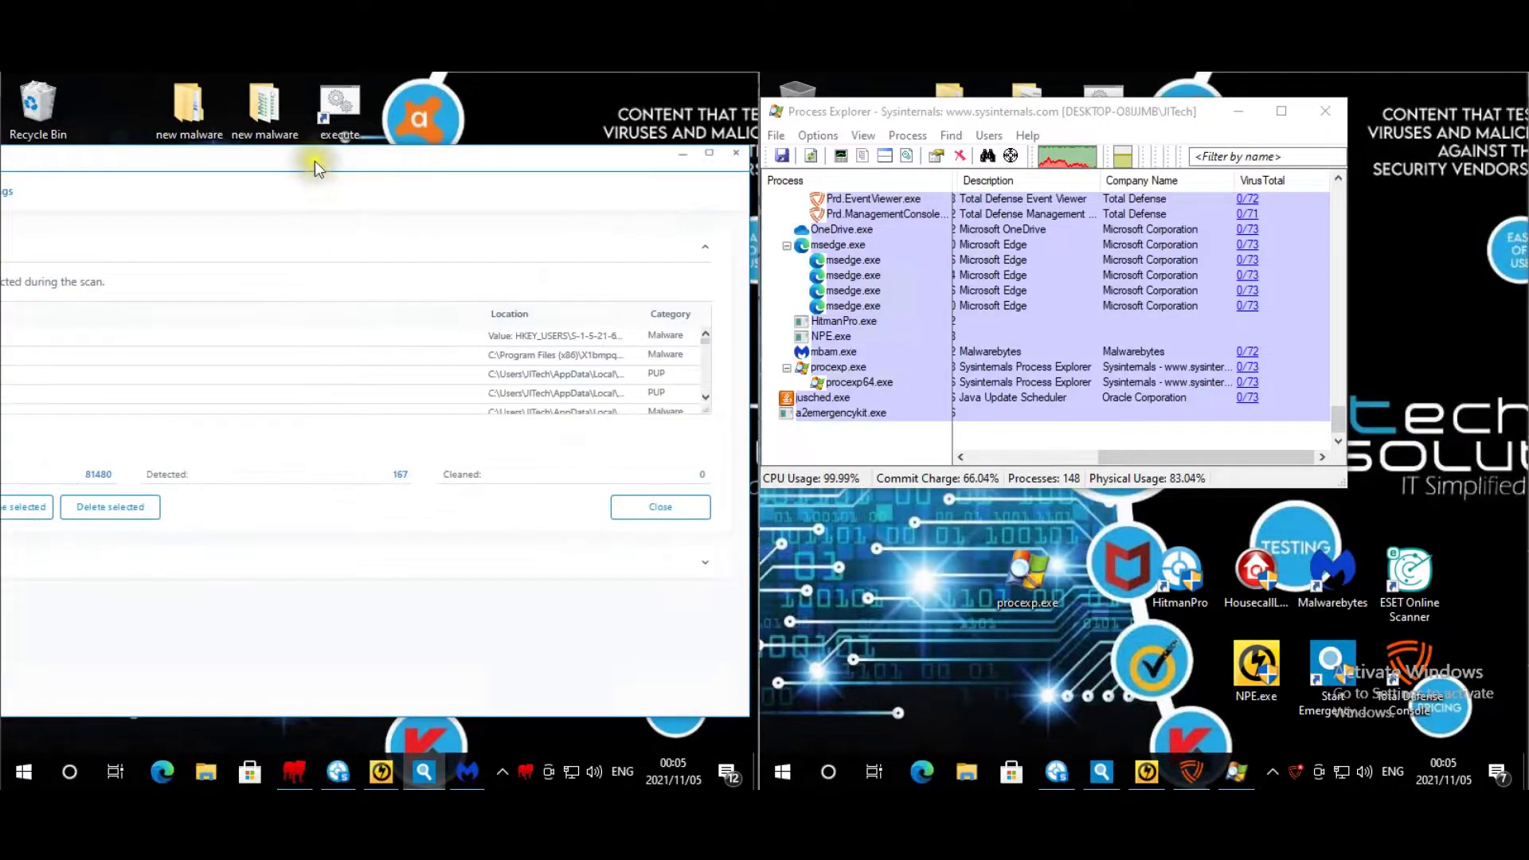
- Sort the Emsisoft Emergency Kit detections on the BullGuard machine by location and select the entry in Program Files (x86)
left_click_drag(333, 156, 361, 152)
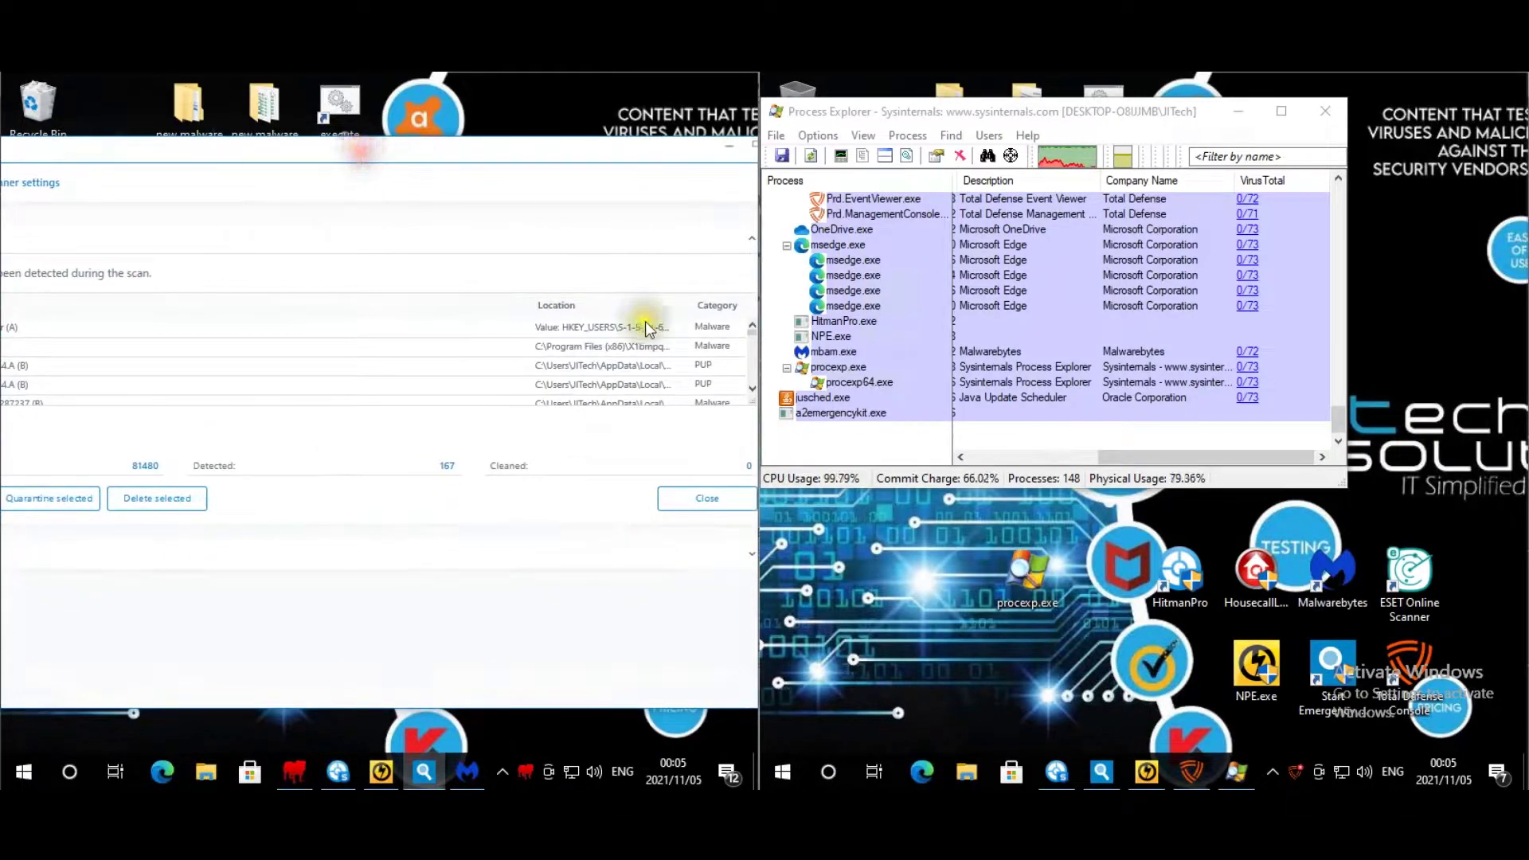
left_click(607, 307)
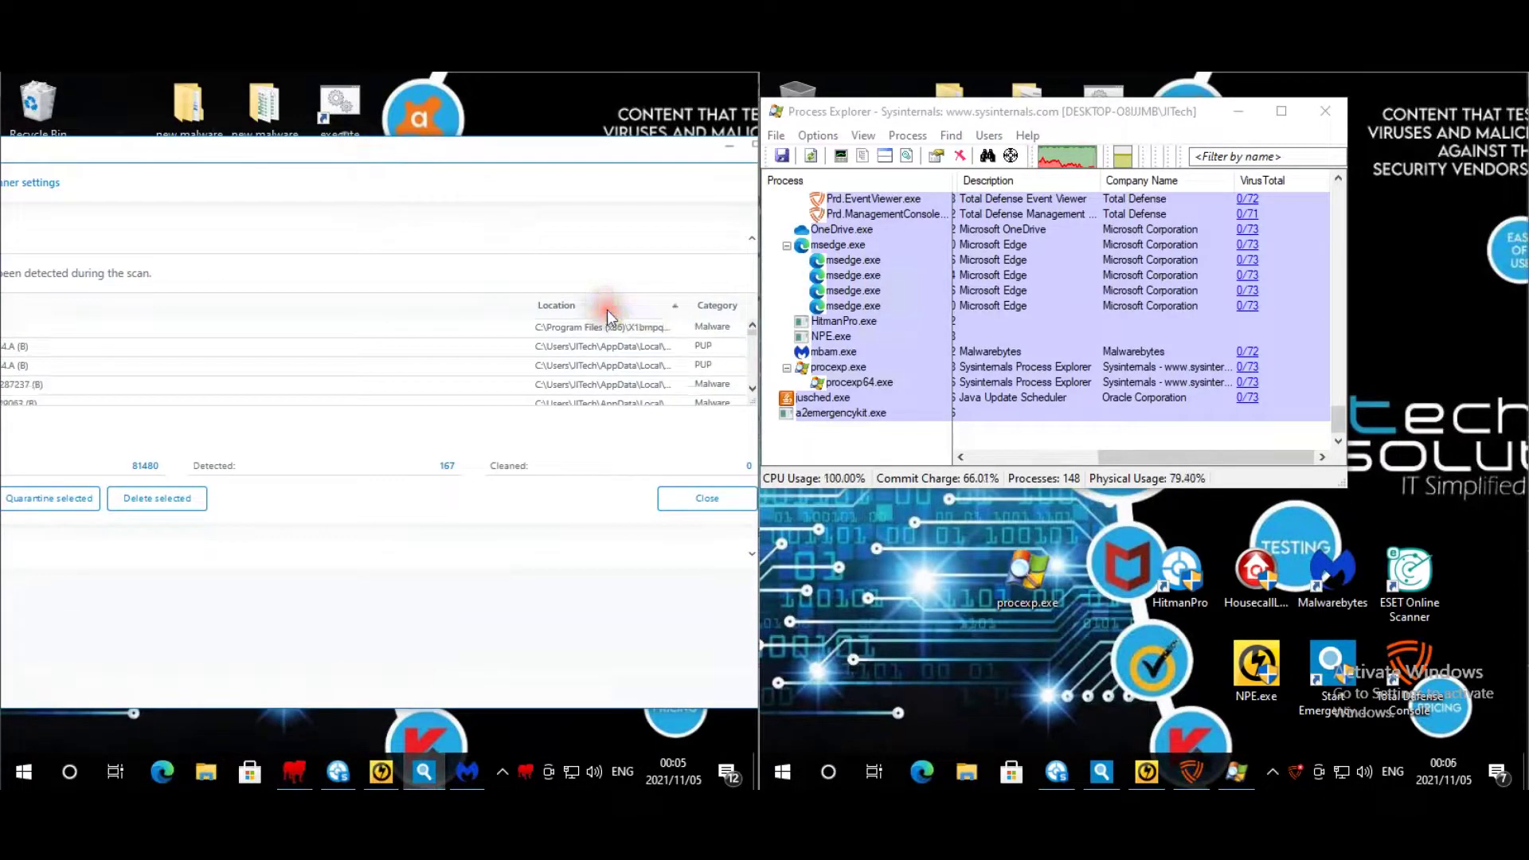
left_click(642, 333)
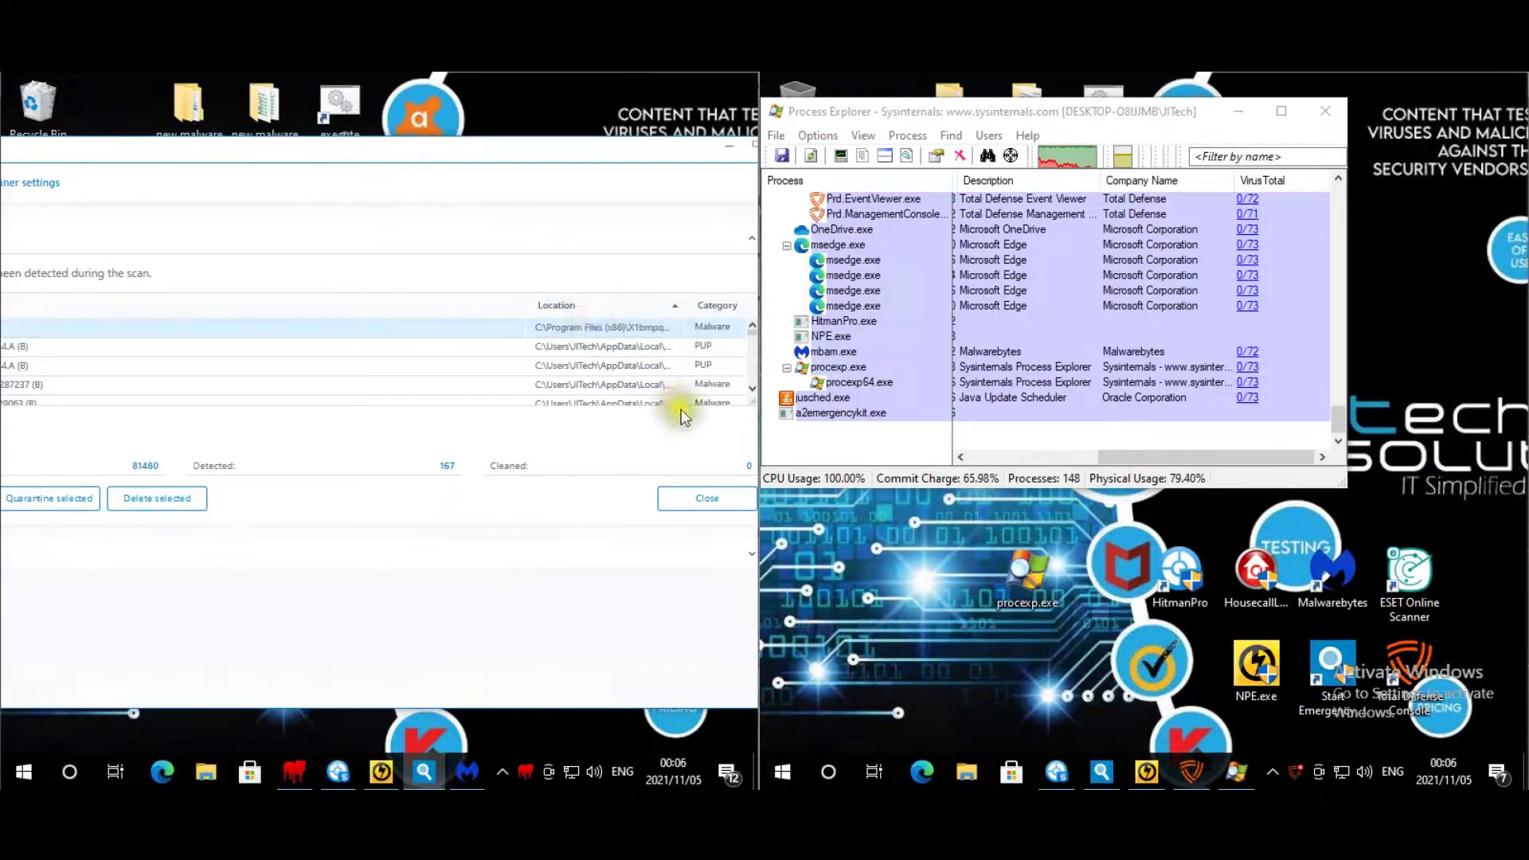
- Examine the locations of the Emsisoft Emergency Kit detections down to the end of the sorted list
scroll(750, 392, "down", 1)
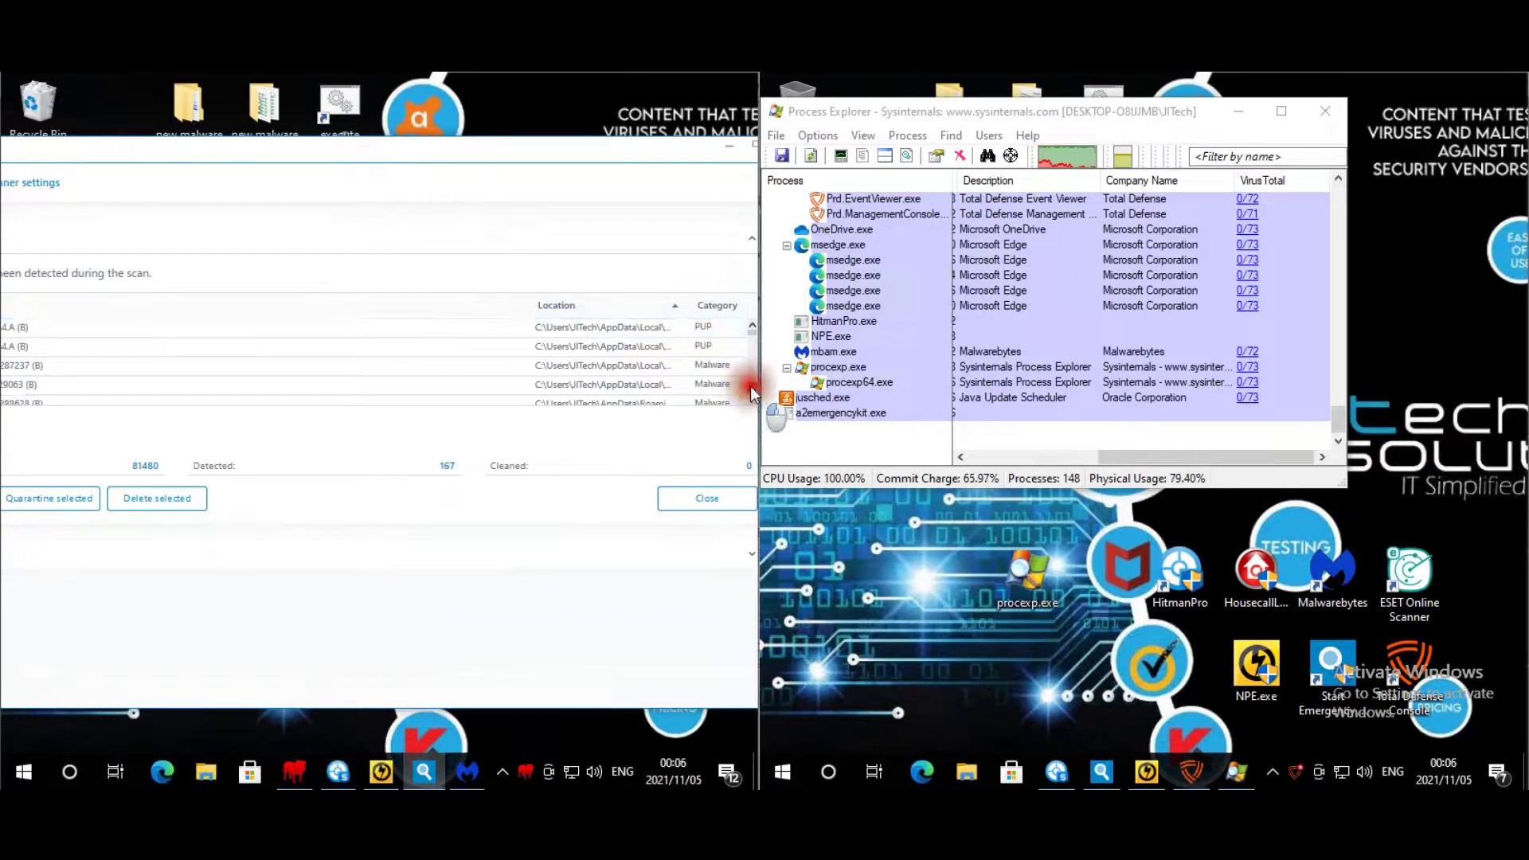
scroll(750, 388, "down", 1)
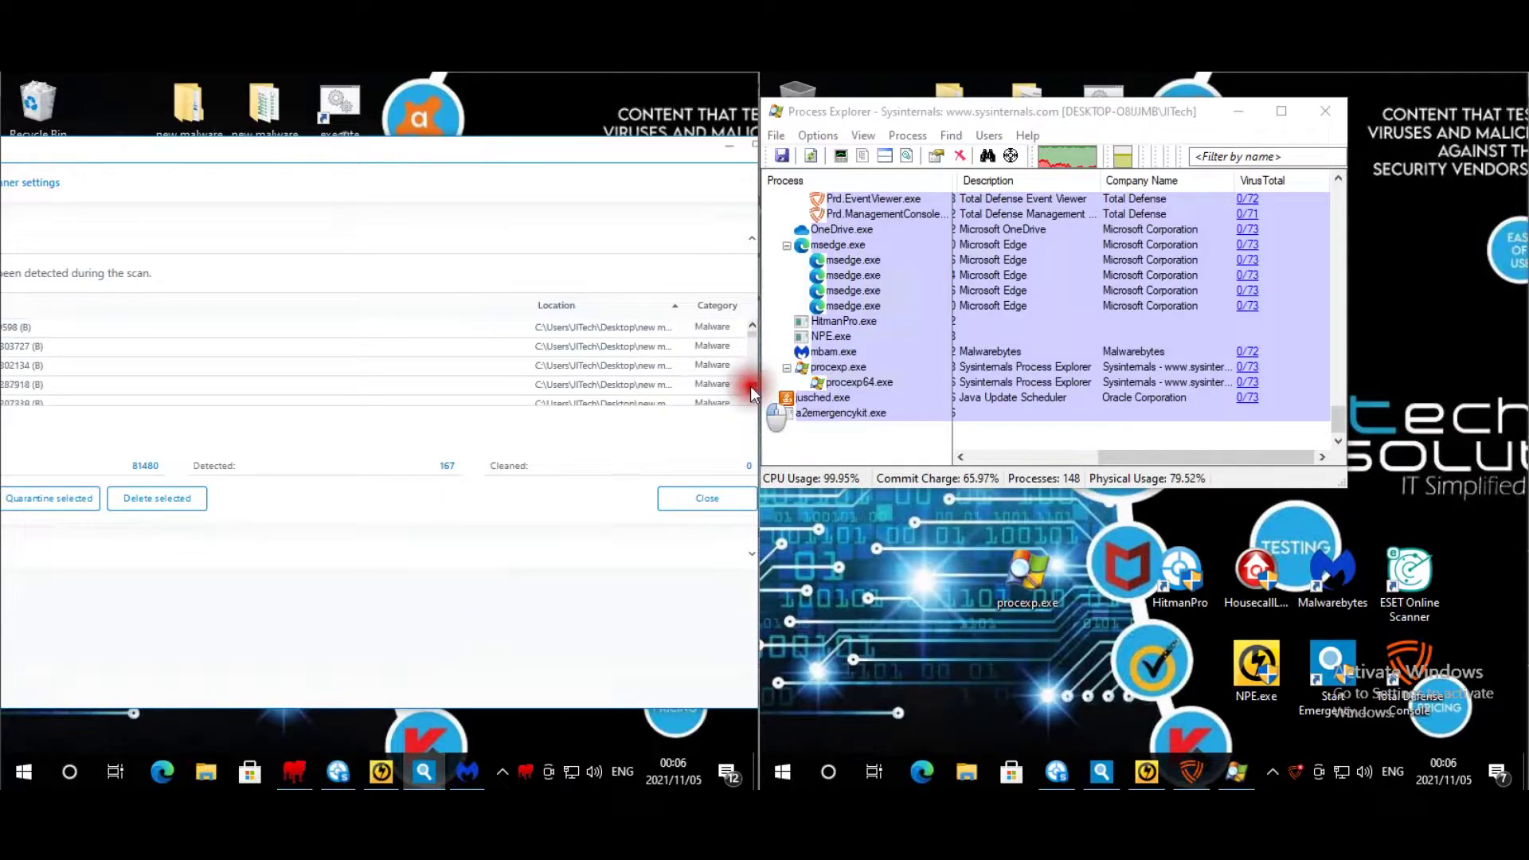
scroll(750, 385, "down", 2)
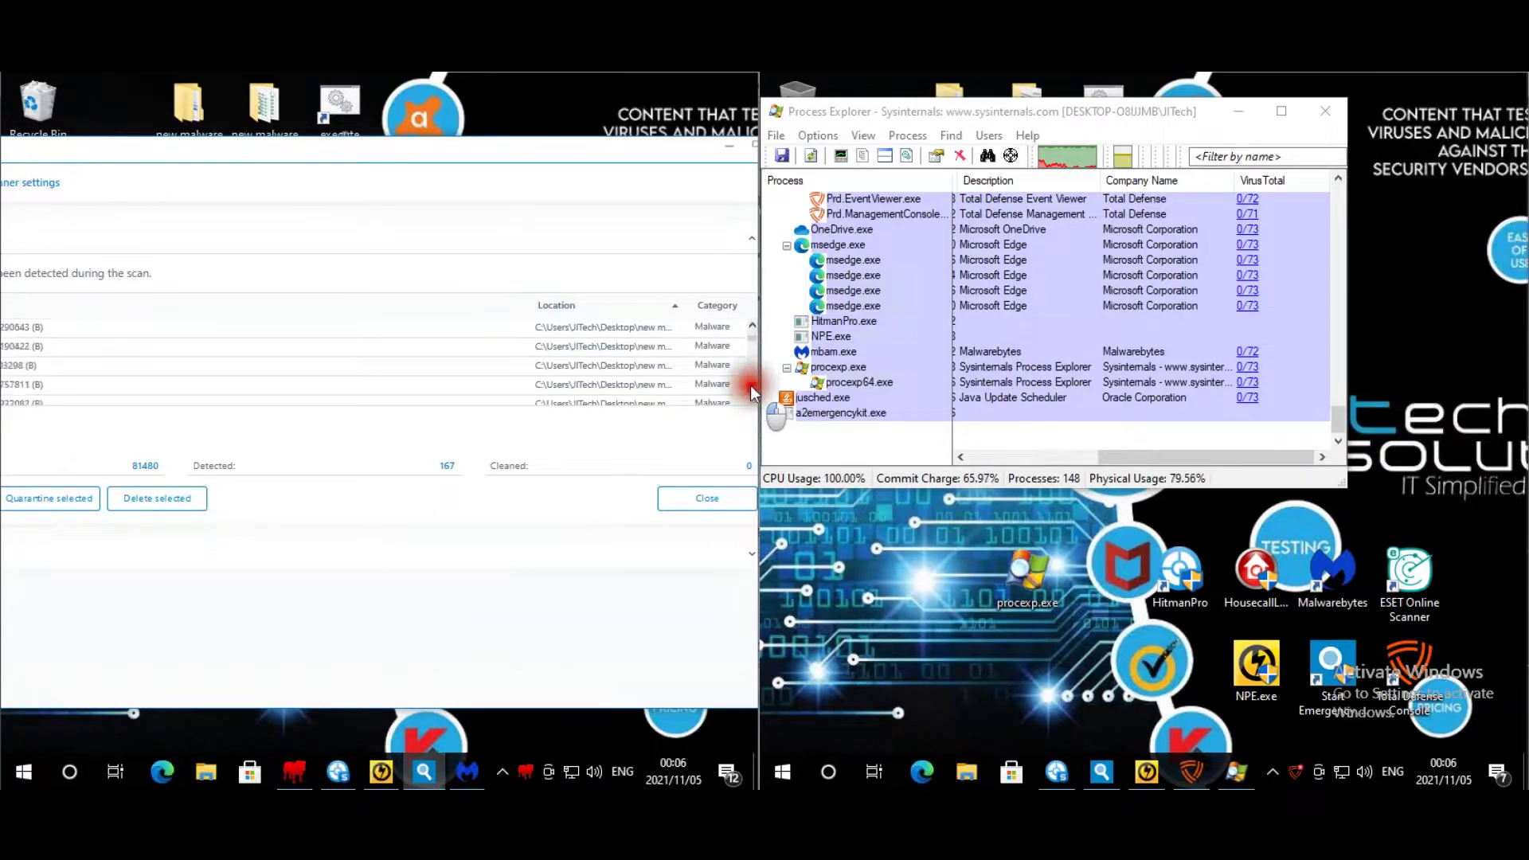
scroll(750, 386, "down", 2)
scroll(751, 385, "down", 2)
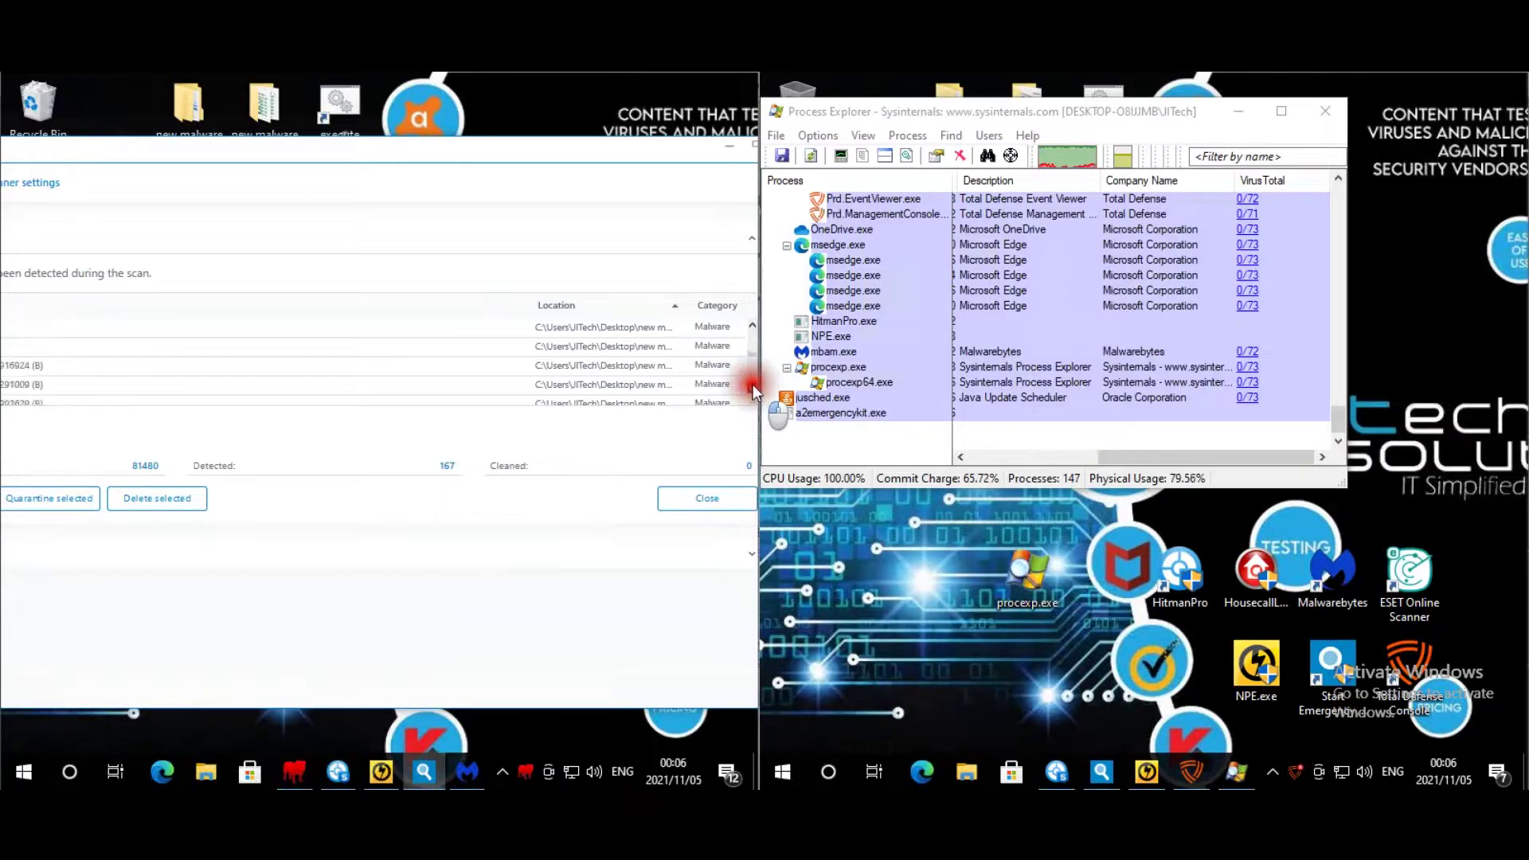
scroll(753, 384, "down", 2)
scroll(752, 384, "down", 2)
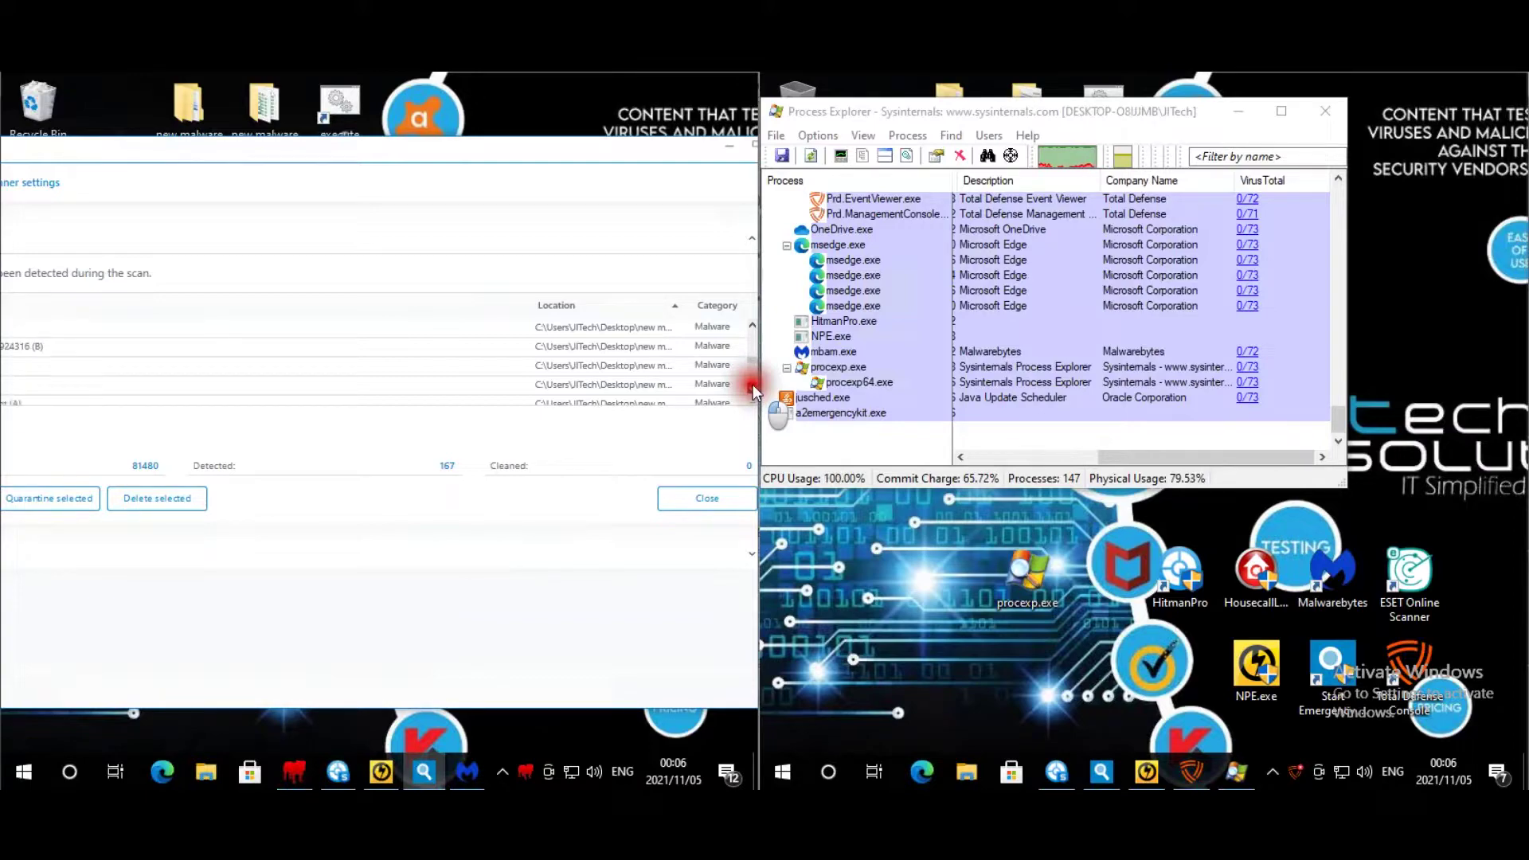
scroll(752, 385, "down", 2)
scroll(753, 385, "down", 2)
scroll(752, 385, "down", 3)
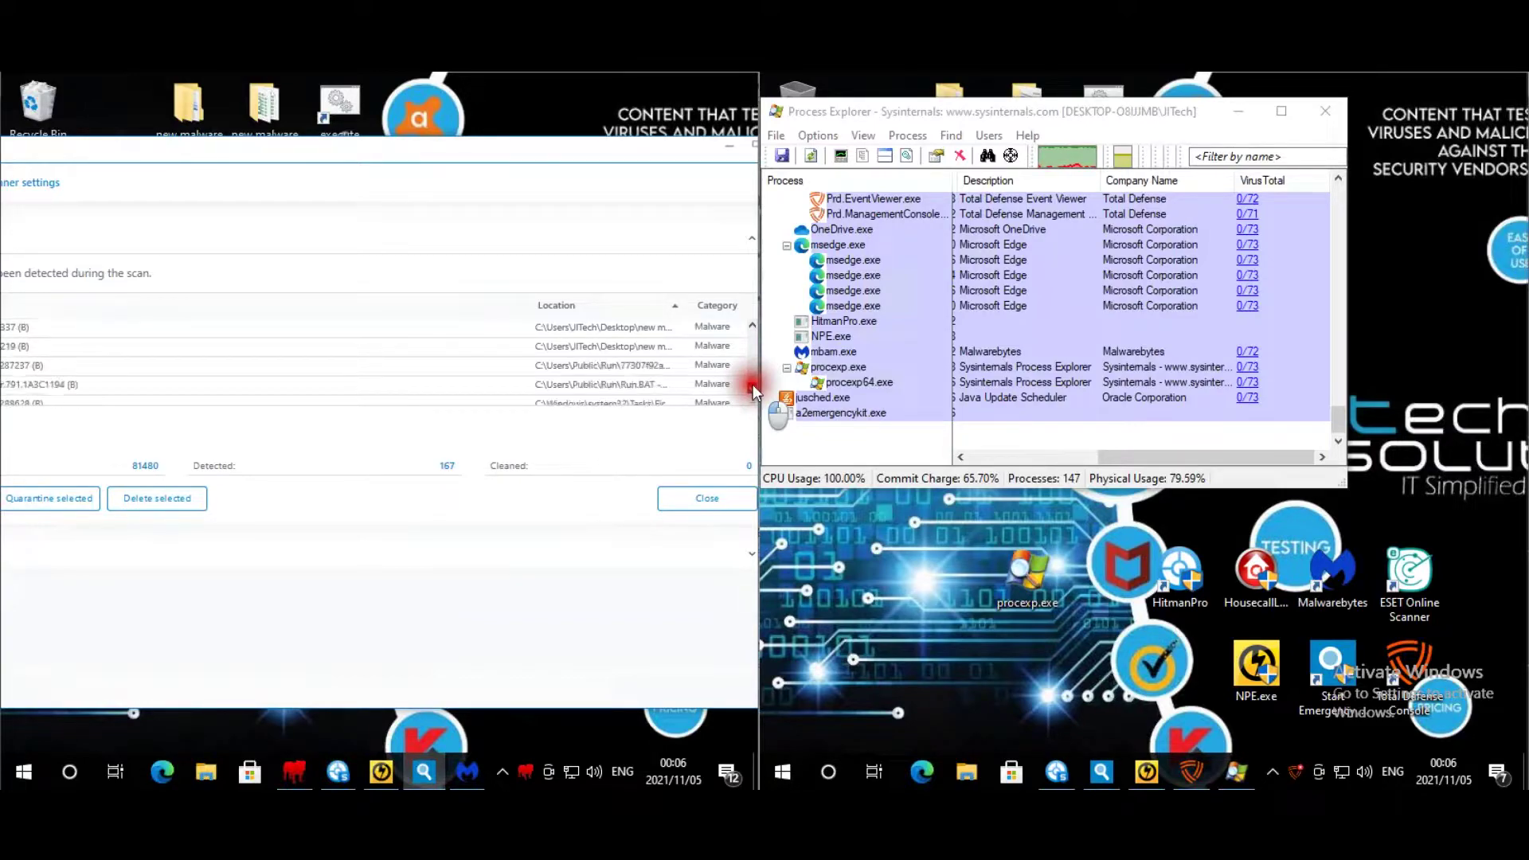
- Inspect the Run.BAT and HKEY_USERS registry value detections in Emsisoft Emergency Kit and minimize its window
left_click(750, 322)
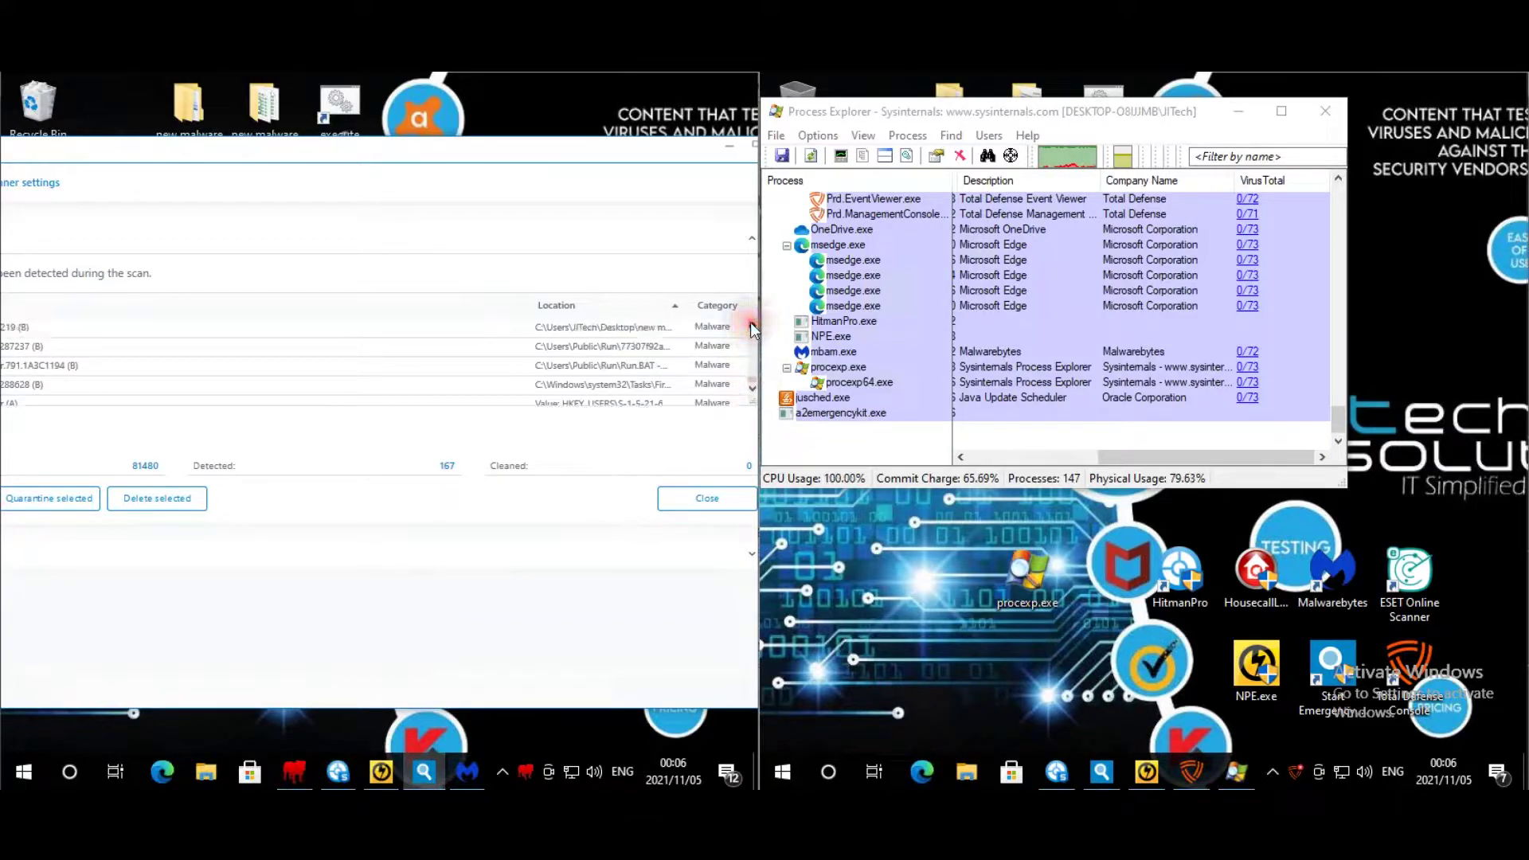
left_click(639, 363)
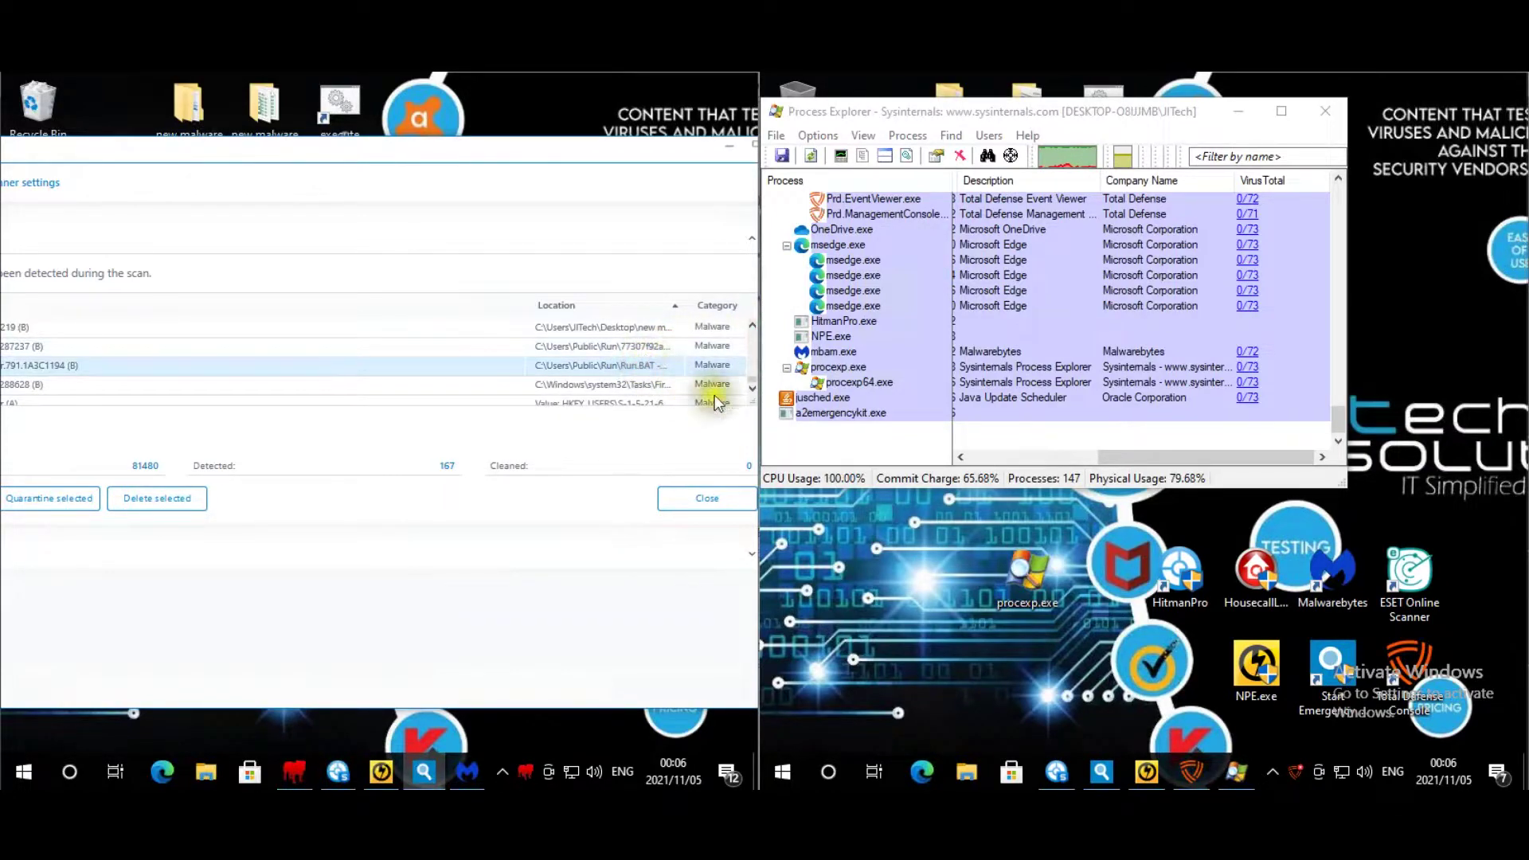
left_click(753, 388)
left_click(657, 384)
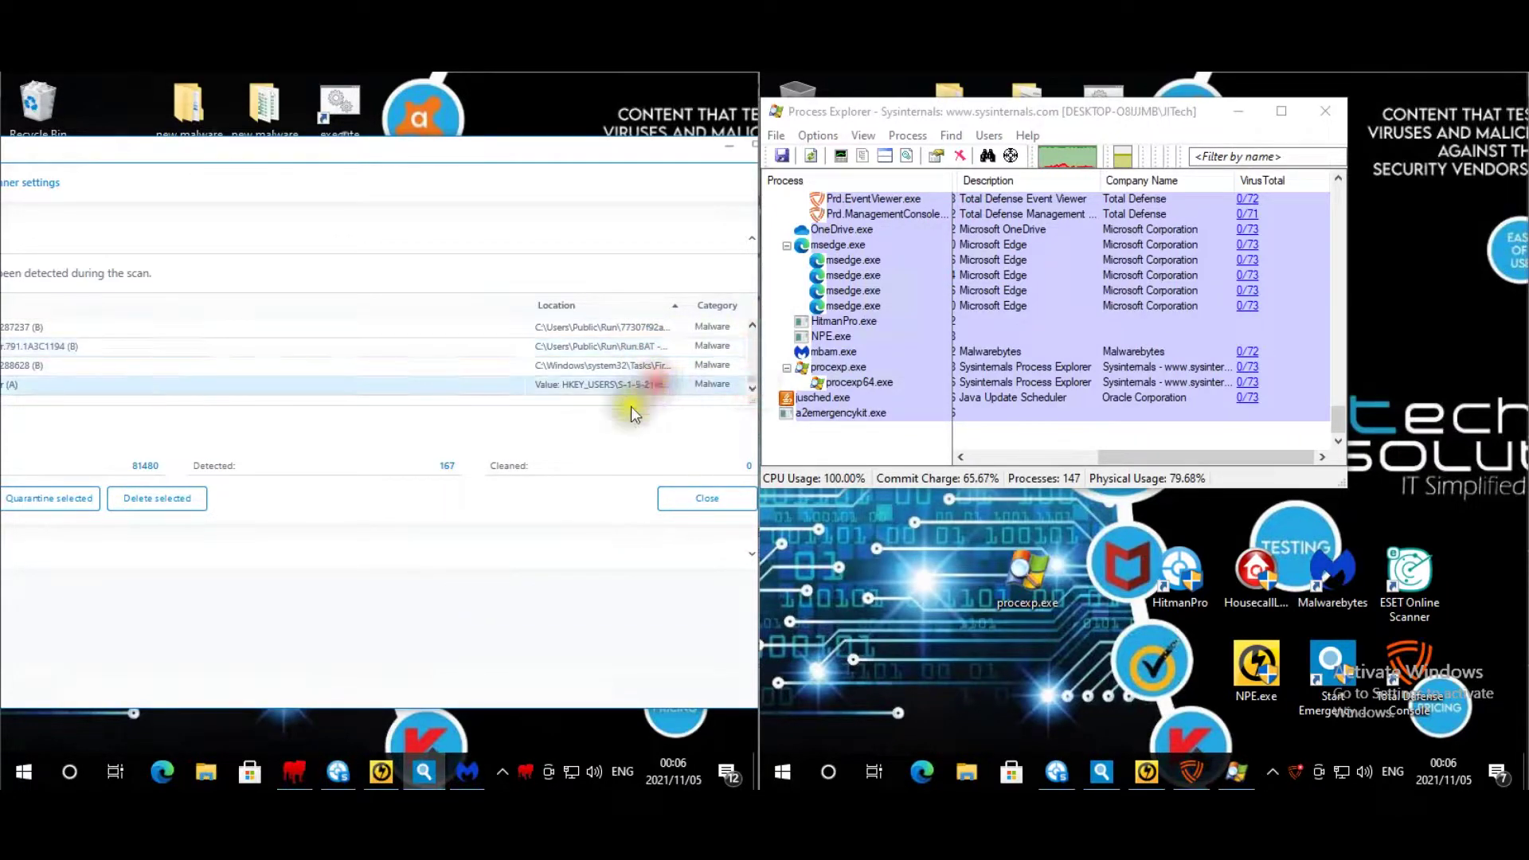
left_click(727, 146)
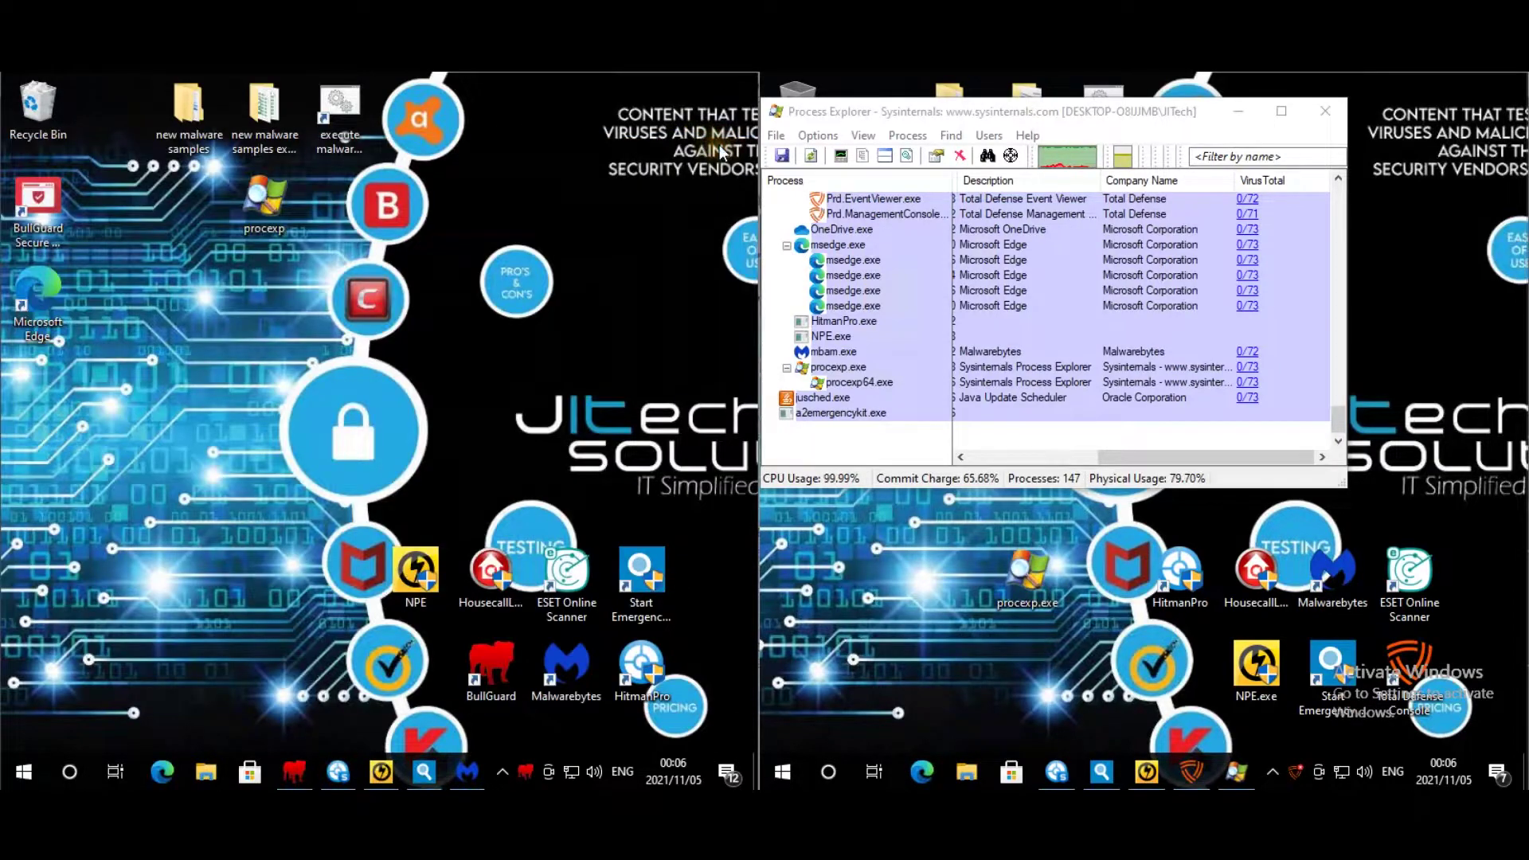
- Open the Malwarebytes Threat Scan results on the BullGuard machine, sort them by location and reposition the window to show that column
left_click(466, 771)
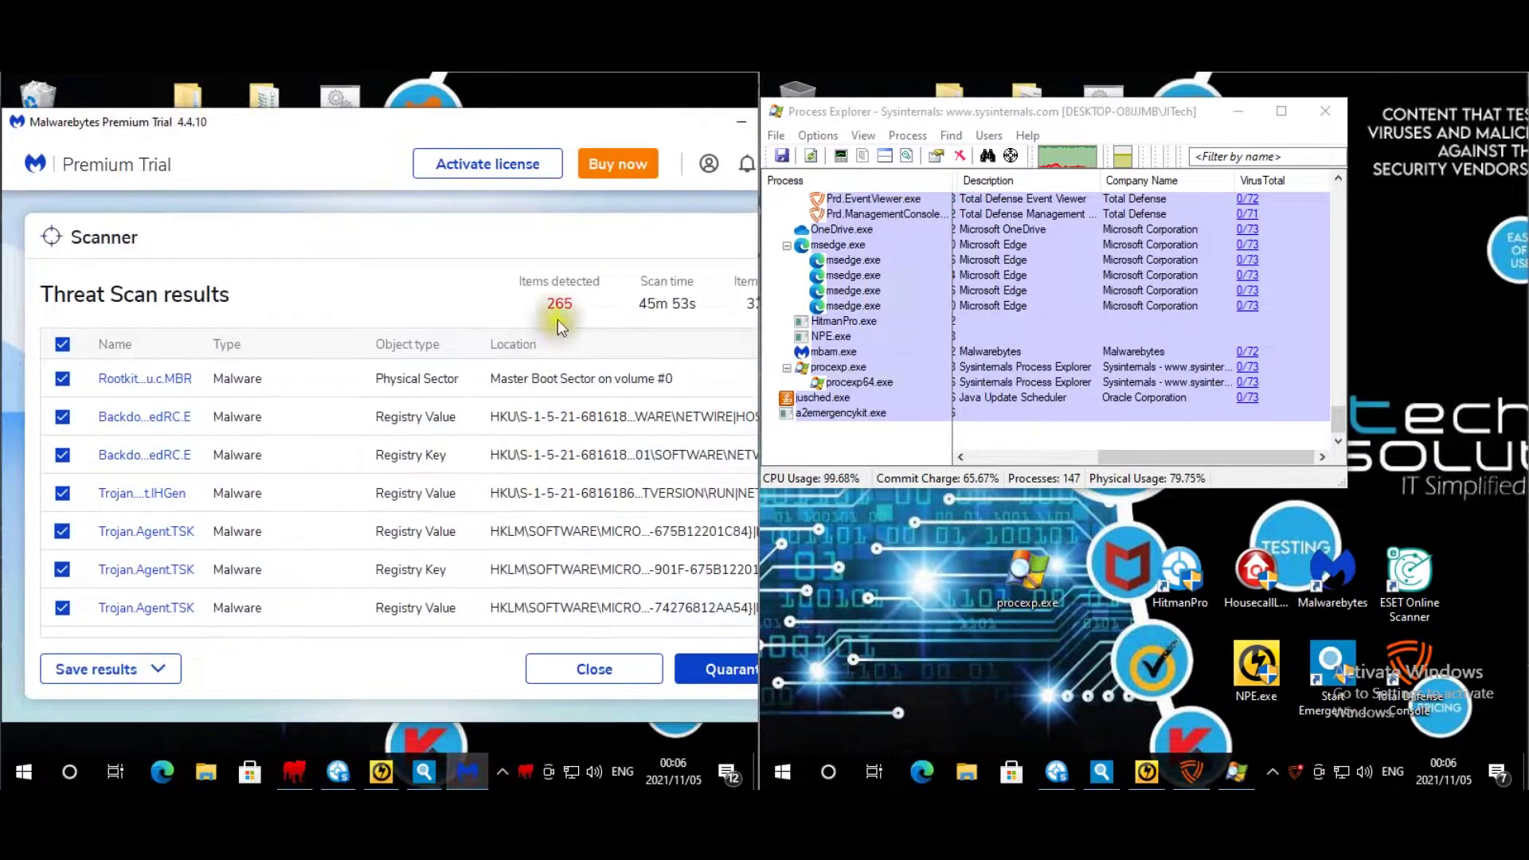
left_click(535, 341)
left_click_drag(502, 136, 448, 134)
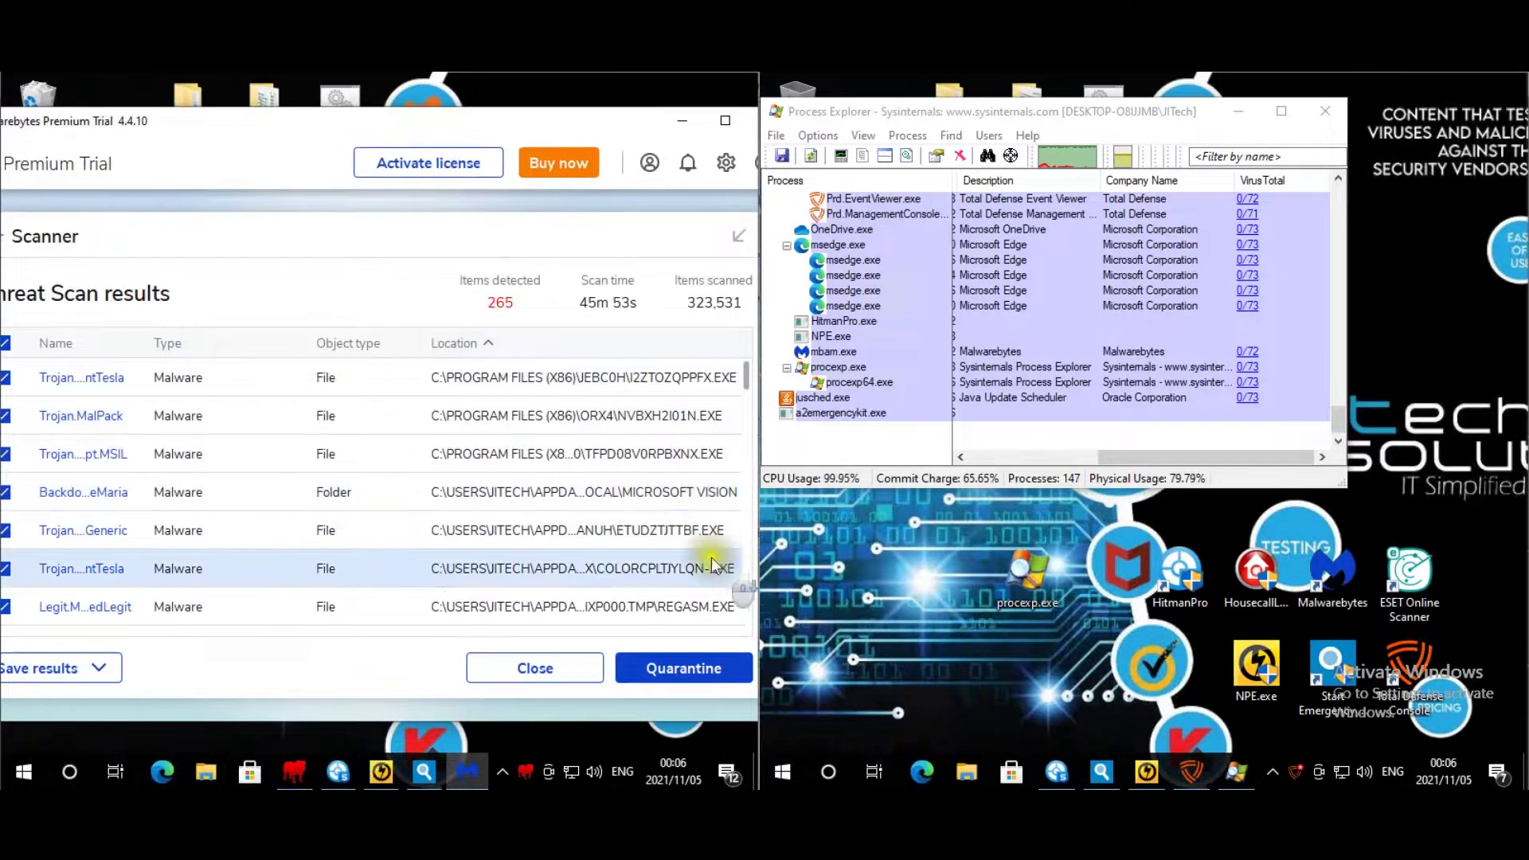
- Examine the file detections in the Malwarebytes results on the BullGuard machine, from Program Files (x86) through the user folders to Windows System32
scroll(691, 542, "down", 2)
scroll(689, 538, "down", 8)
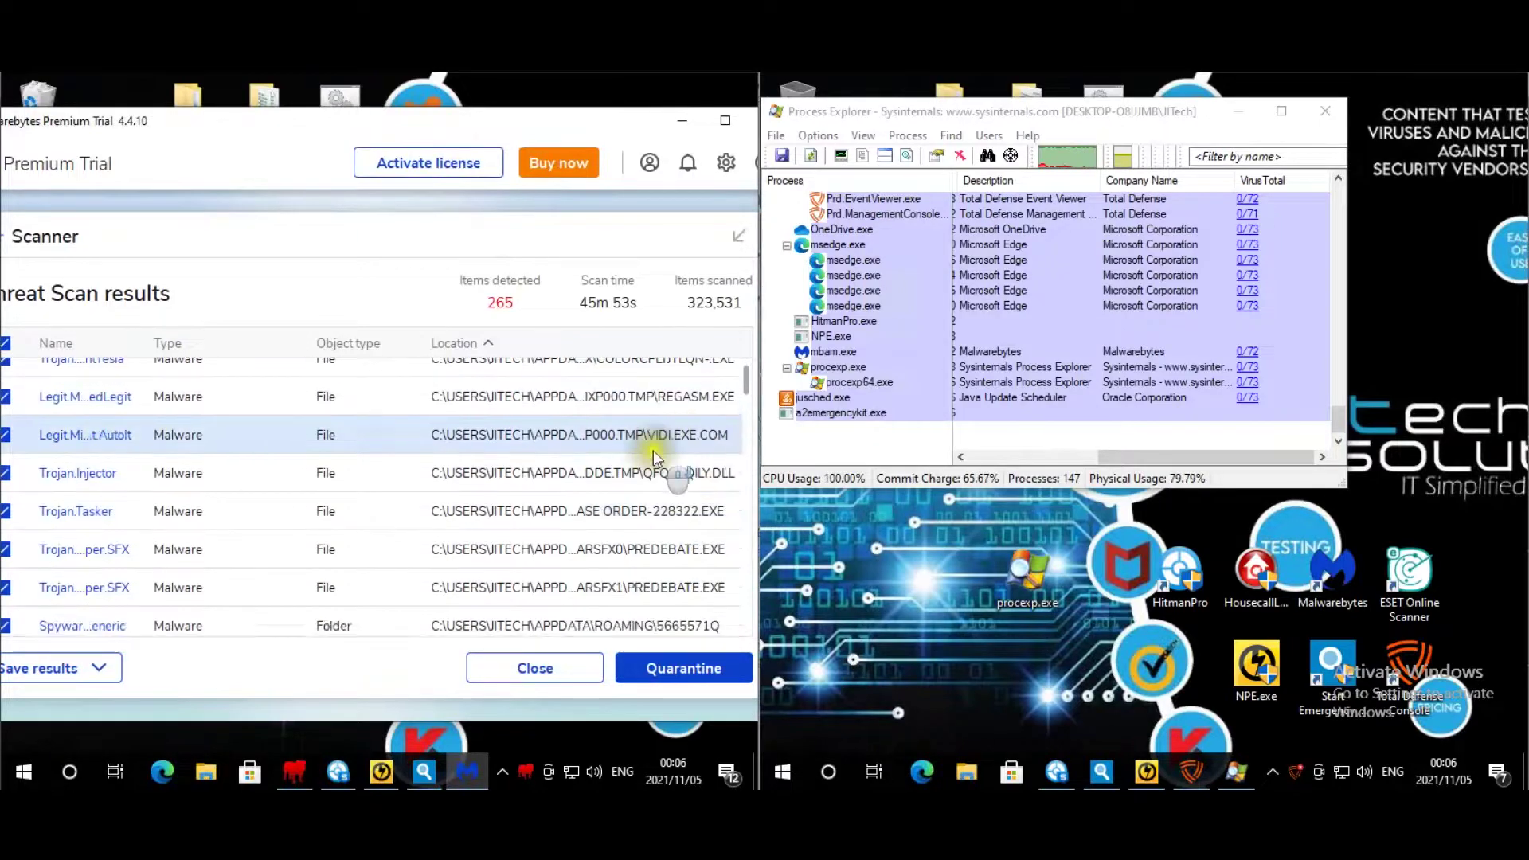
scroll(657, 481, "down", 10)
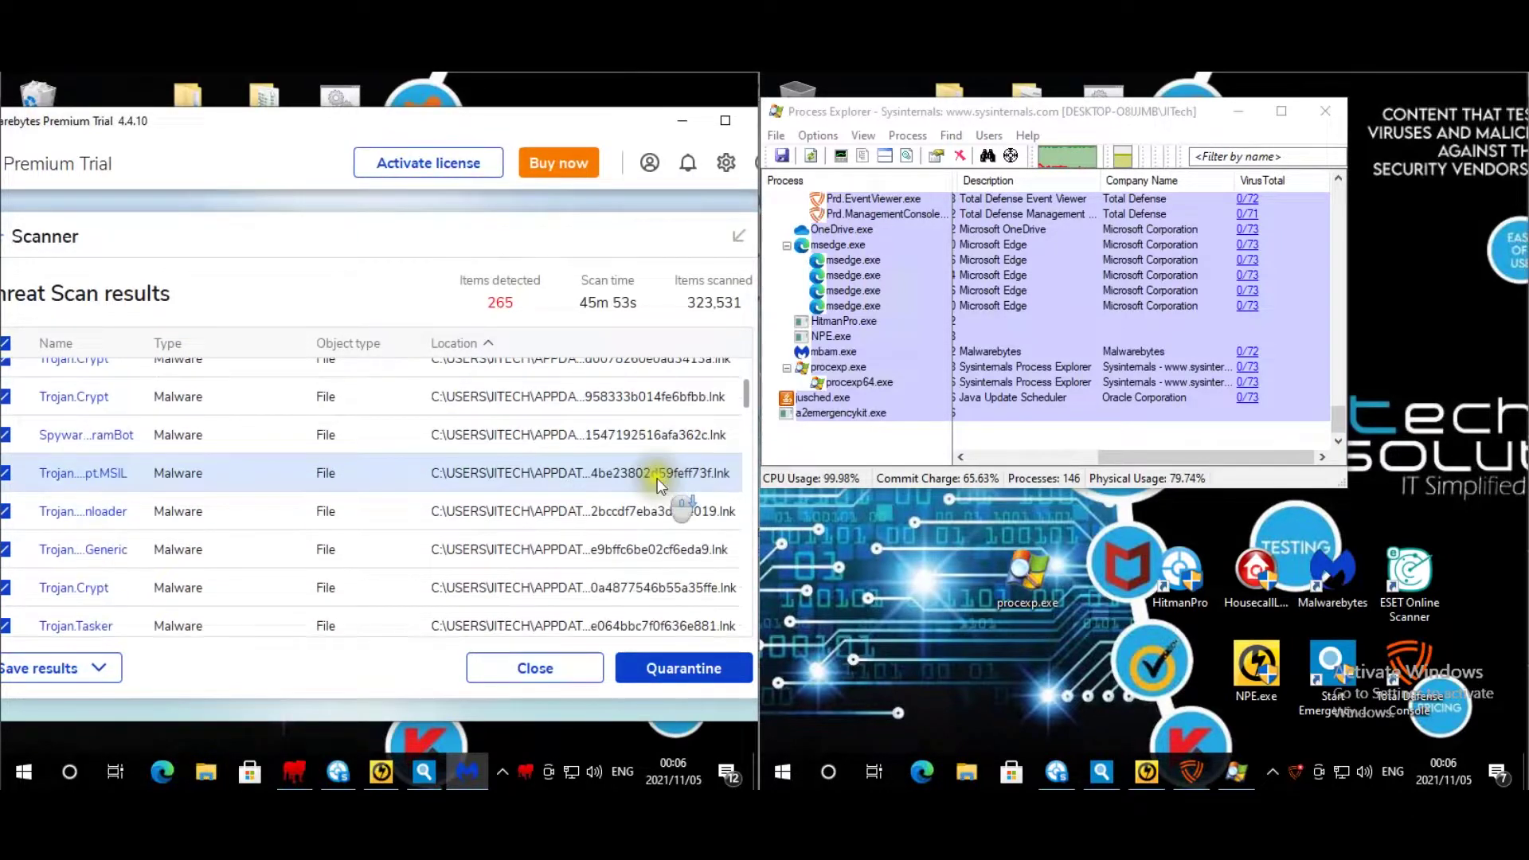
scroll(658, 484, "down", 8)
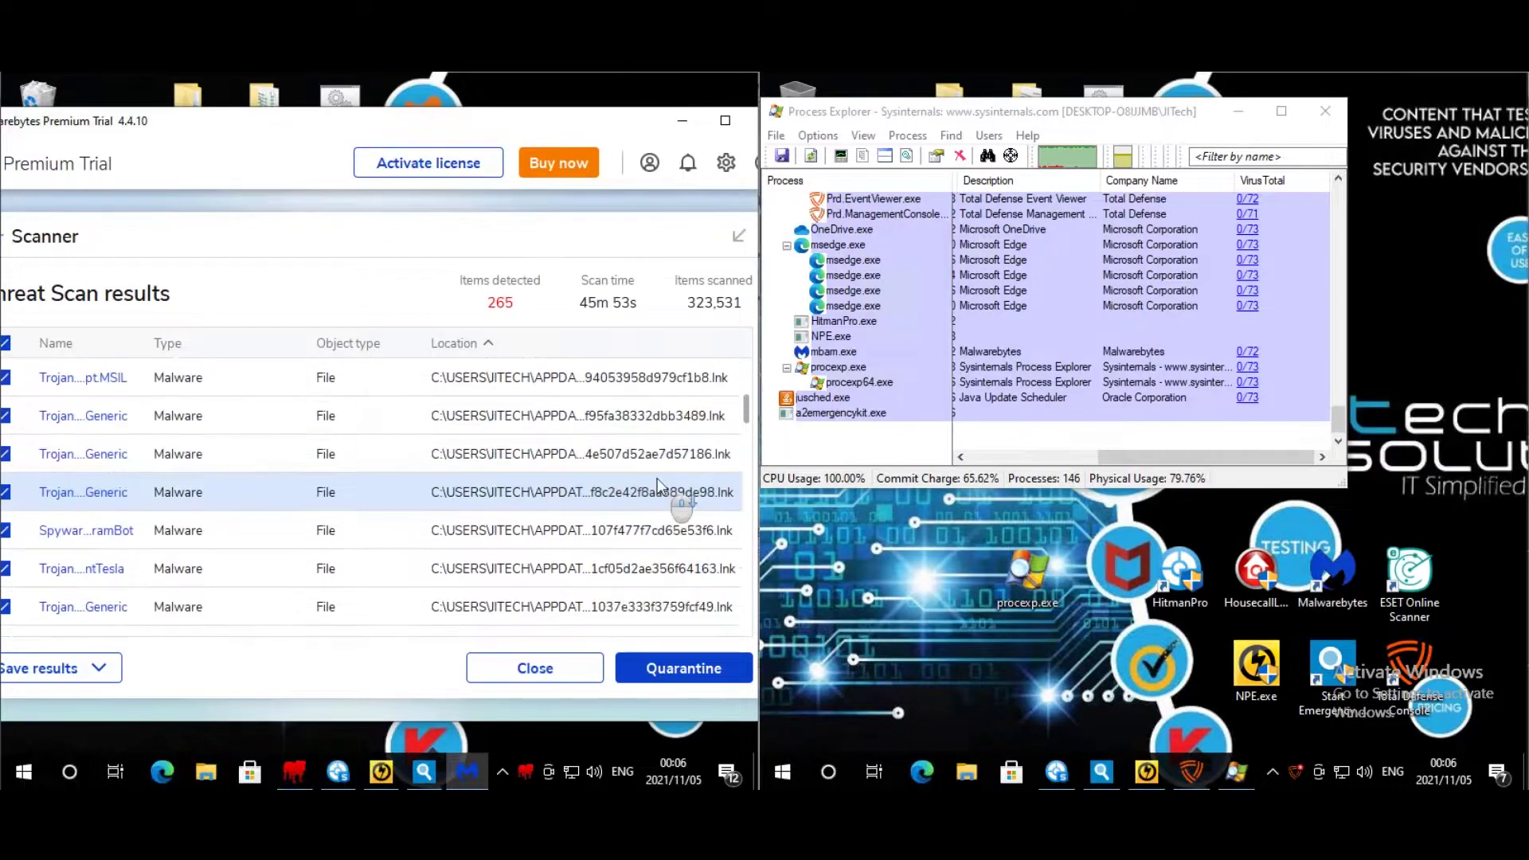
scroll(658, 483, "down", 6)
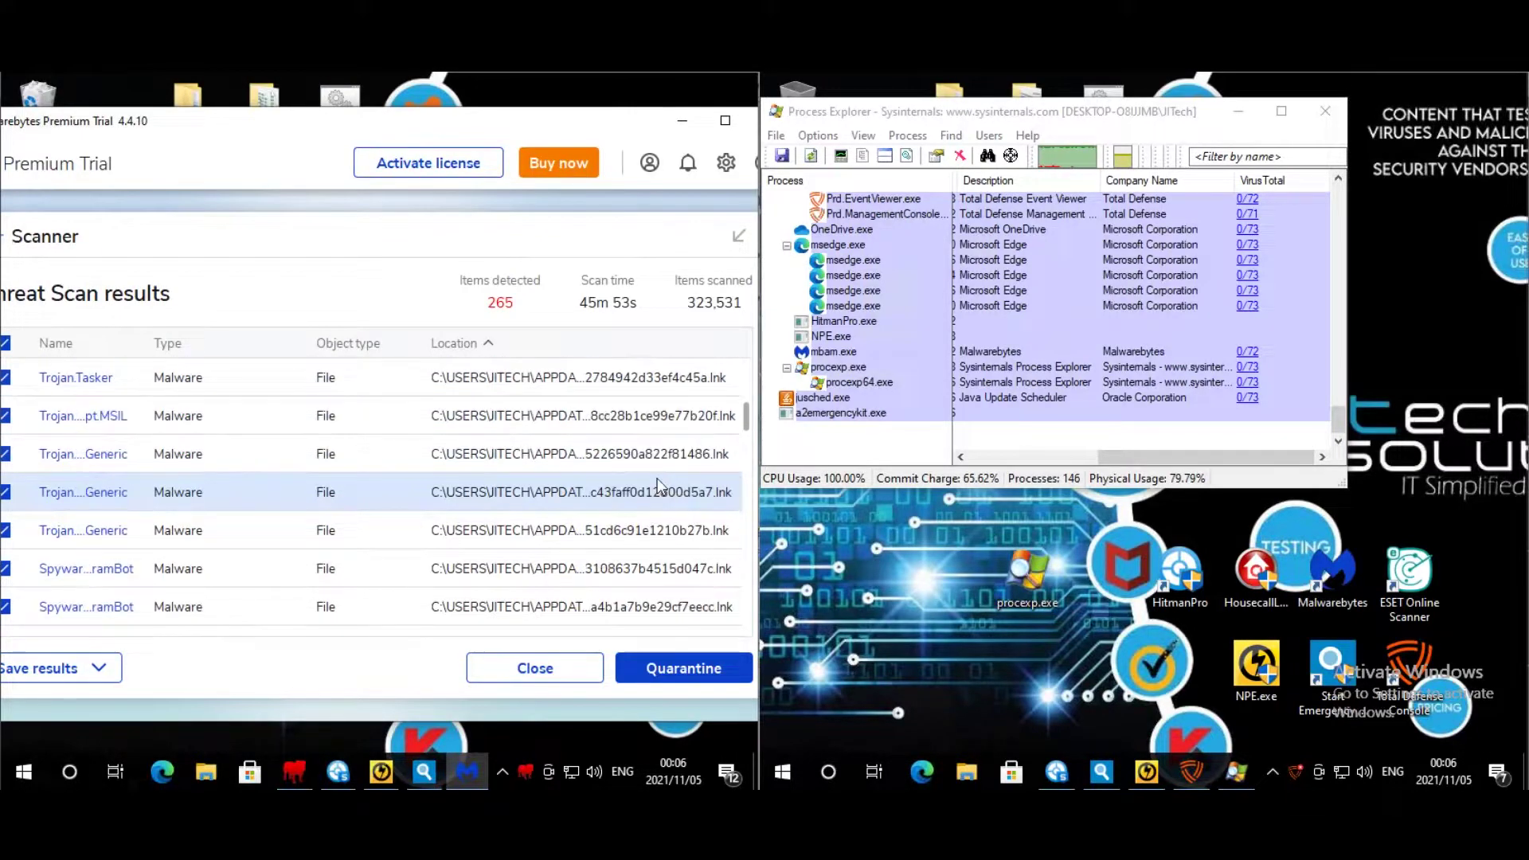
scroll(658, 484, "down", 8)
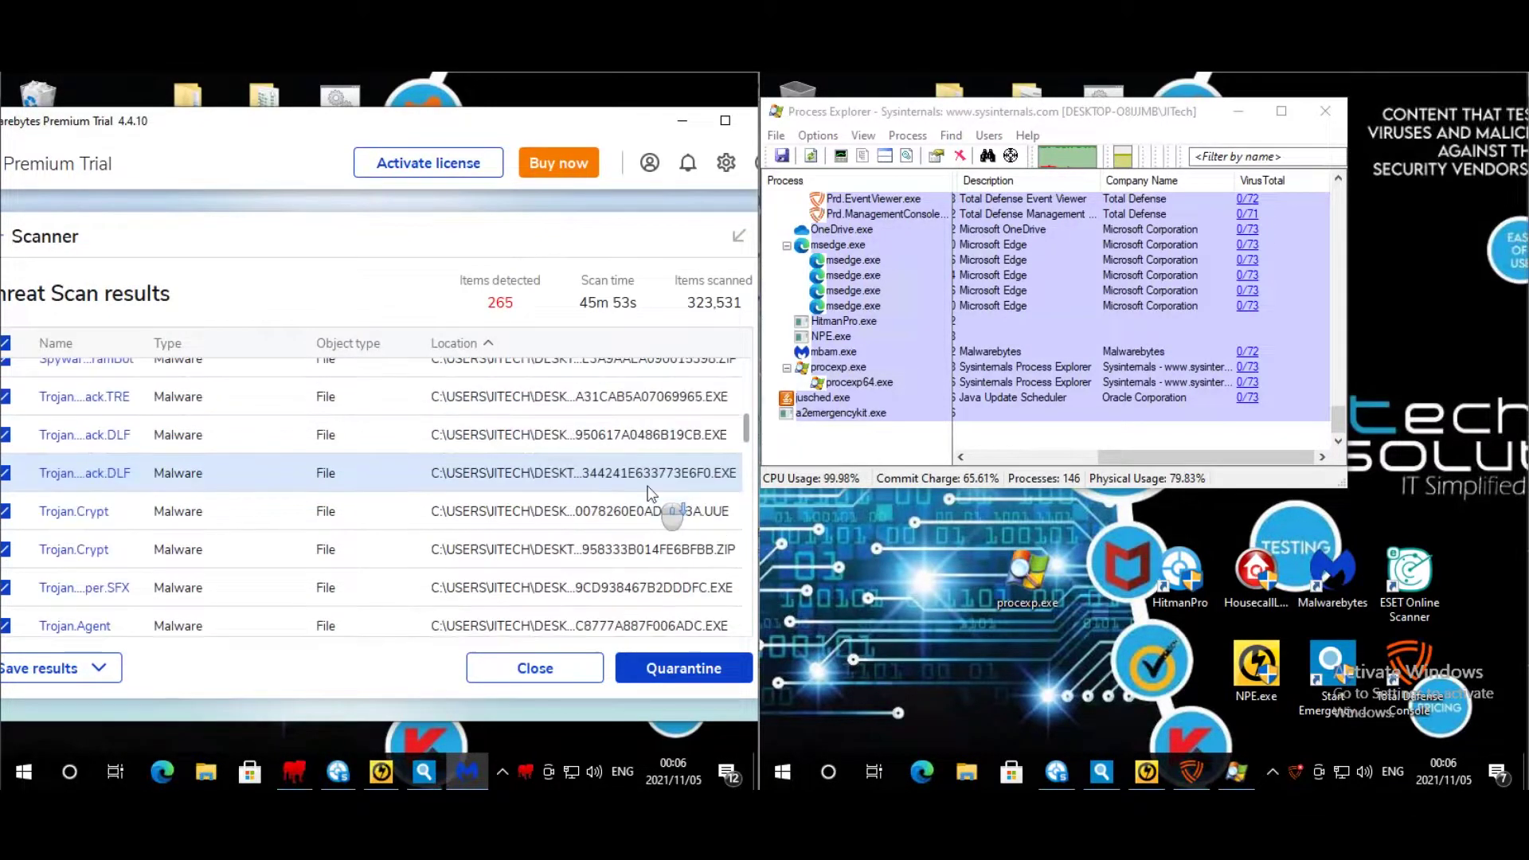
scroll(651, 493, "down", 8)
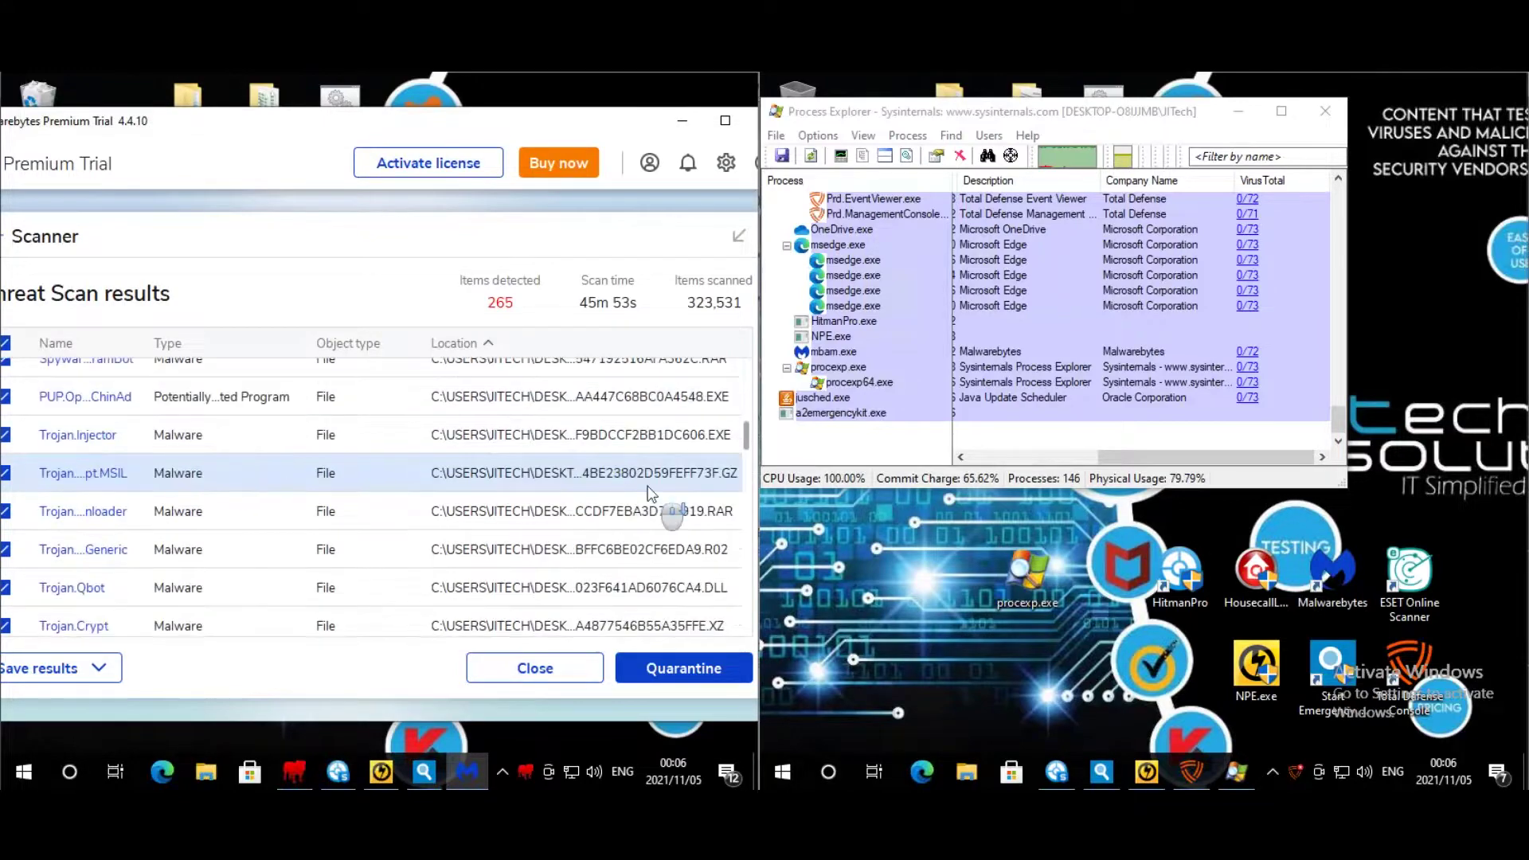
left_click_drag(744, 439, 721, 562)
scroll(648, 515, "down", 5)
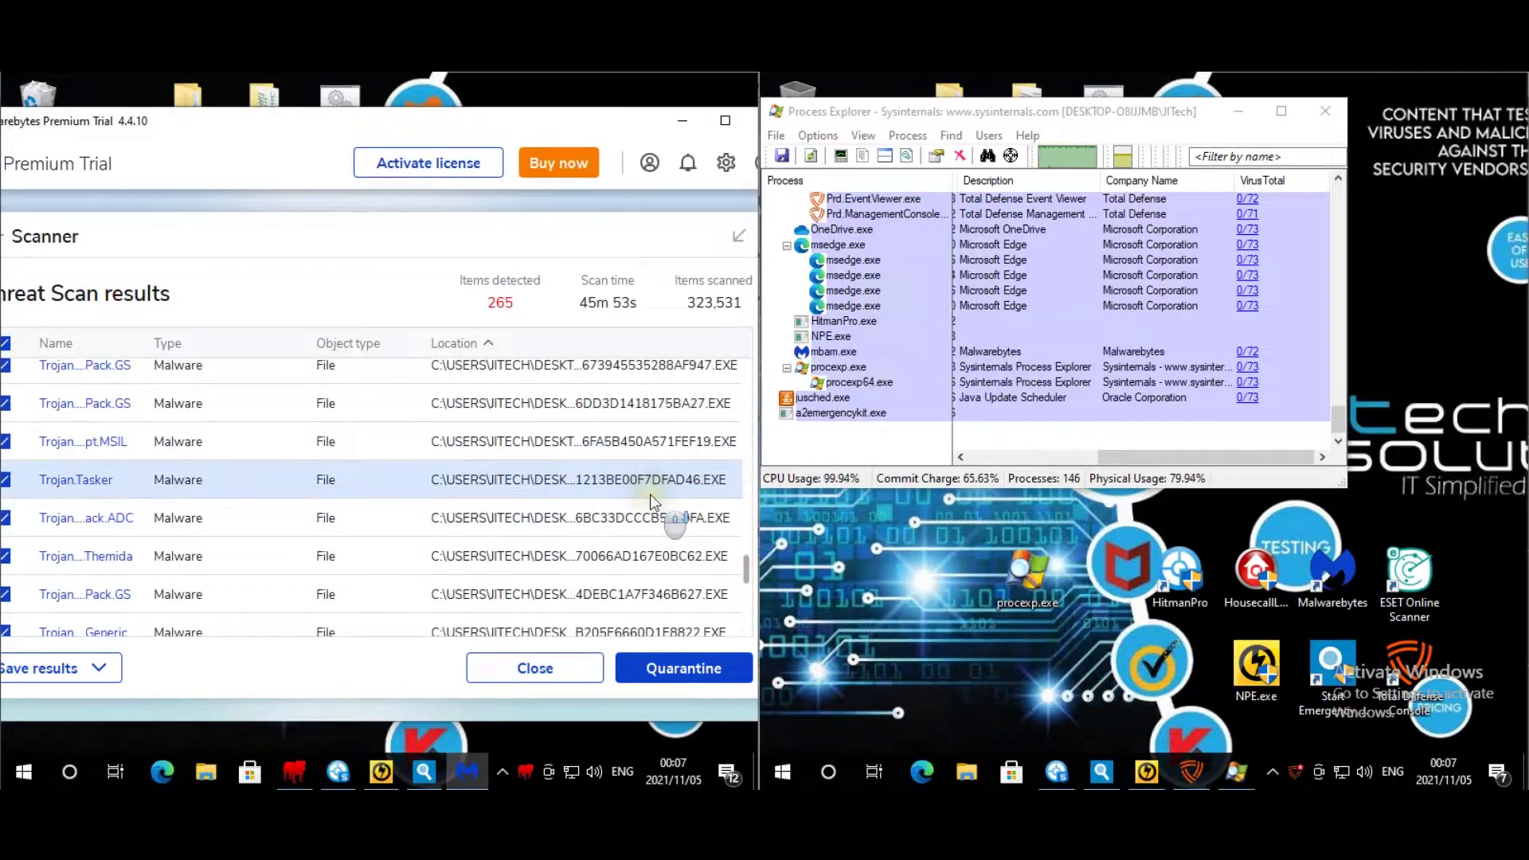
scroll(649, 500, "down", 3)
scroll(650, 495, "down", 5)
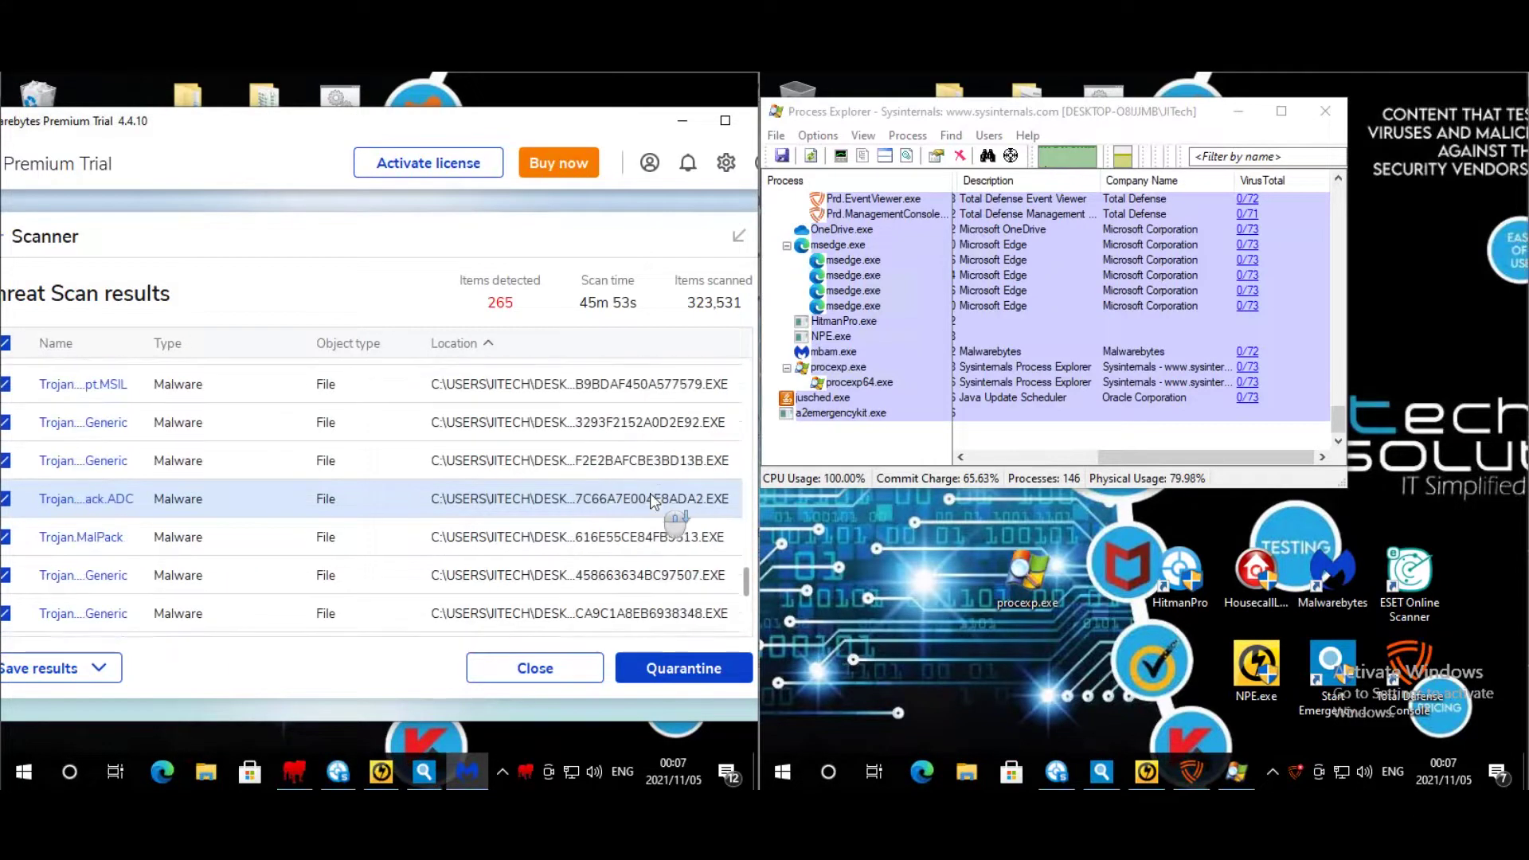
scroll(651, 500, "down", 4)
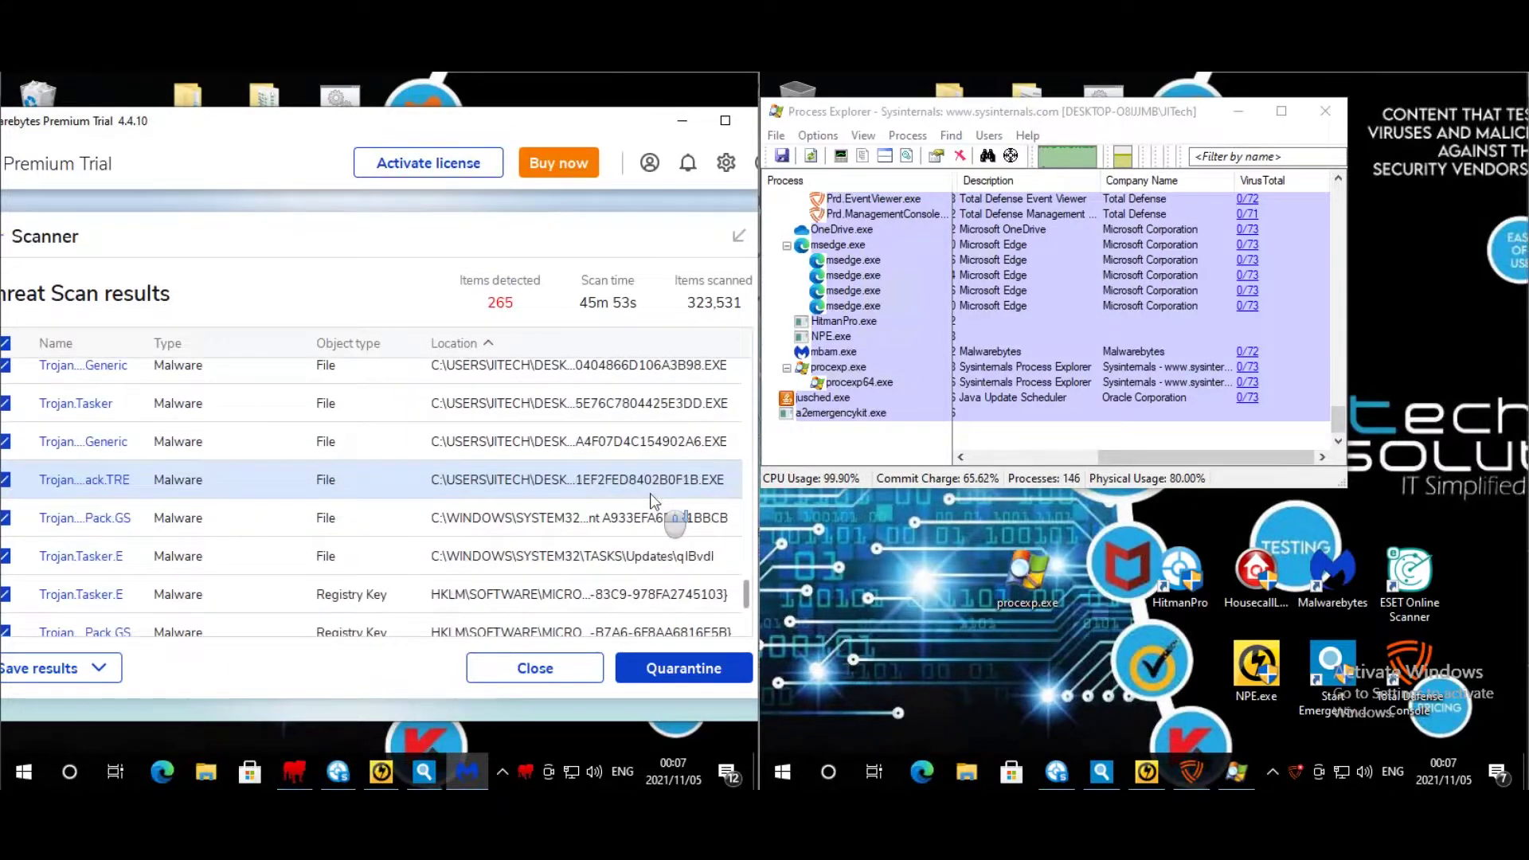
- Inspect the registry key, registry value and Master Boot Sector detections at the end of the Malwarebytes results and minimize its window
left_click(650, 493)
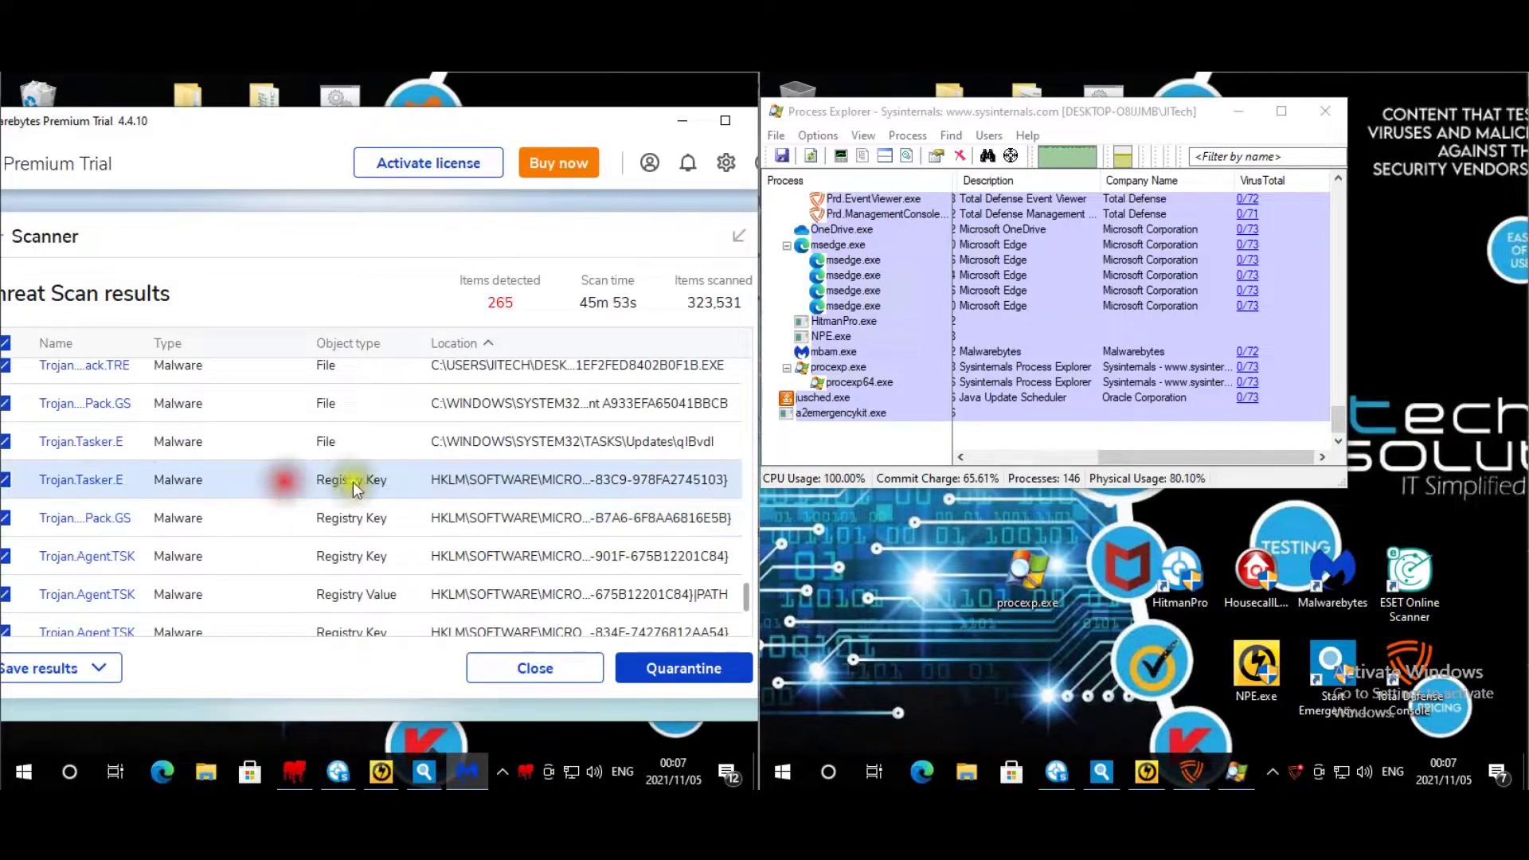
scroll(514, 513, "down", 2)
scroll(519, 518, "down", 3)
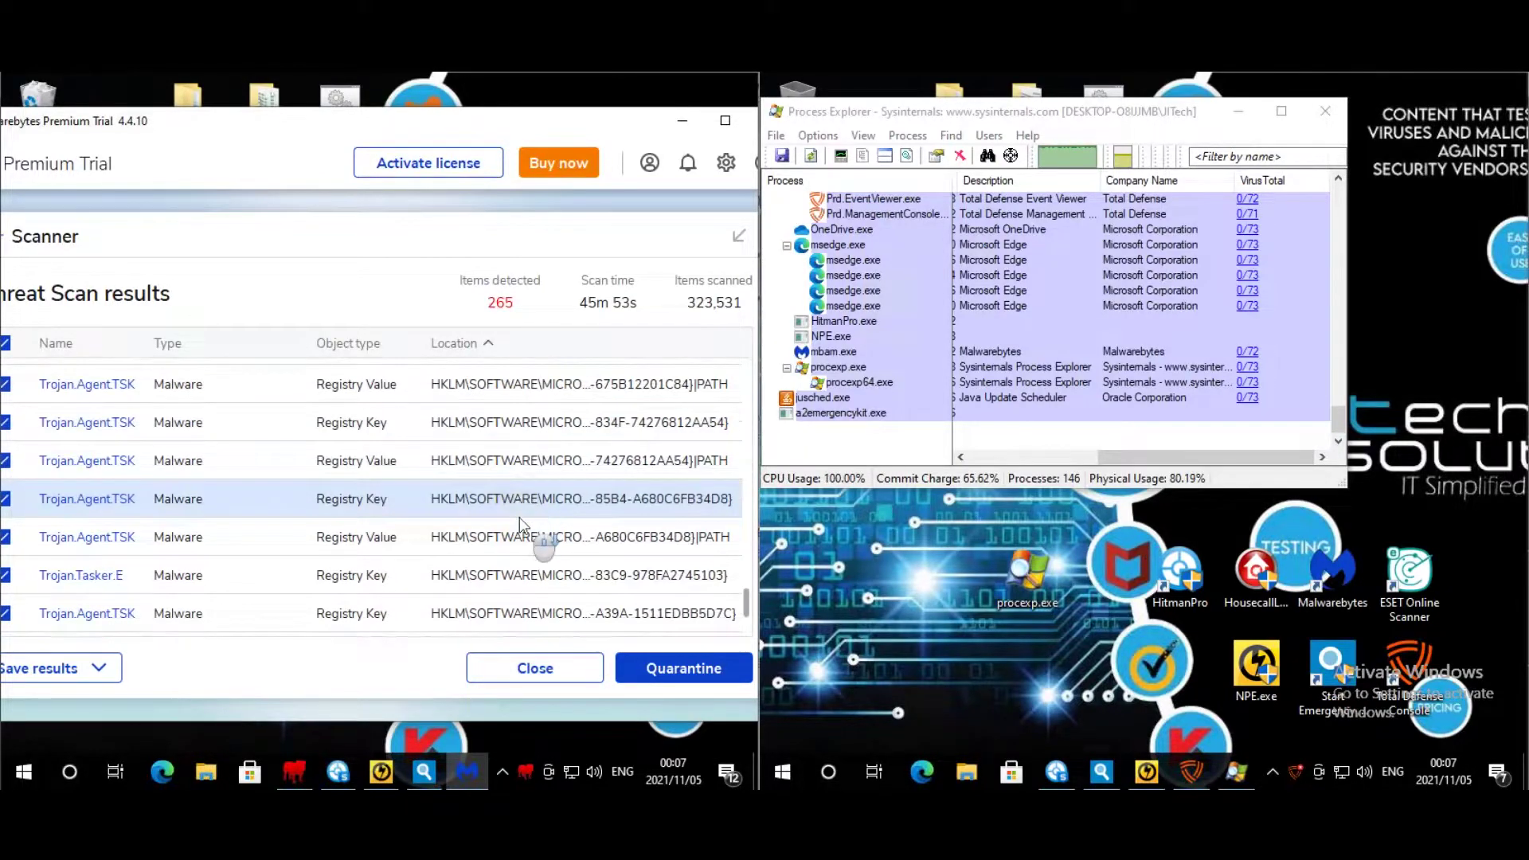
scroll(519, 517, "down", 5)
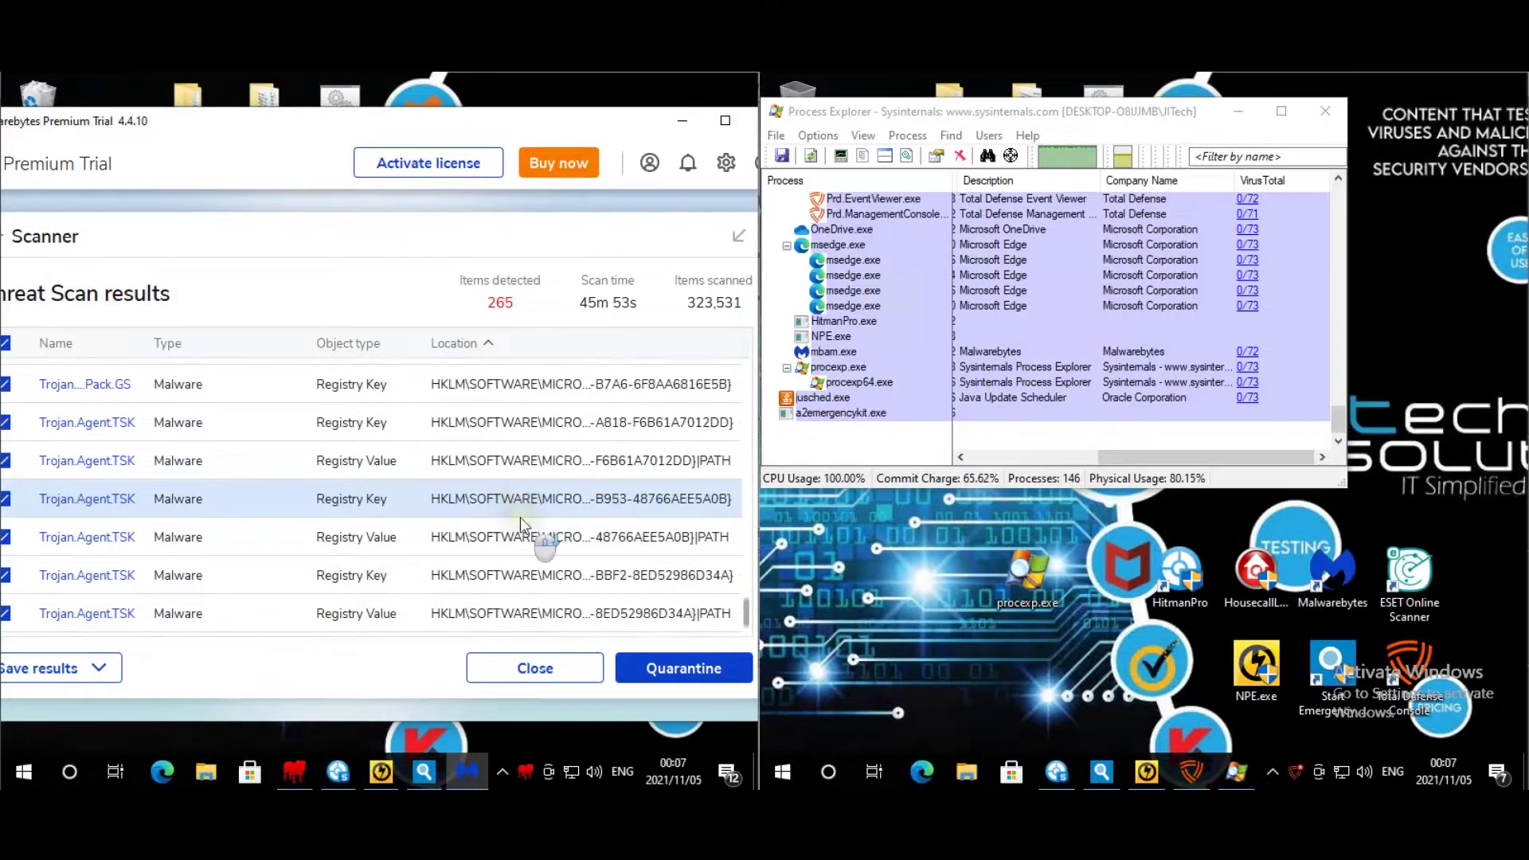
scroll(523, 524, "down", 1)
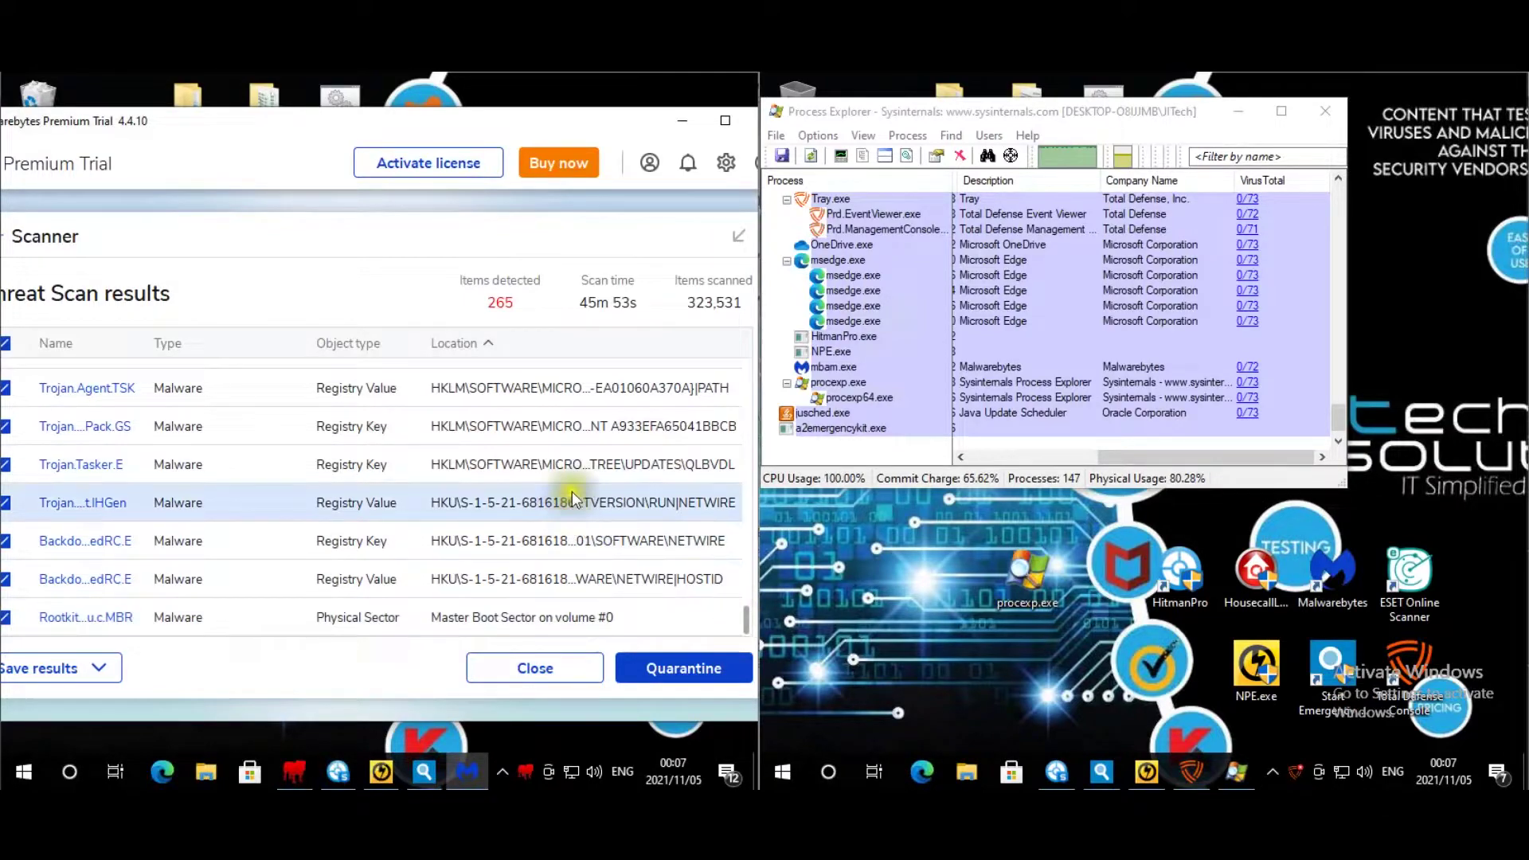
left_click(677, 119)
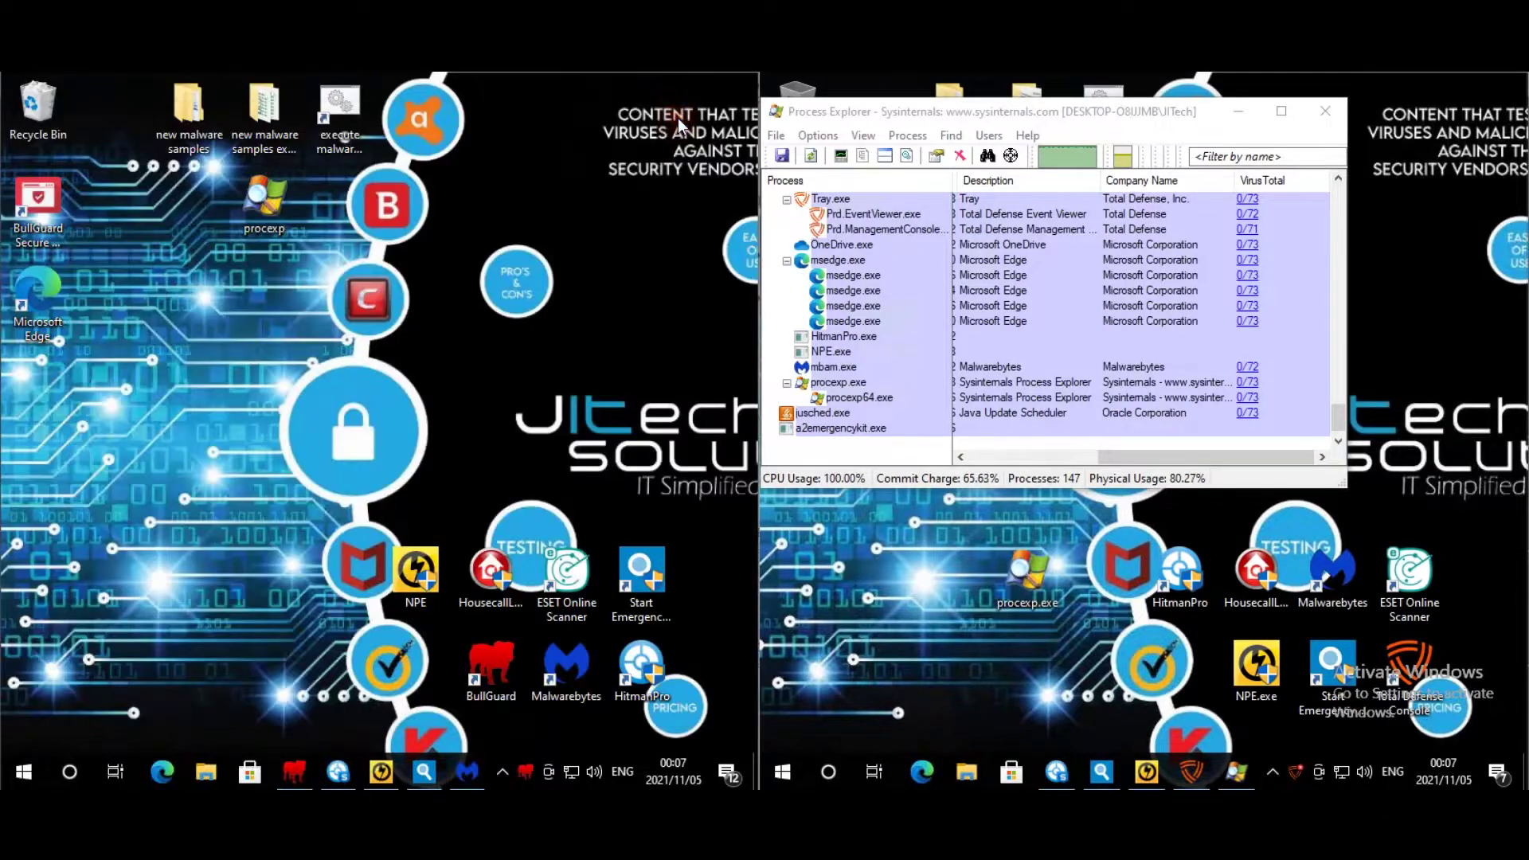
- Open Task Manager on the BullGuard machine, expand it to the detailed view and move its window higher on the desktop
left_click(276, 225)
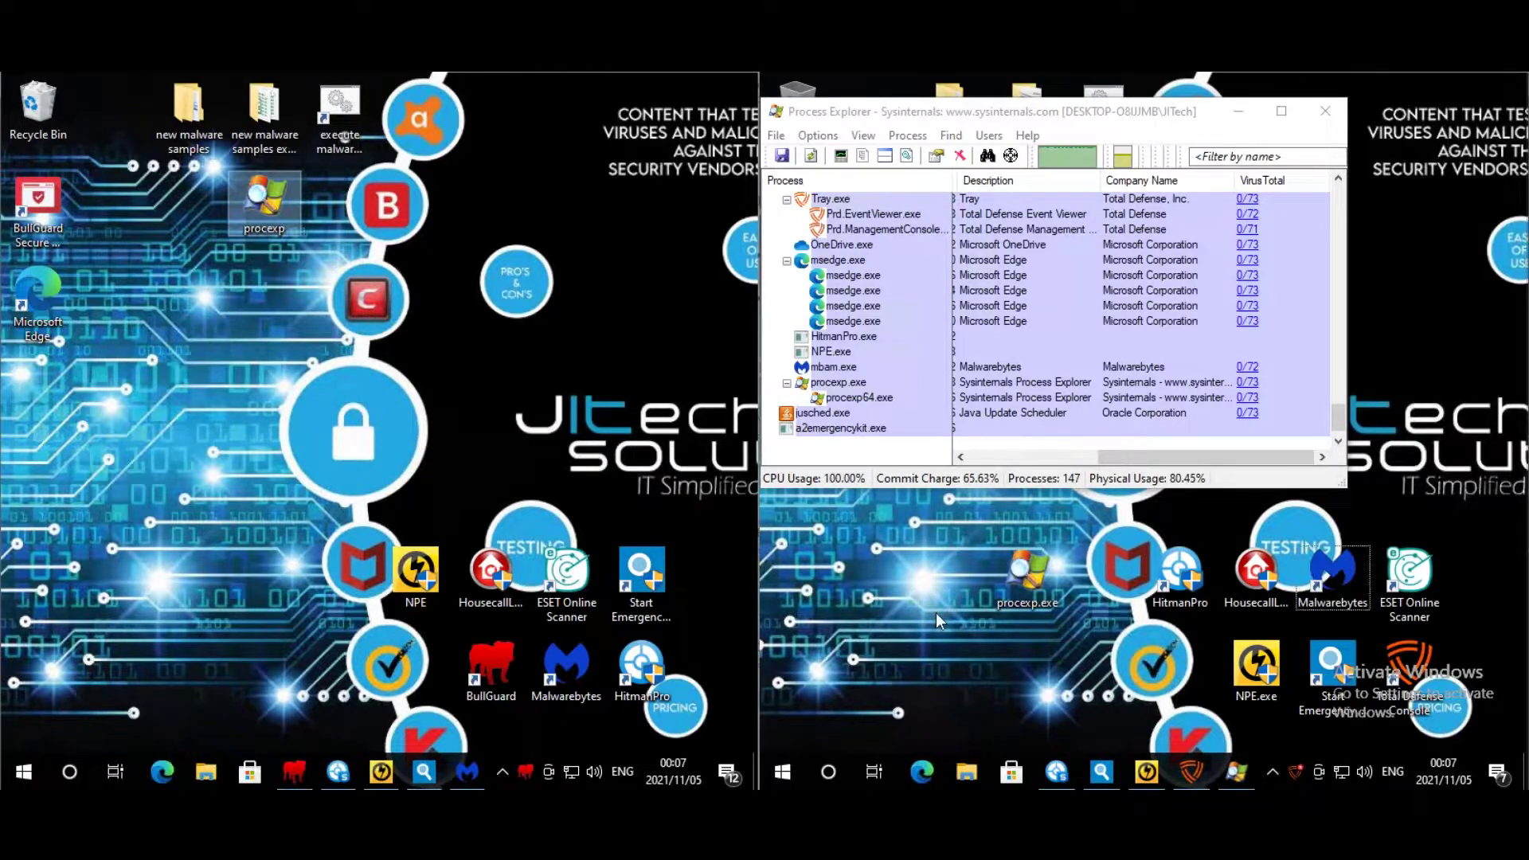
left_click(480, 376)
left_click(247, 580)
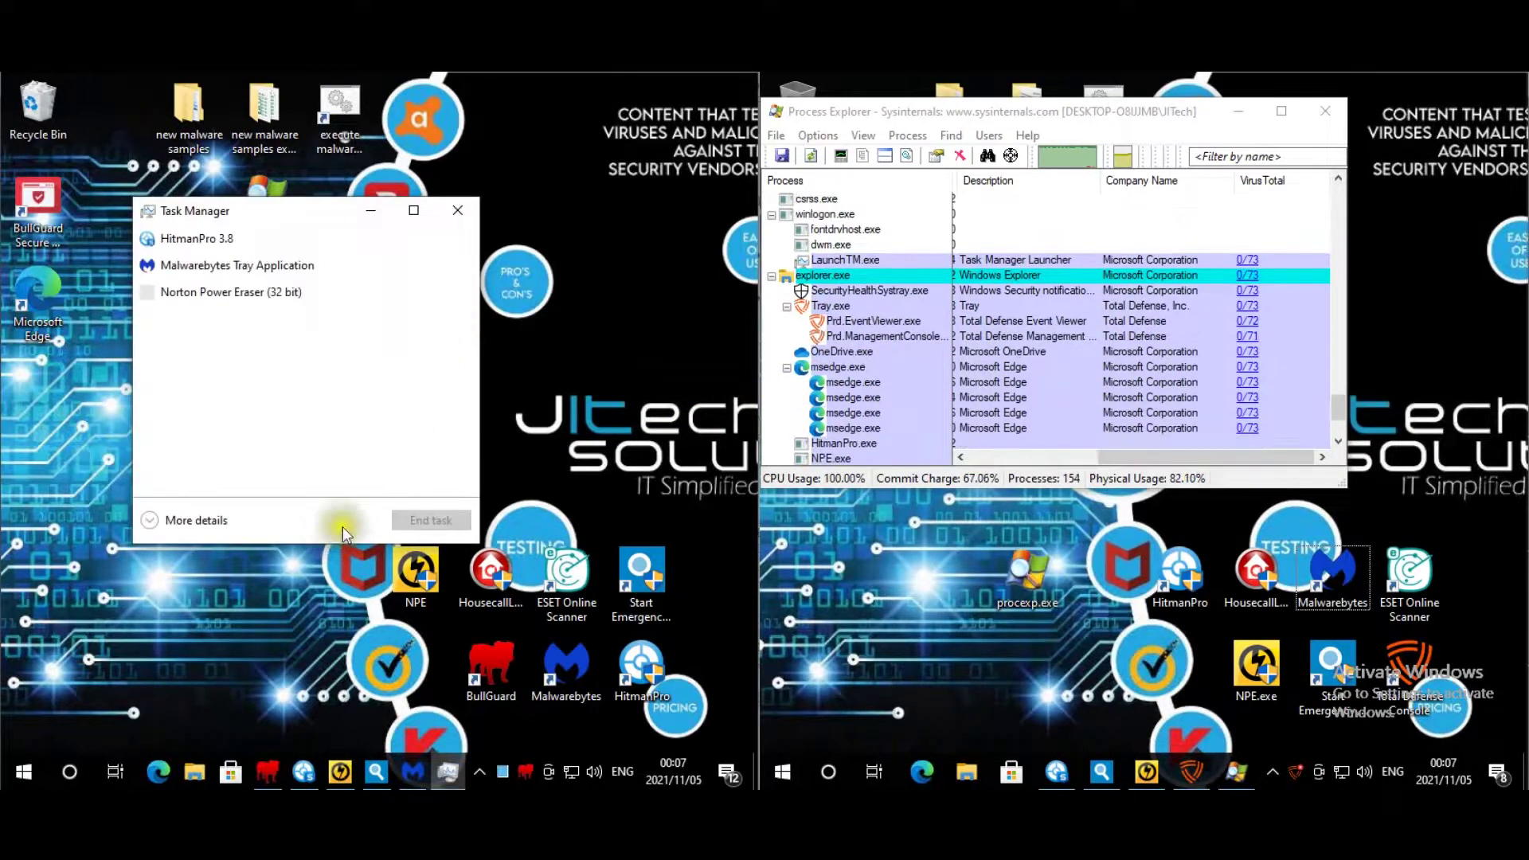
left_click(203, 519)
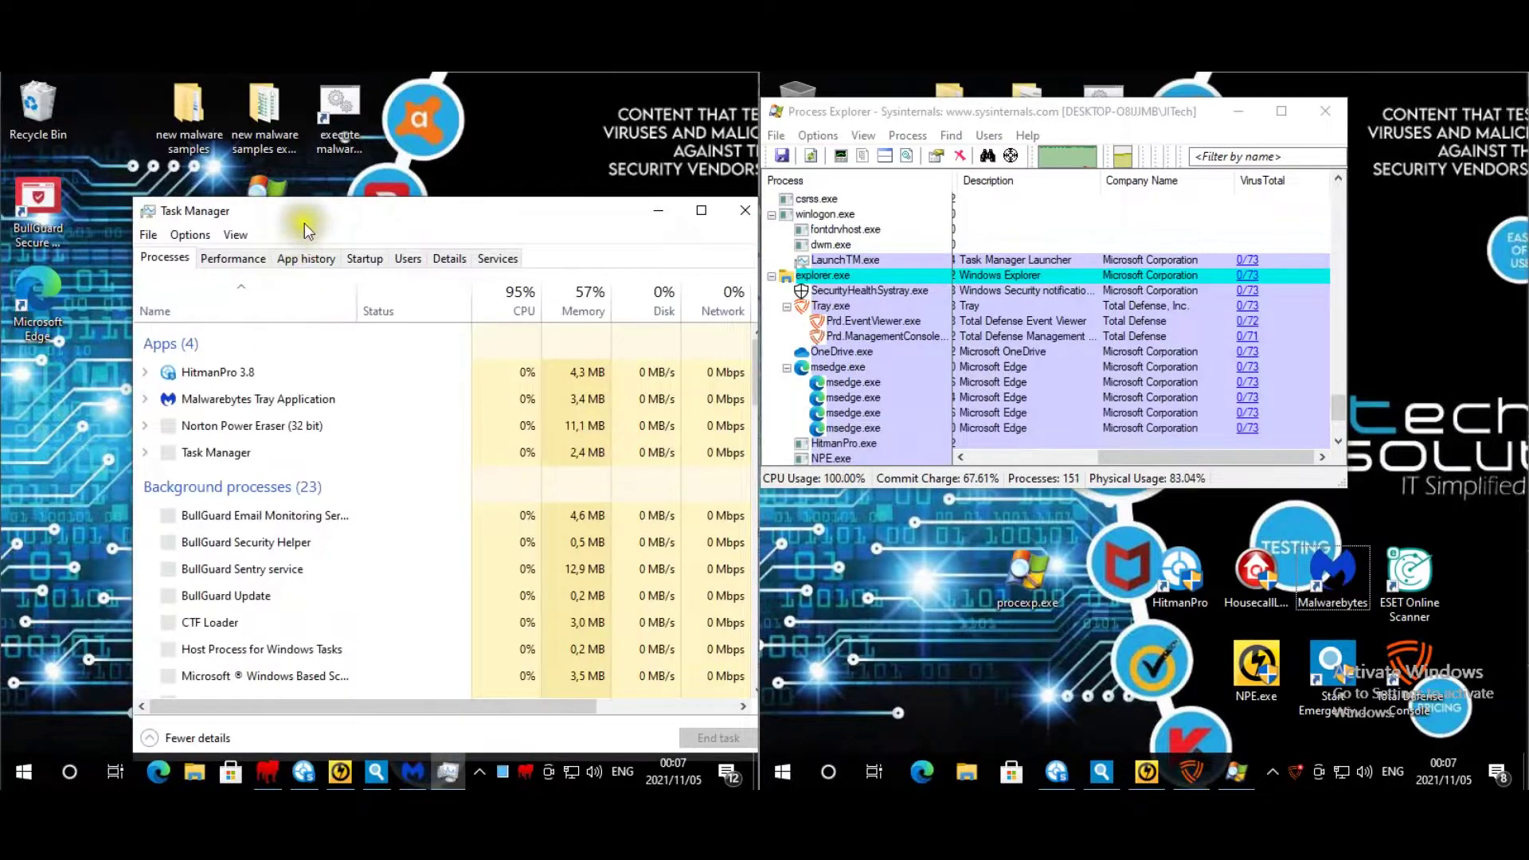
left_click_drag(304, 219, 271, 132)
- Open the activity list in BullGuard's Messaging Centre, expand the Quick scan entry and minimize BullGuard
left_click(285, 757)
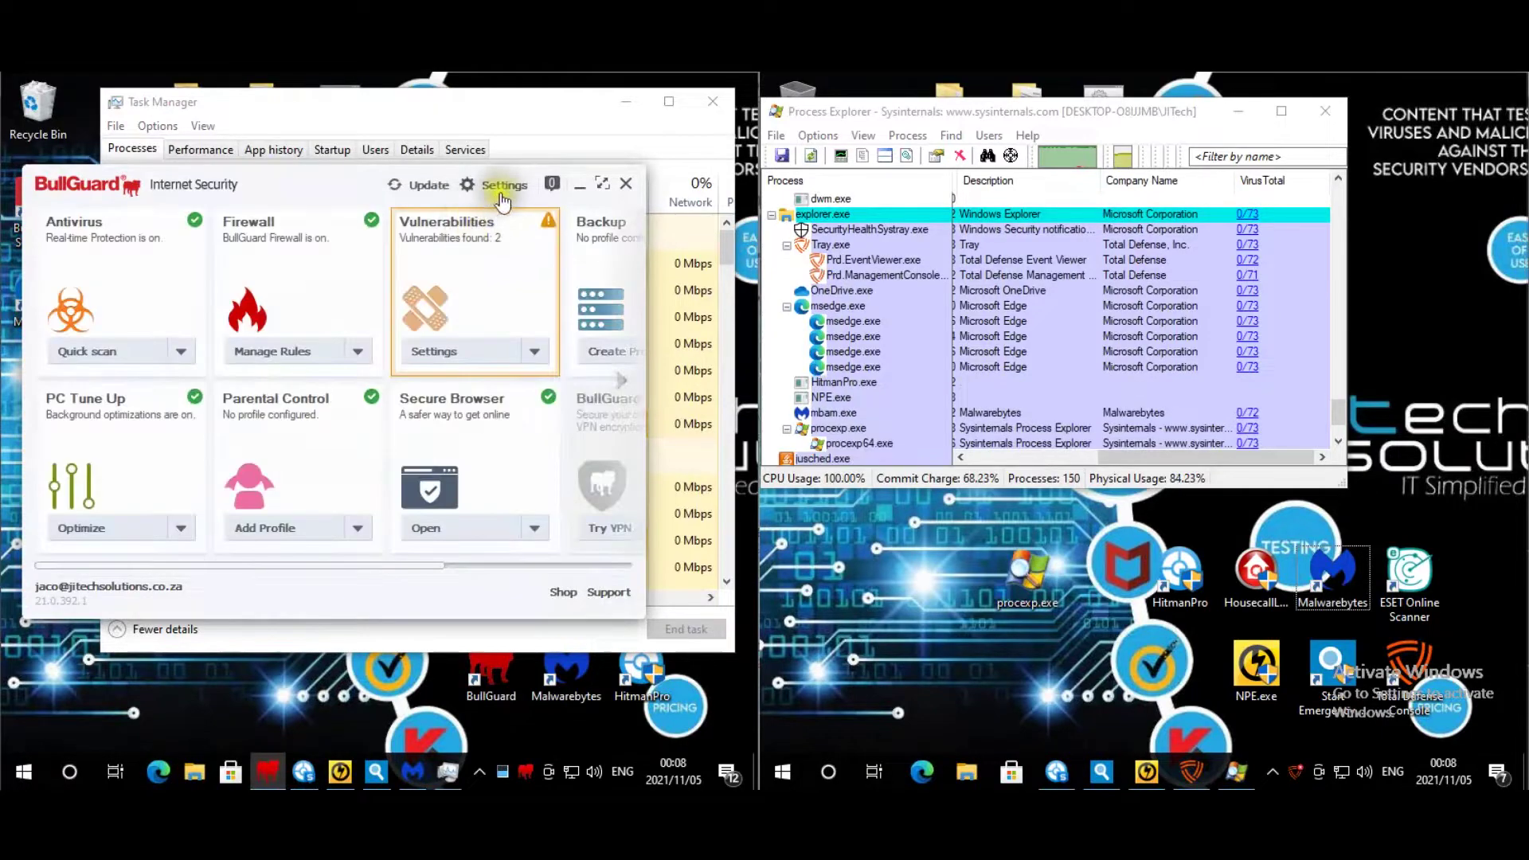
left_click(472, 323)
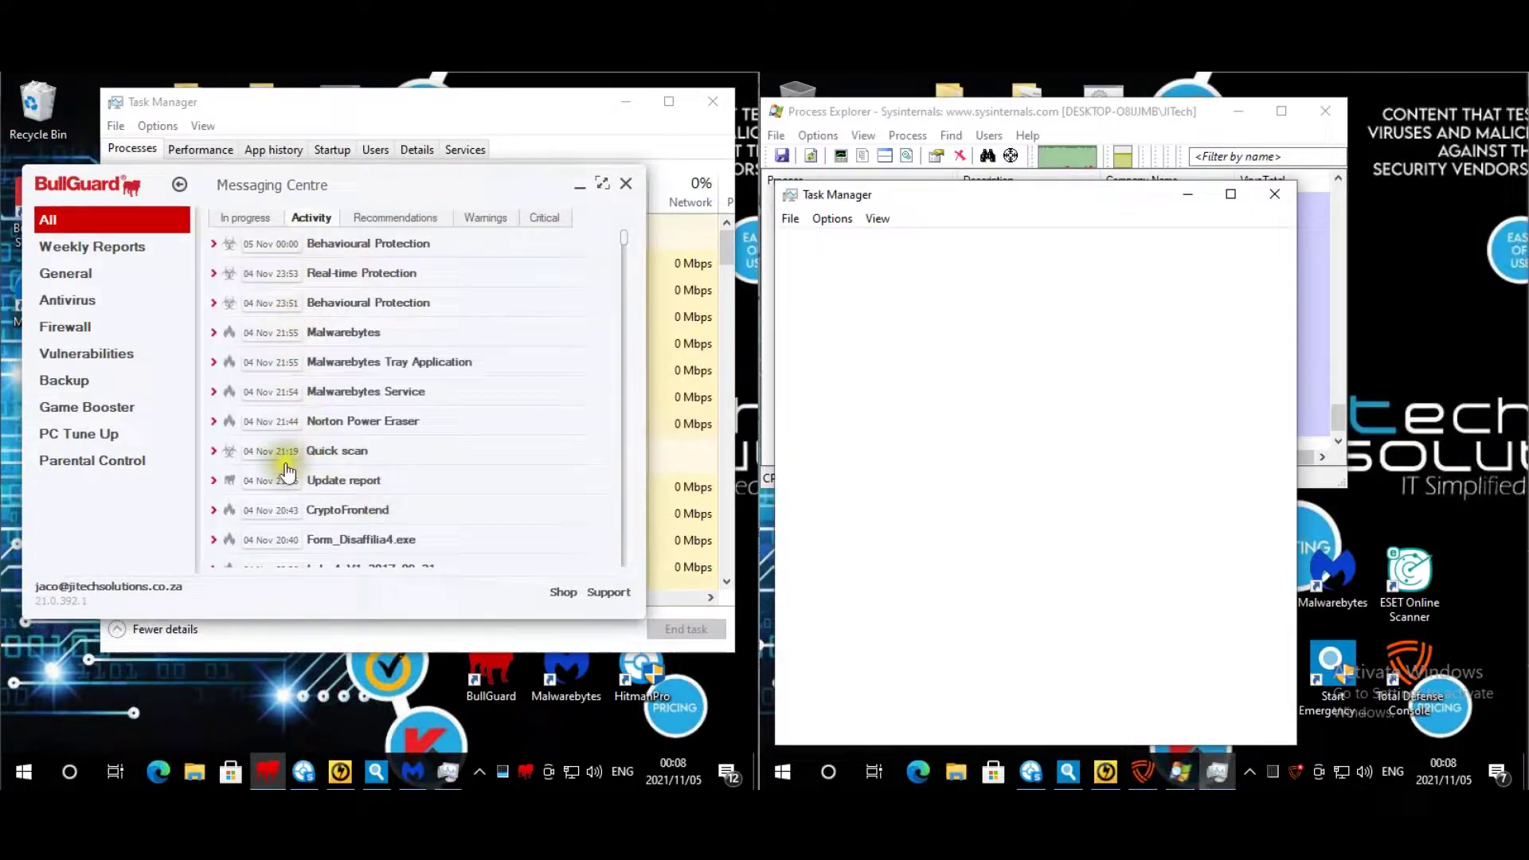
left_click(215, 452)
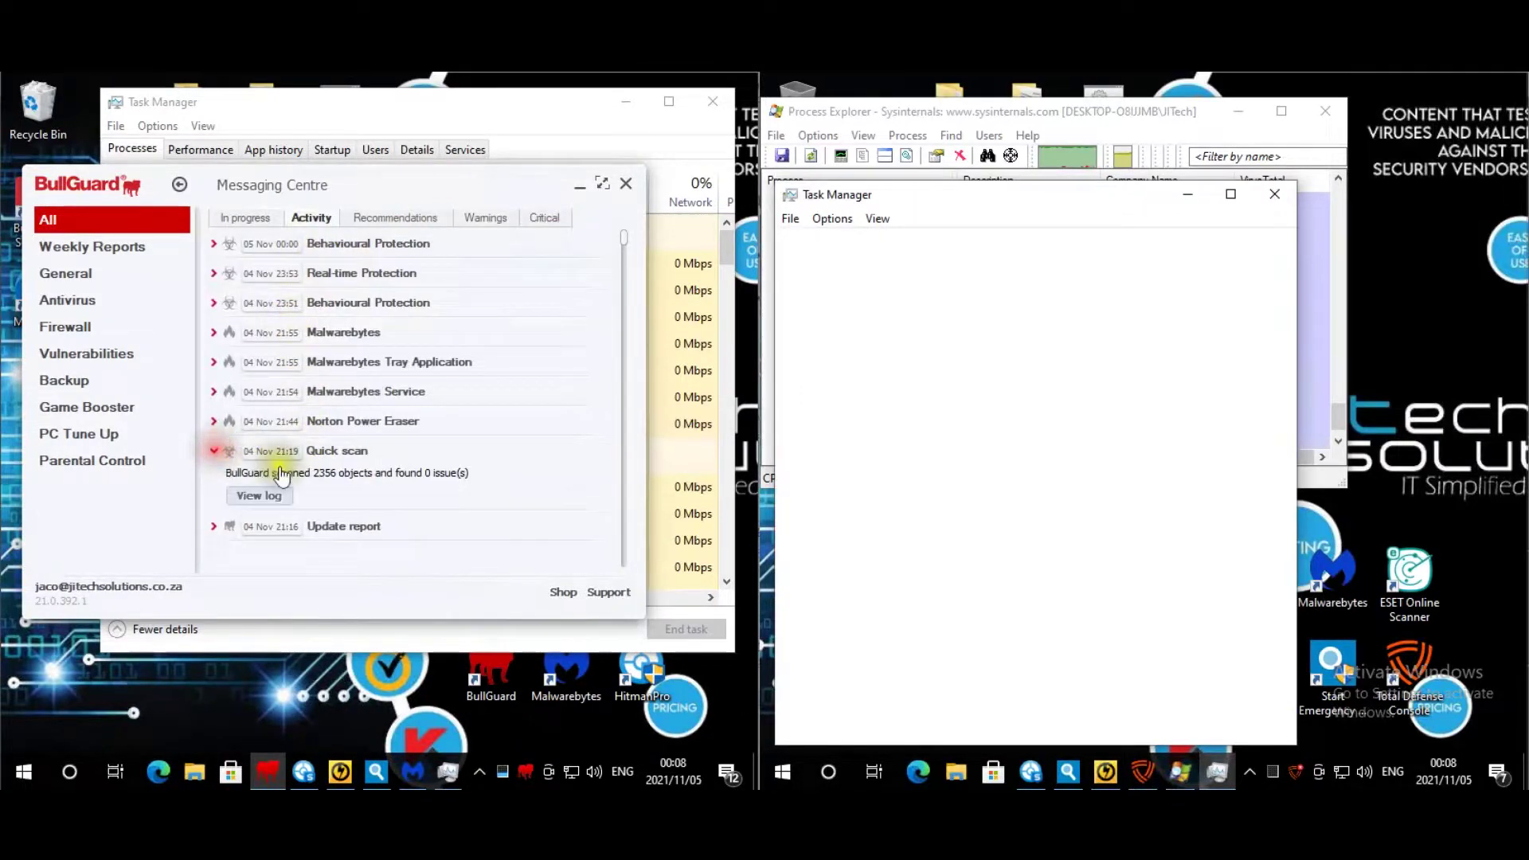
left_click(580, 184)
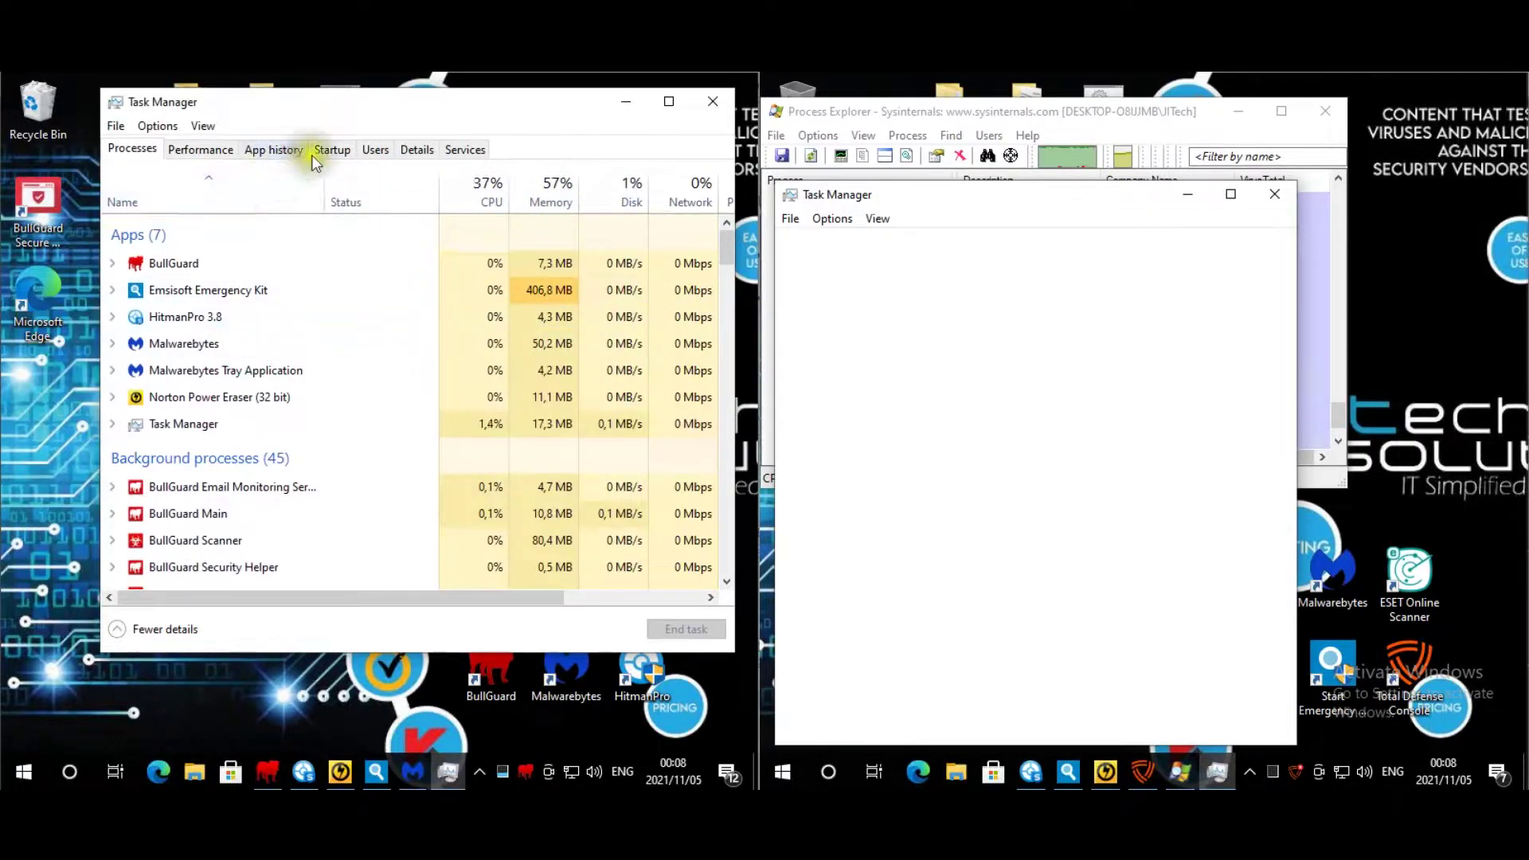
- Review the startup entries in the BullGuard machine's Task Manager, including Host and KprUEGC, down to the end and minimize it
left_click(333, 149)
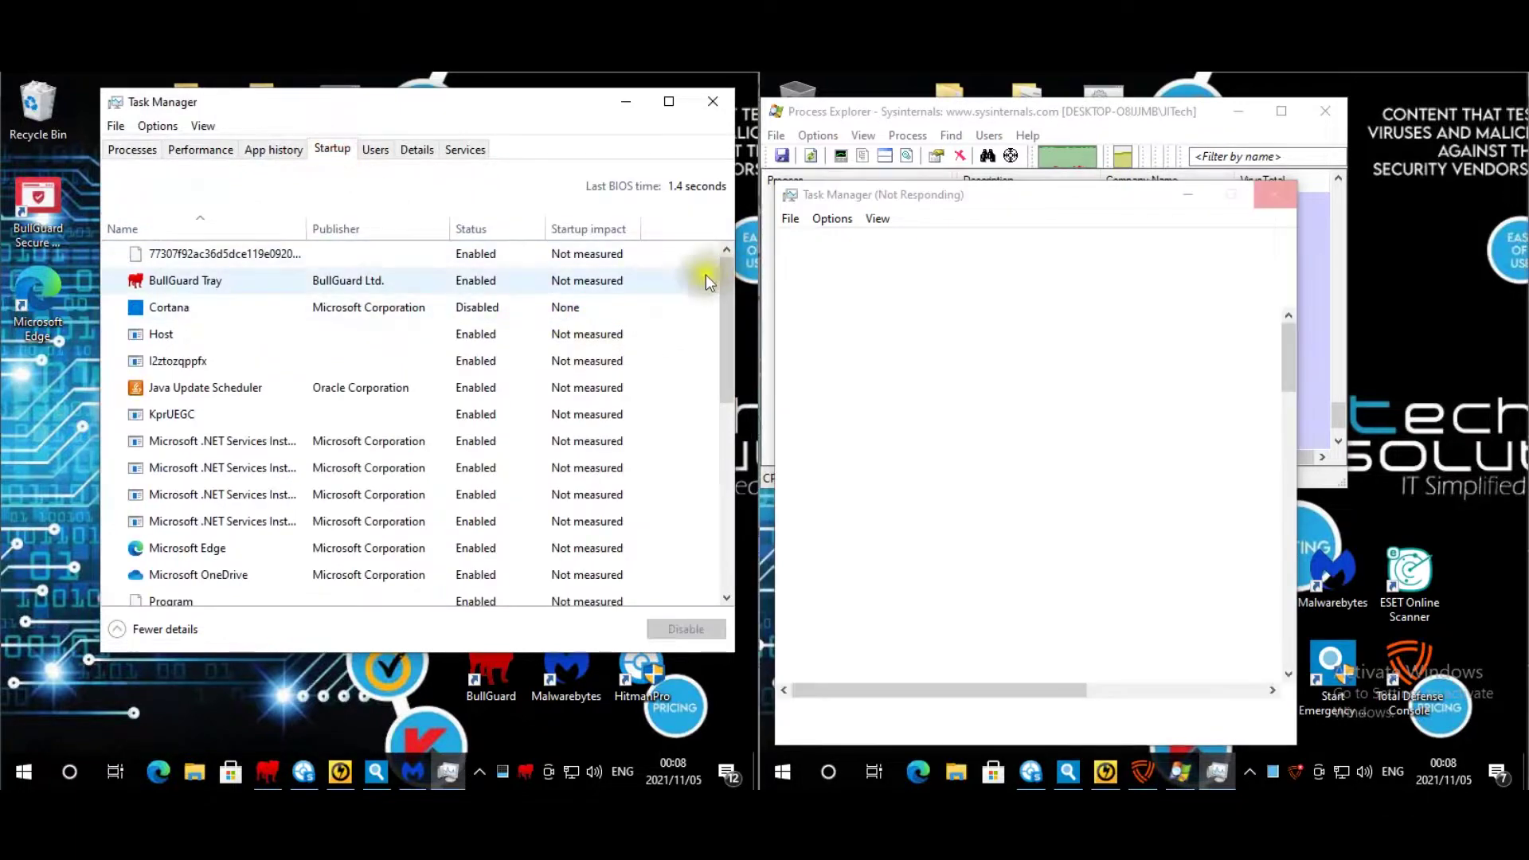
left_click(339, 260)
left_click(195, 335)
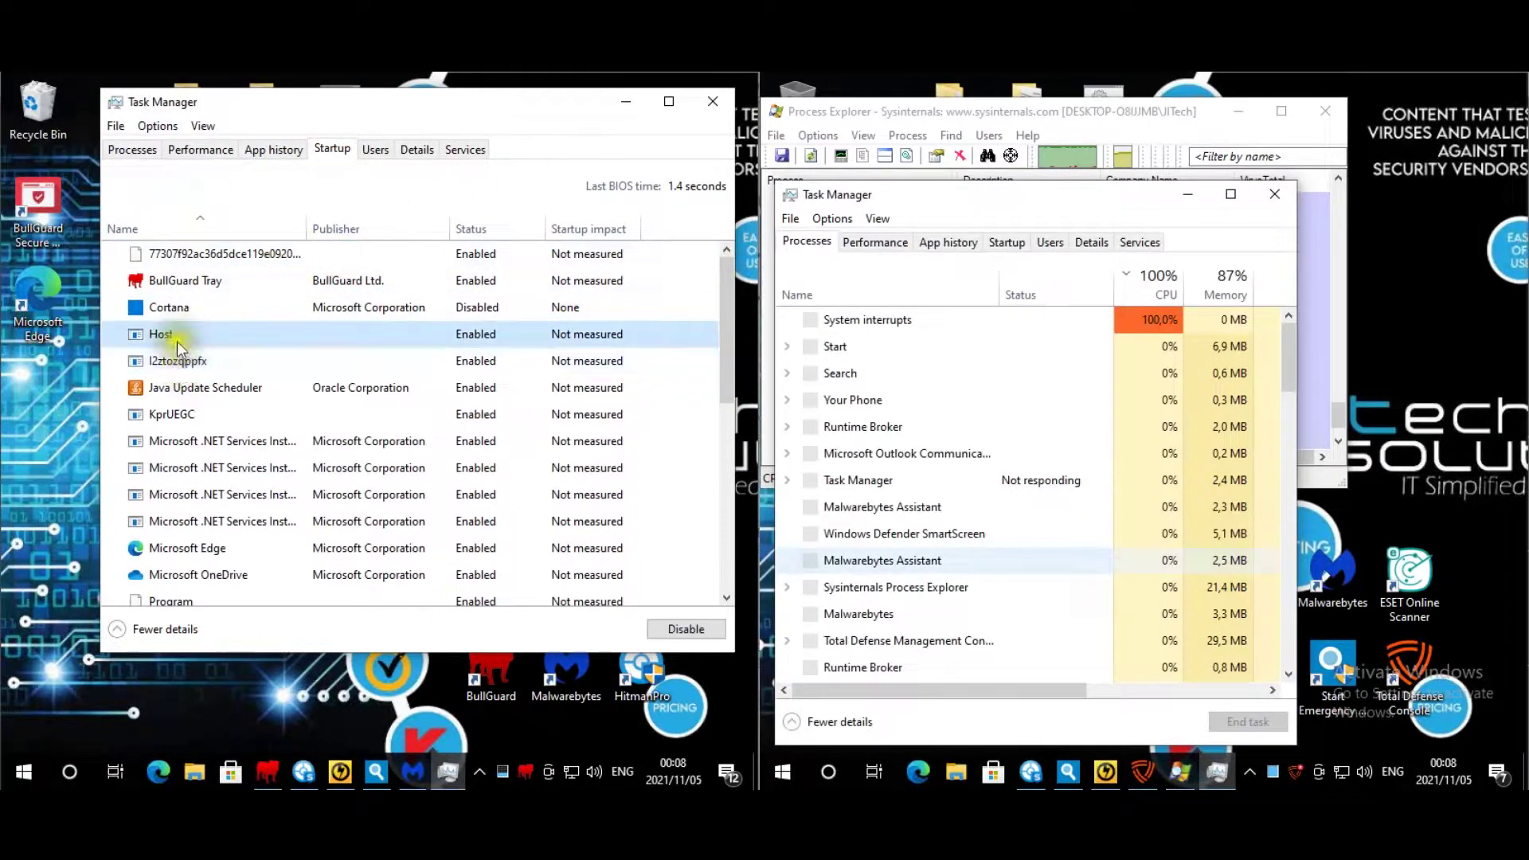
left_click(226, 416)
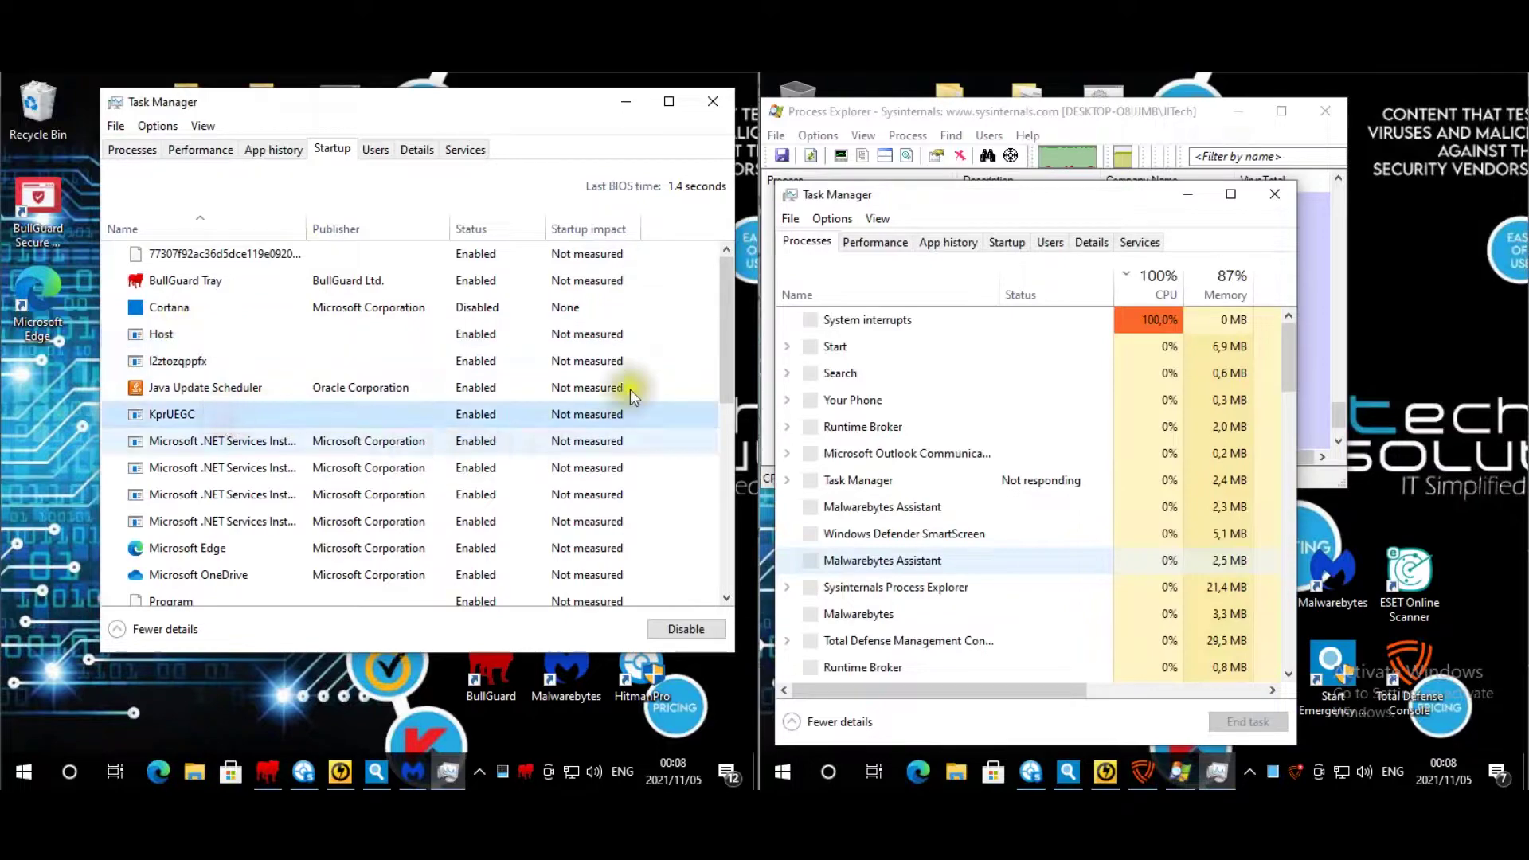
left_click(723, 312)
left_click_drag(723, 312, 721, 398)
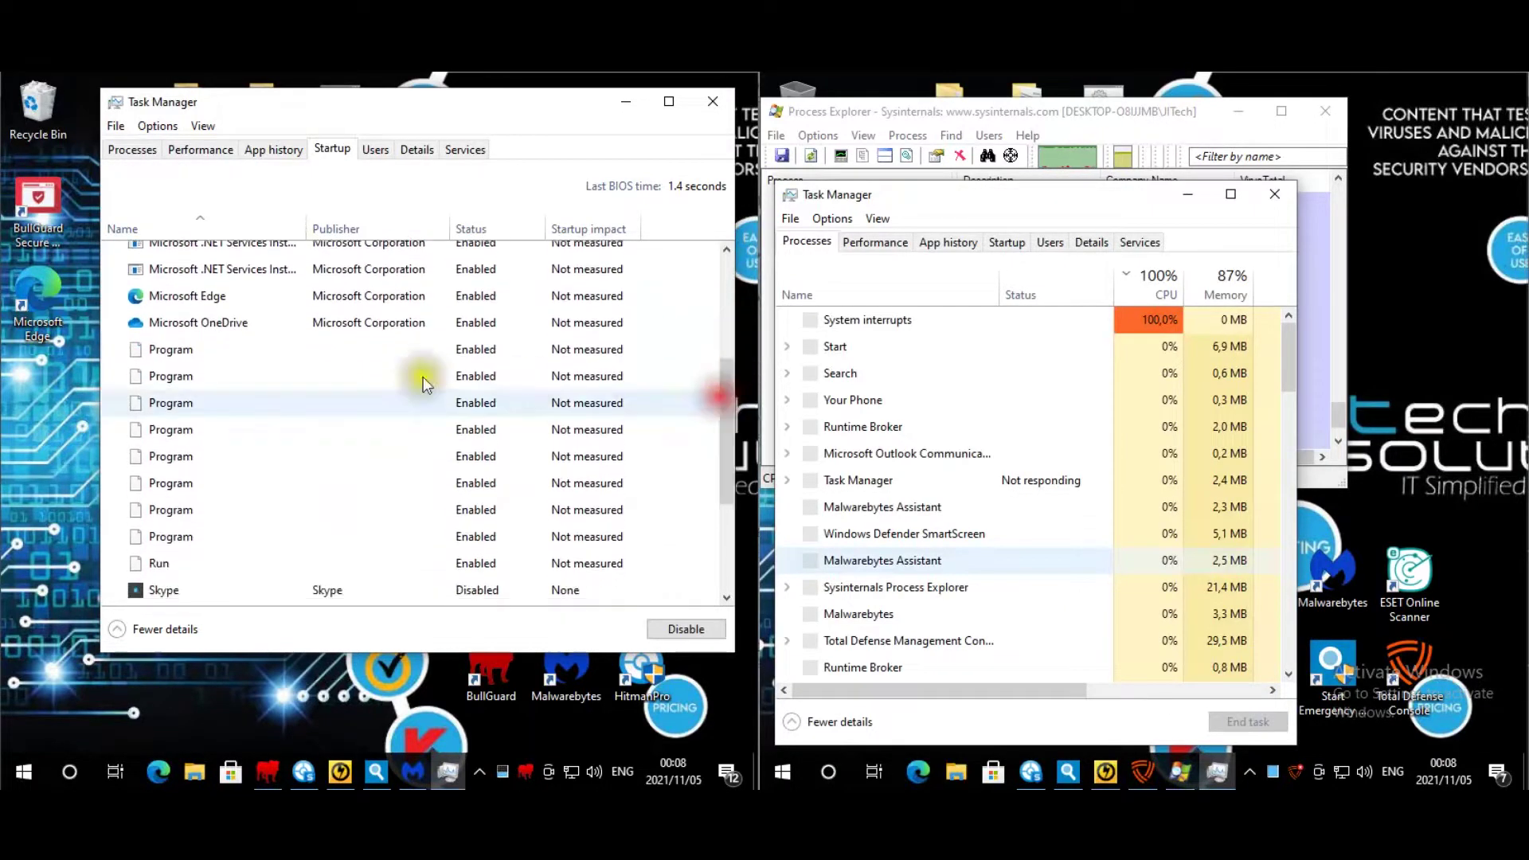
left_click_drag(724, 387, 729, 505)
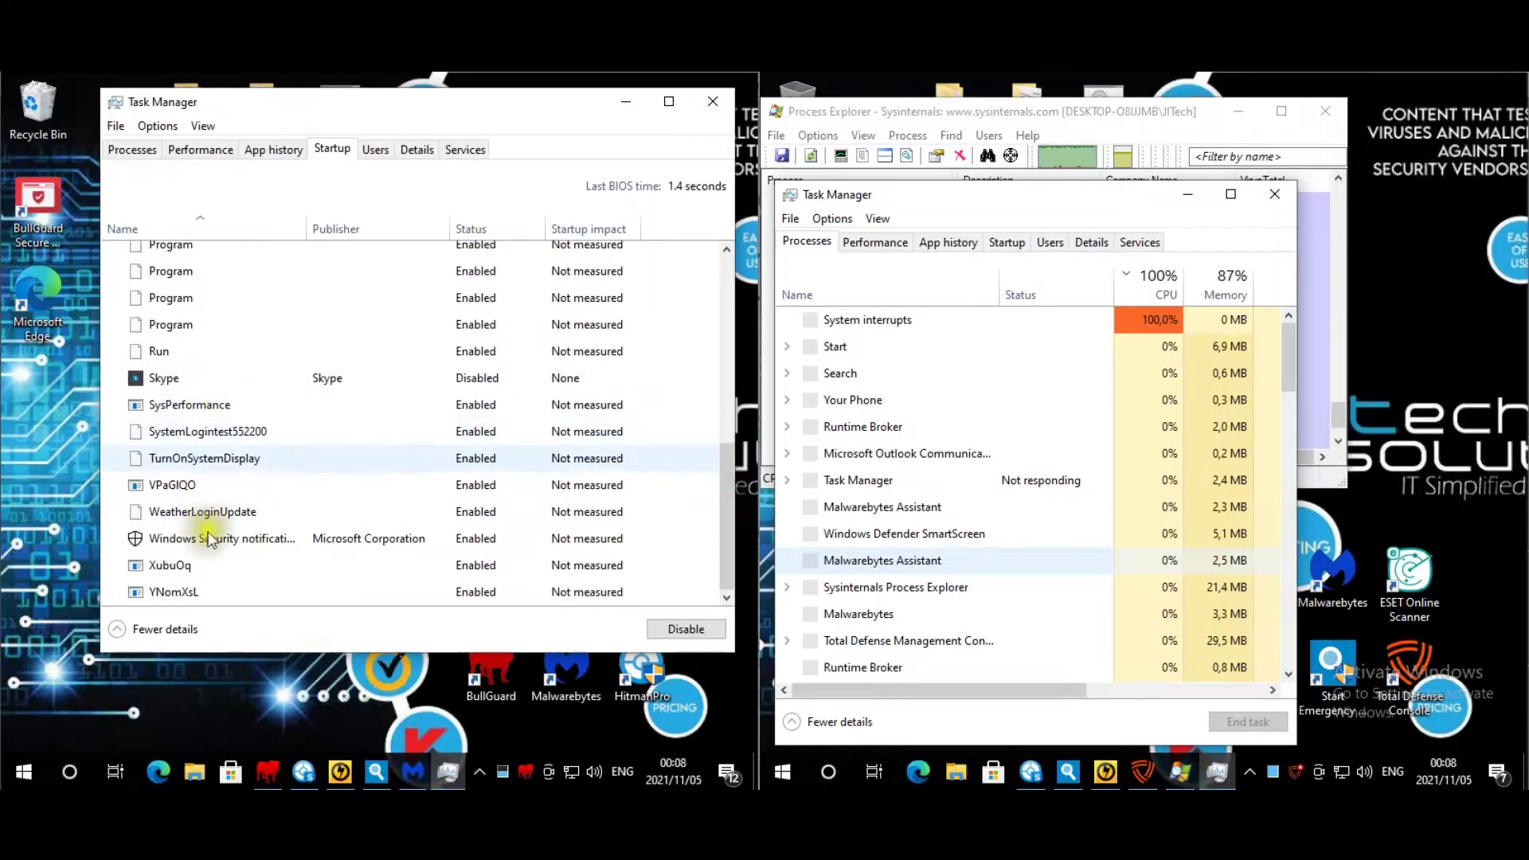
left_click(629, 97)
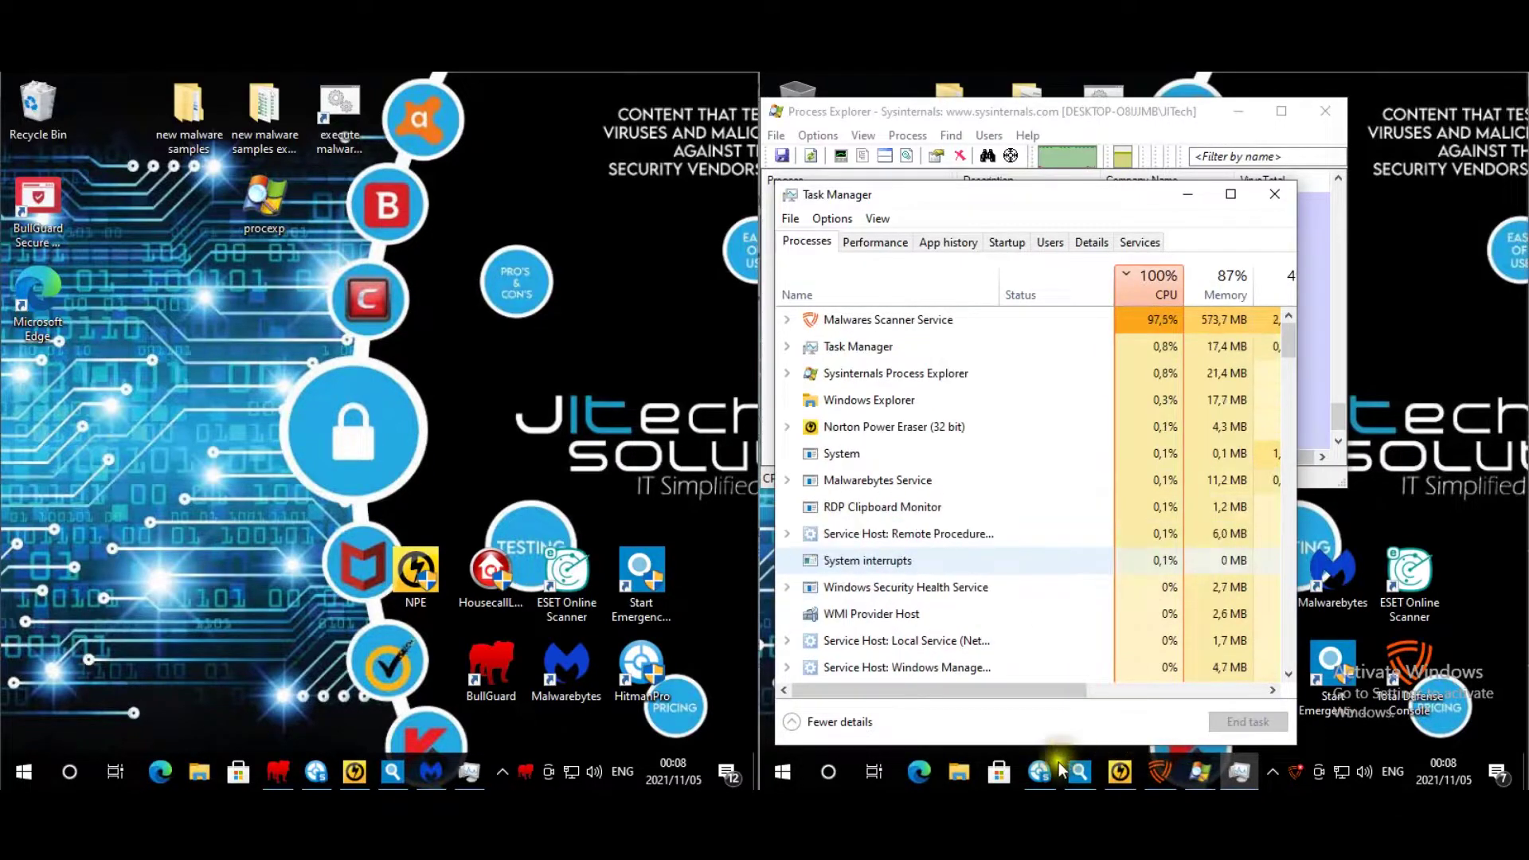
- Open the HitmanPro scan results on the Total Defense machine, reposition the window and return to the beginning of the list
left_click(1039, 770)
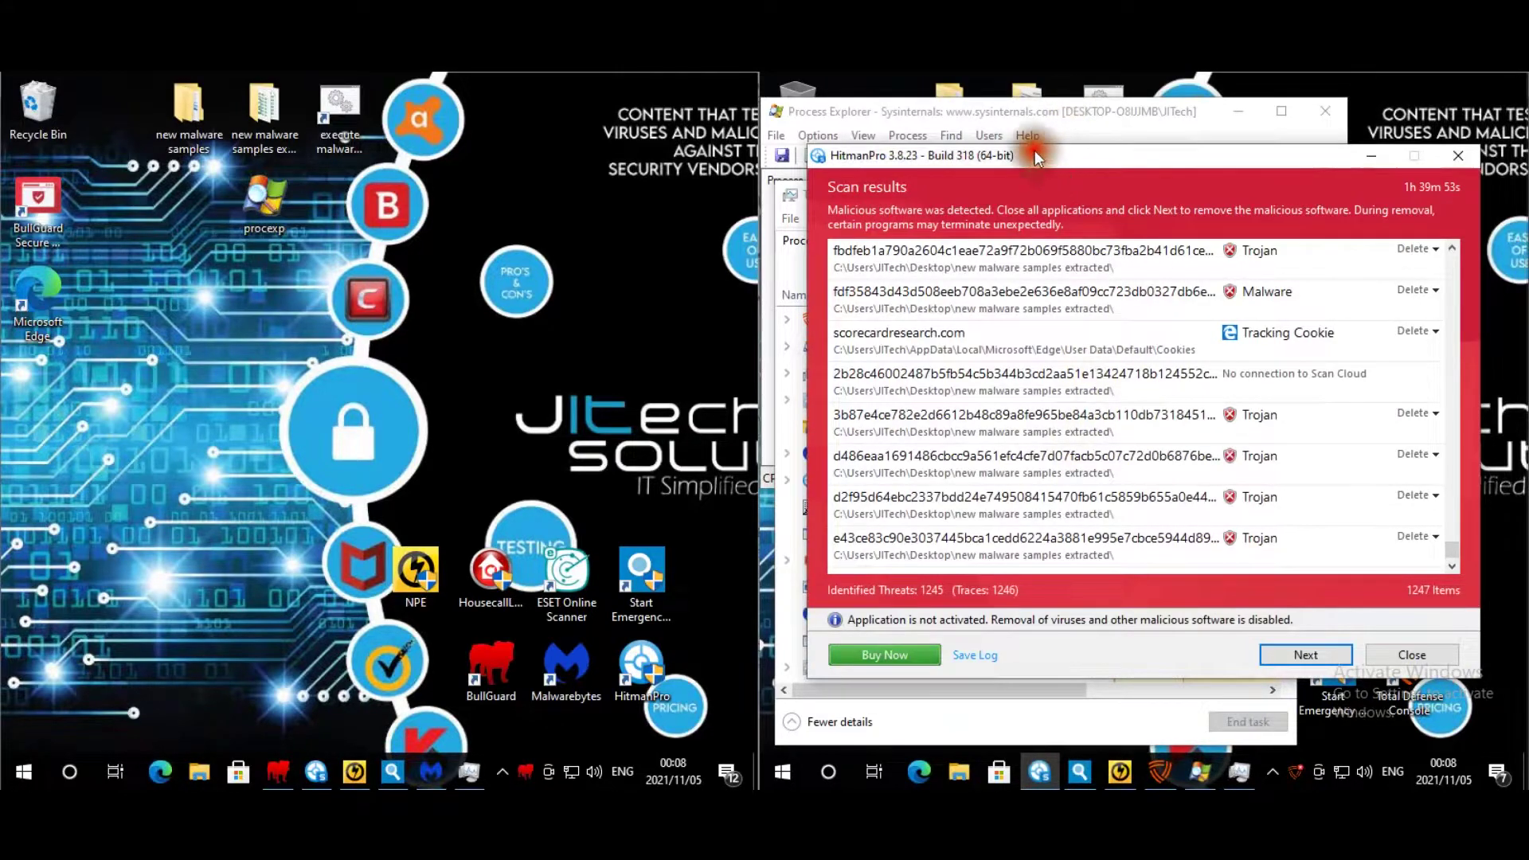
left_click_drag(1034, 150, 1000, 140)
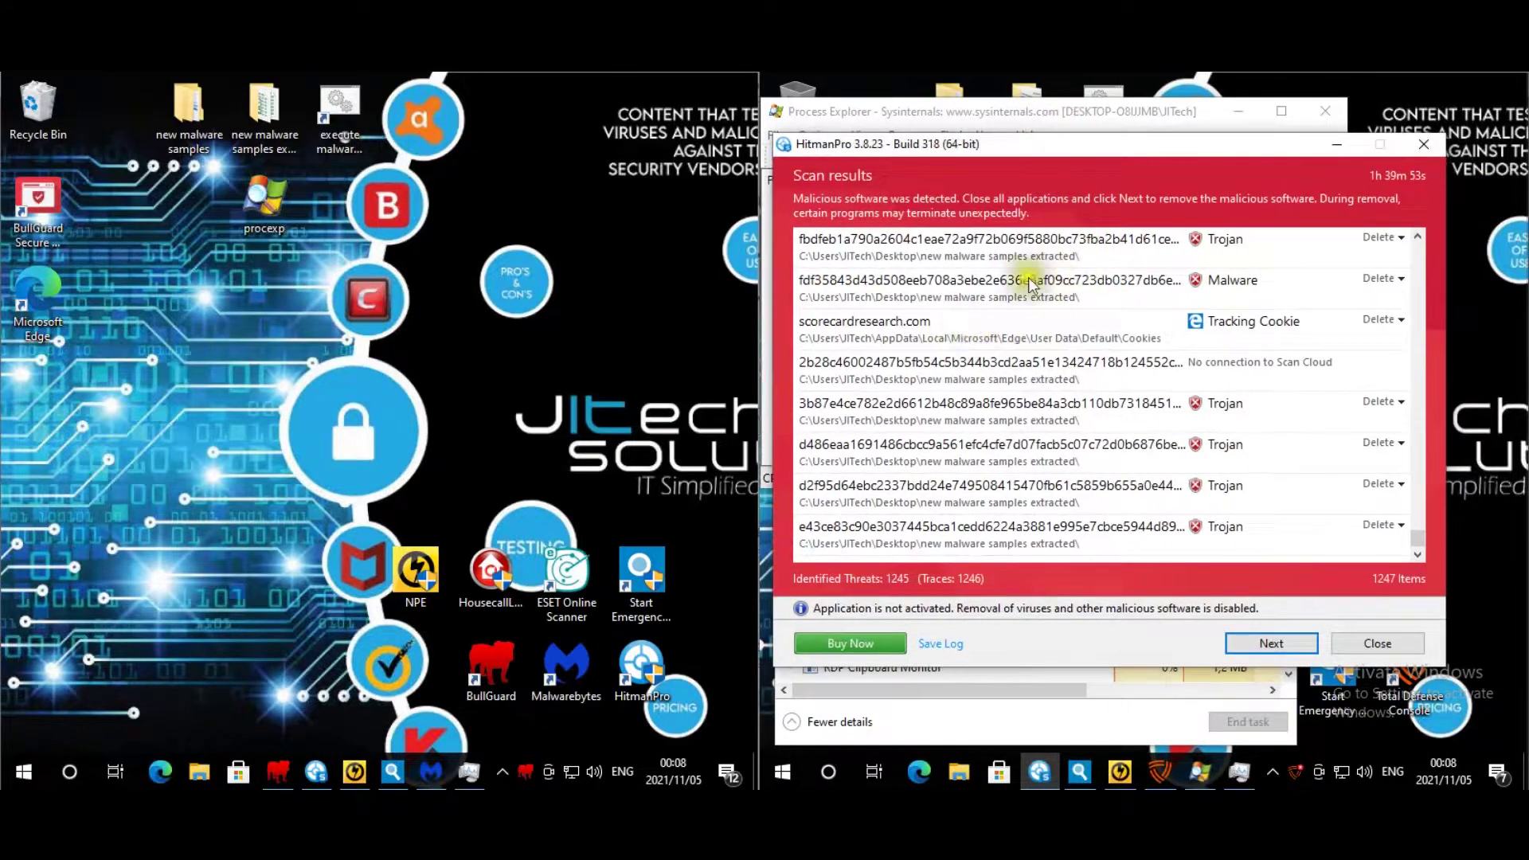
left_click_drag(1416, 537, 1412, 250)
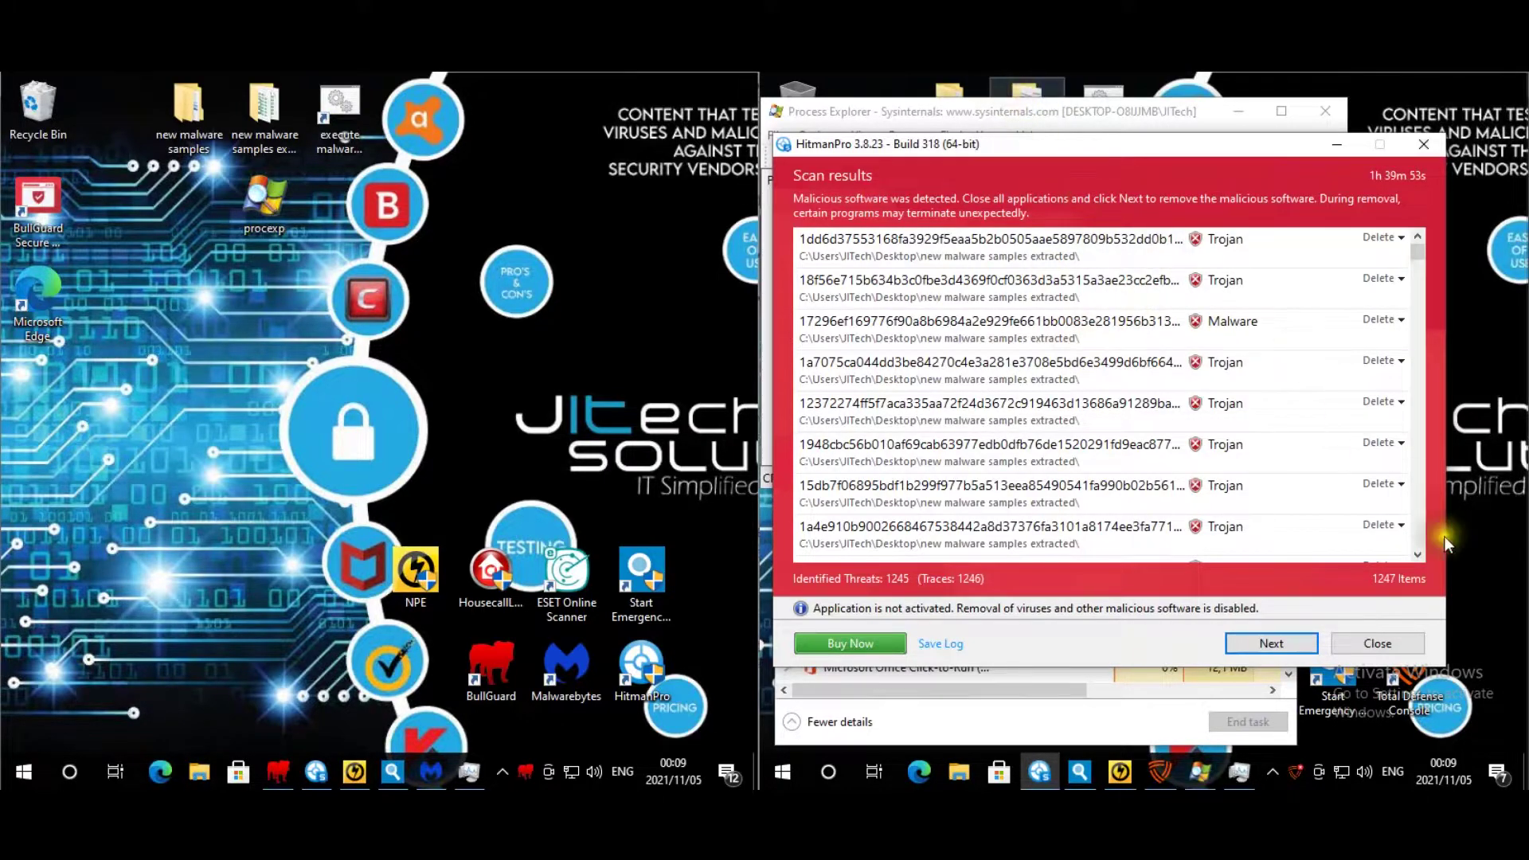
- Review the HitmanPro detections on the Total Defense machine to the end, including the scorecardresearch.com tracking cookie, and close the scanner
left_click(1417, 555)
left_click(1416, 556)
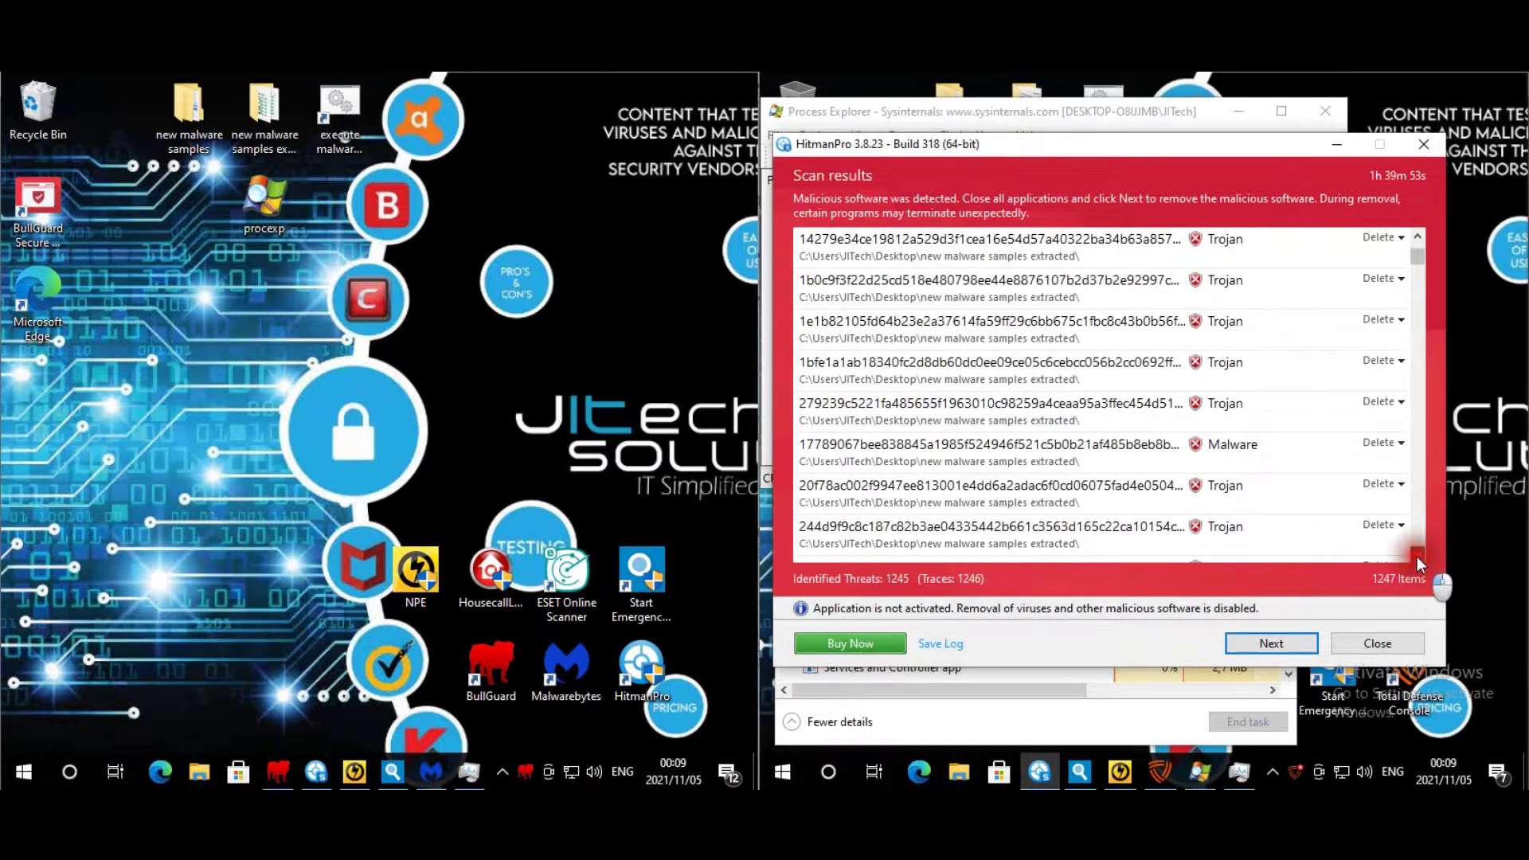
left_click(1417, 556)
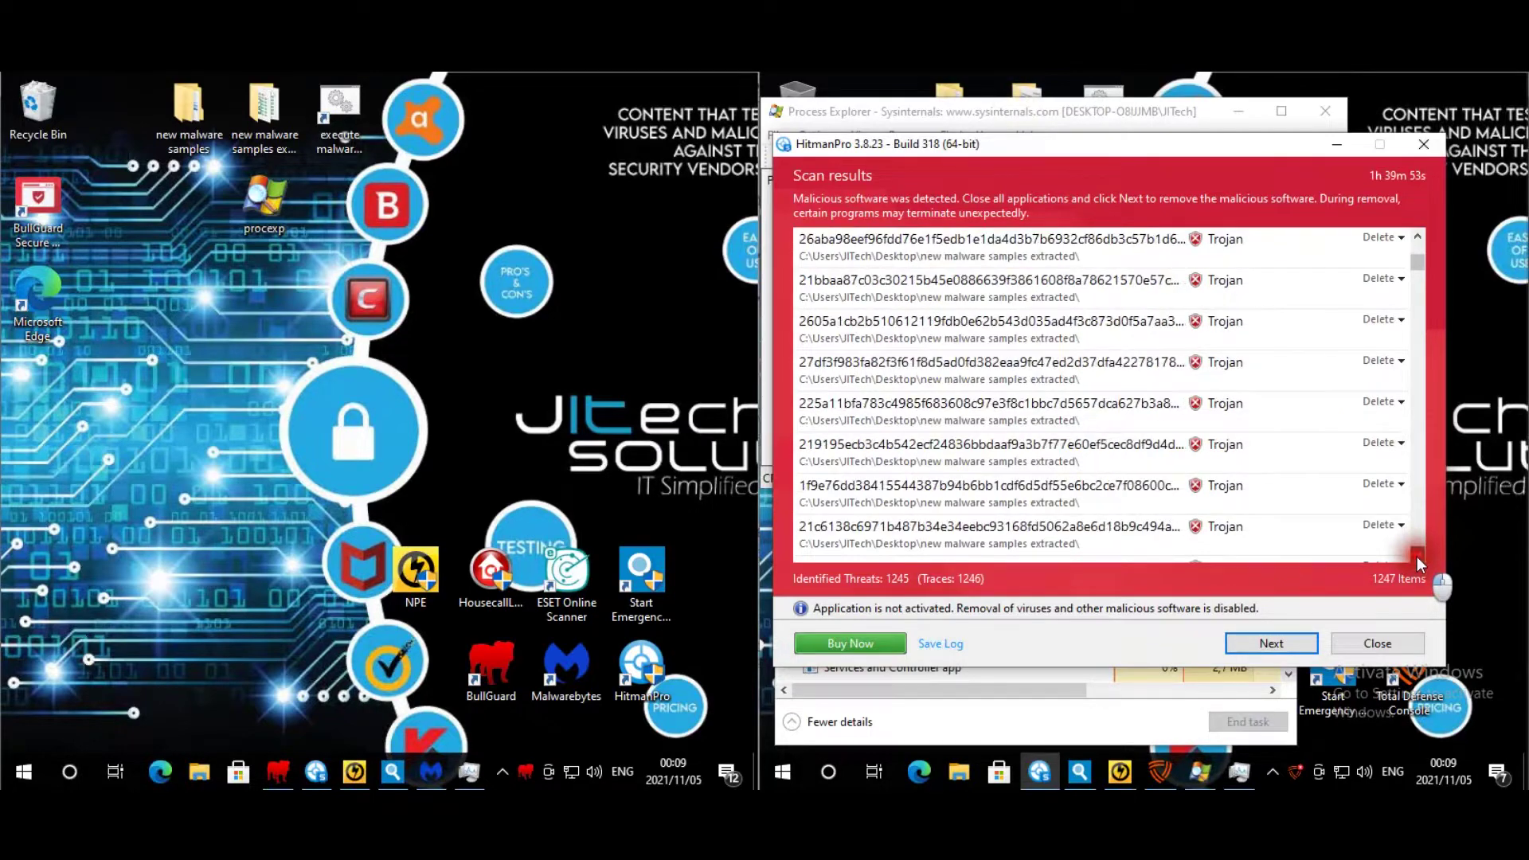
left_click(1416, 556)
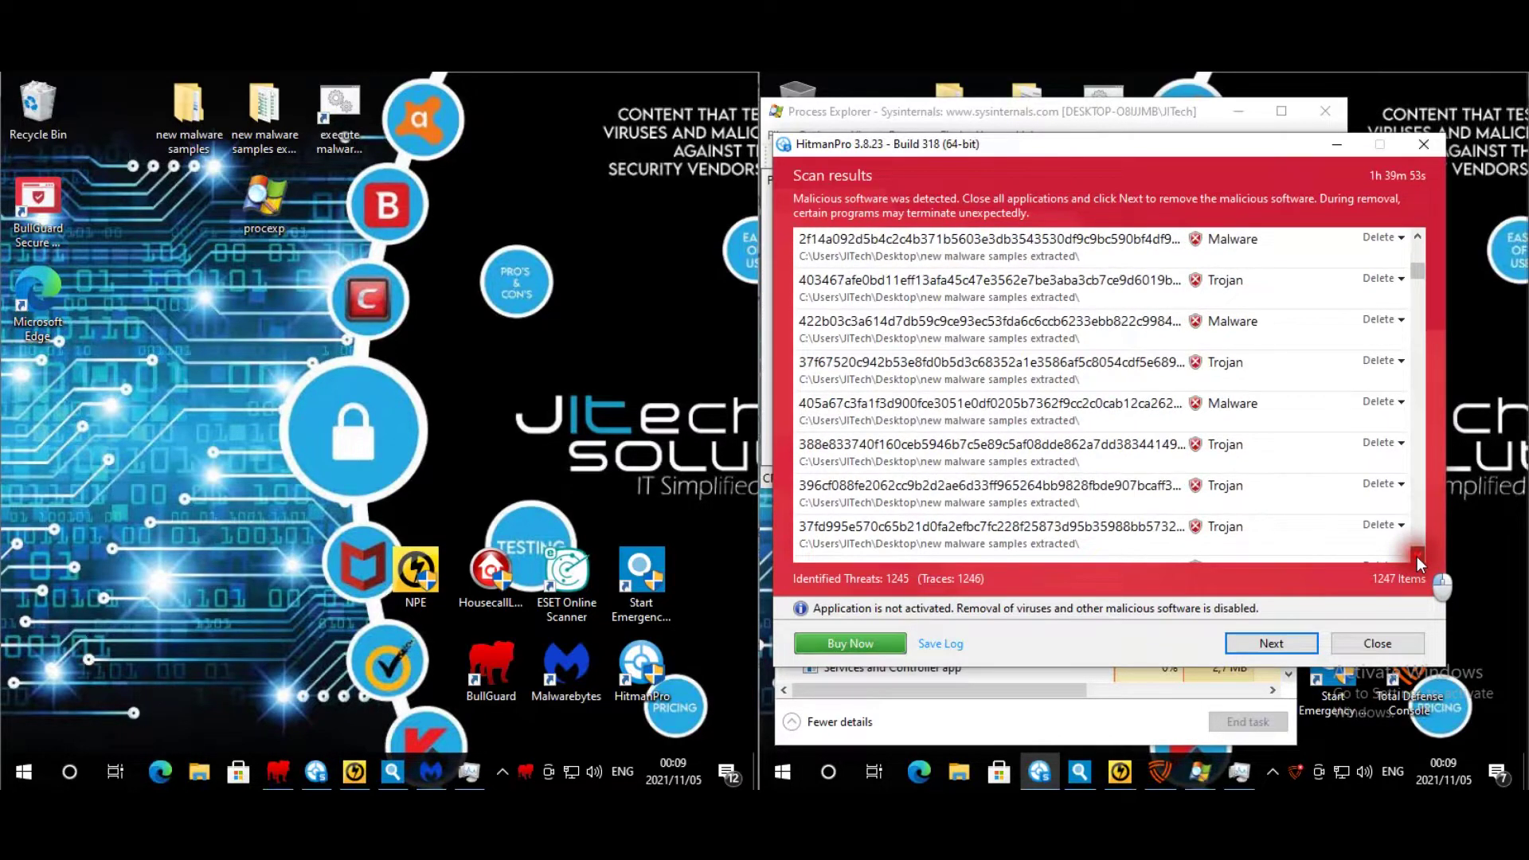
left_click(1416, 556)
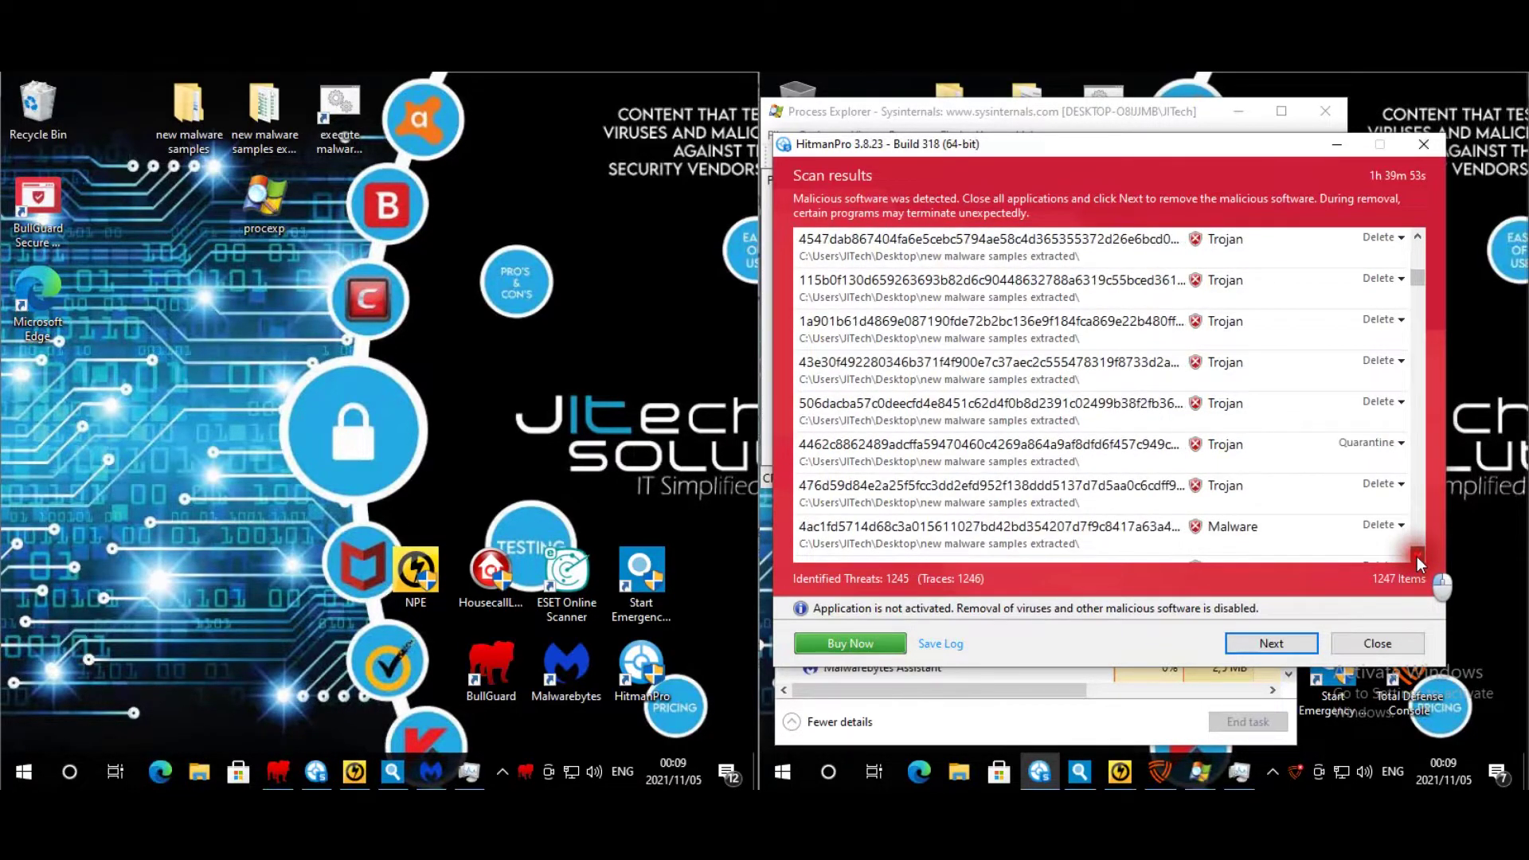
left_click(1416, 557)
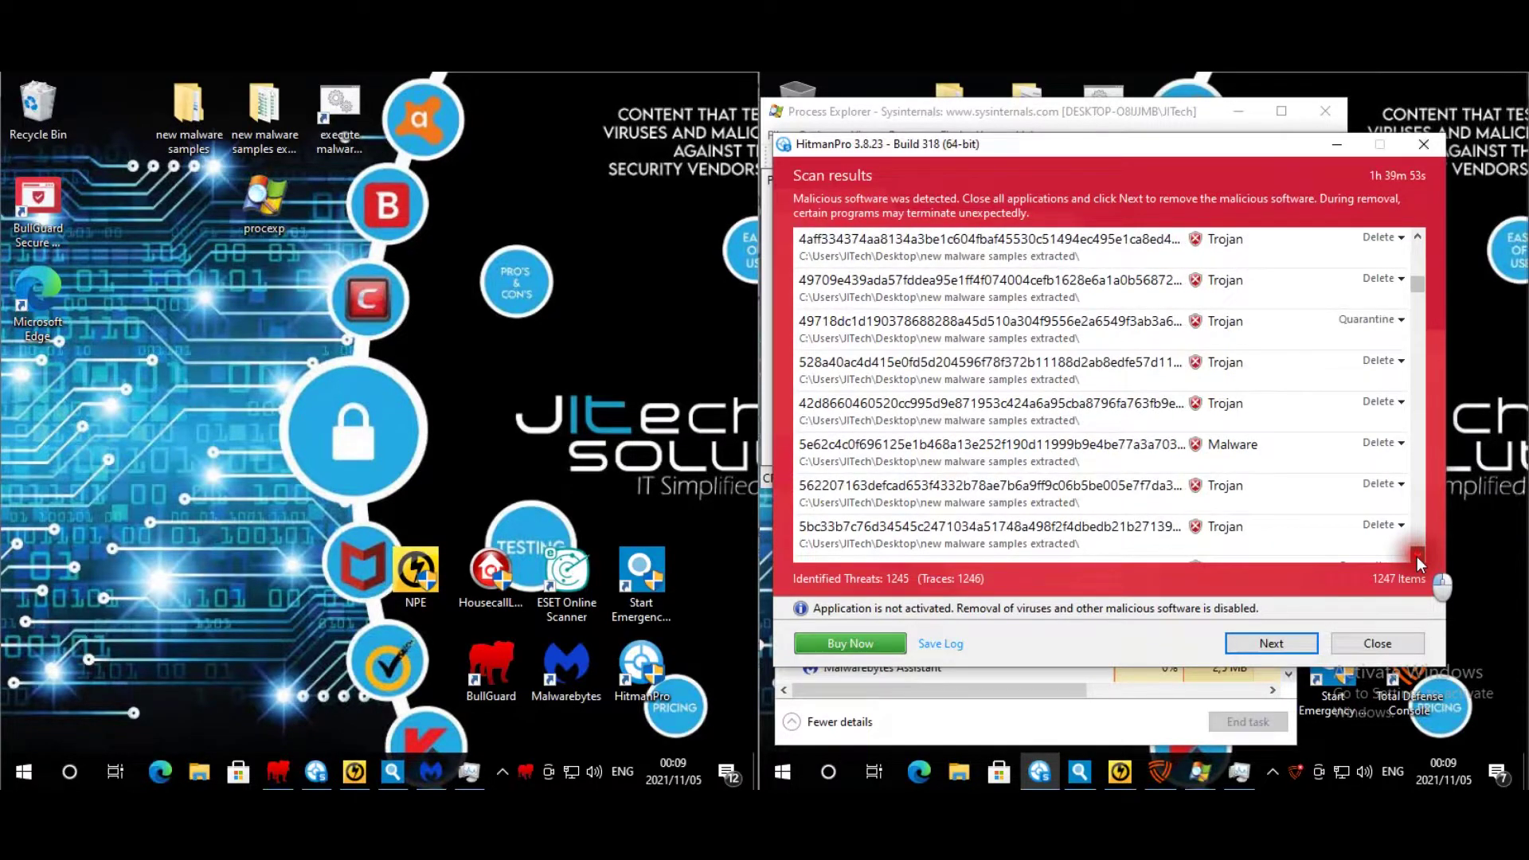
left_click(1417, 557)
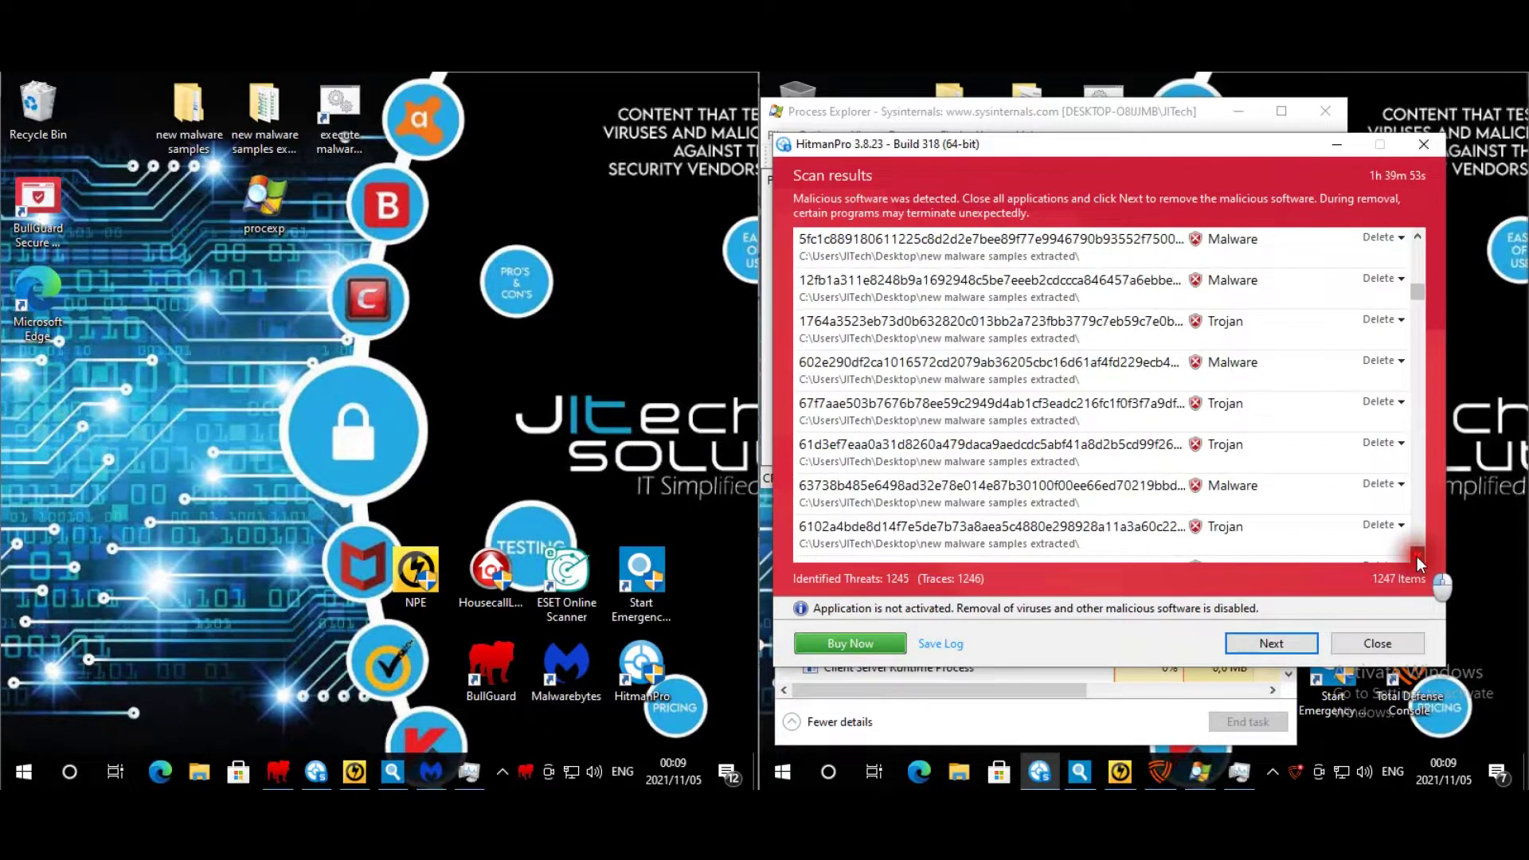
left_click(1417, 557)
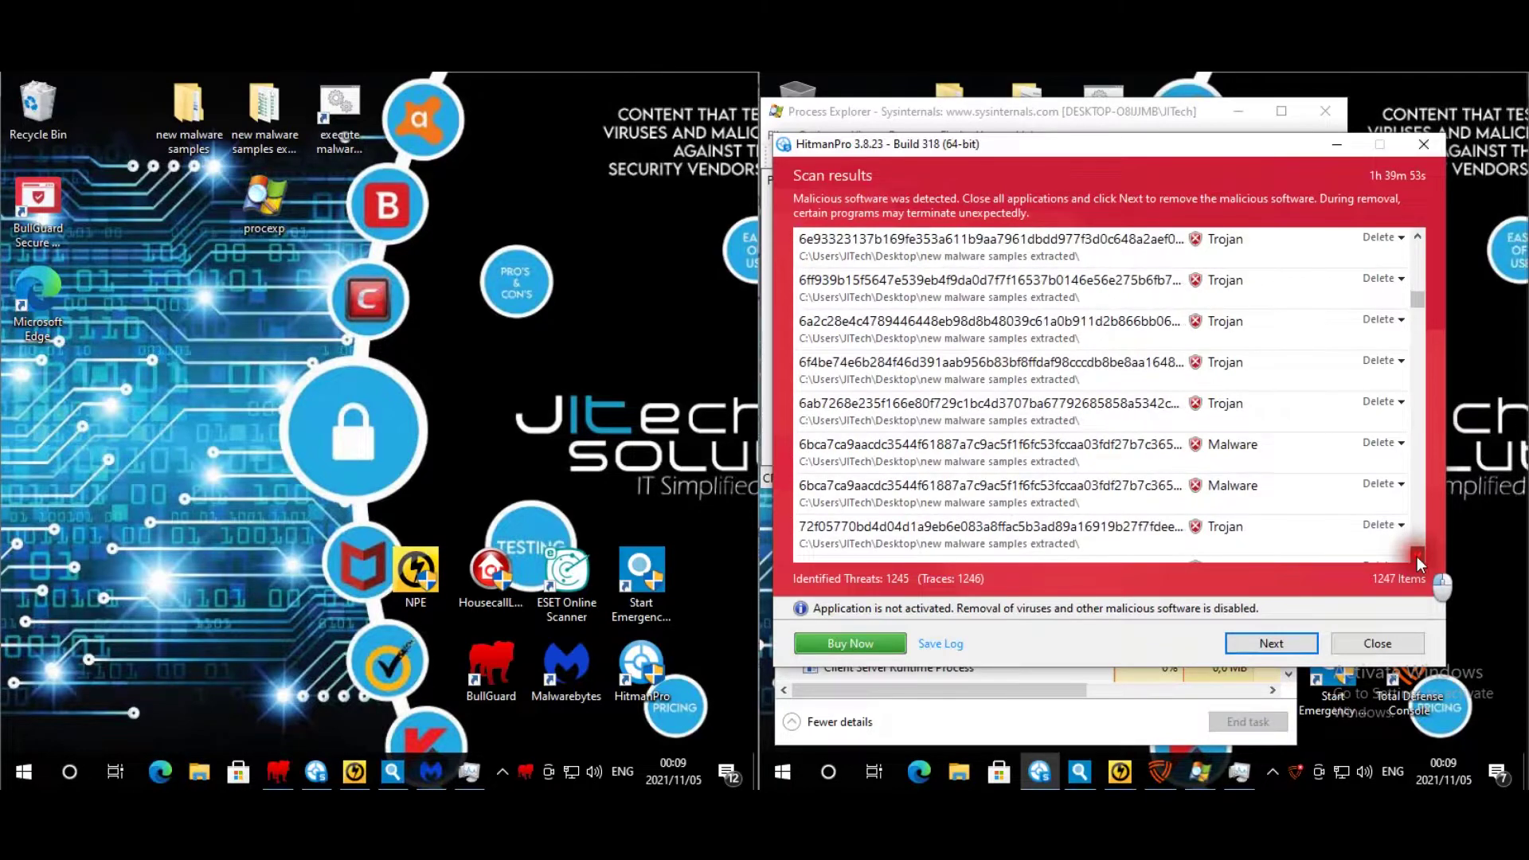
scroll(1340, 410, "down", 15)
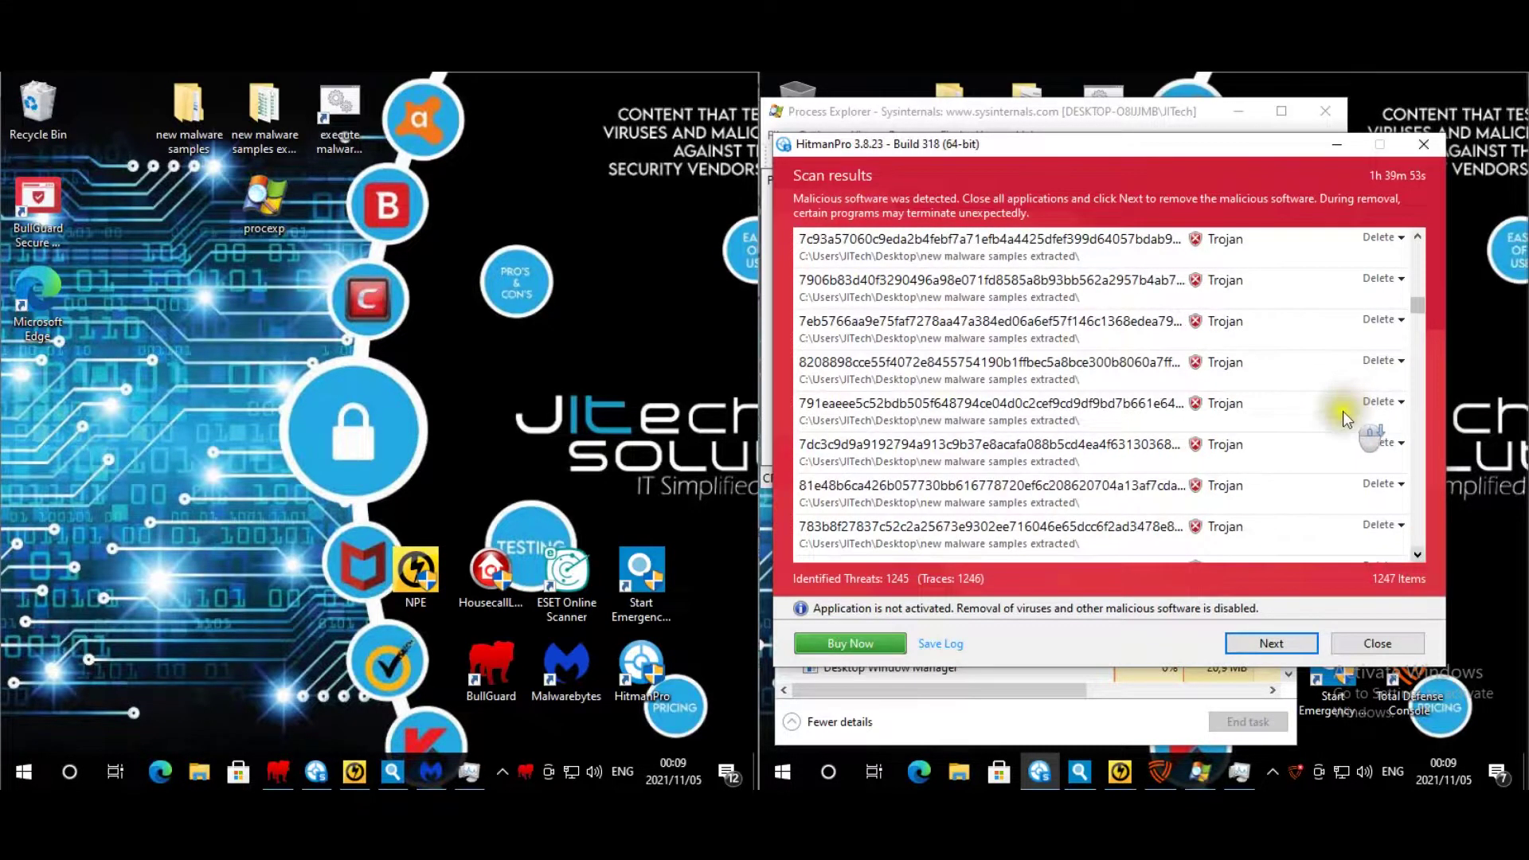
scroll(1340, 415, "down", 5)
scroll(1336, 418, "down", 15)
scroll(1336, 421, "down", 6)
scroll(1340, 423, "down", 10)
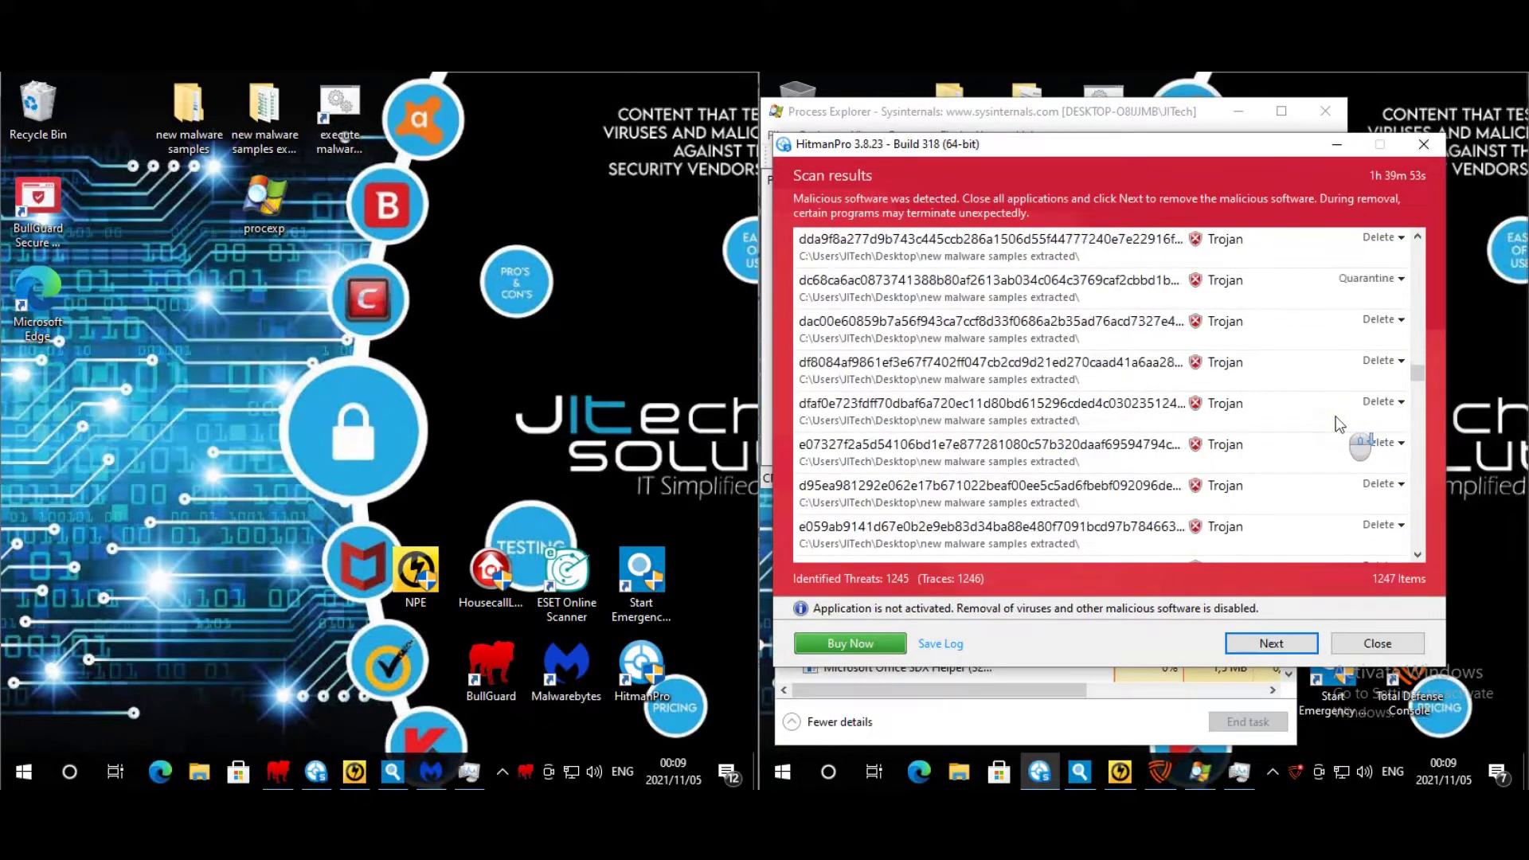
scroll(1340, 424, "down", 10)
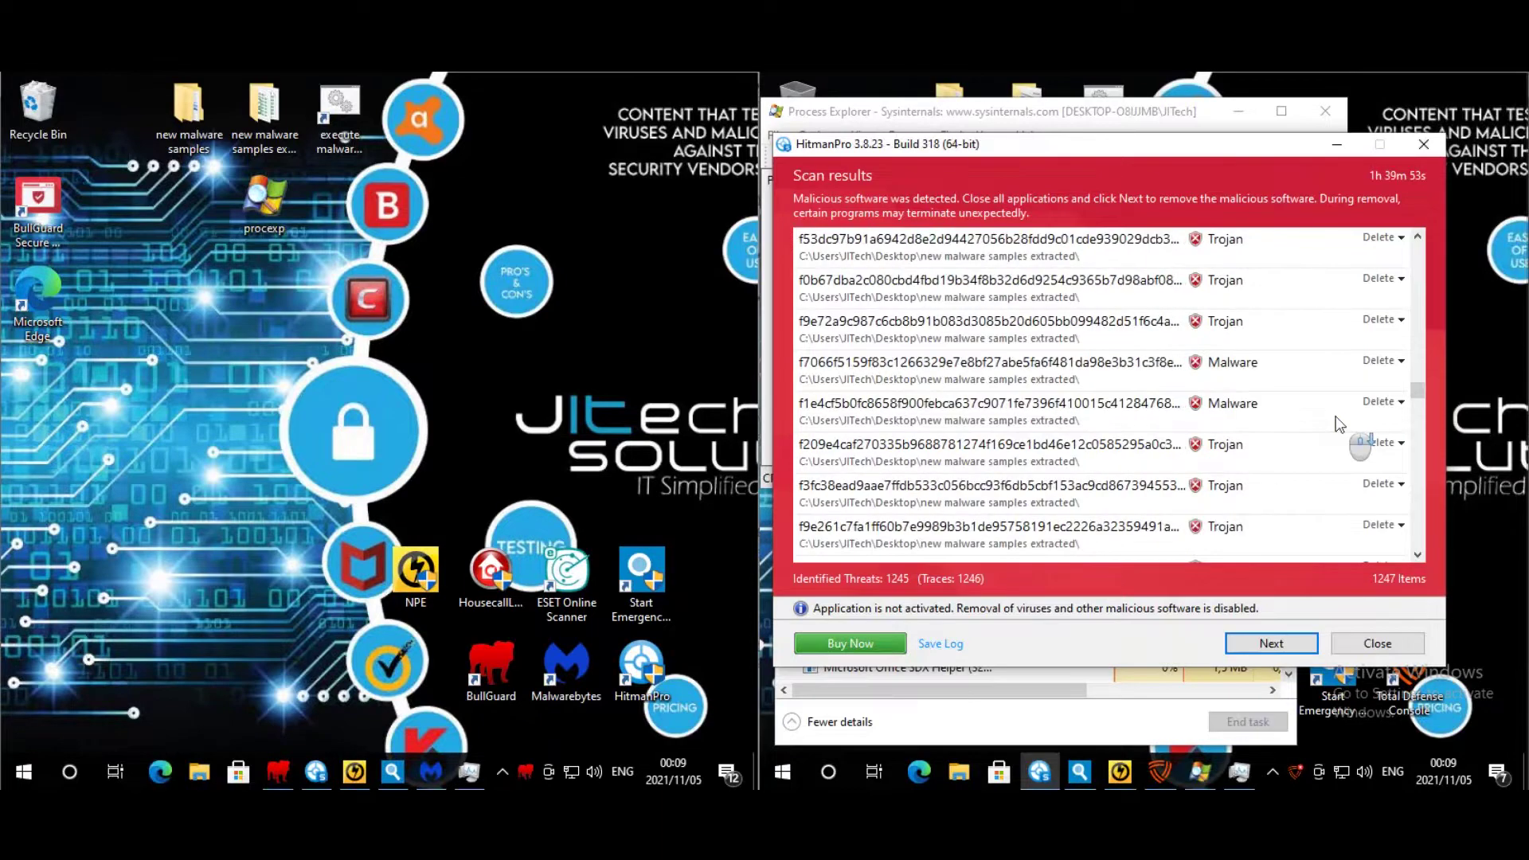
scroll(1308, 416, "down", 10)
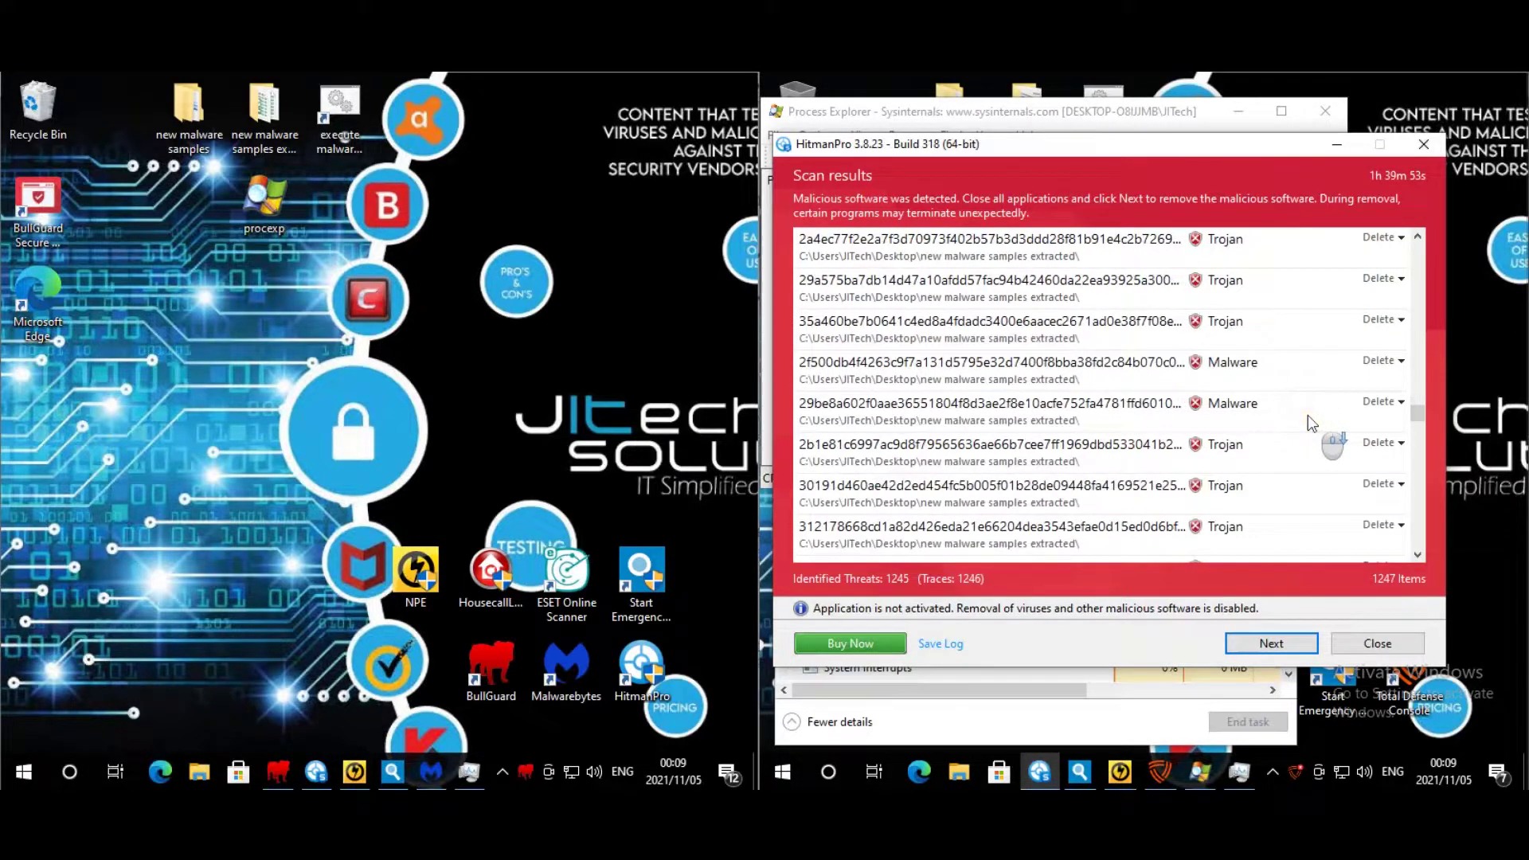
scroll(1306, 423, "down", 10)
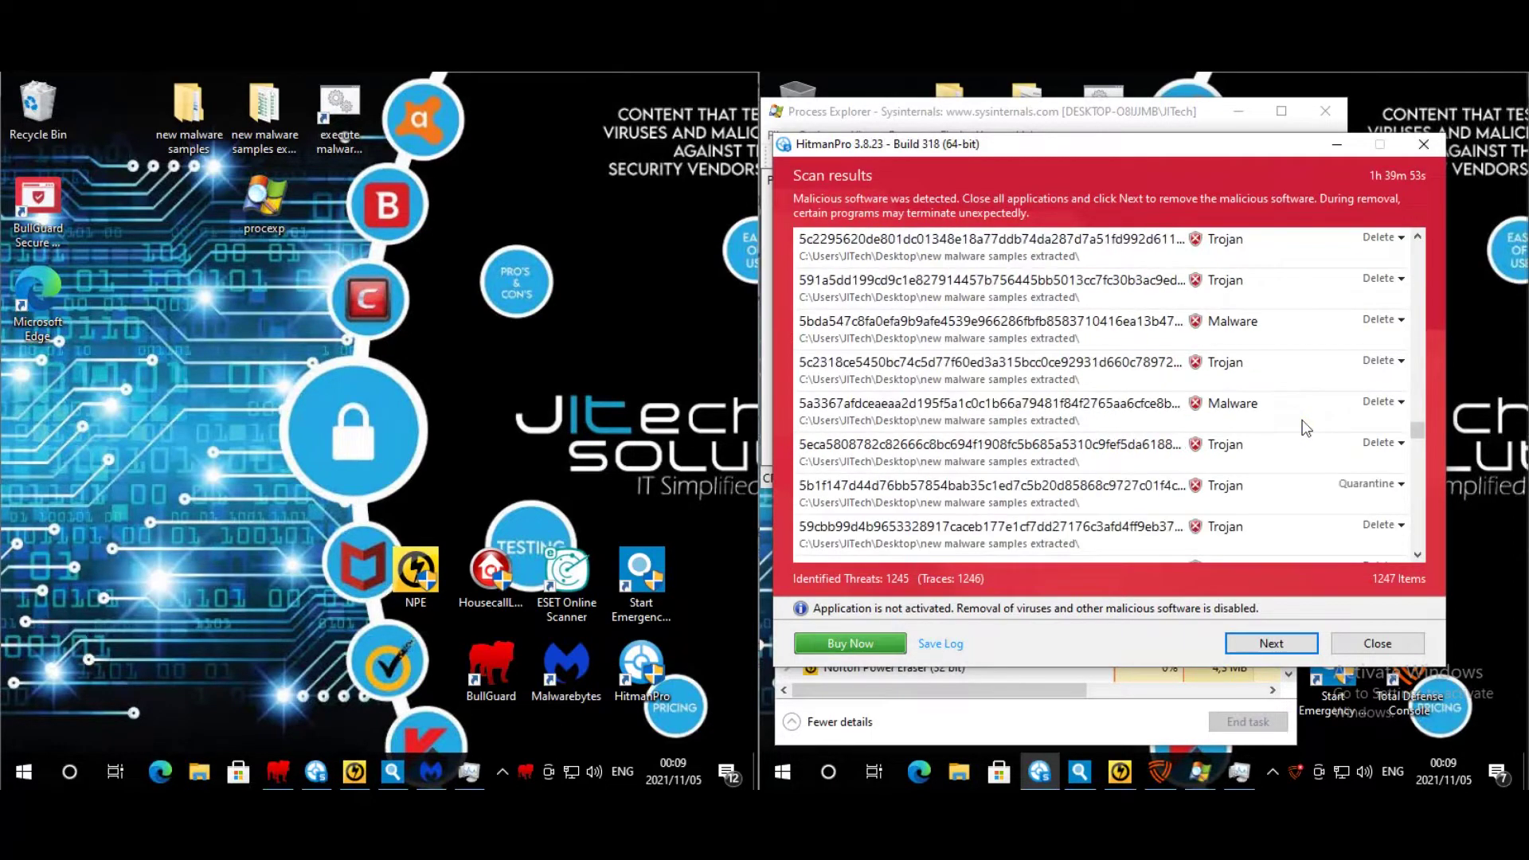
scroll(1306, 427, "down", 10)
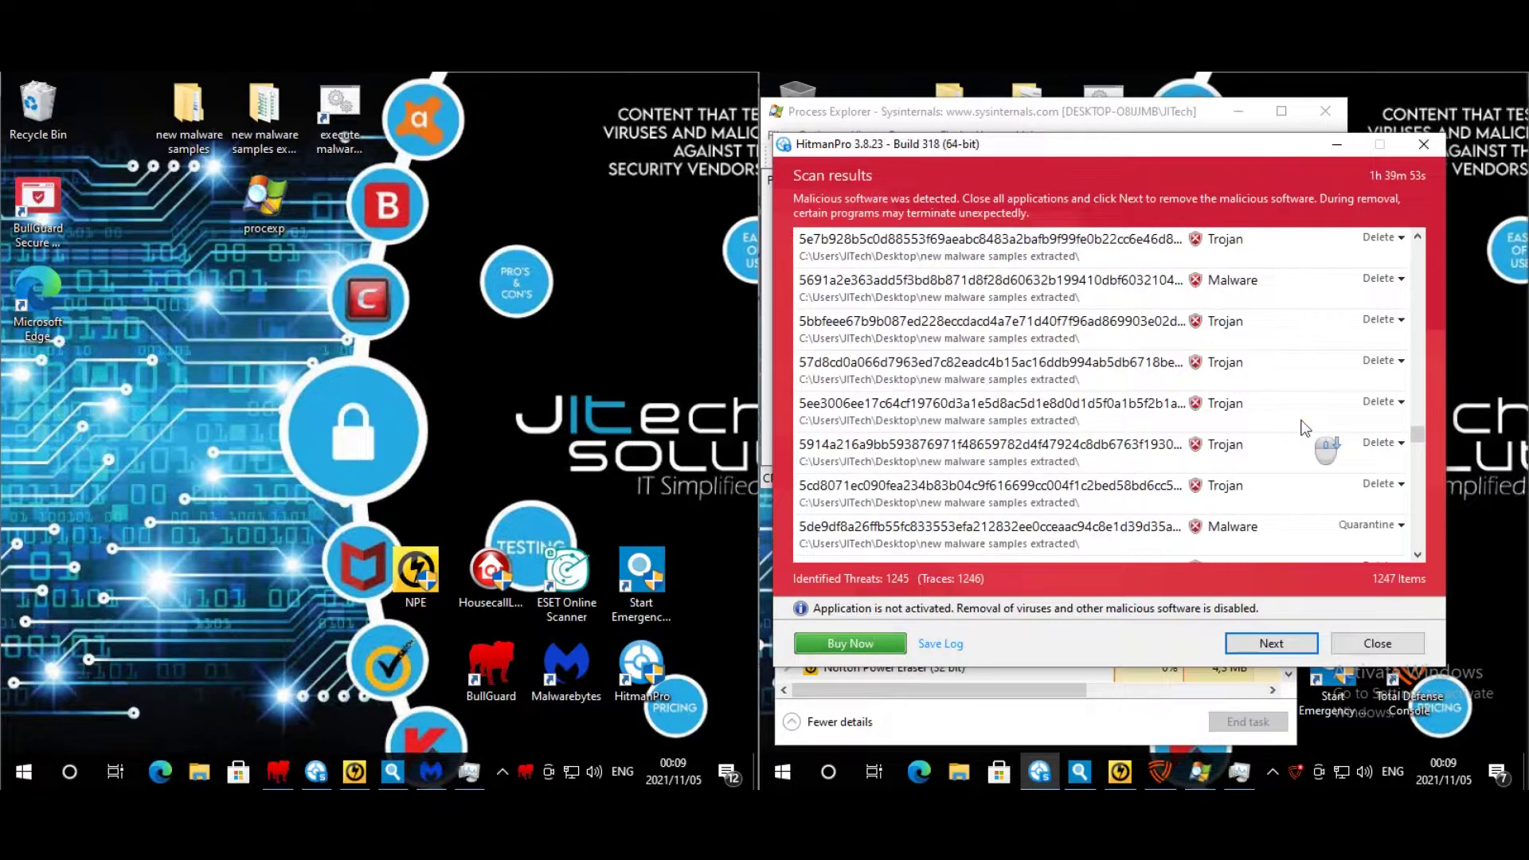
scroll(1306, 428, "down", 5)
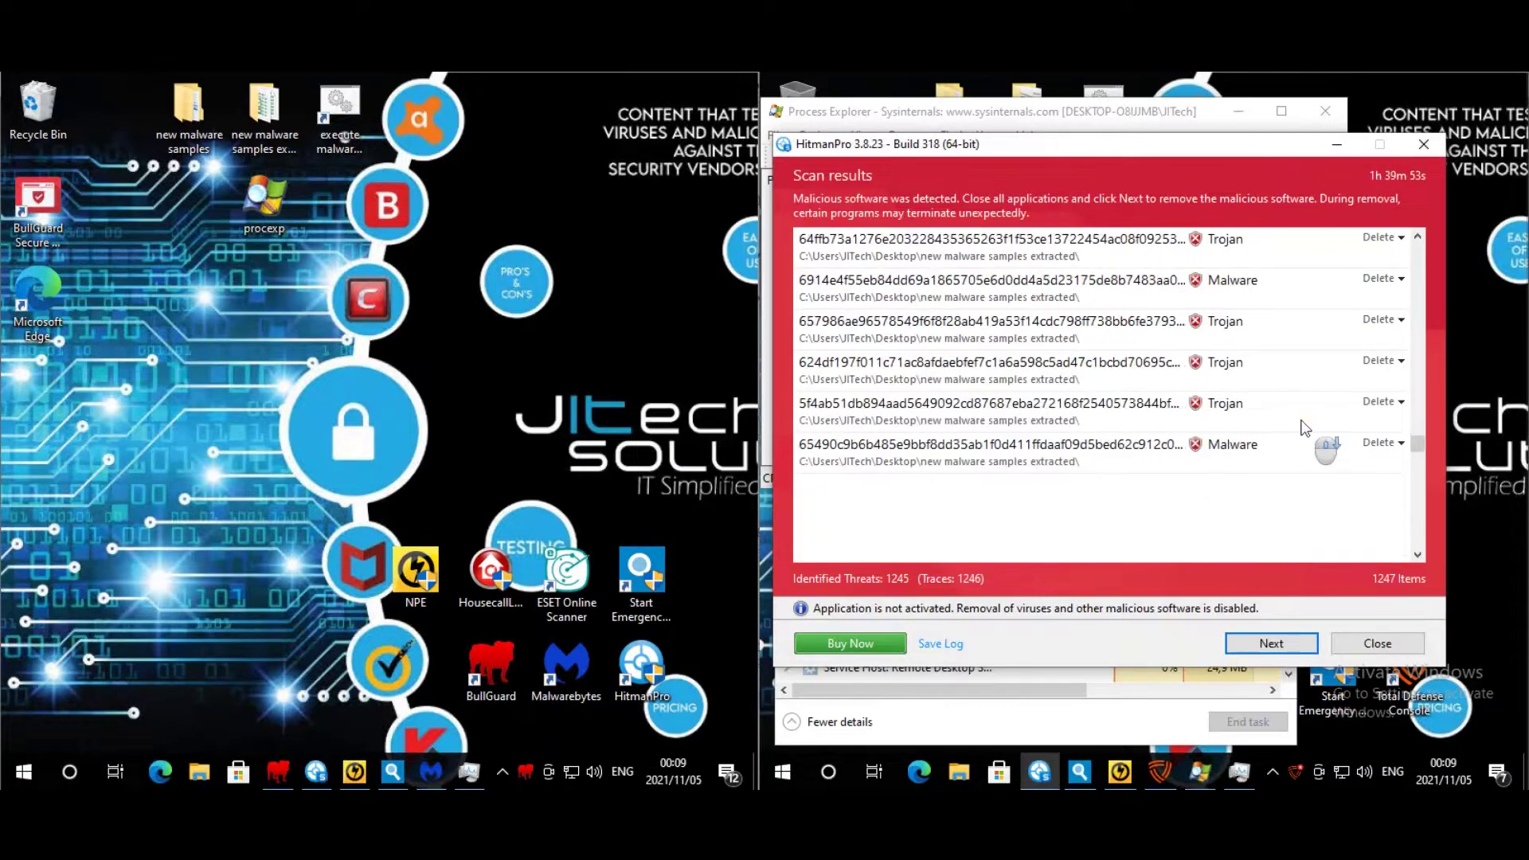
scroll(1306, 427, "down", 10)
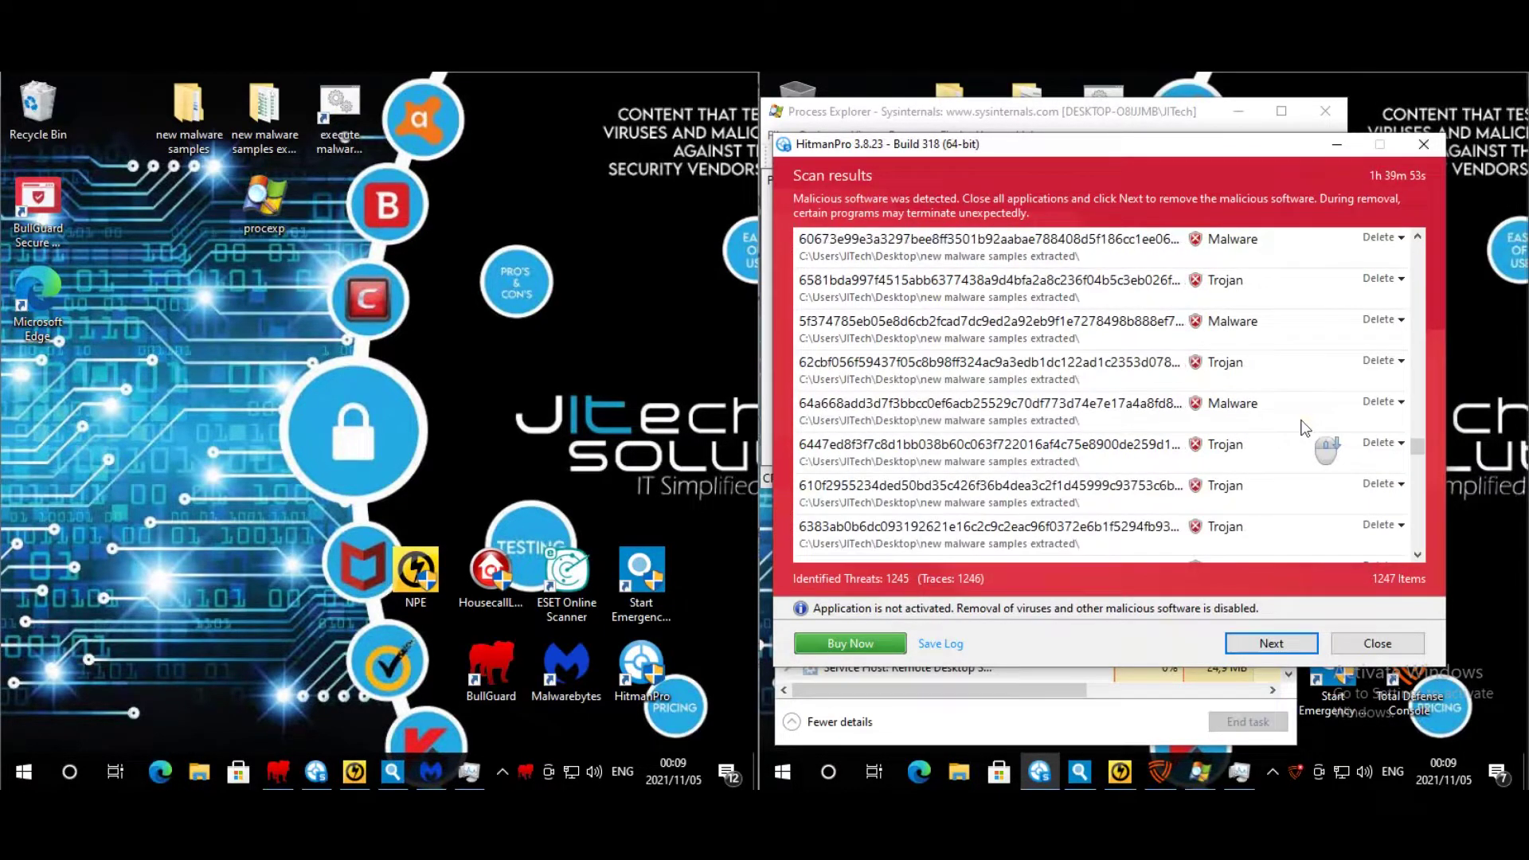
scroll(1306, 428, "down", 10)
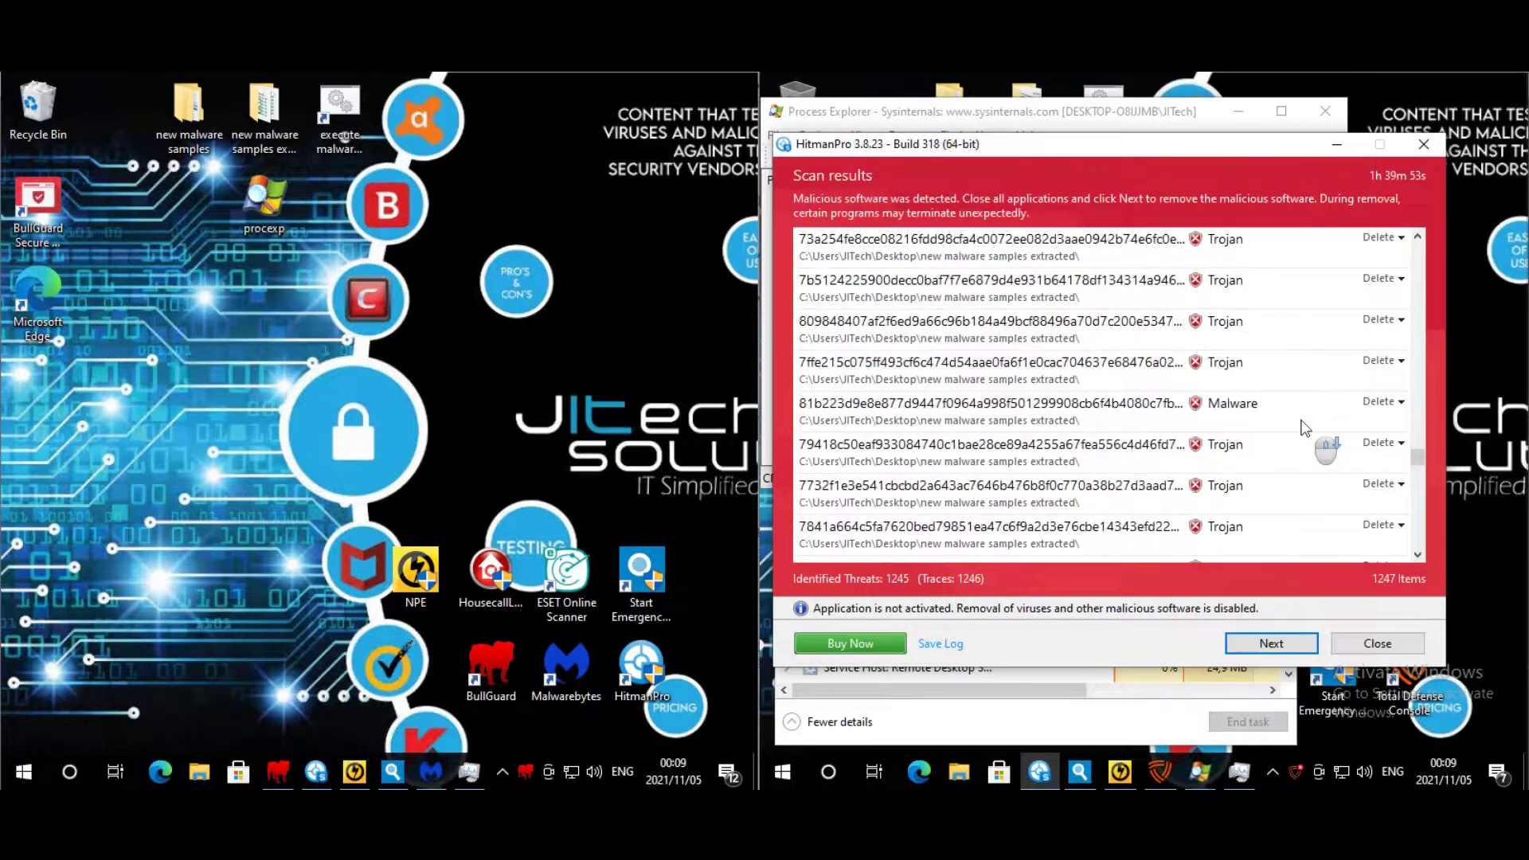
scroll(1305, 427, "down", 10)
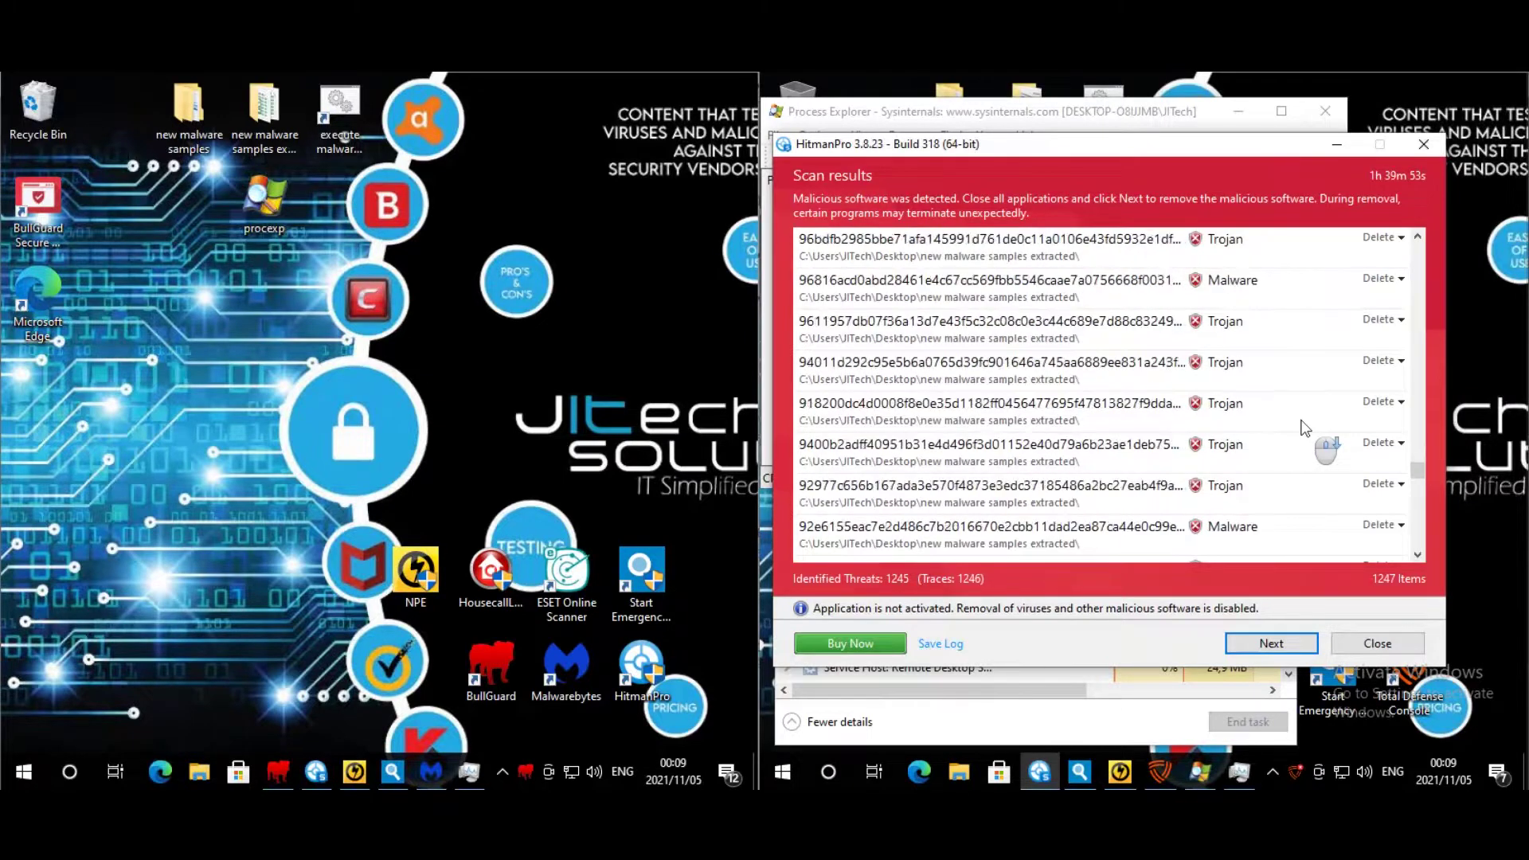
scroll(1303, 428, "down", 10)
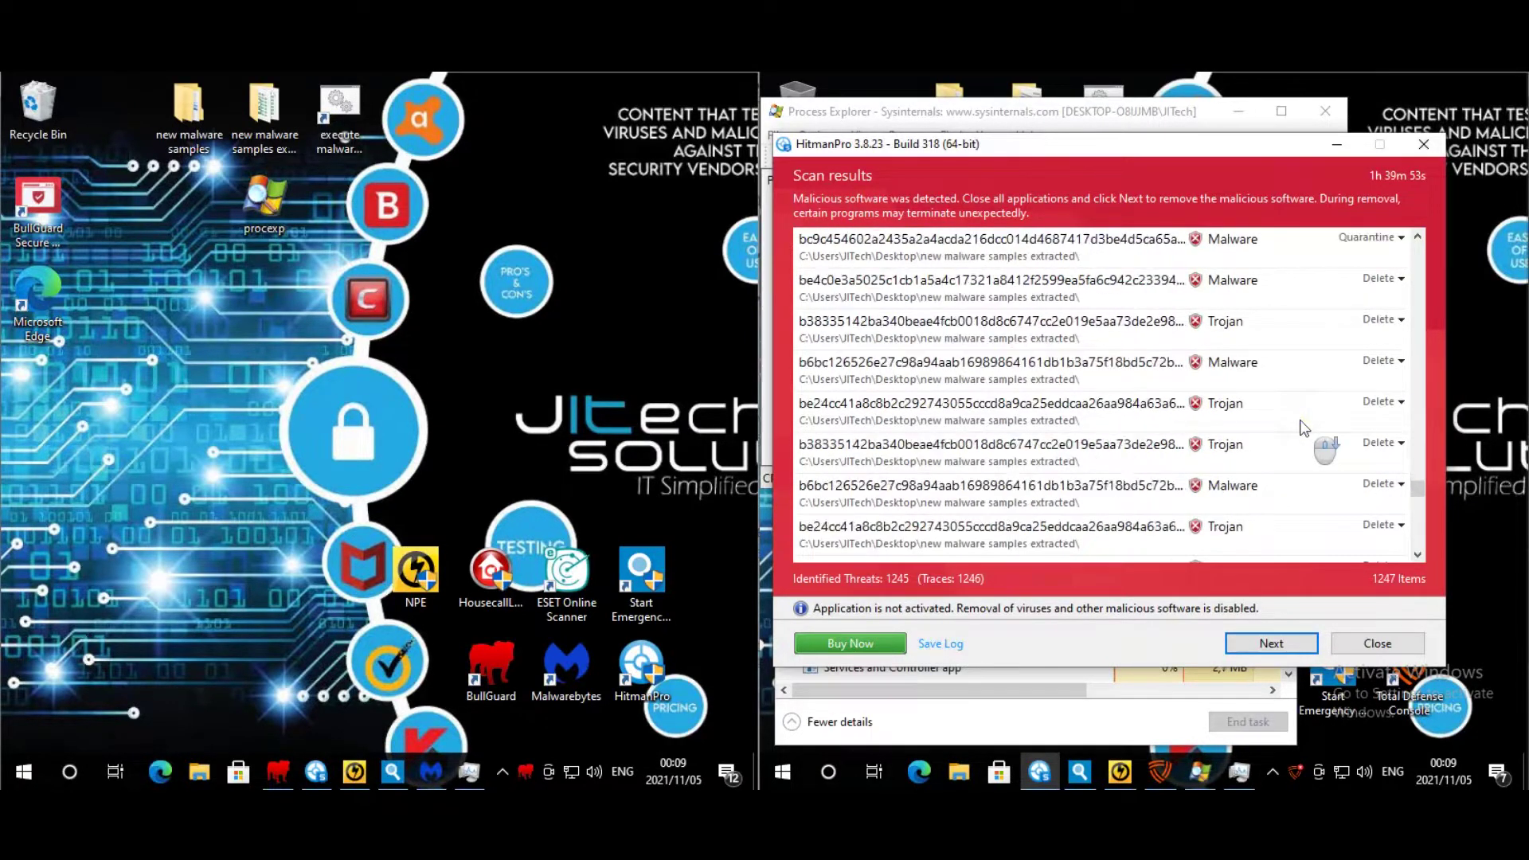
scroll(1292, 440, "down", 10)
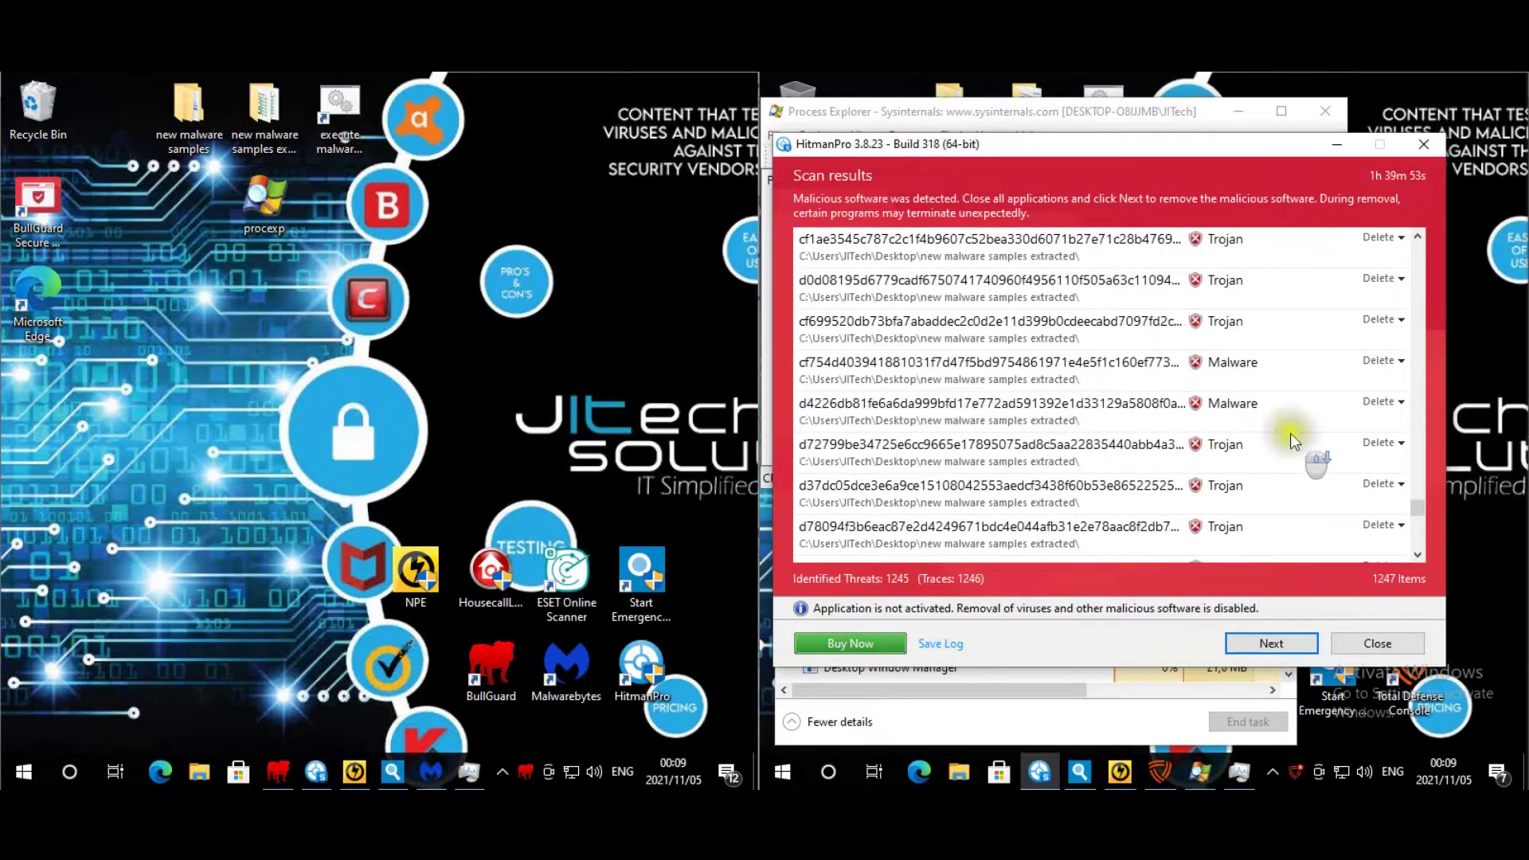
scroll(1279, 432, "down", 10)
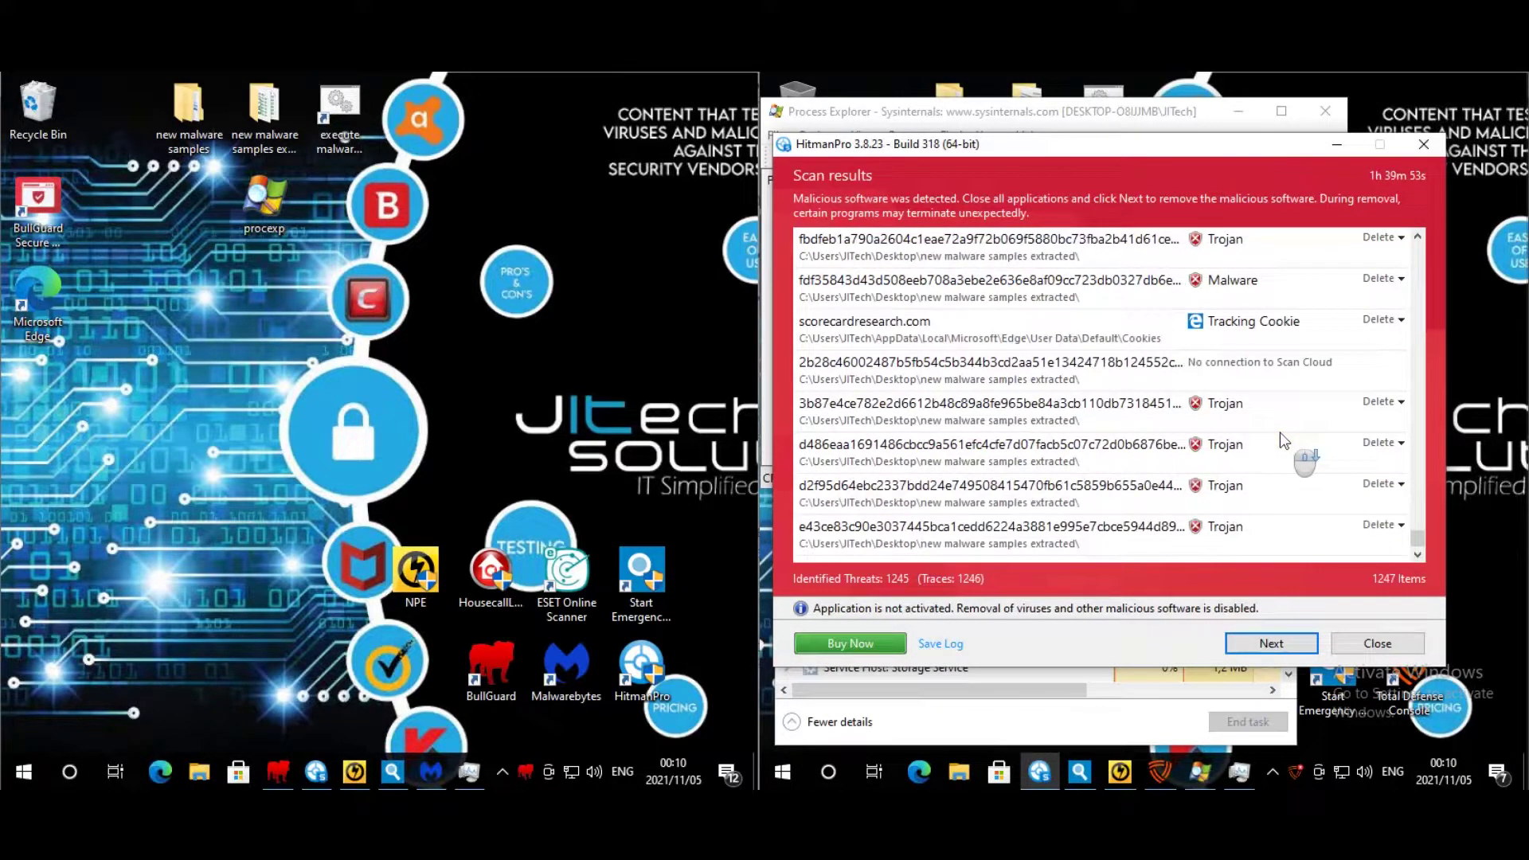
left_click(884, 320)
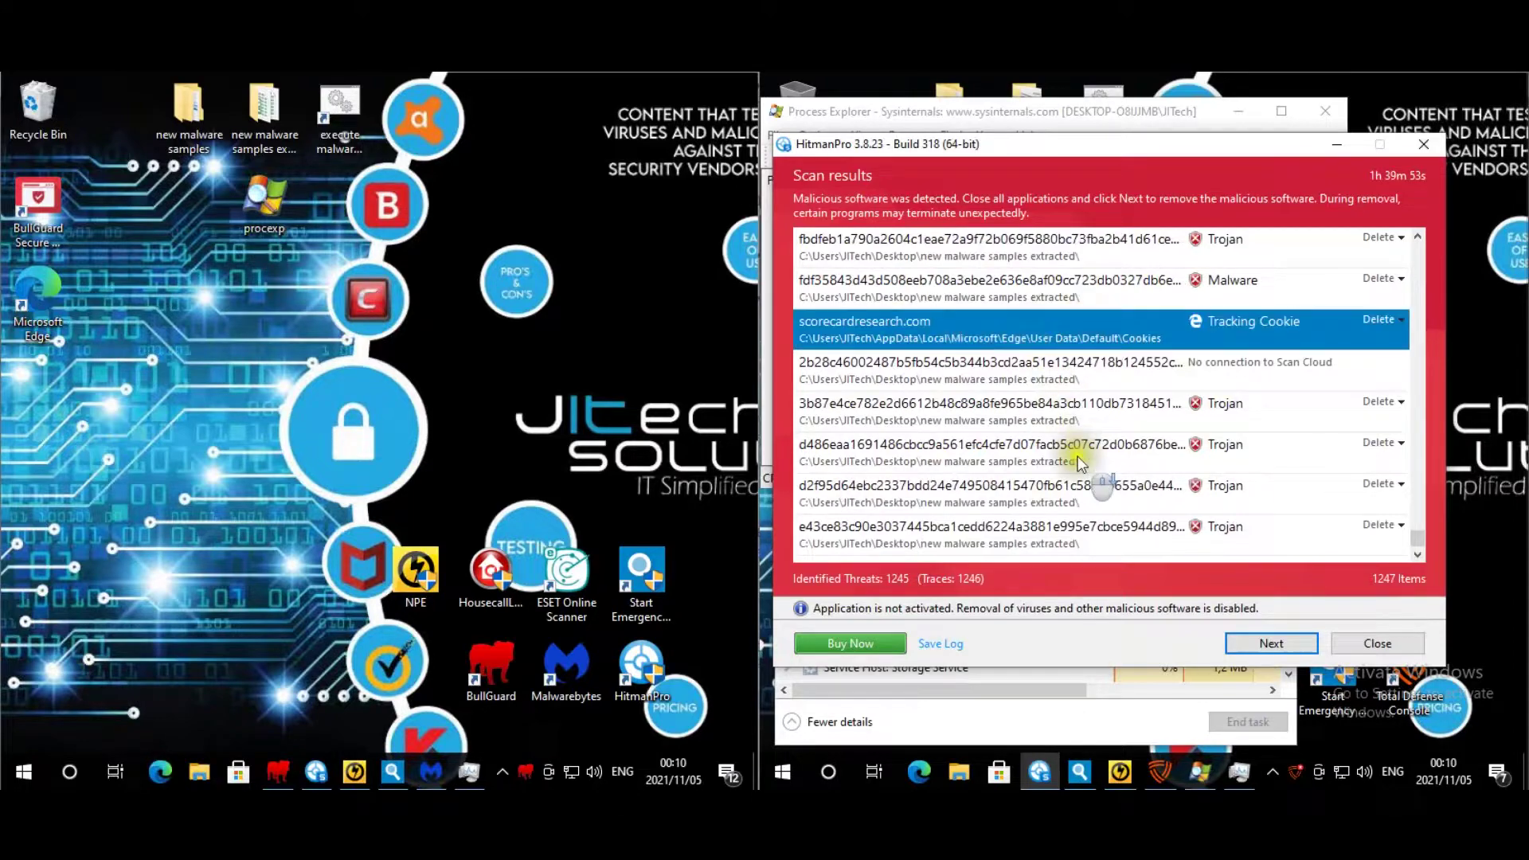
left_click(1423, 145)
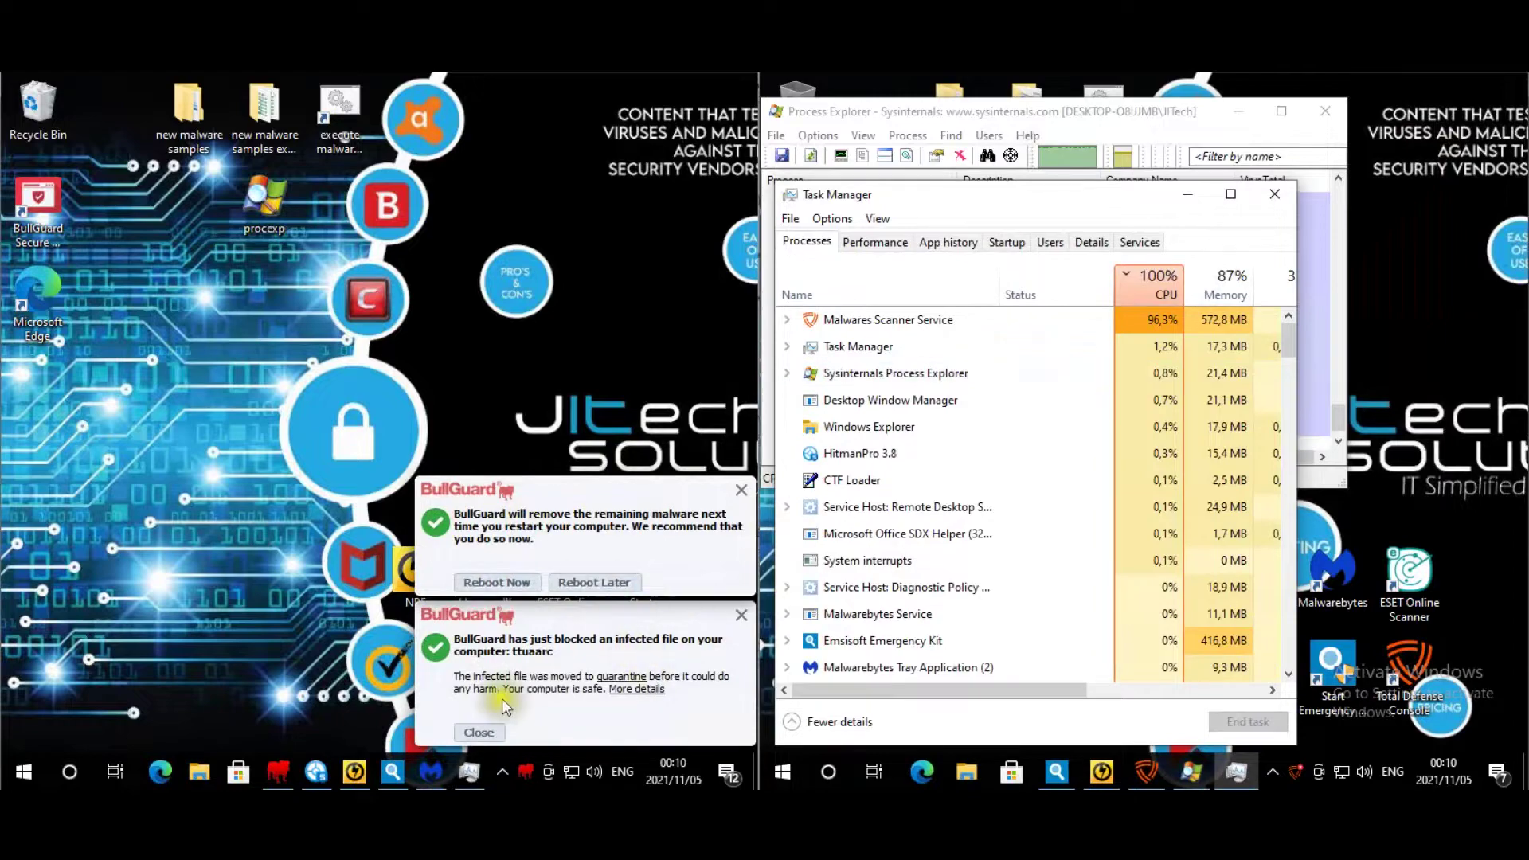
- Check the startup entries in the Total Defense machine's Task Manager and the running processes with their VirusTotal ratings in Process Explorer
left_click(987, 242)
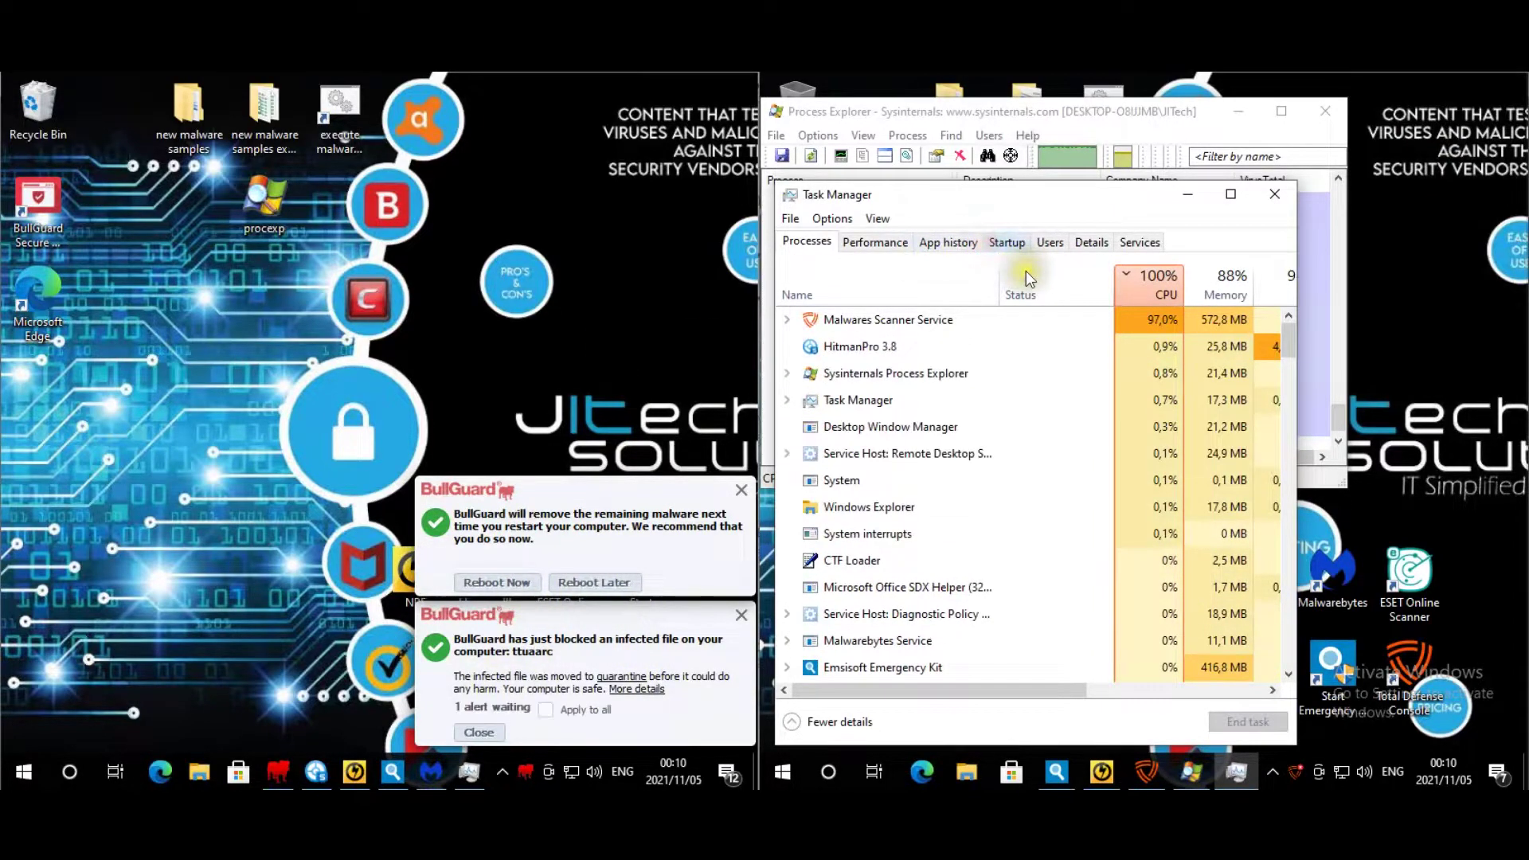
left_click(1011, 245)
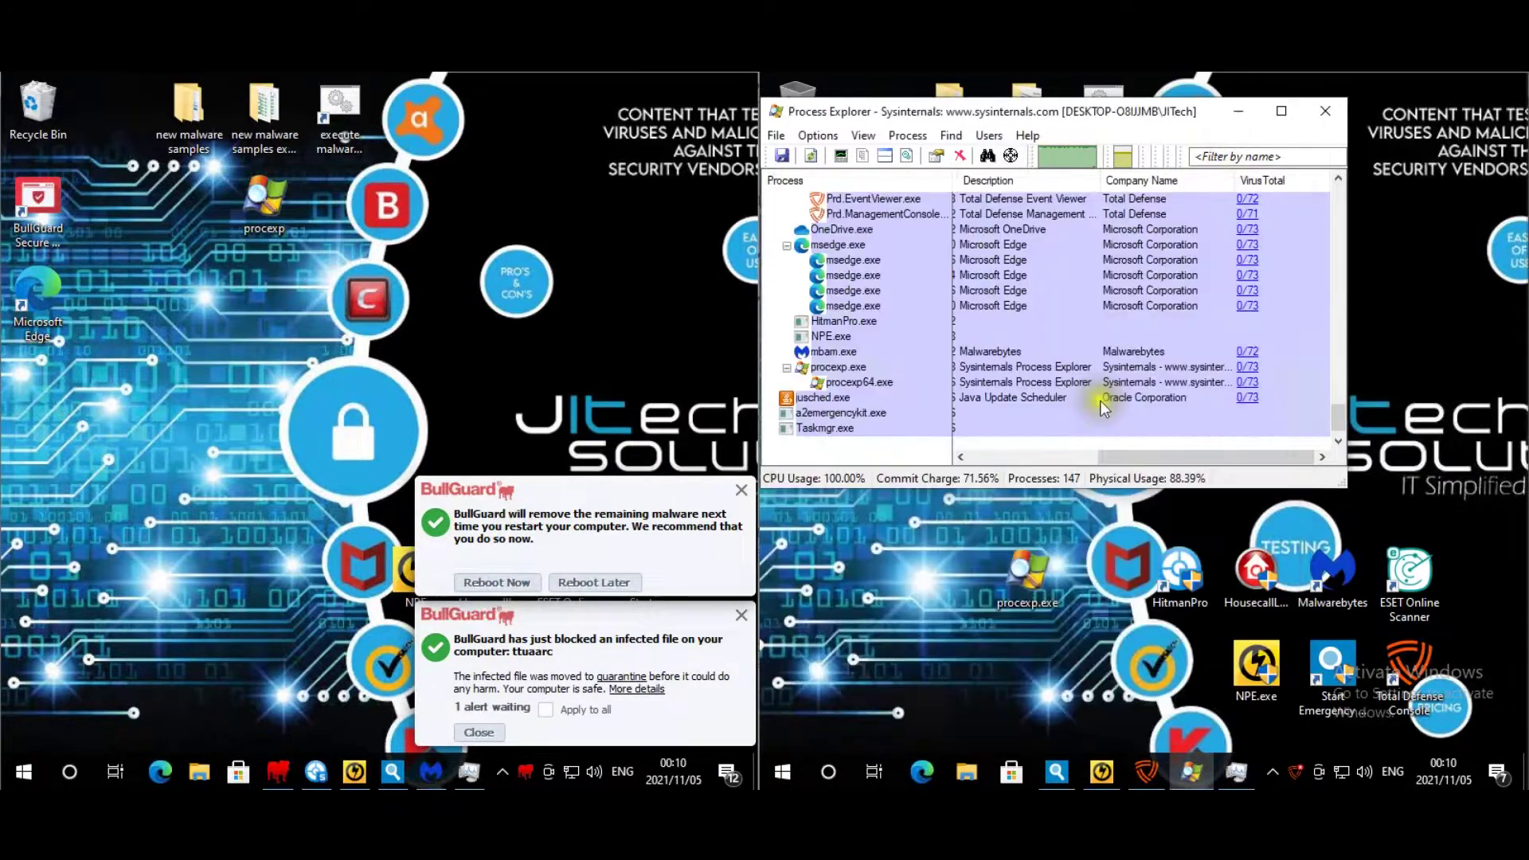
left_click_drag(1340, 408, 1340, 185)
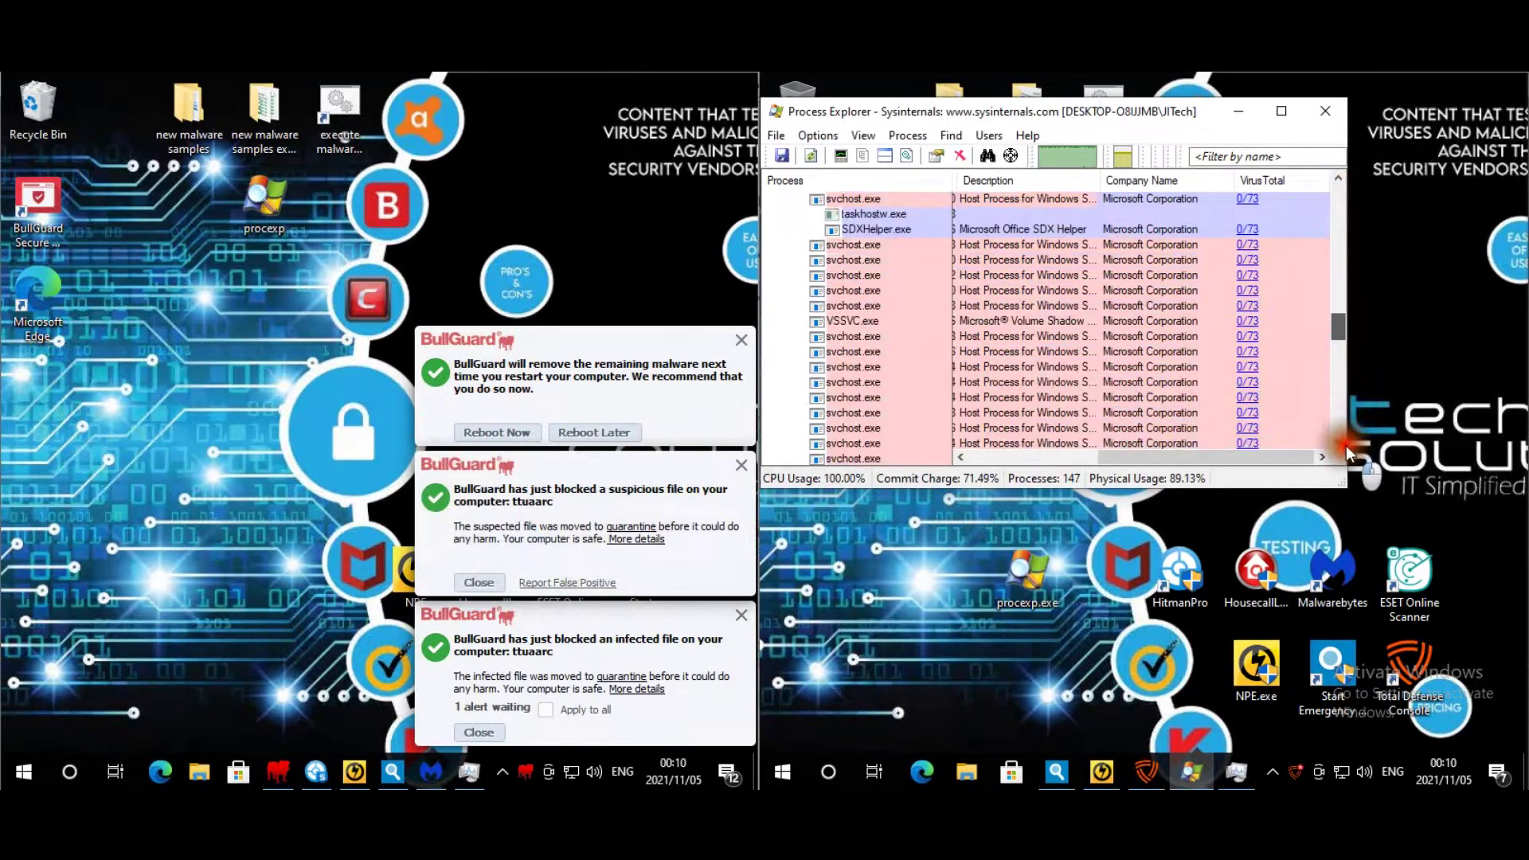
scroll(1345, 446, "down", 15)
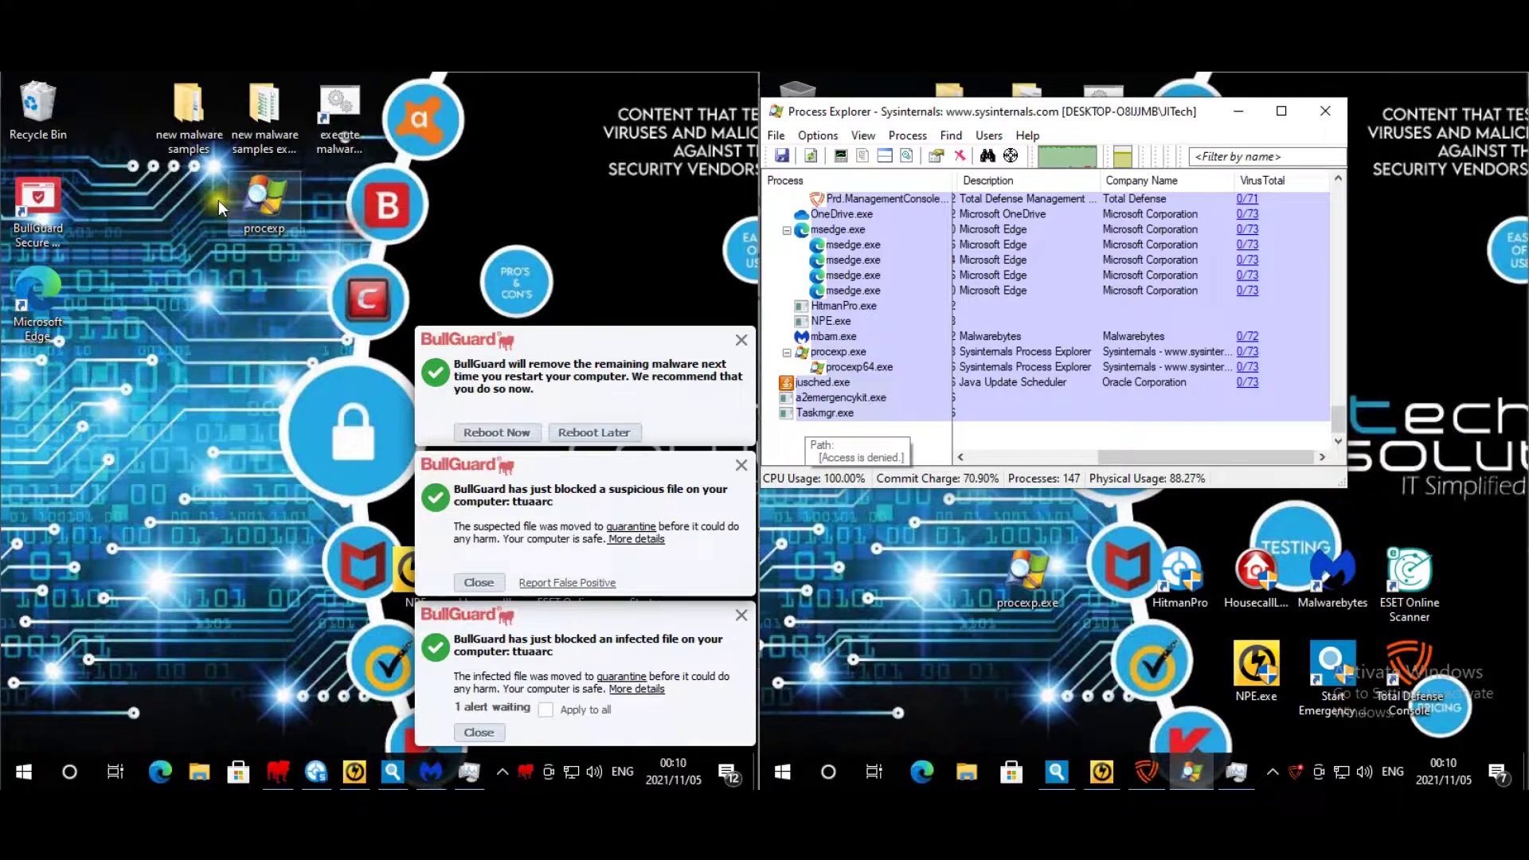
- Postpone the BullGuard malware-removal reboot and dismiss the blocked-file alerts
left_click(593, 432)
left_click(478, 582)
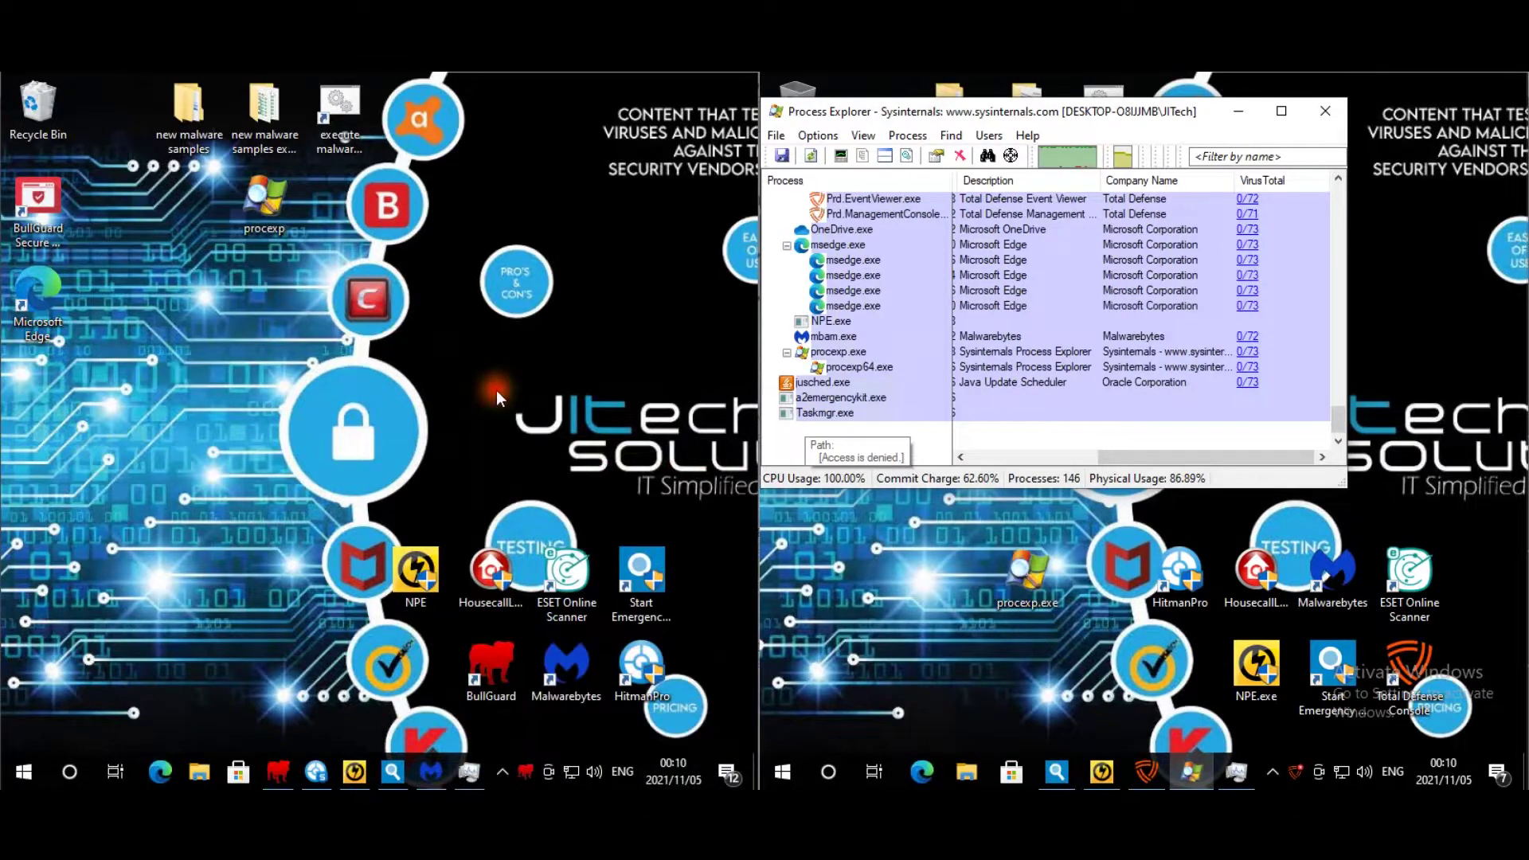
- Open the Emsisoft Emergency Kit scan results on the Total Defense machine, reposition the window and review the detections sorted by location
left_click(1061, 776)
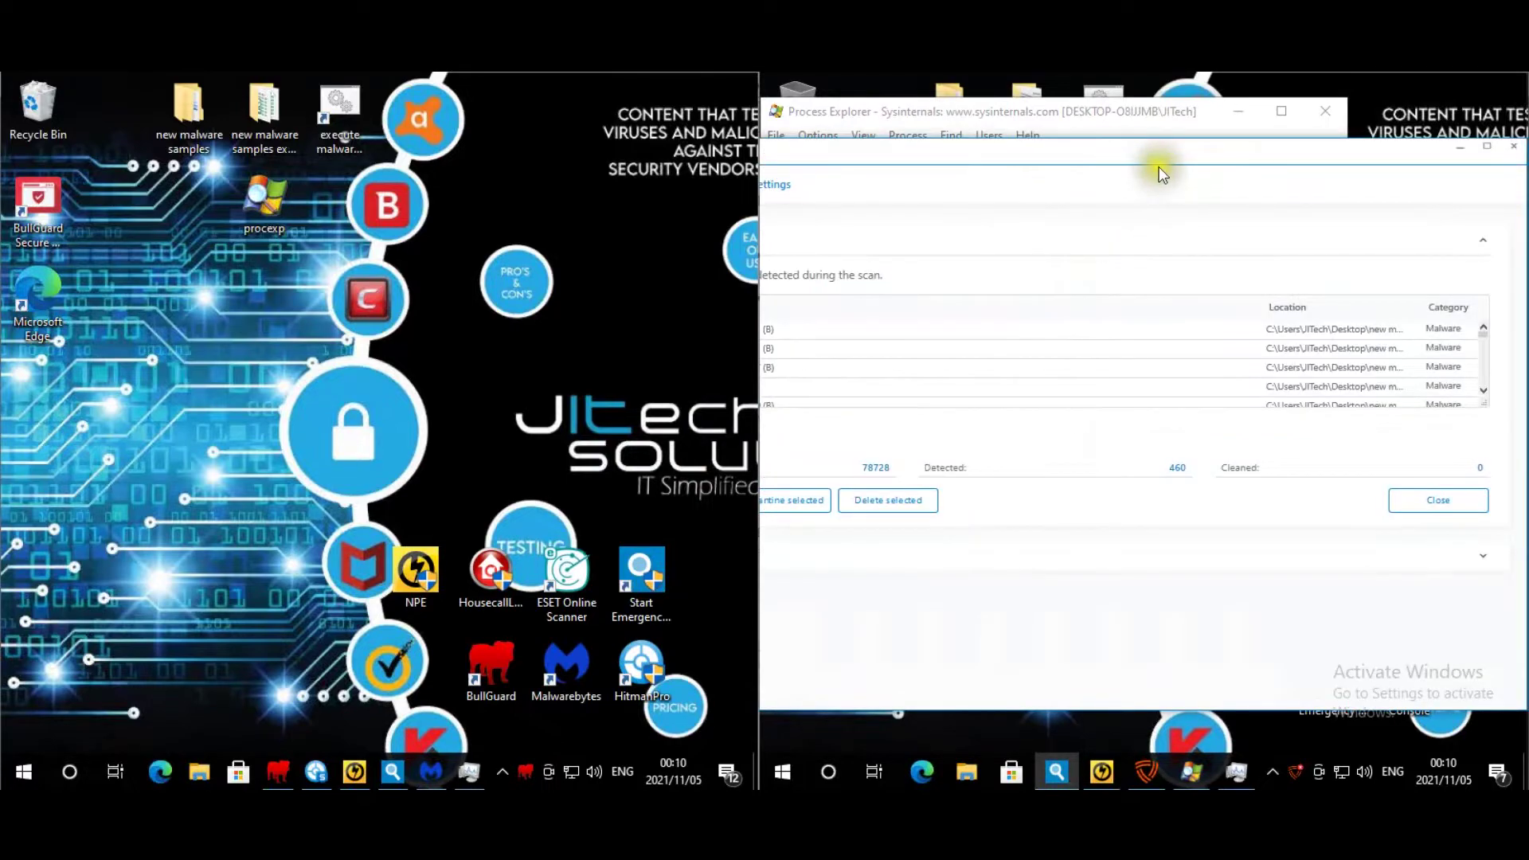
left_click(1290, 306)
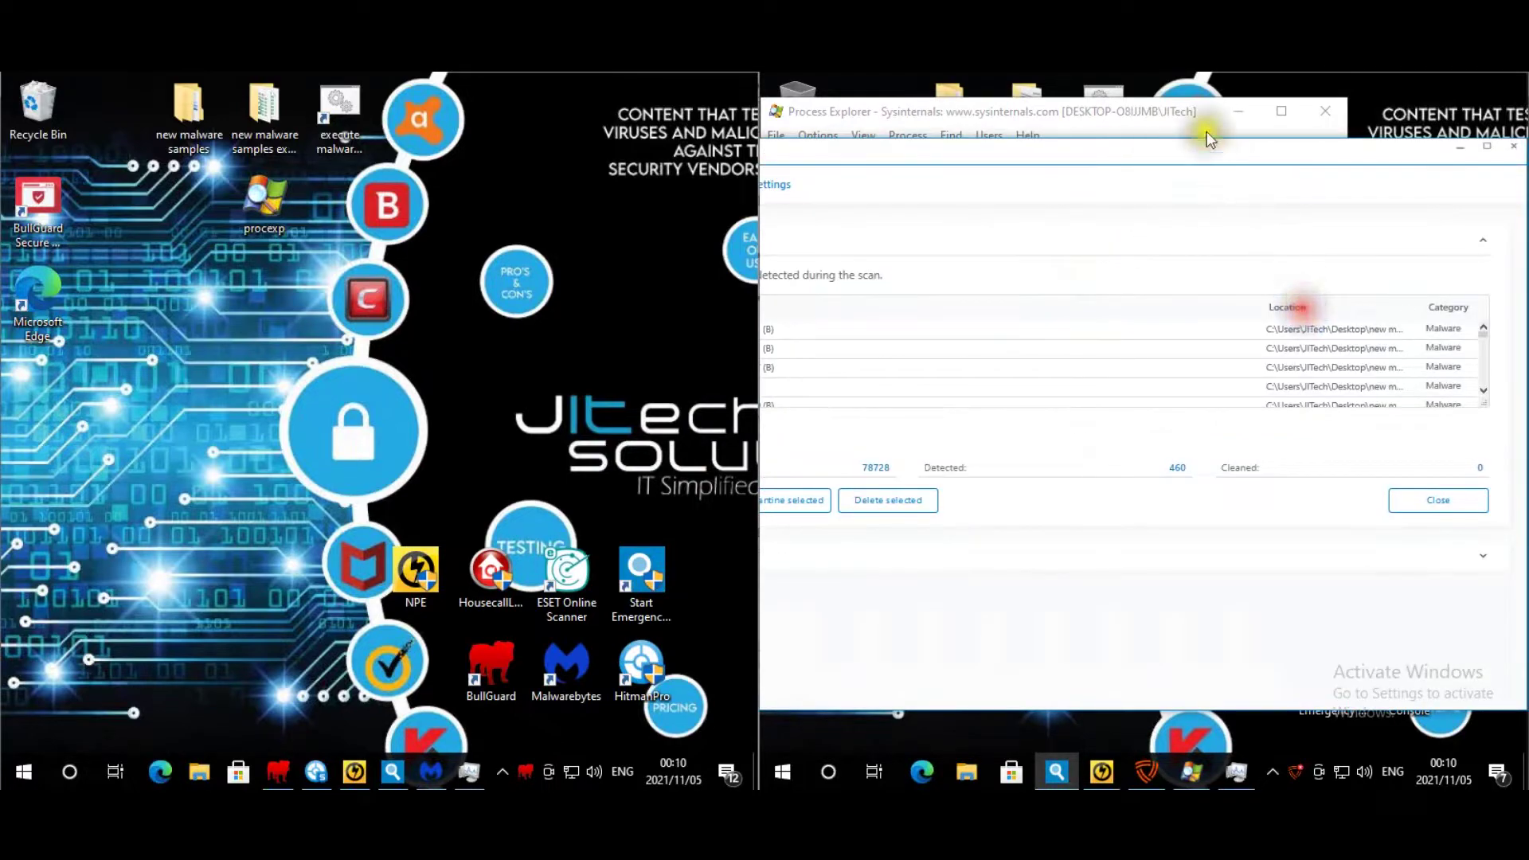
left_click_drag(1206, 151, 1118, 146)
left_click(1234, 302)
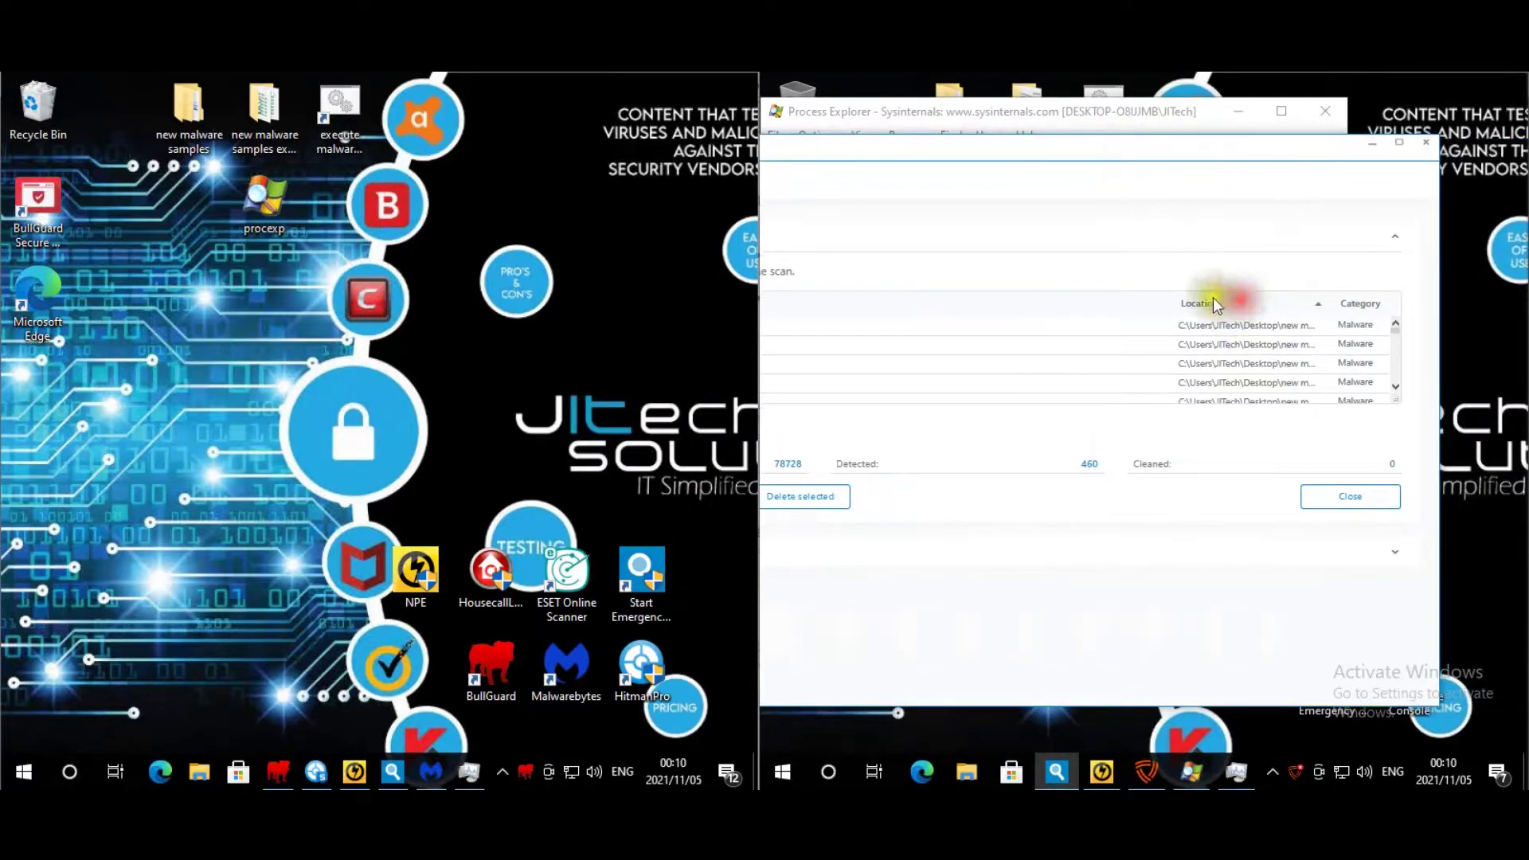
left_click(1210, 300)
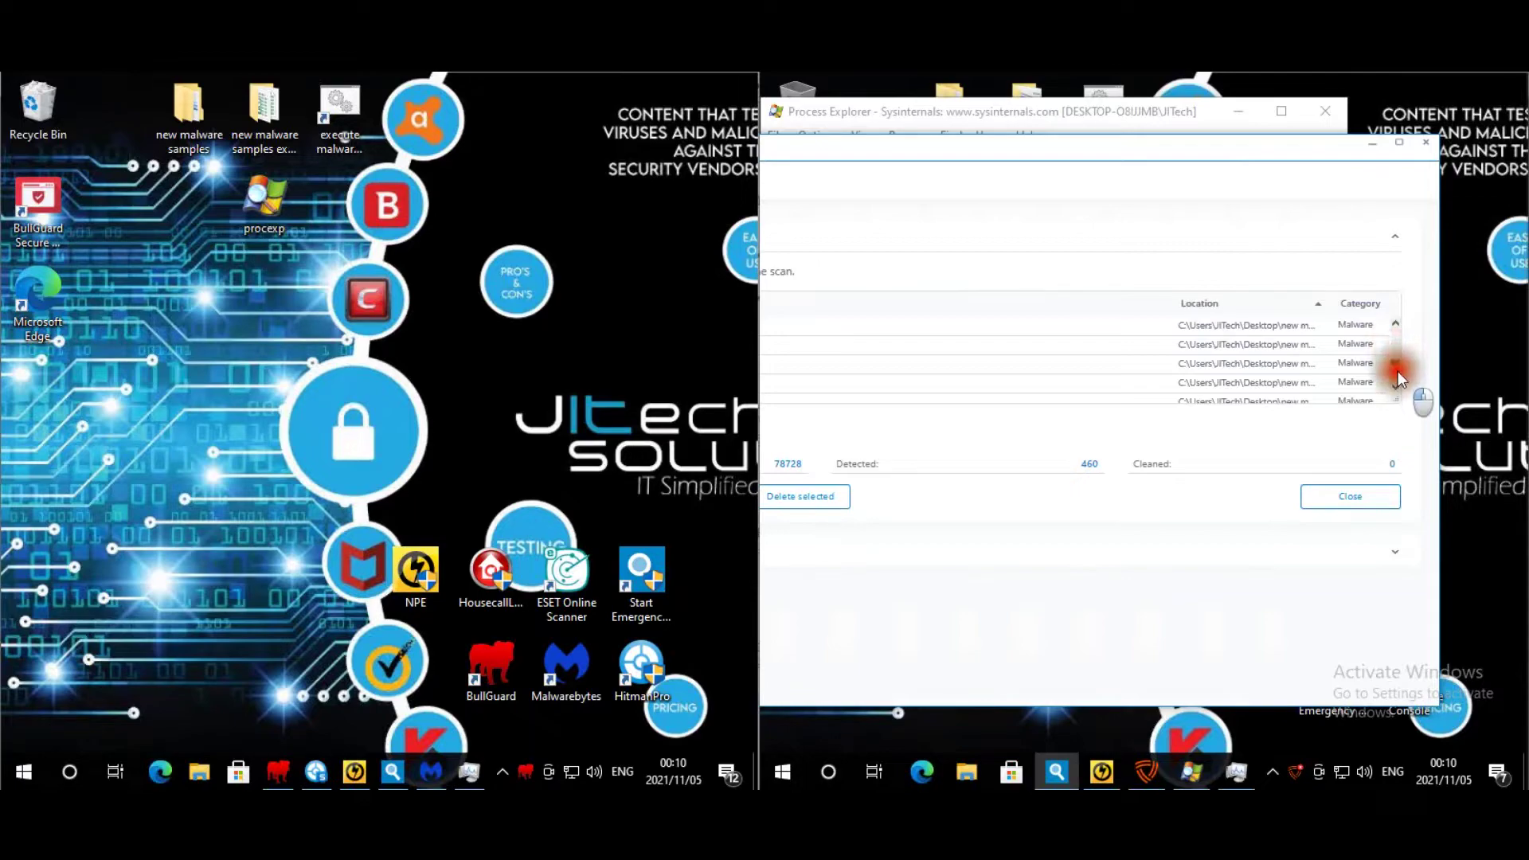
left_click_drag(1397, 380, 1393, 299)
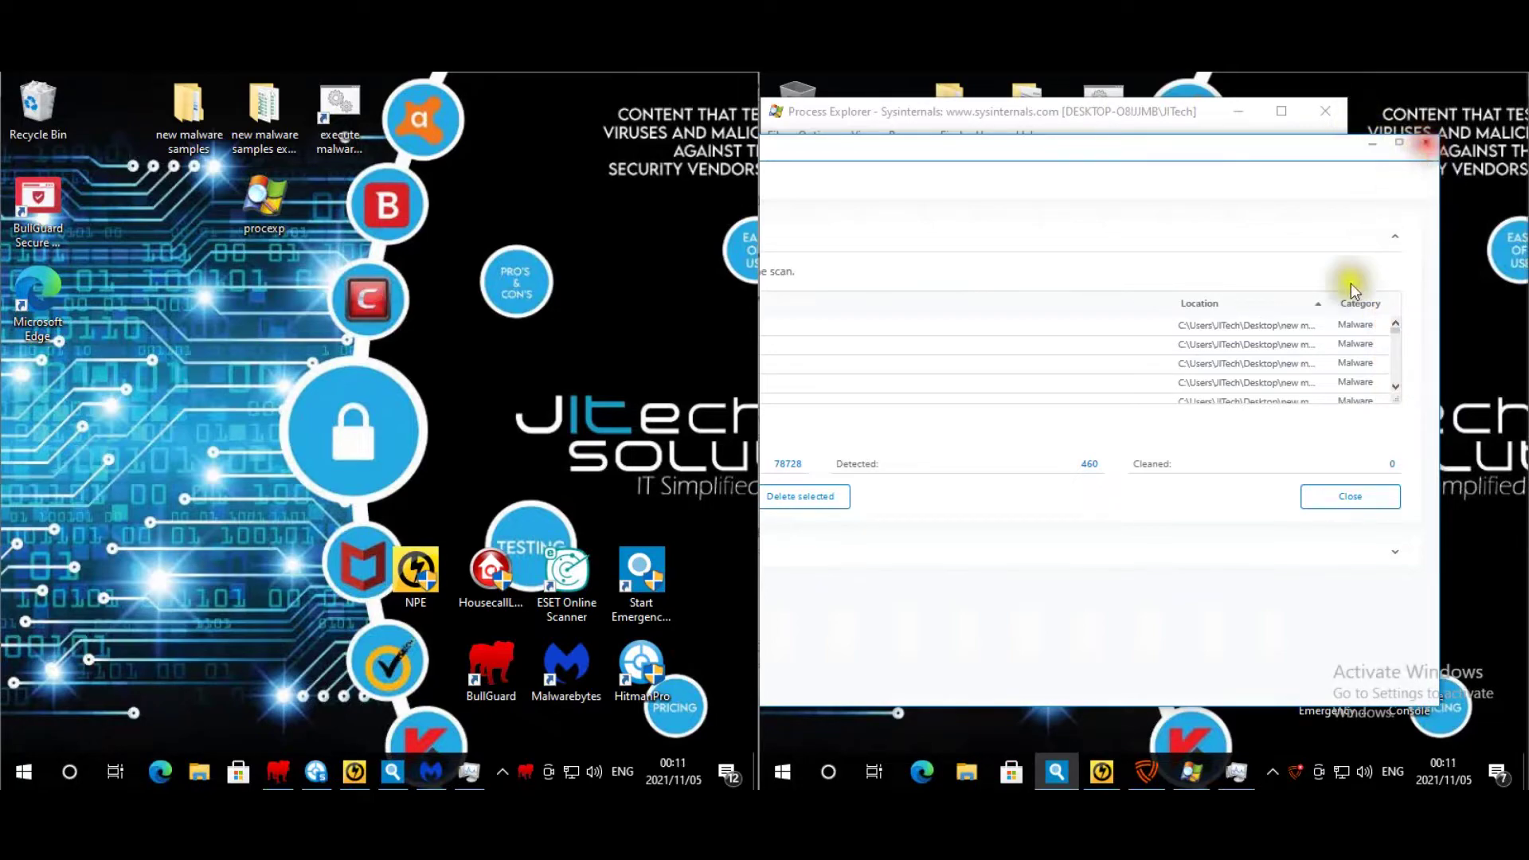
- Close the Emsisoft scan results and scanner, decline its protection offer, and dismiss the Norton Power Eraser result
left_click(1332, 502)
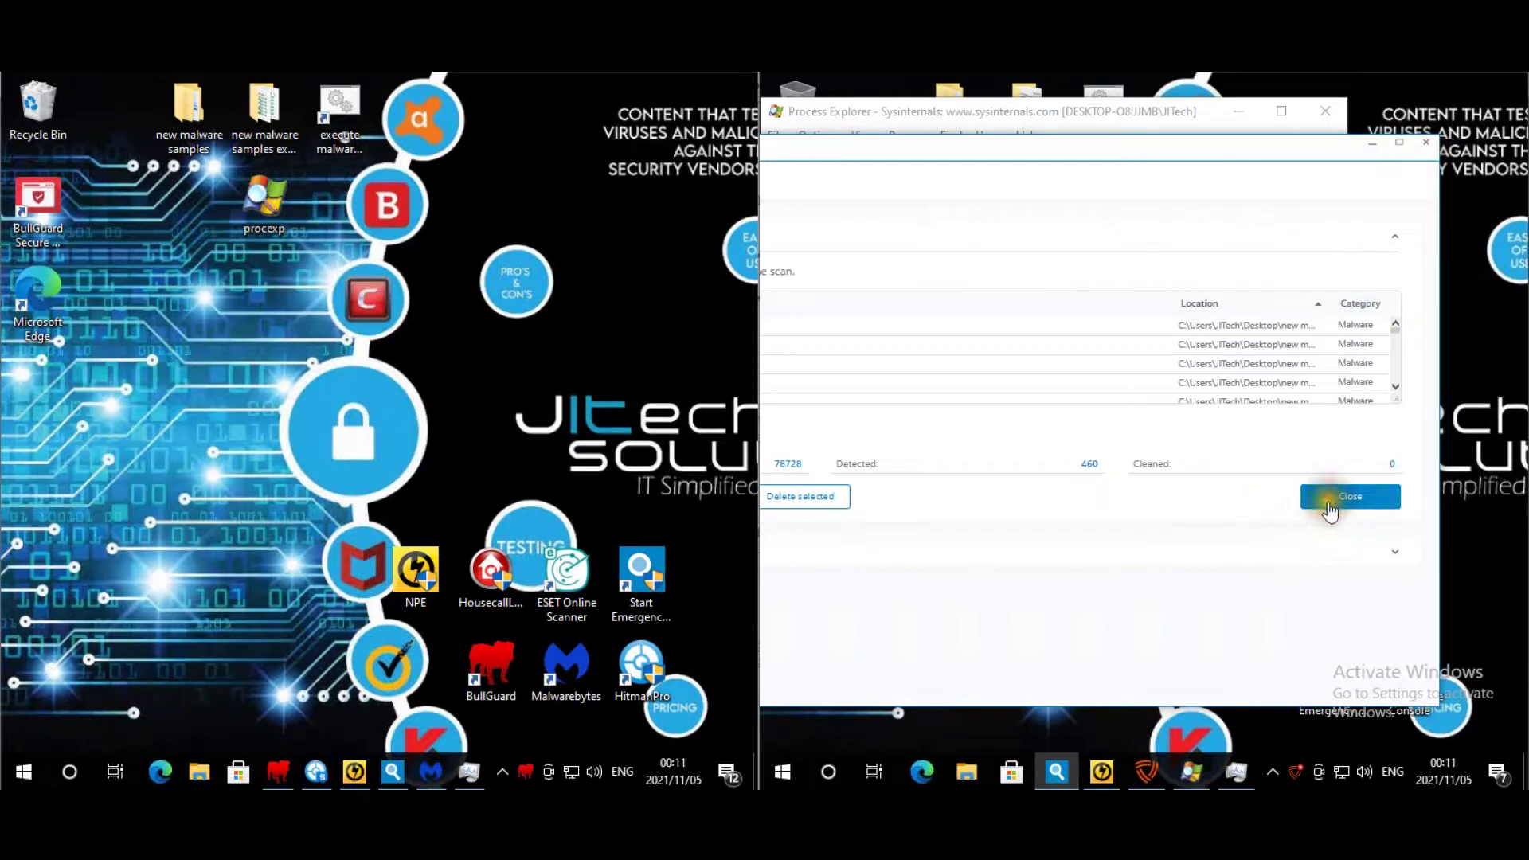
left_click(1425, 142)
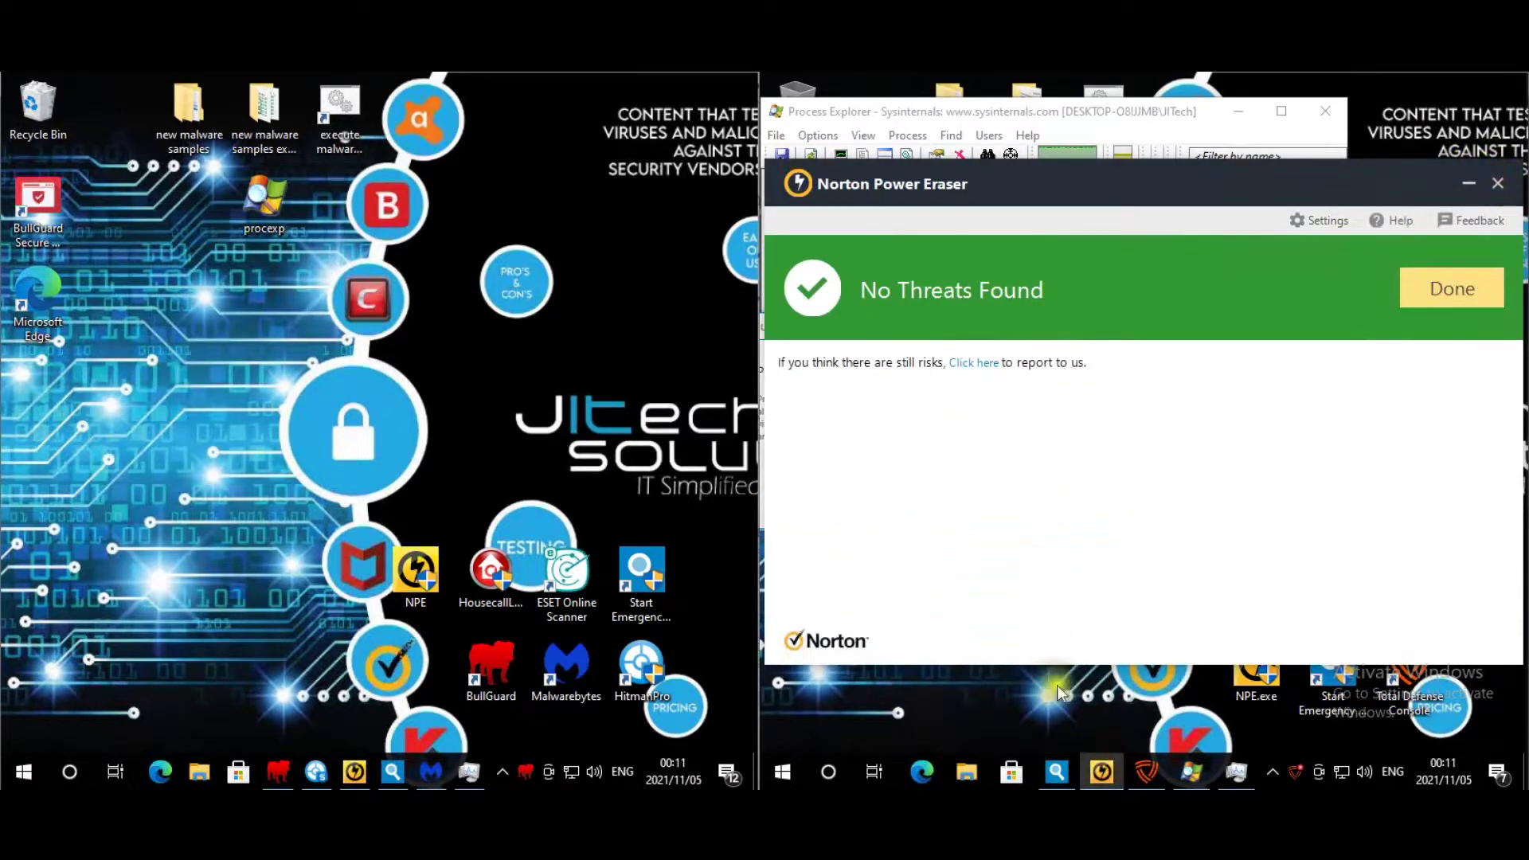
left_click(1090, 501)
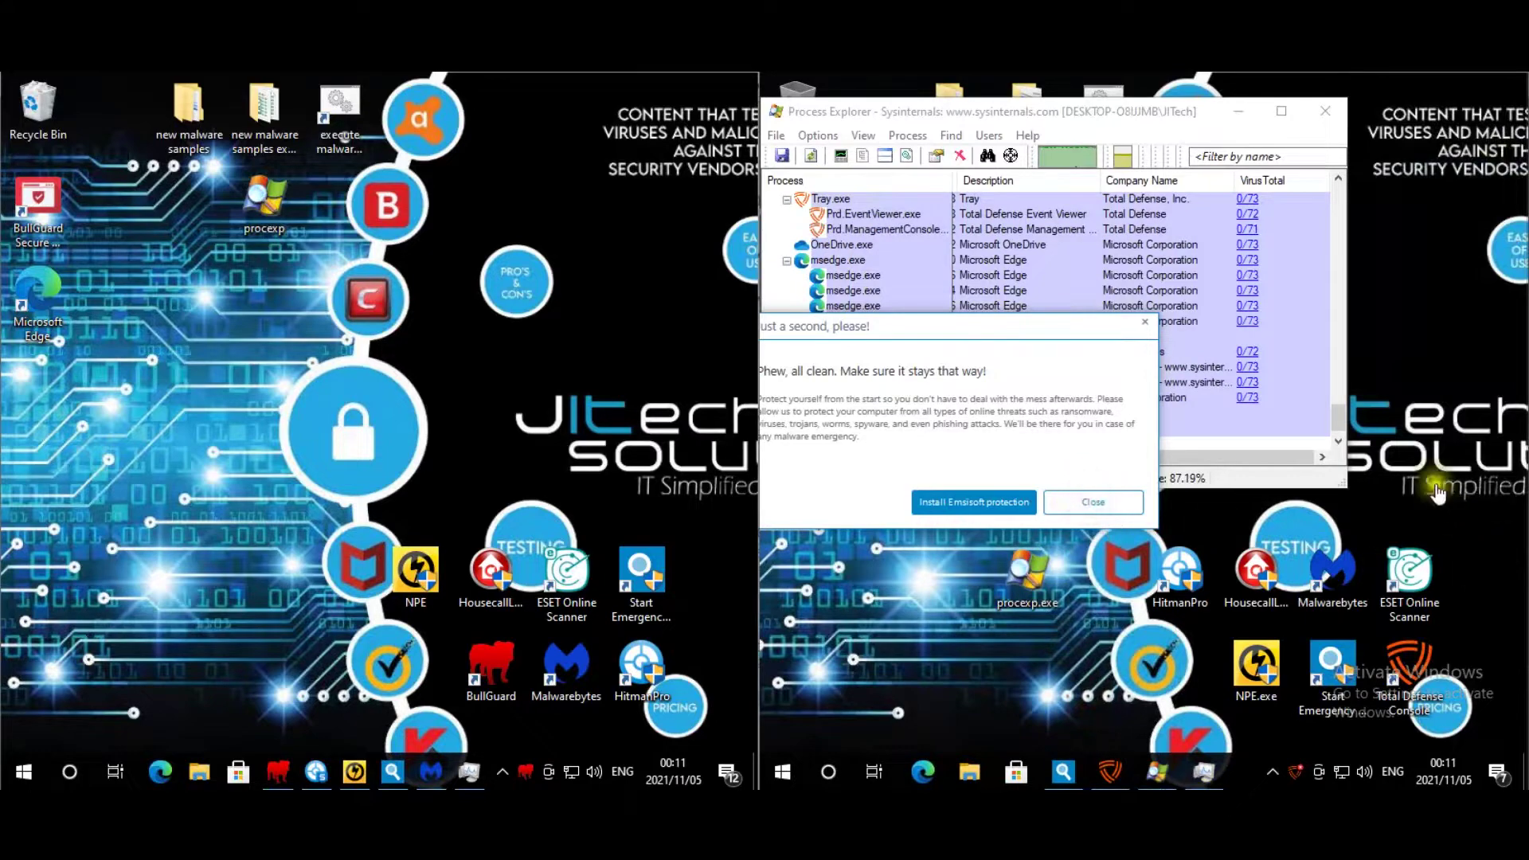
- Start a Malwarebytes update check on the Total Defense machine
left_click(1278, 772)
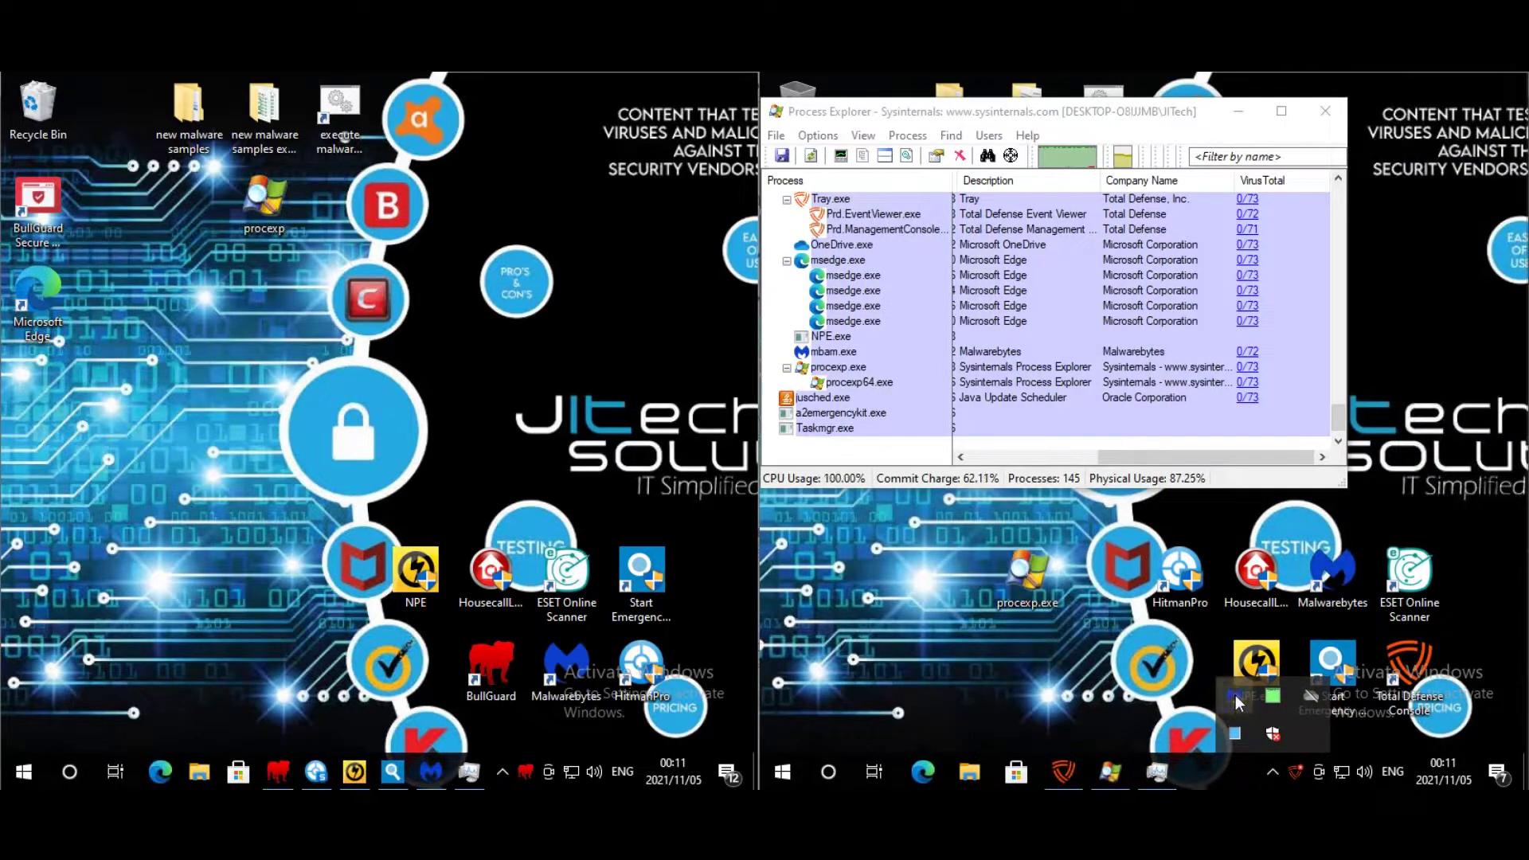
mouse_move(1235, 694)
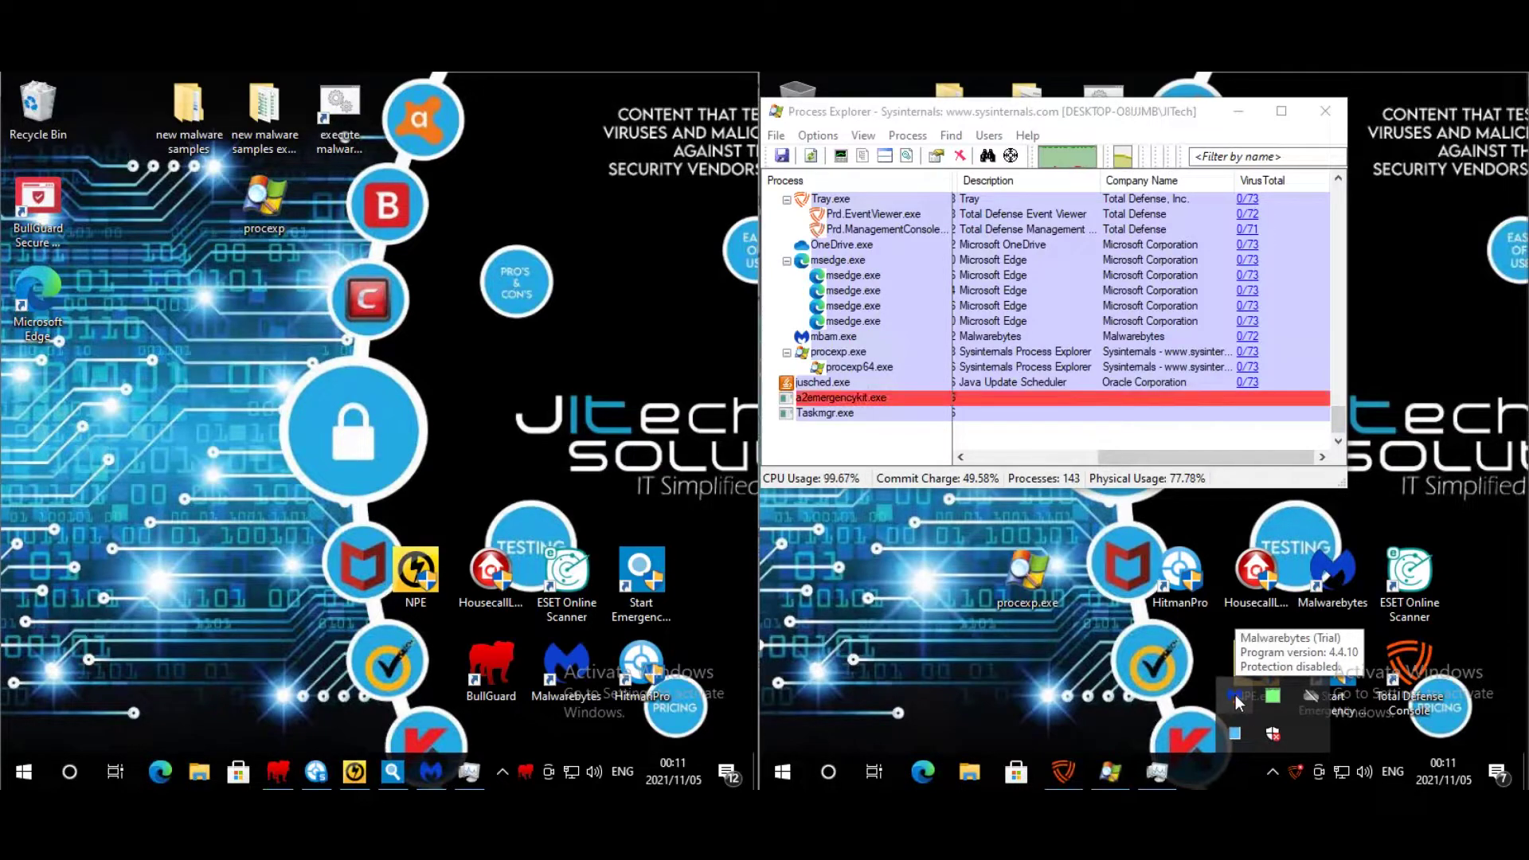
right_click(1235, 693)
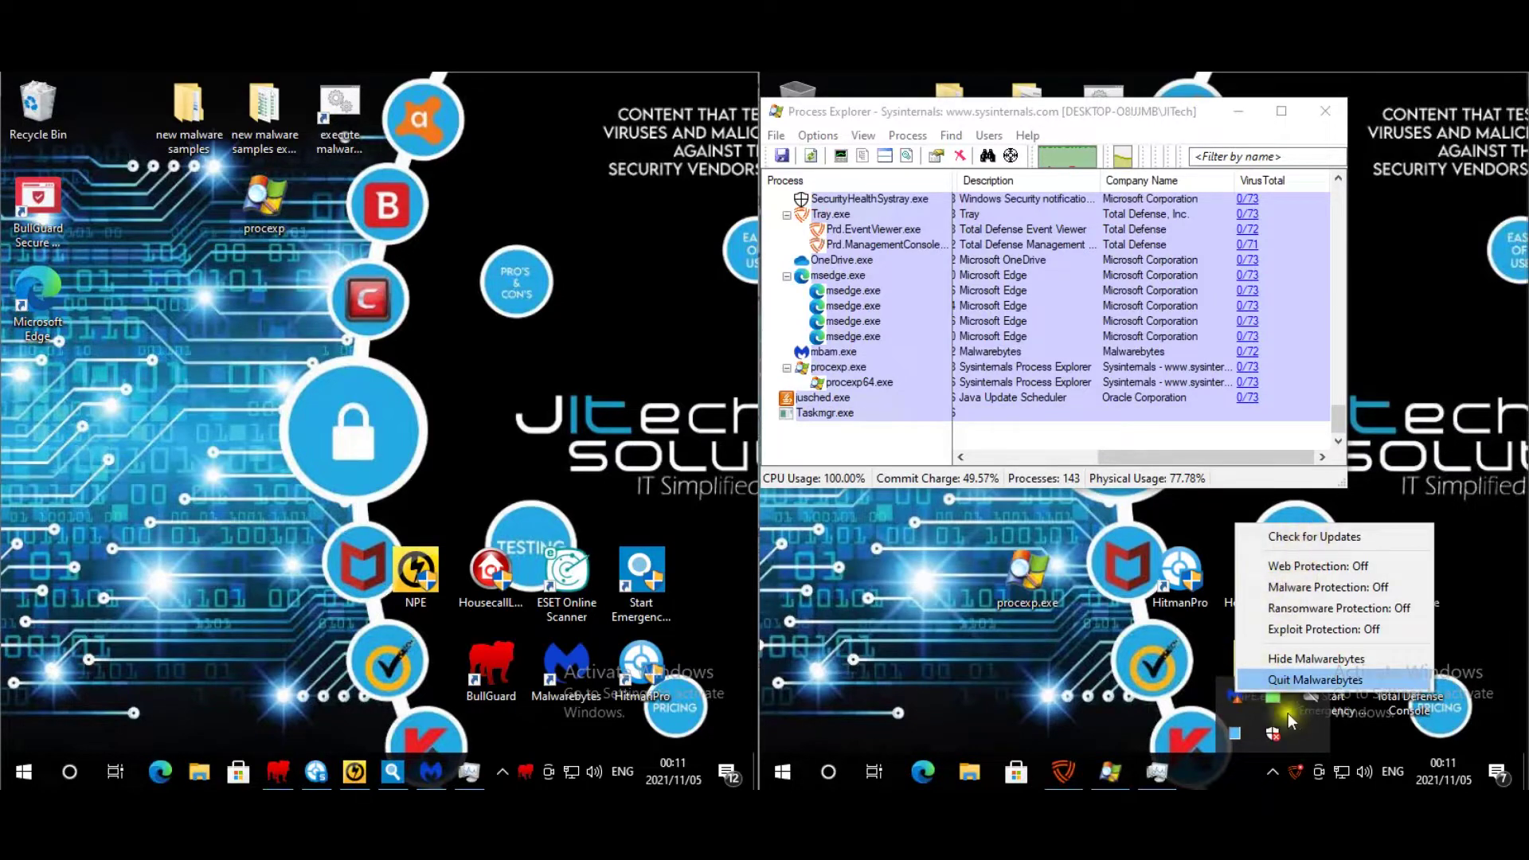
left_click(1335, 534)
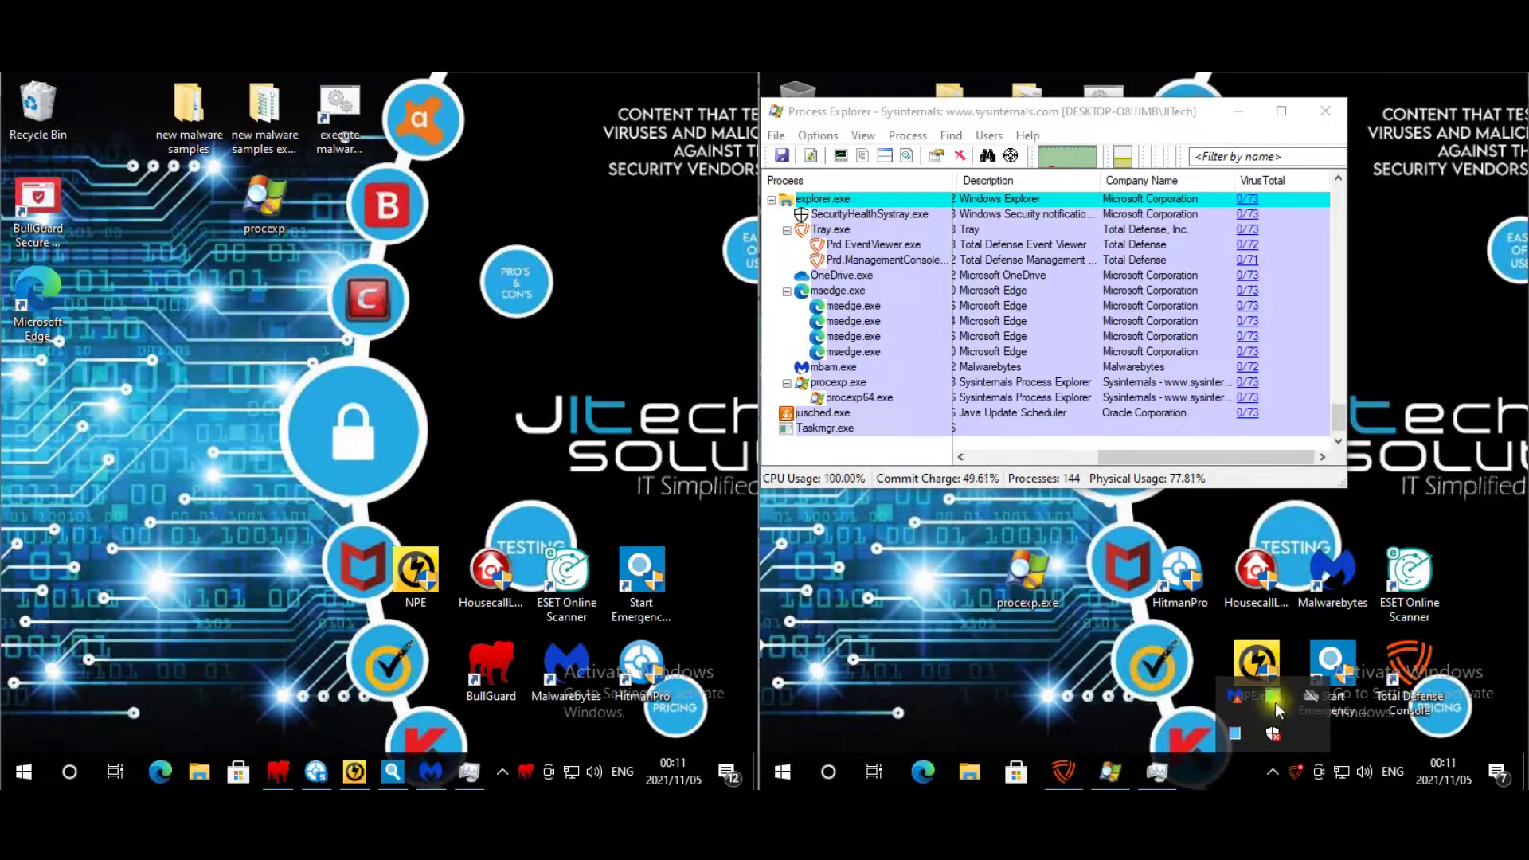
mouse_move(1243, 693)
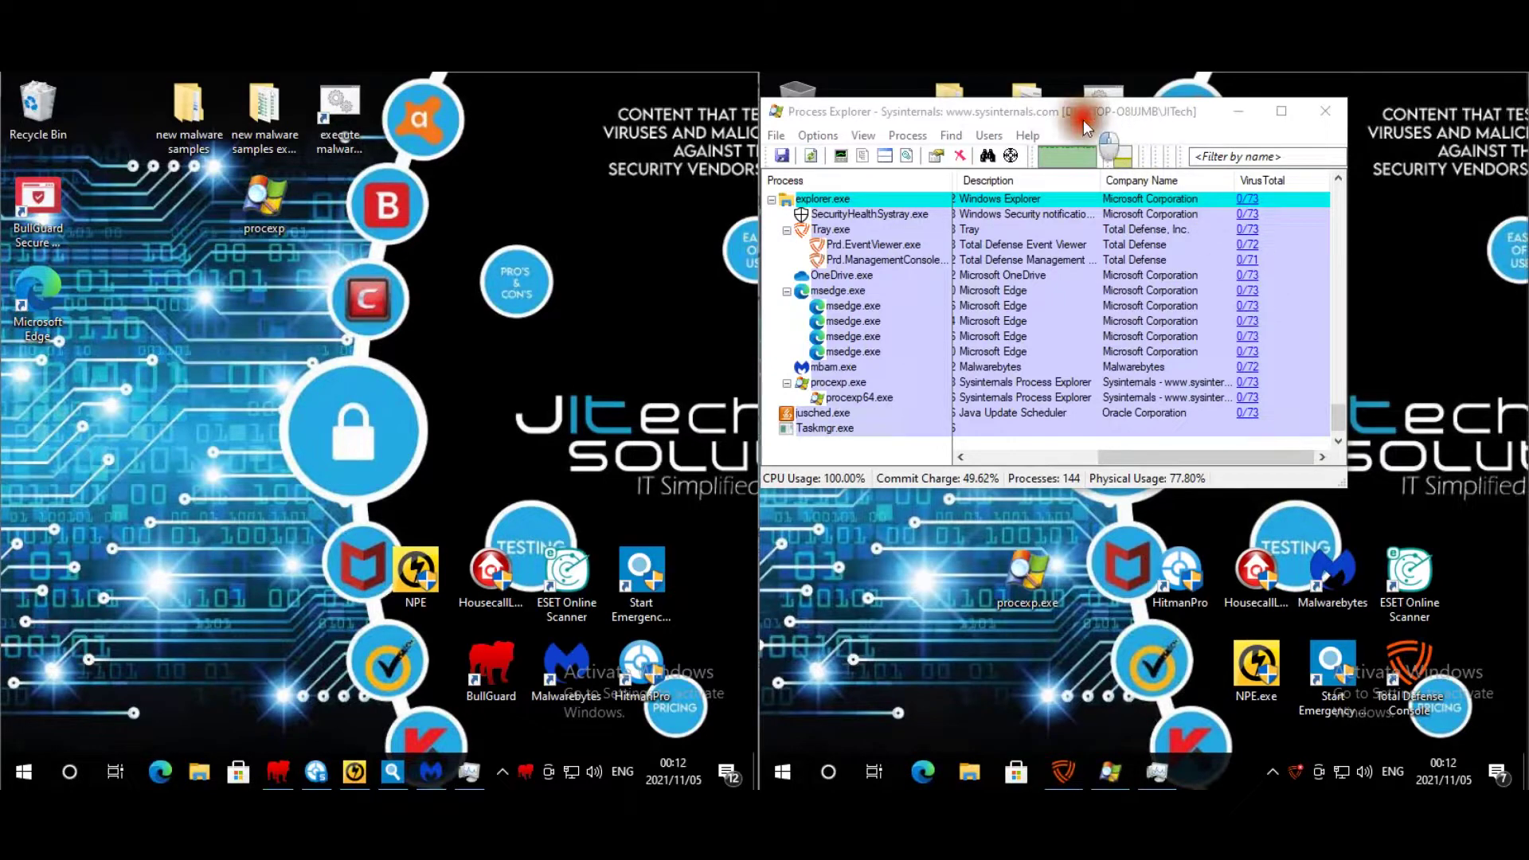
- Move the Process Explorer window aside, review the startup entries in Task Manager on both machines, and close it on the BullGuard machine
left_click_drag(1082, 115, 1106, 159)
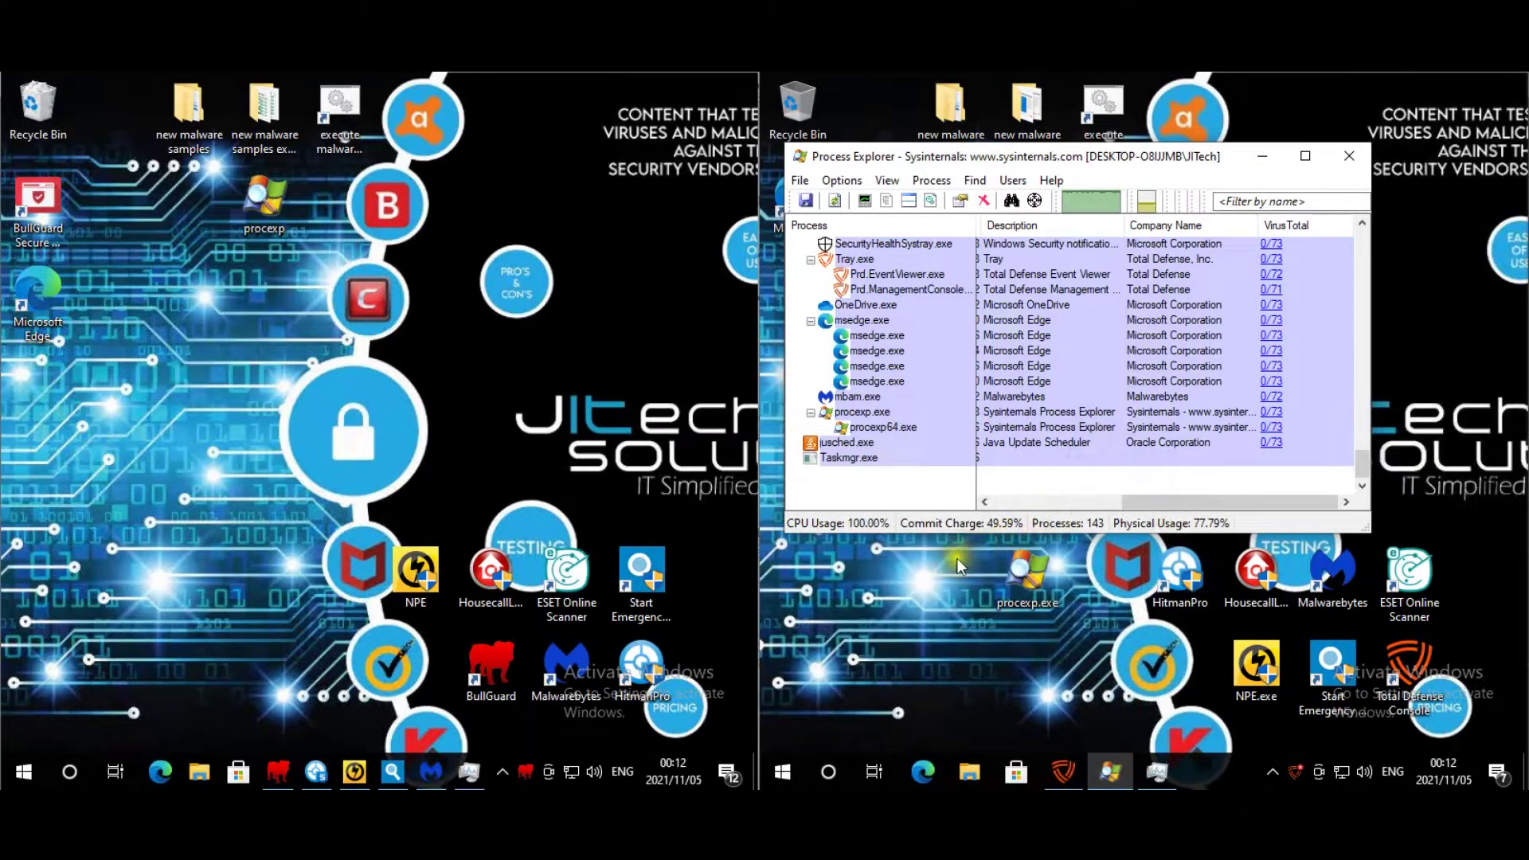
left_click(1064, 771)
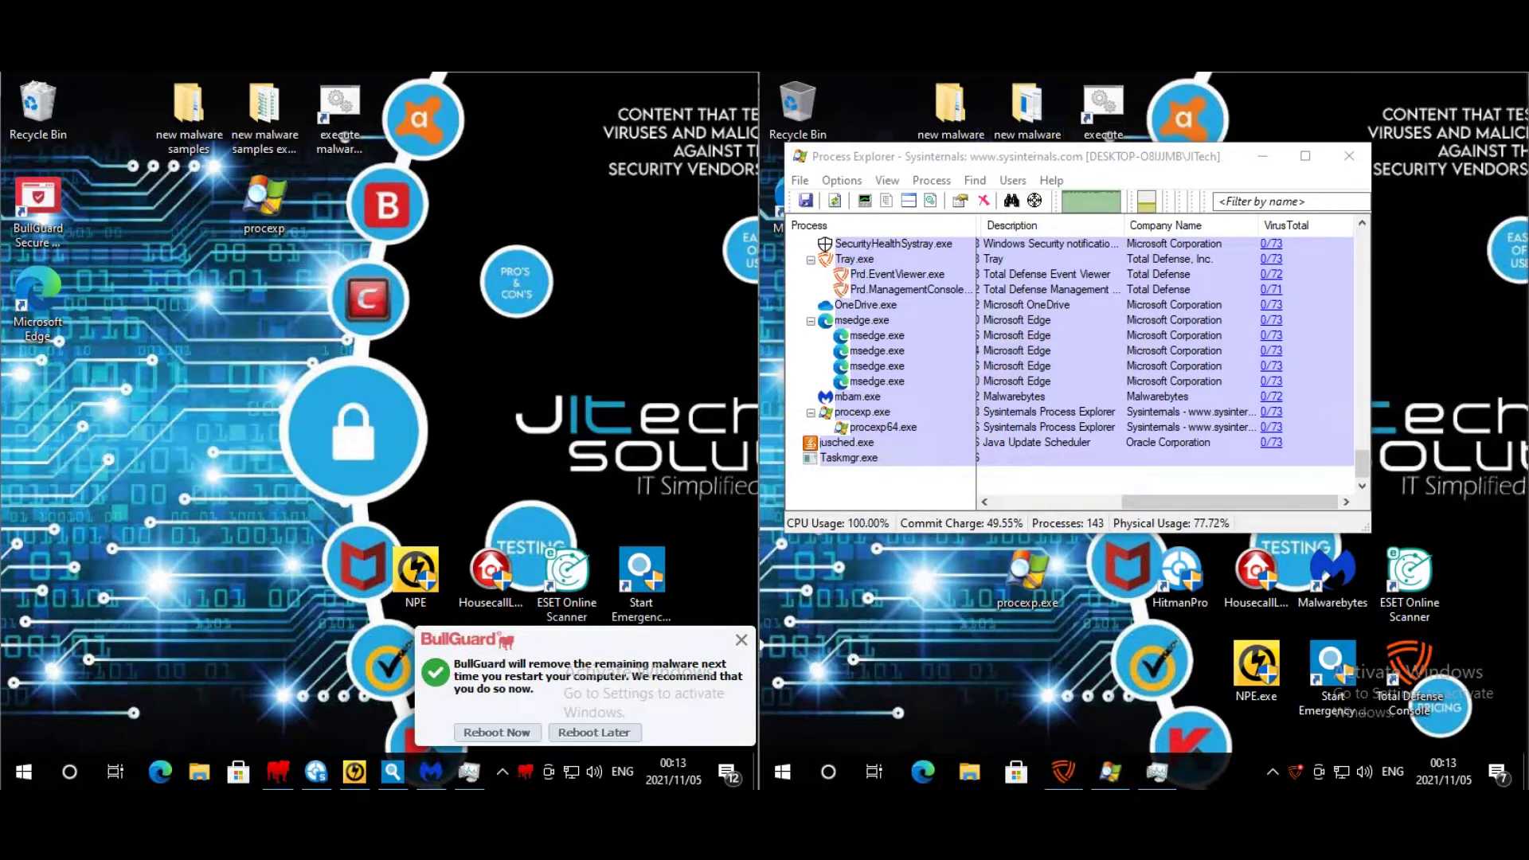
left_click(1159, 769)
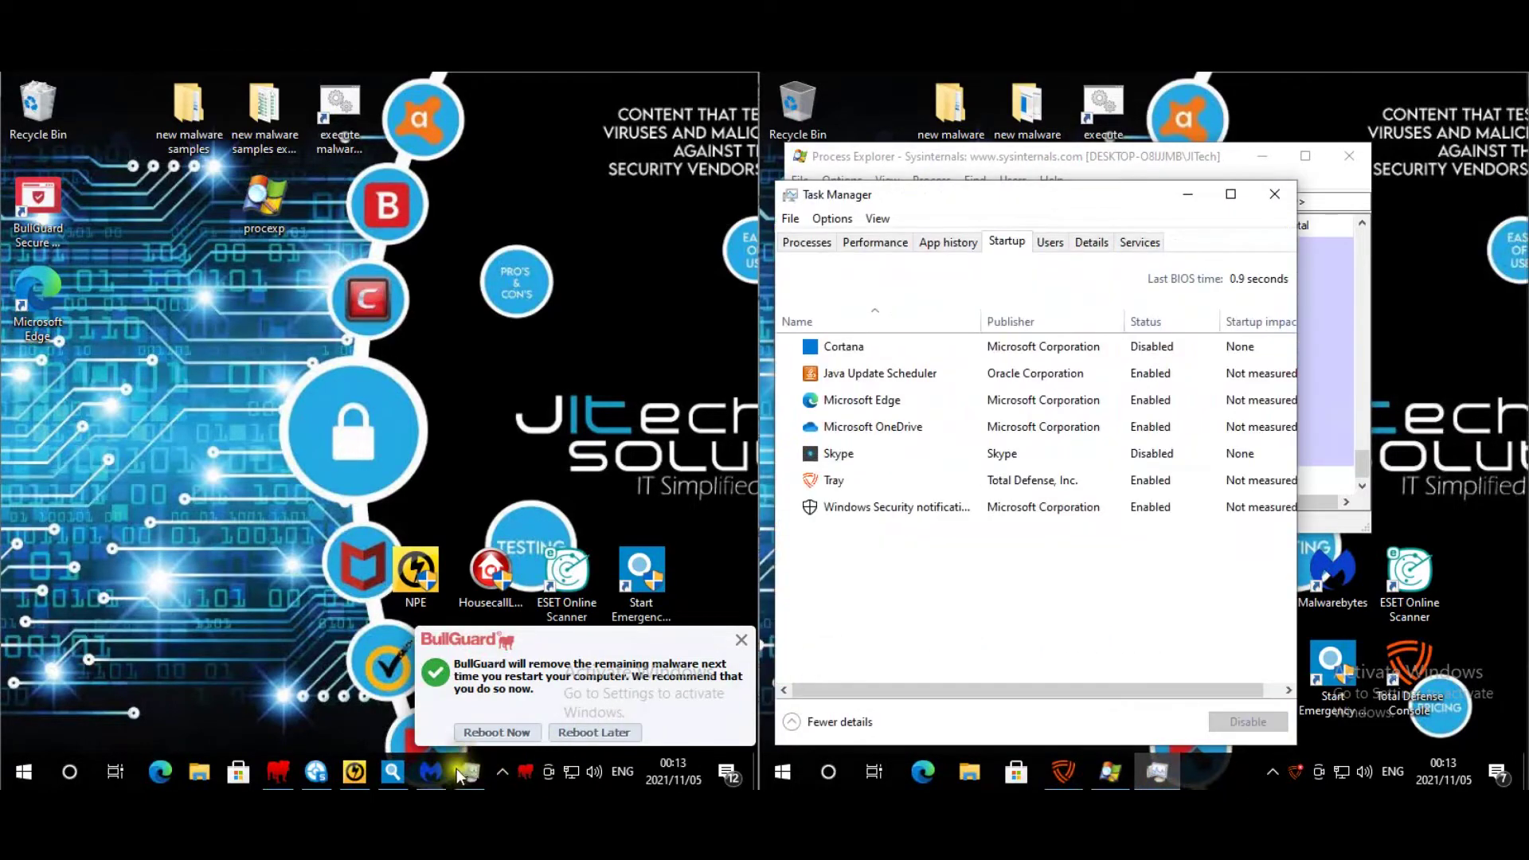
left_click(470, 771)
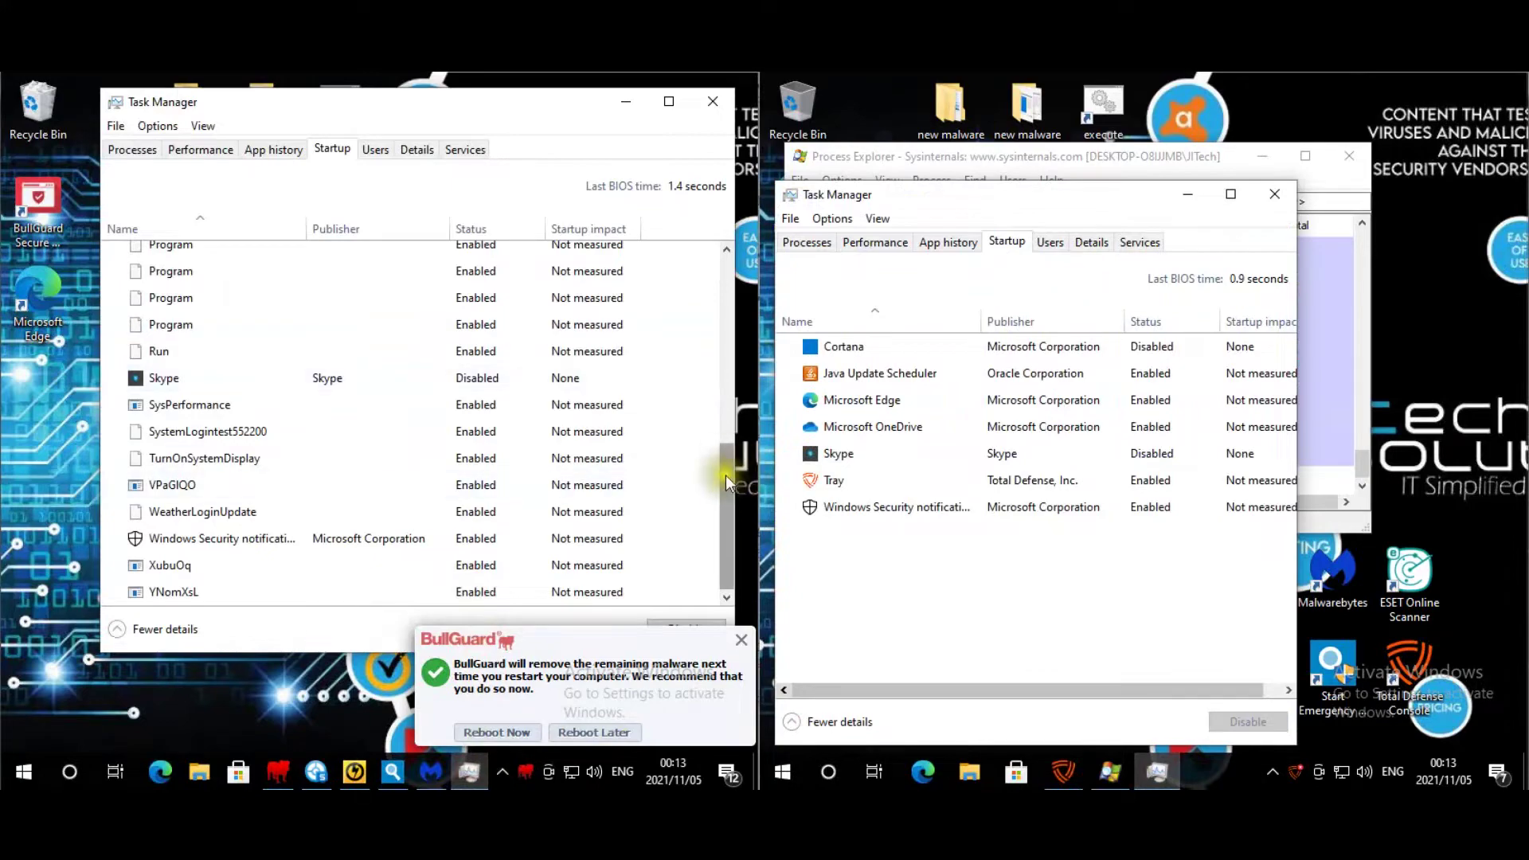
mouse_move(729, 509)
left_mouse_down()
mouse_move(726, 266)
mouse_move(705, 522)
left_mouse_up()
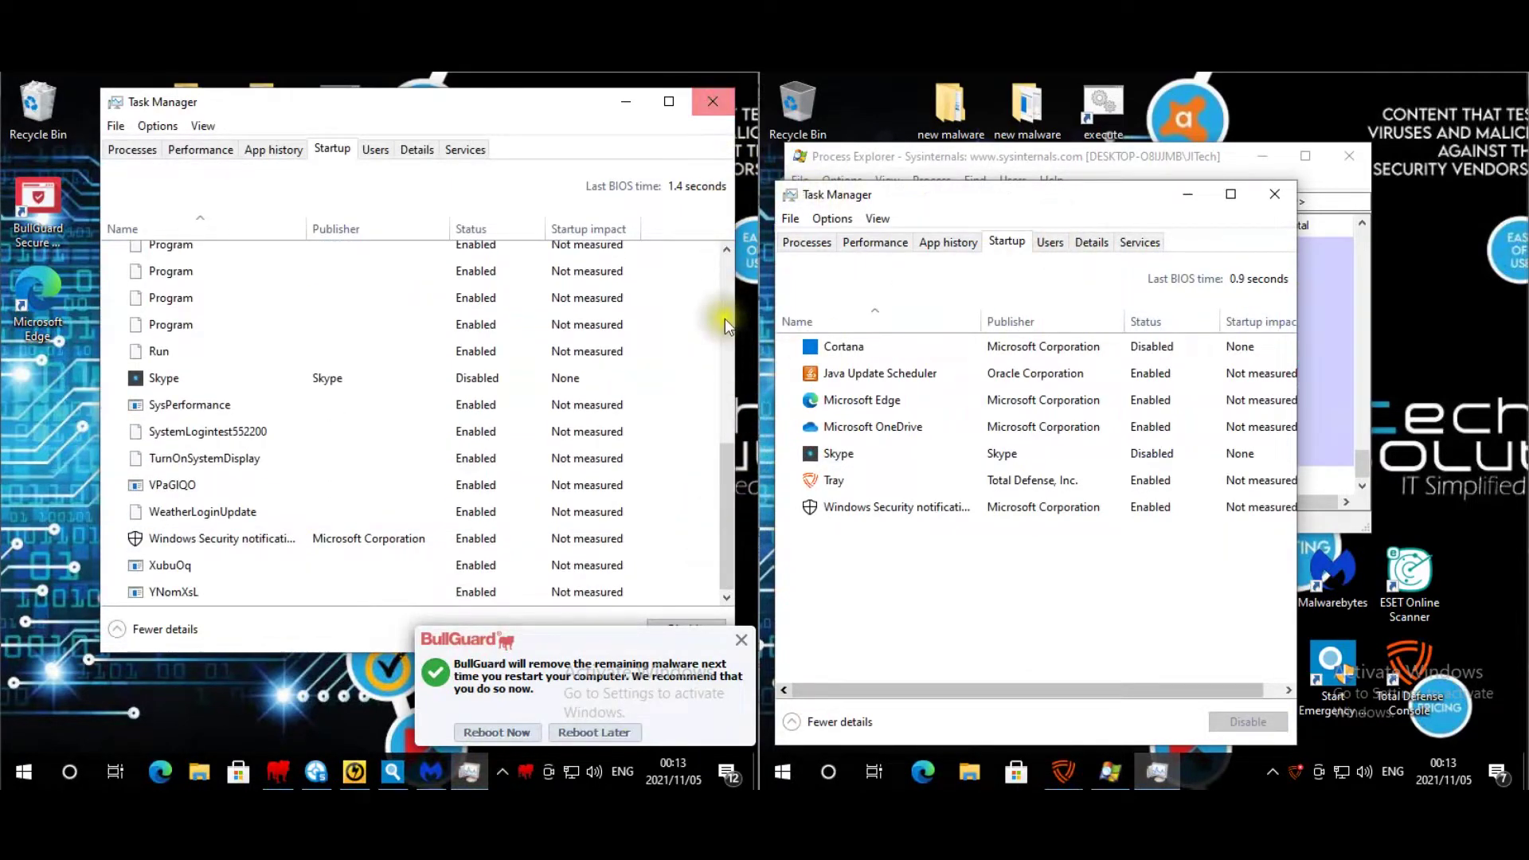
left_click_drag(728, 477, 718, 261)
left_click(712, 101)
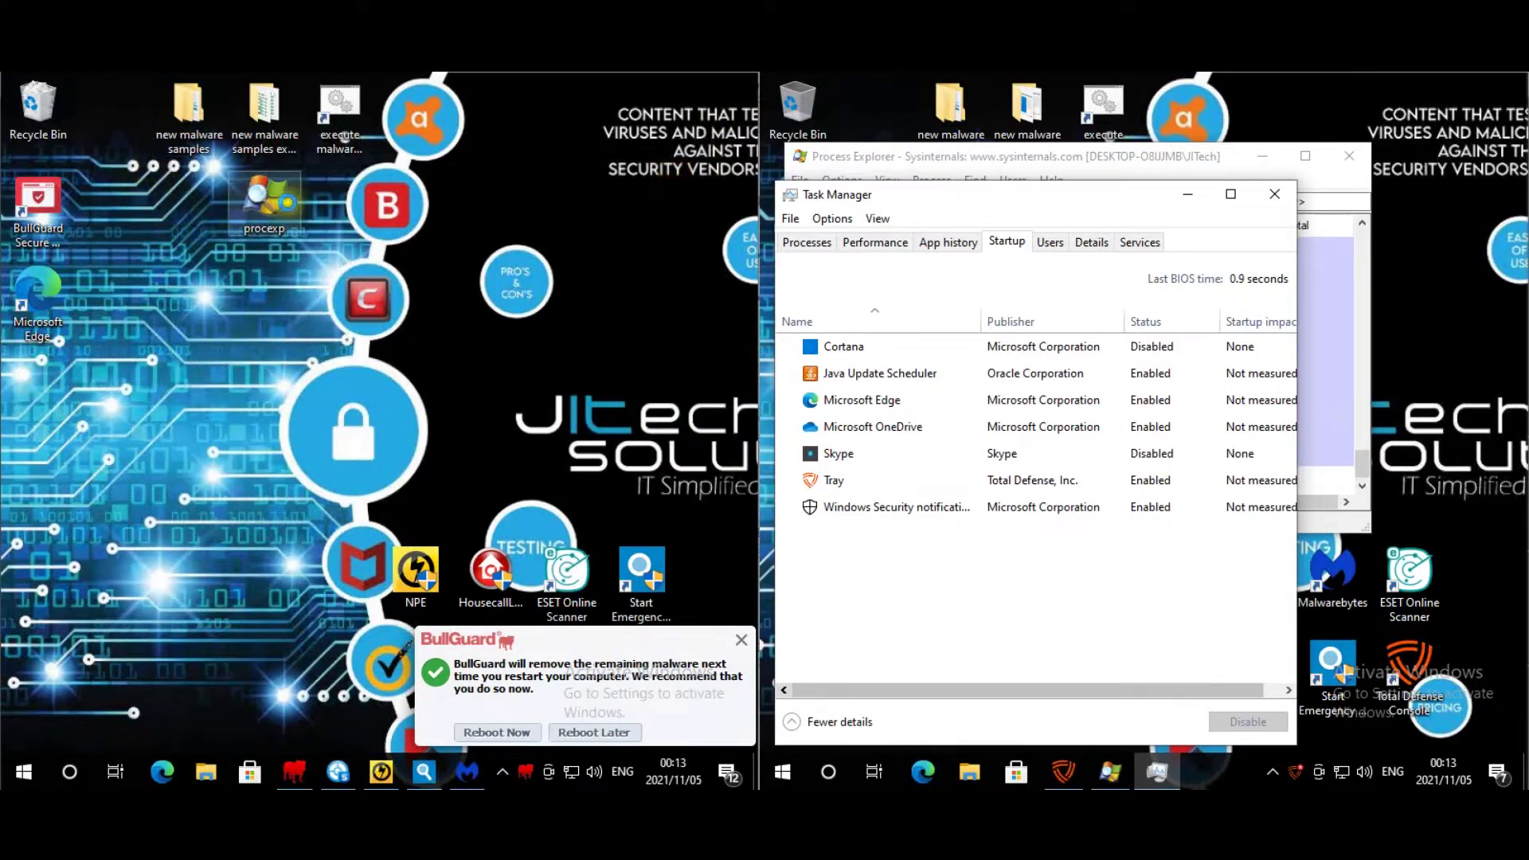
- Inspect the Downloads, Documents and Pictures folders on the BullGuard machine for dropped or altered files, and close File Explorer
double_click(189, 111)
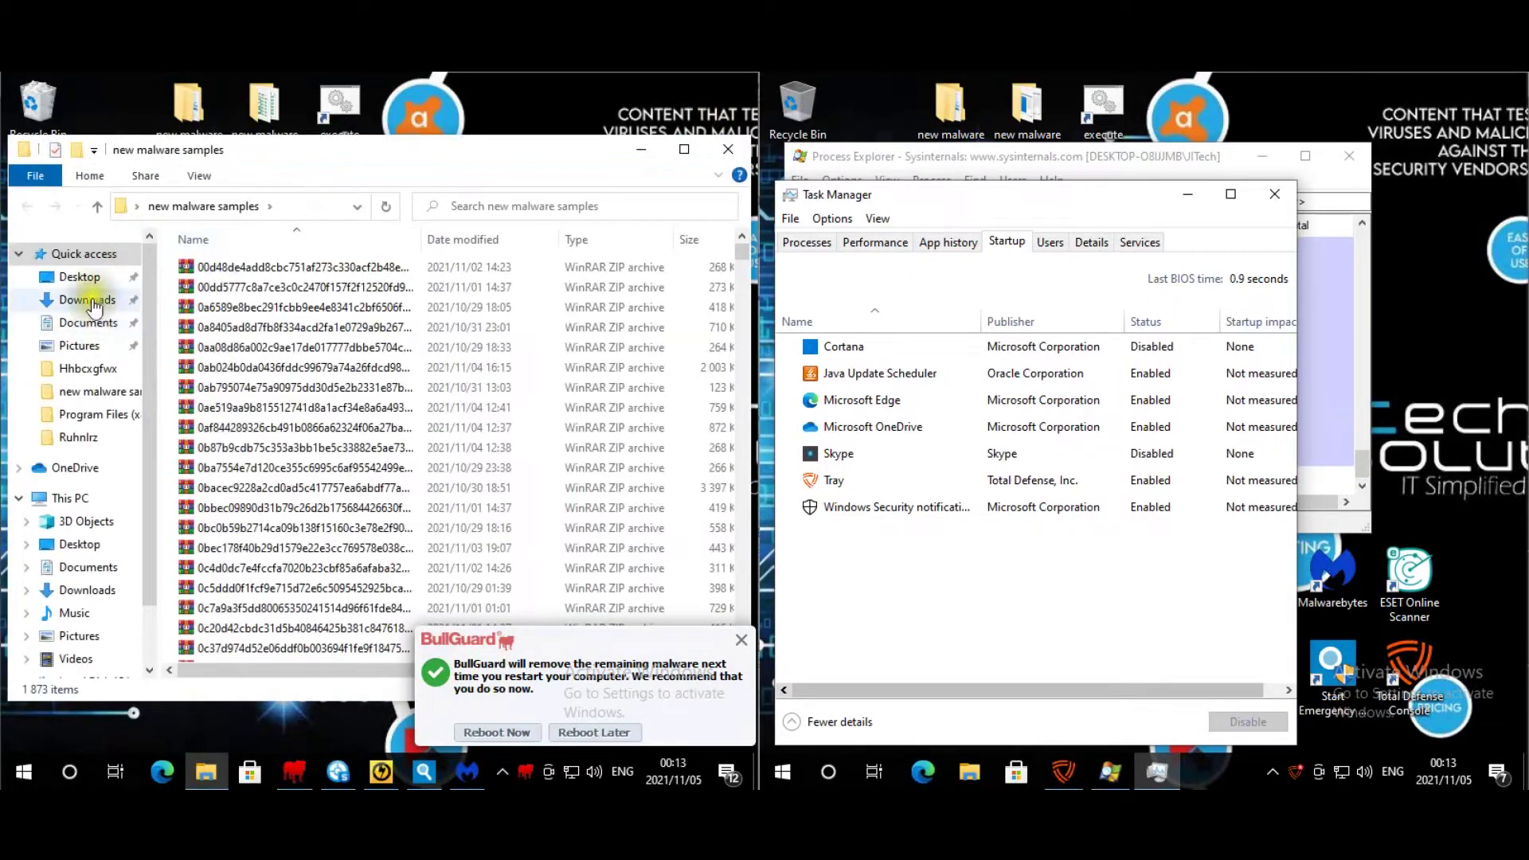
left_click(88, 300)
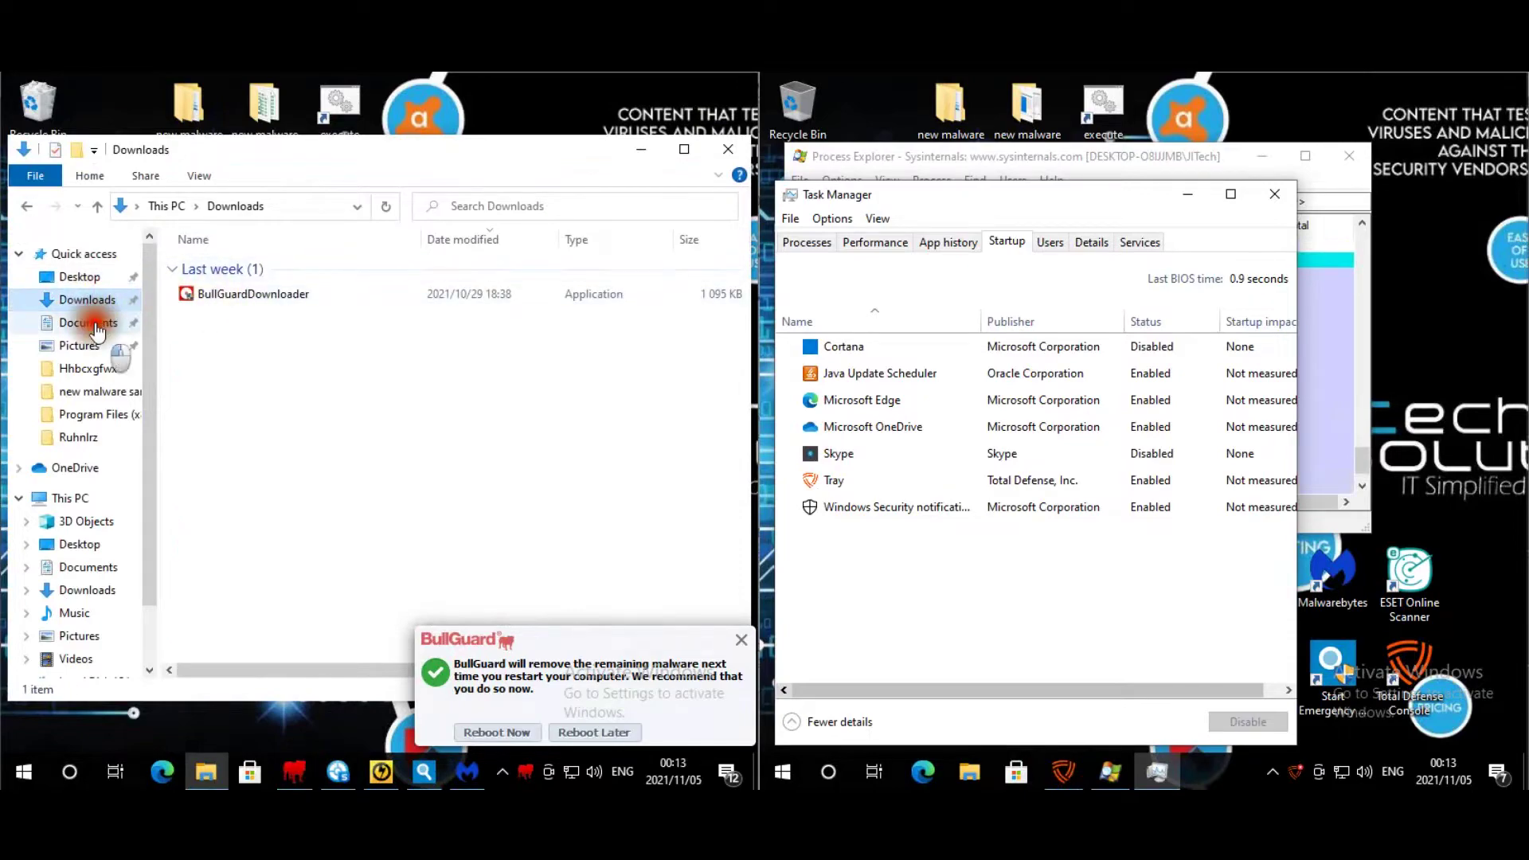
left_click(94, 323)
left_click(224, 267)
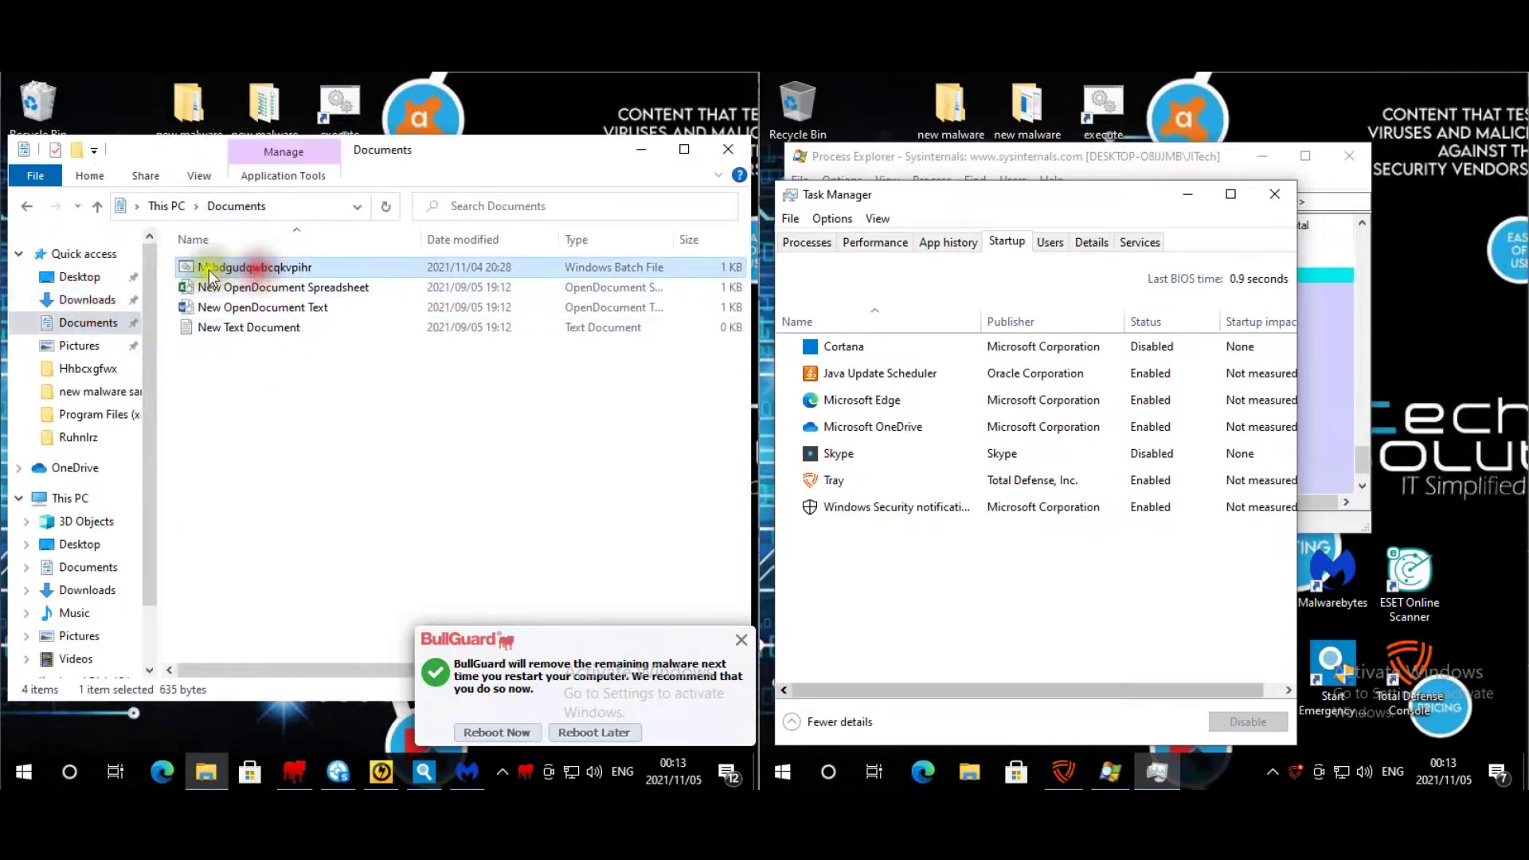
left_click(78, 347)
left_click_drag(735, 310, 710, 226)
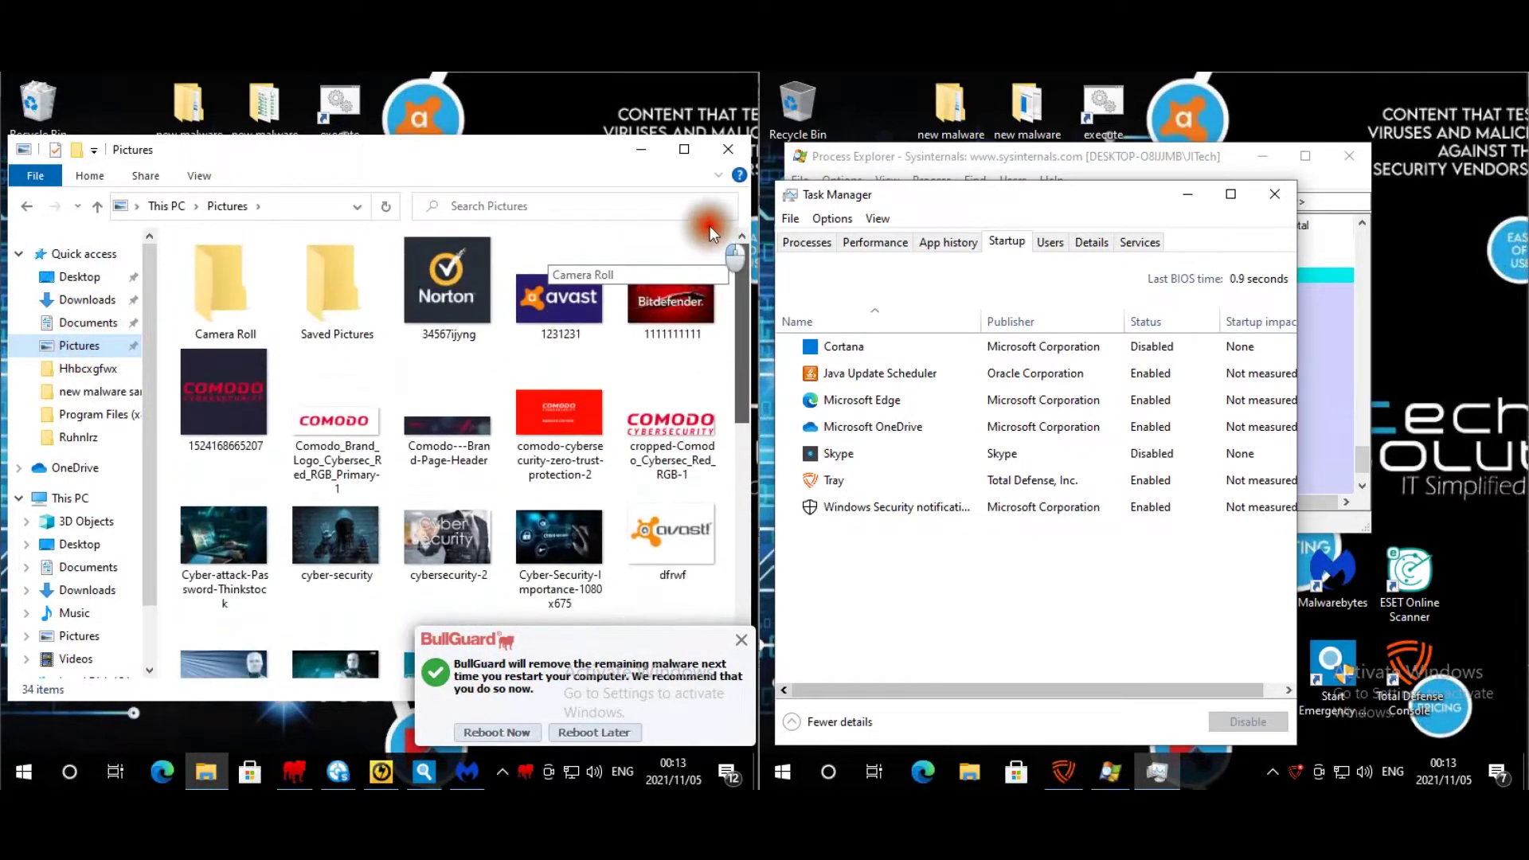
left_click(728, 148)
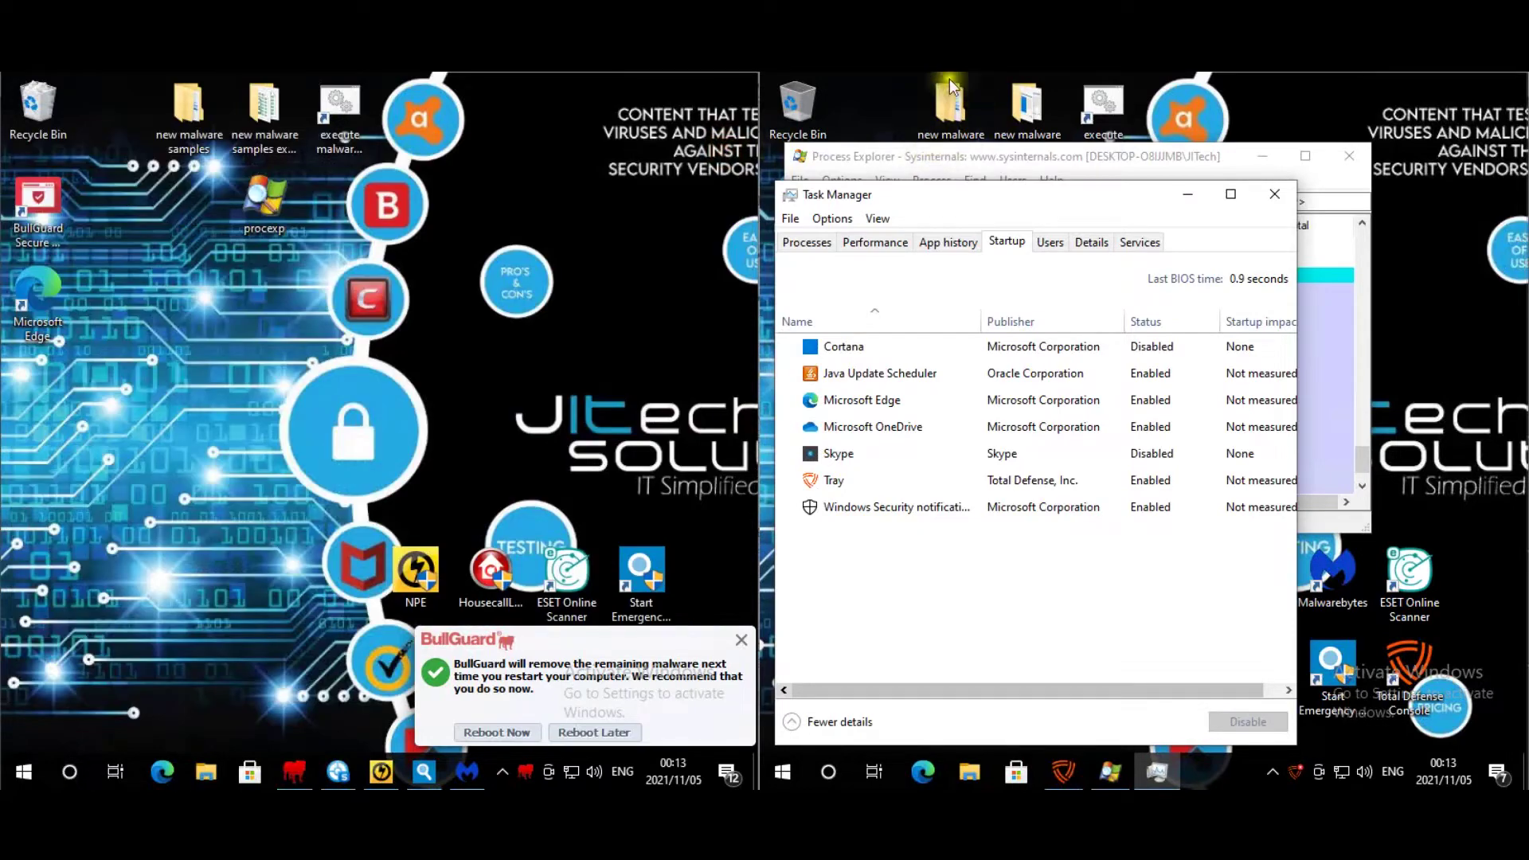
- Open the new malware samples folder on the Total Defense machine and widen its window
left_click(956, 113)
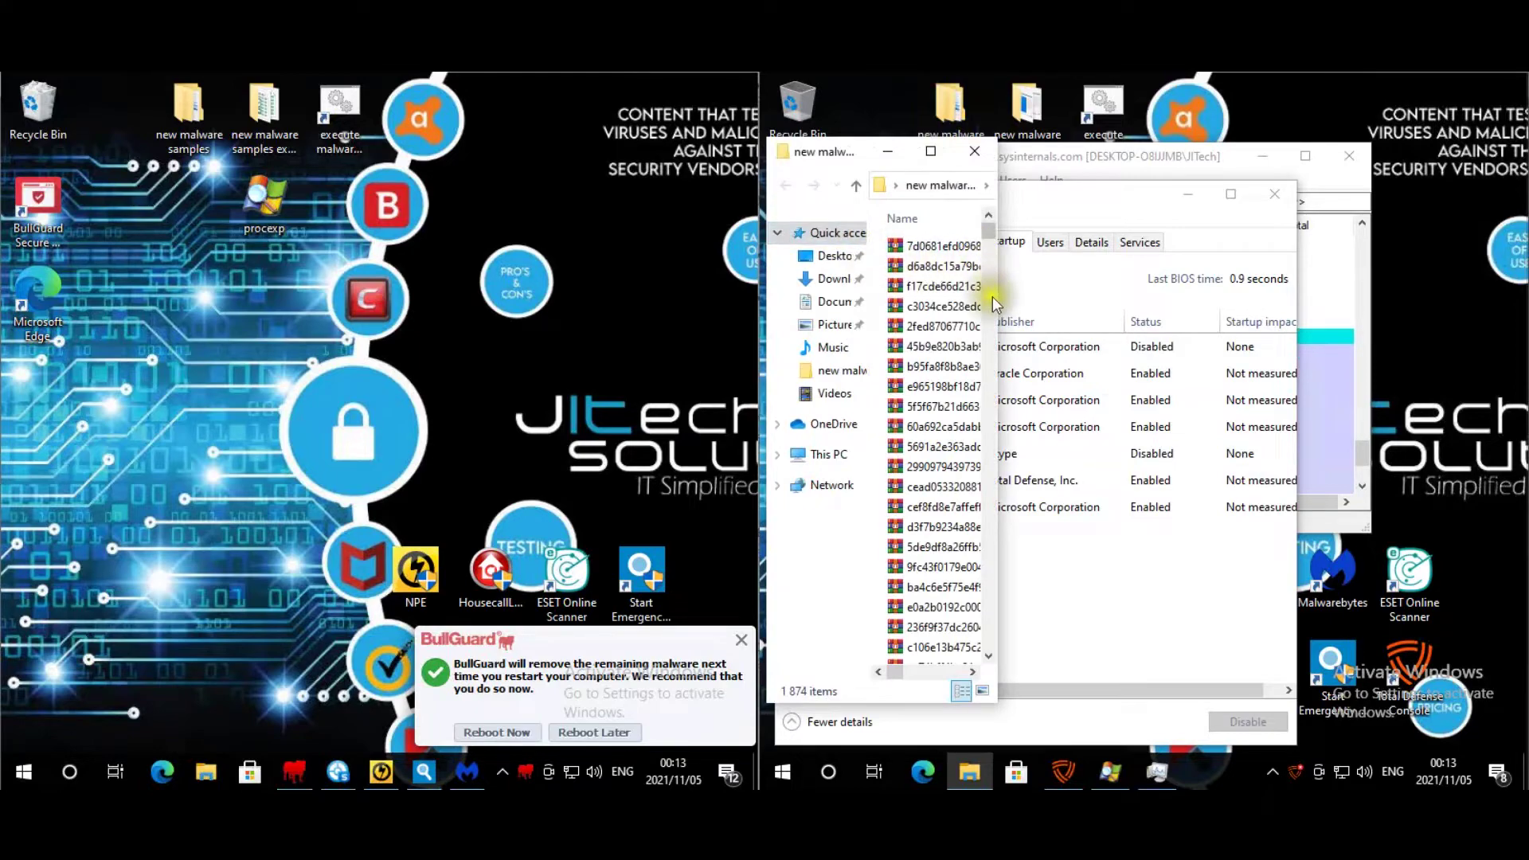
left_click_drag(997, 292, 1331, 286)
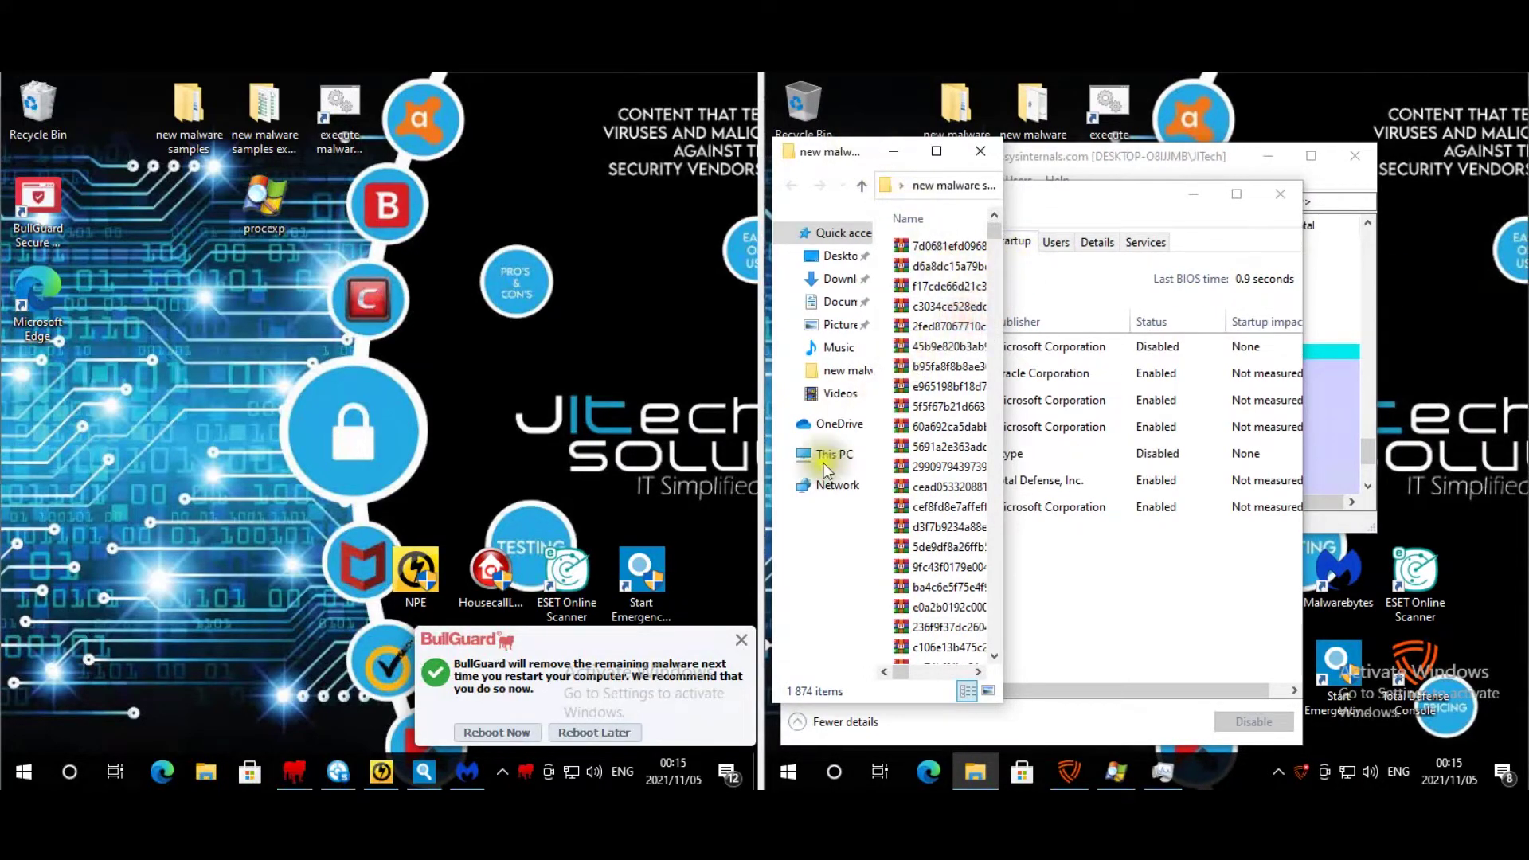
left_click_drag(1005, 331, 1348, 313)
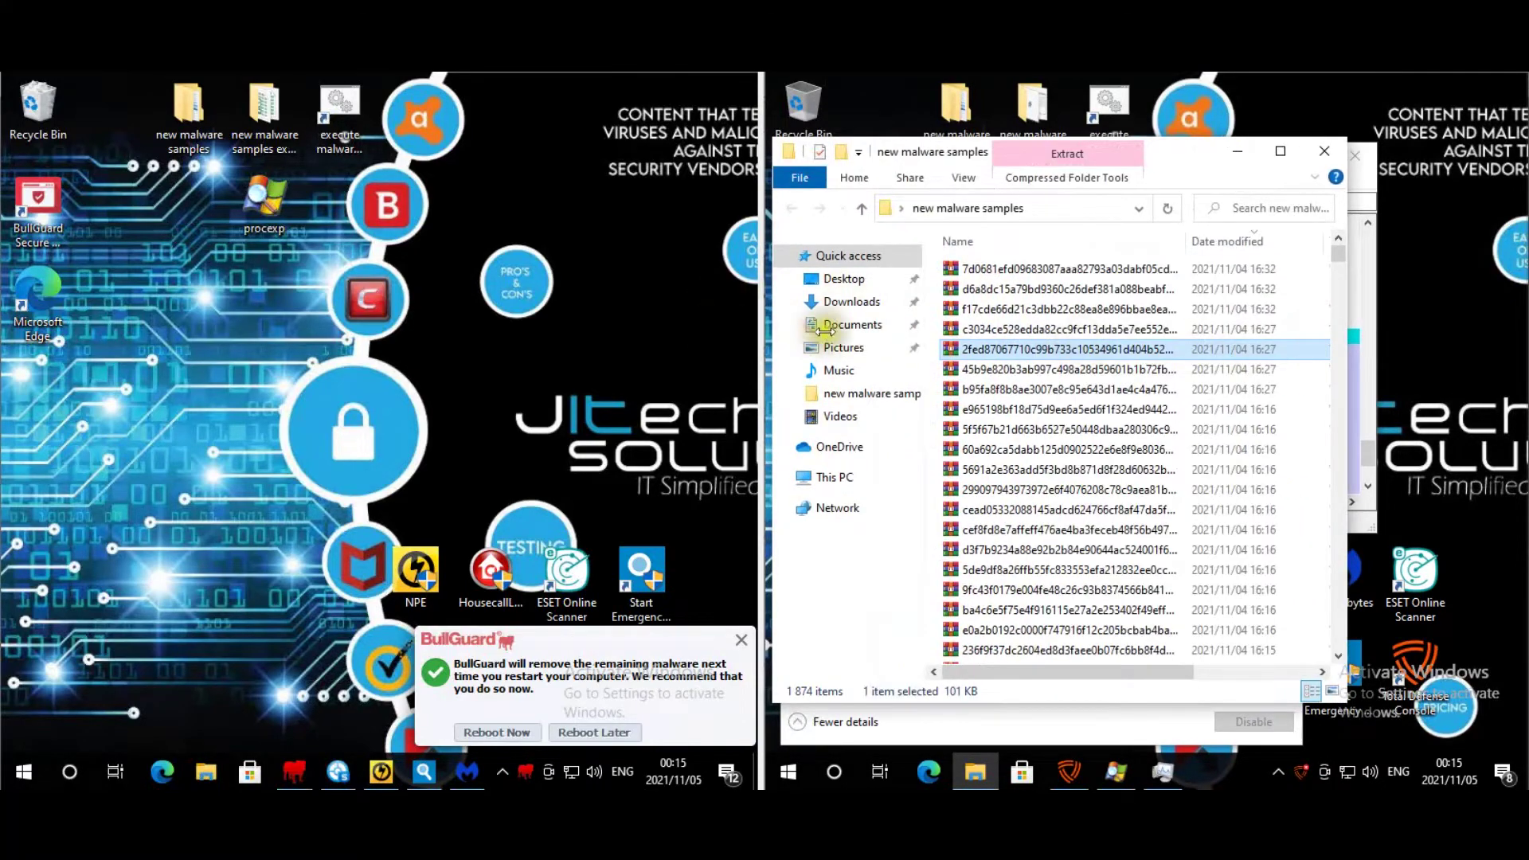
- Inspect the Desktop, Downloads, Documents and Pictures folders on the Total Defense machine, and close File Explorer and Task Manager
left_click(841, 305)
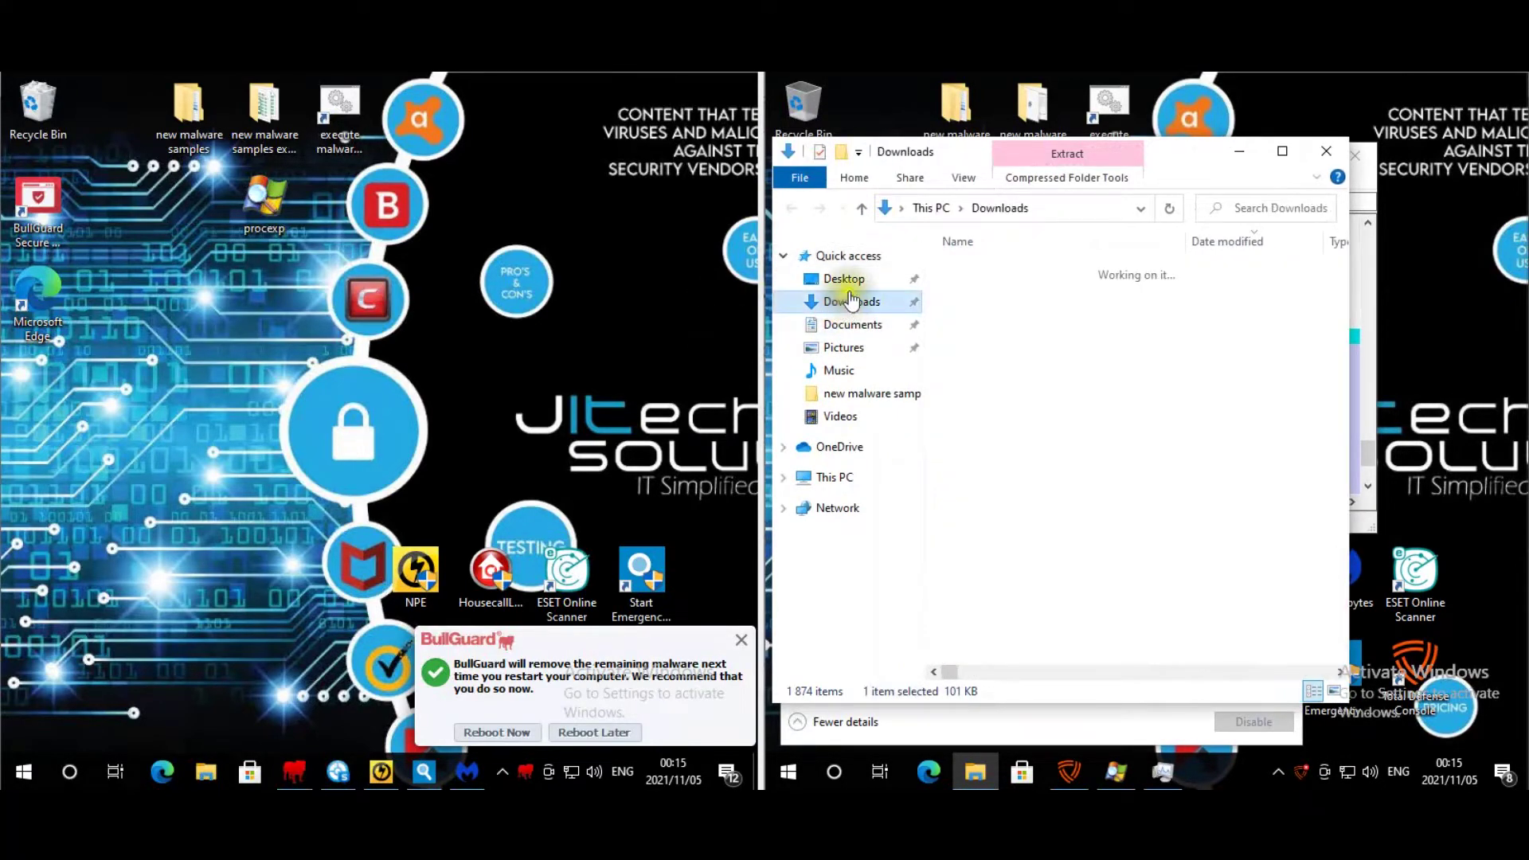
left_click(850, 288)
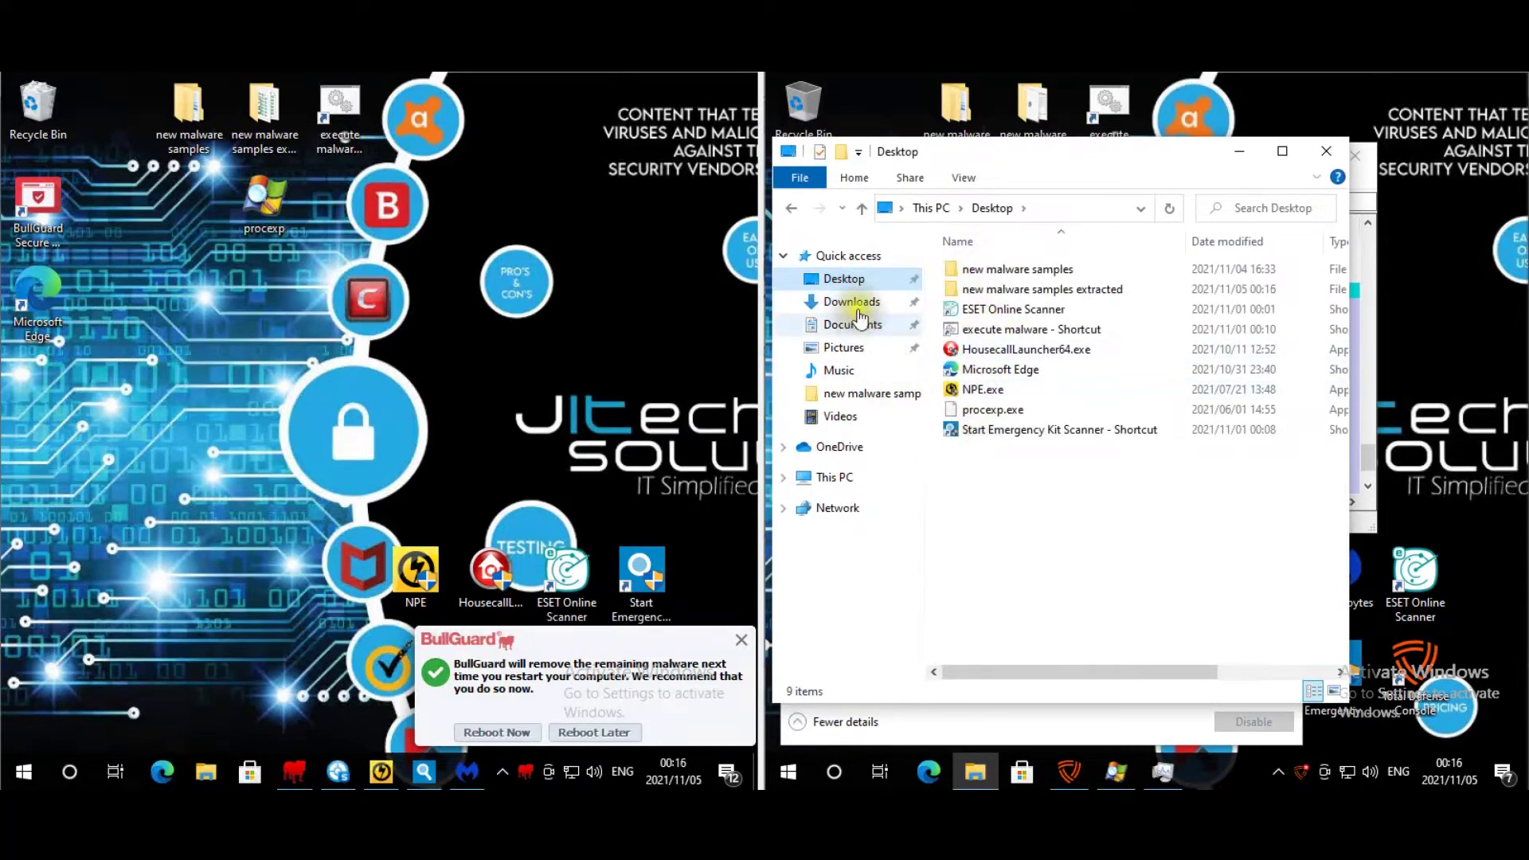
key("alt+Left")
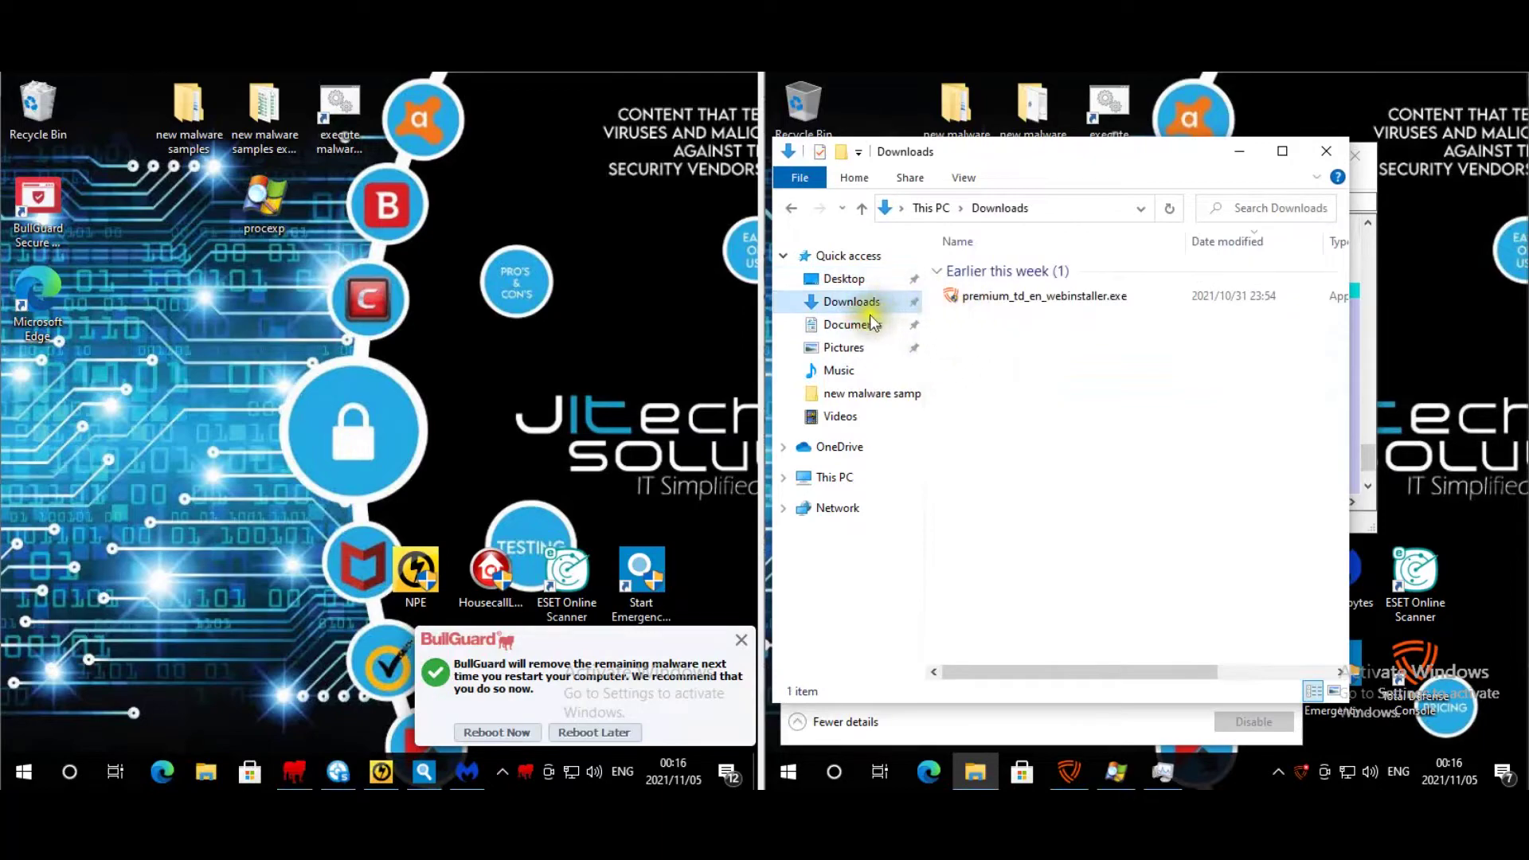
left_click(852, 325)
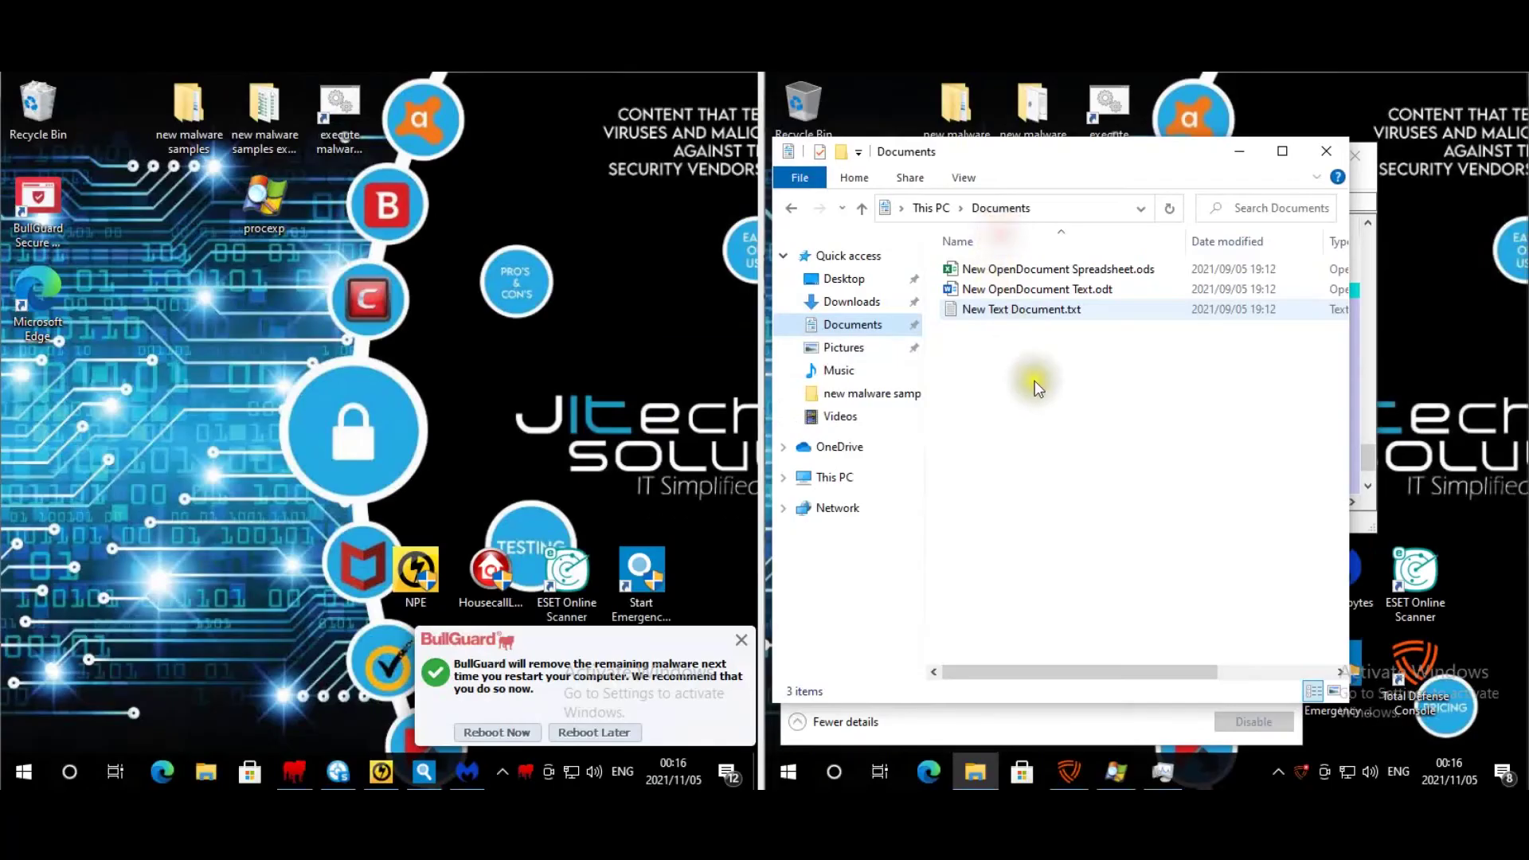
left_click(844, 348)
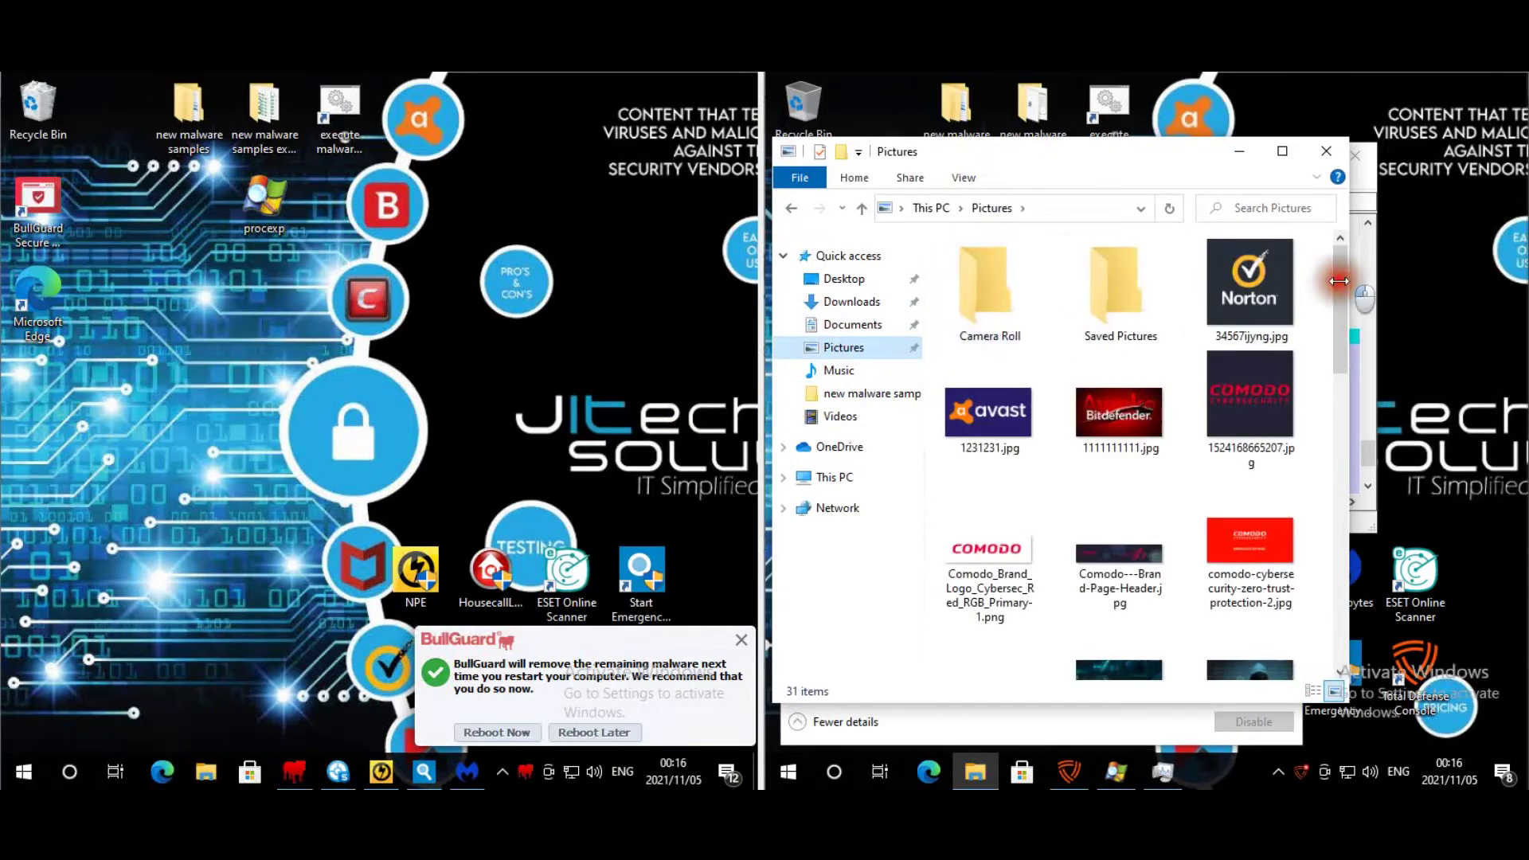
left_click_drag(1346, 476, 1340, 653)
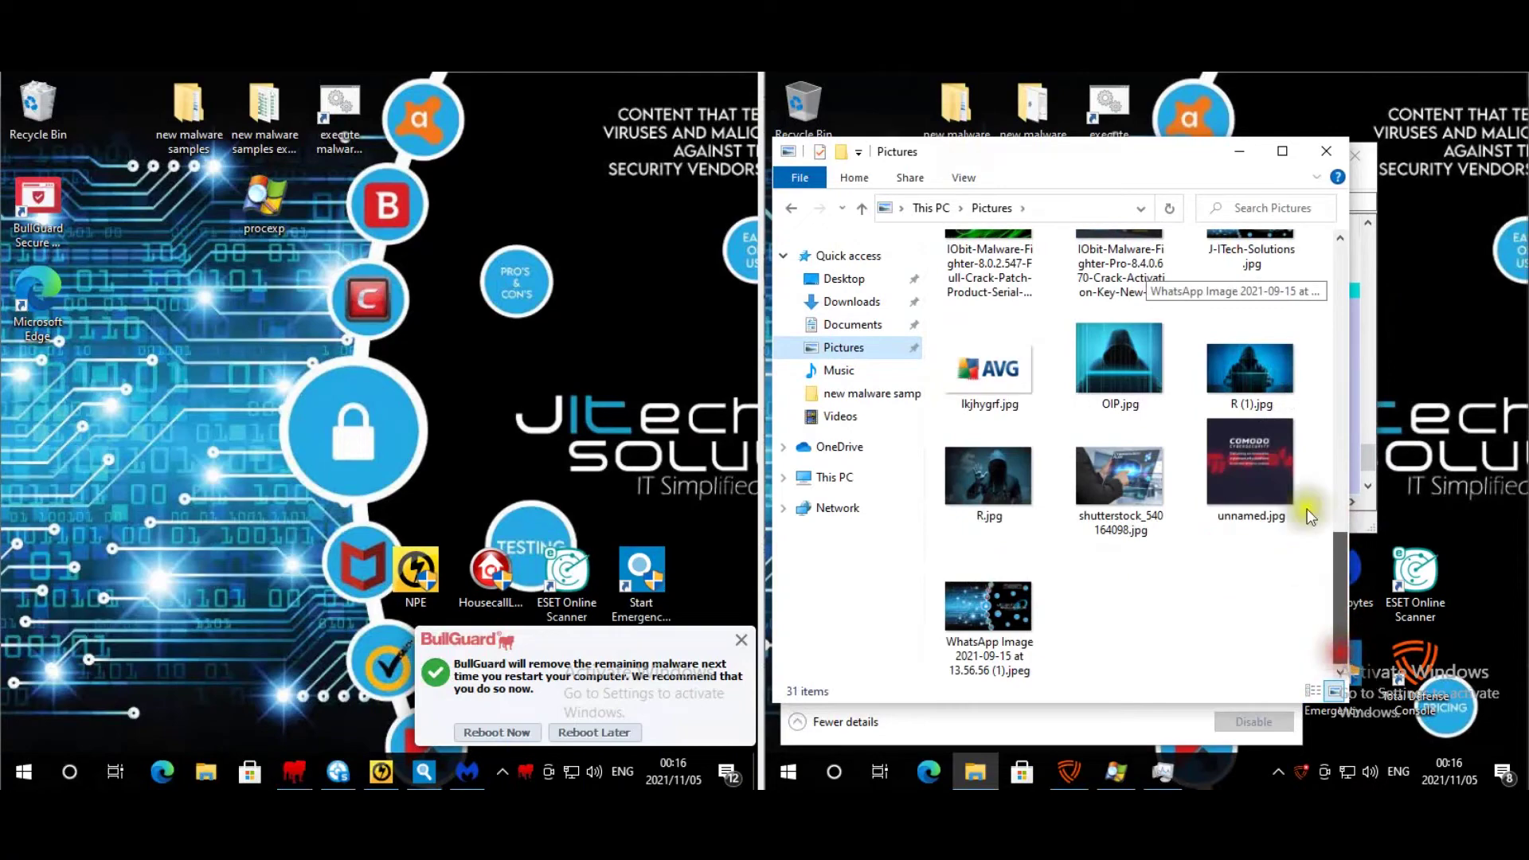
left_click(1326, 152)
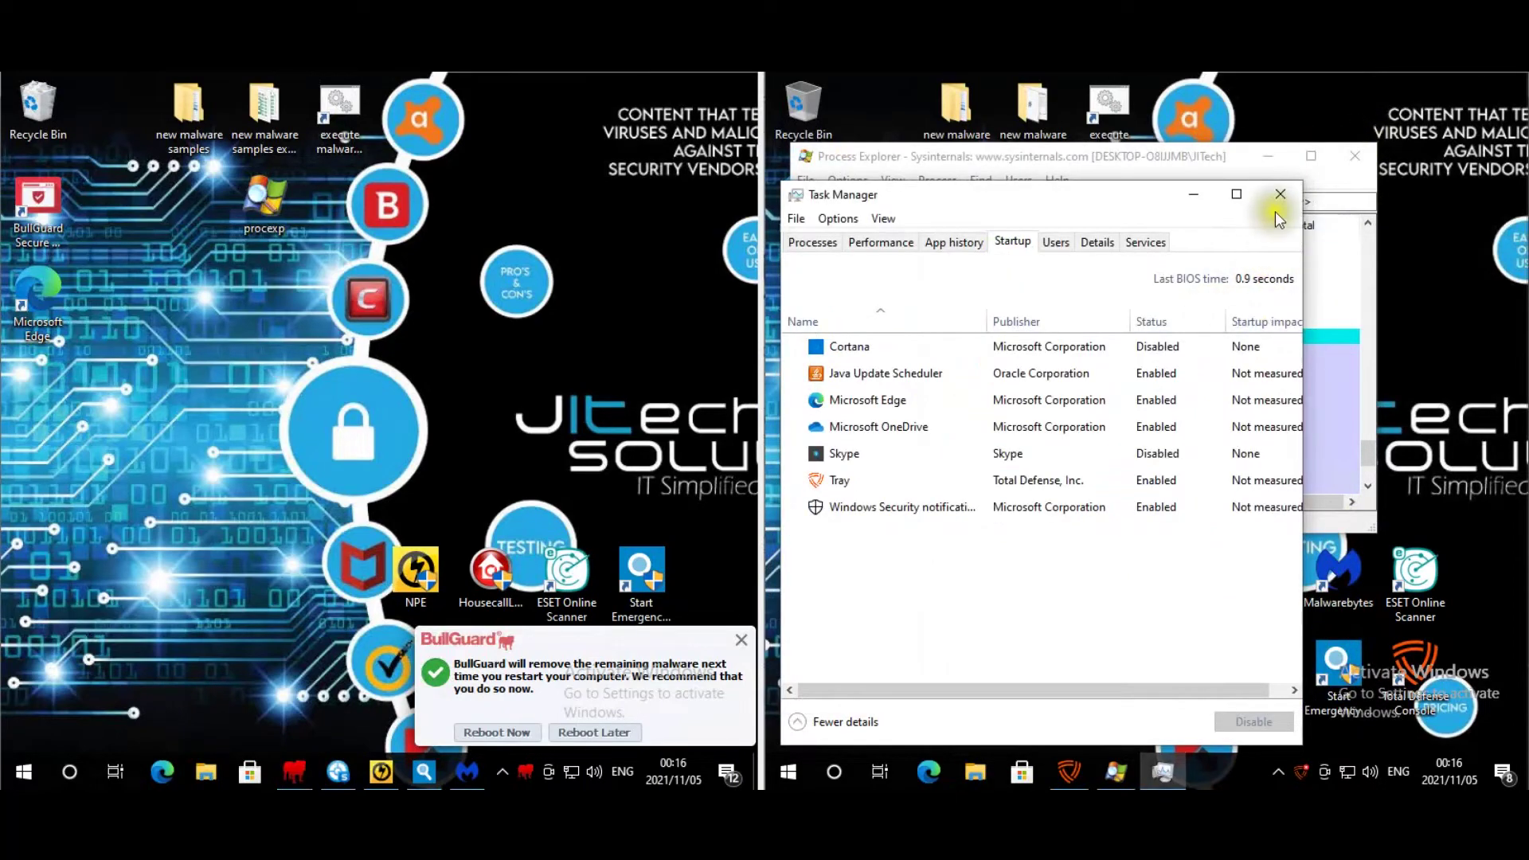
left_click(1279, 199)
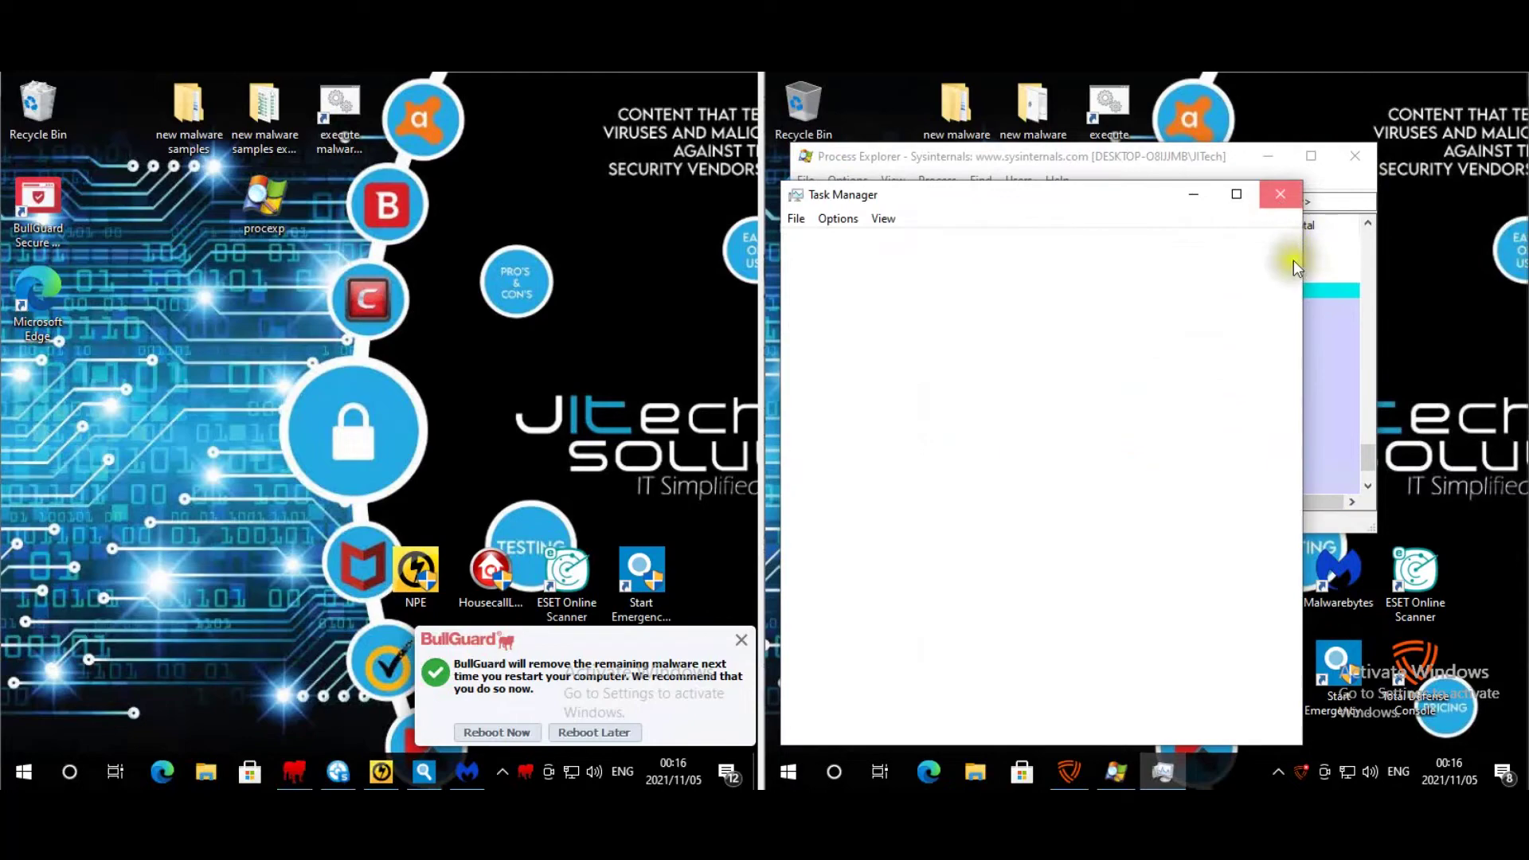